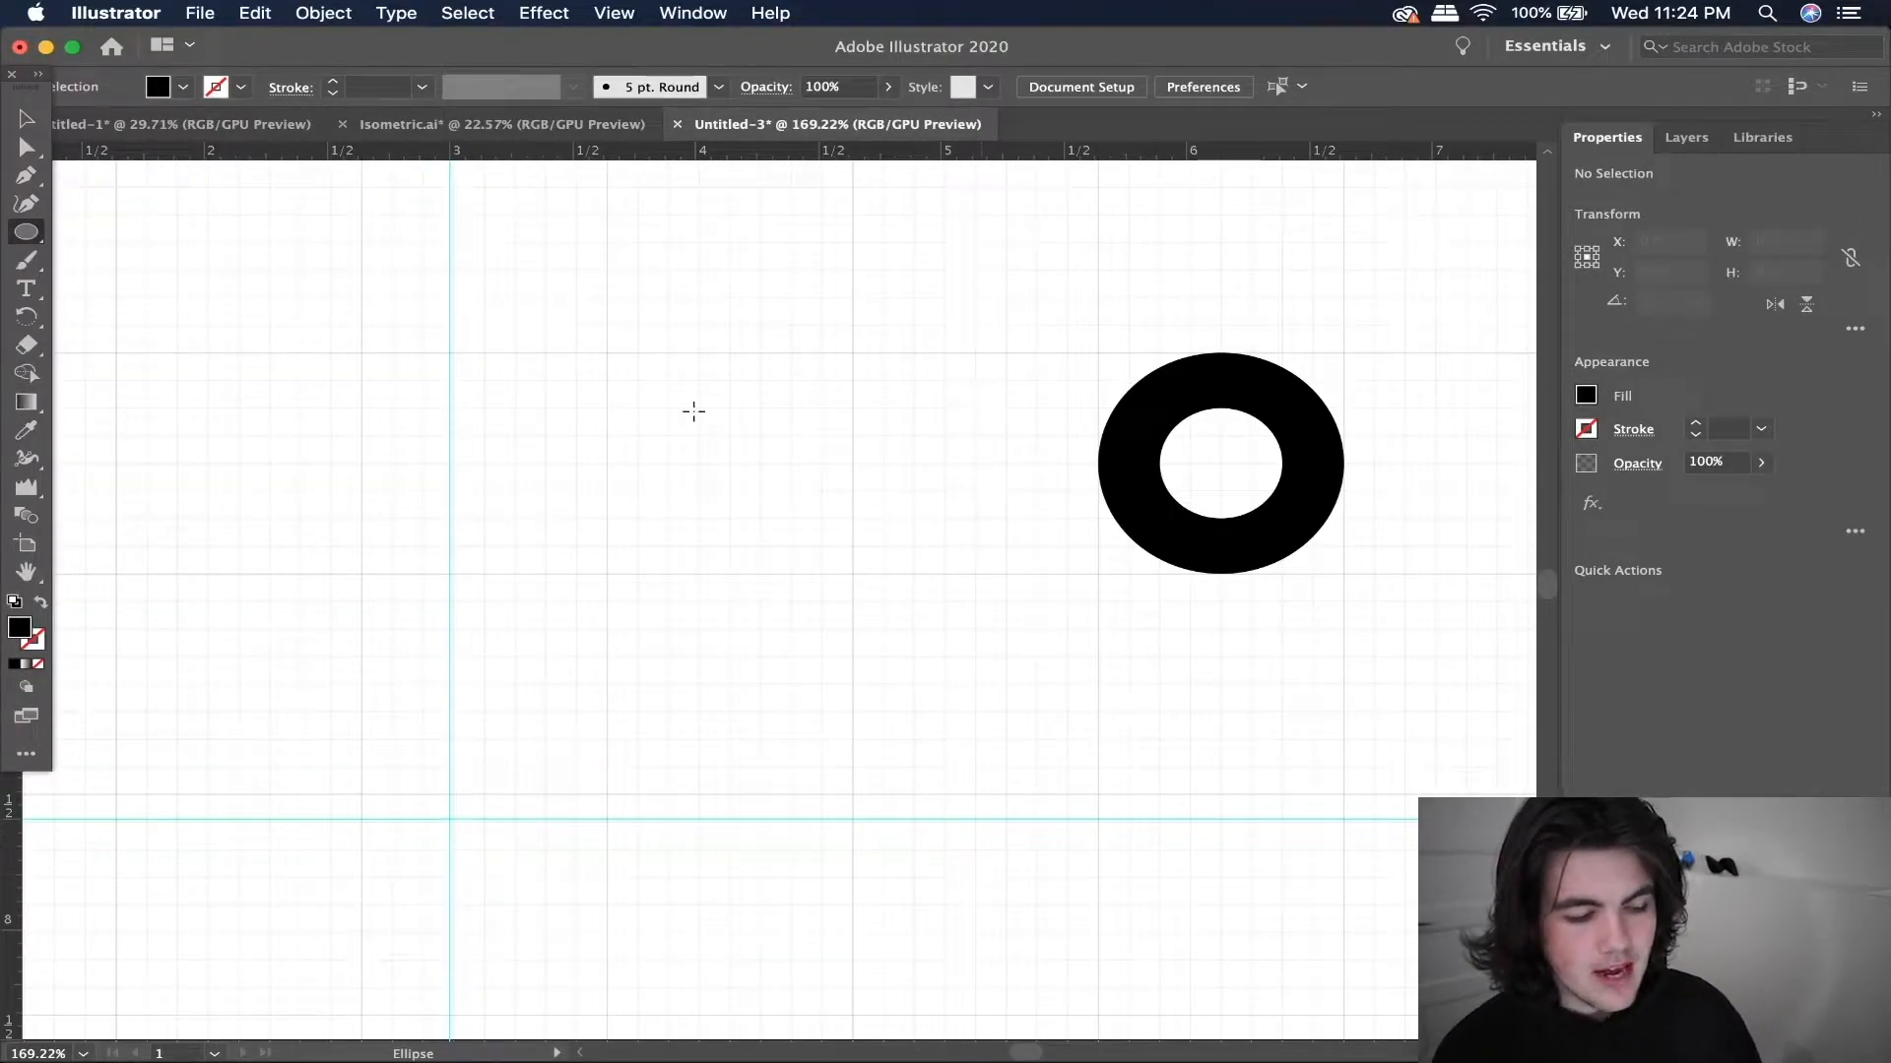
- Draw a 1 in black circle in the empty area beside the existing ring, level with it
drag(608, 349, 727, 563)
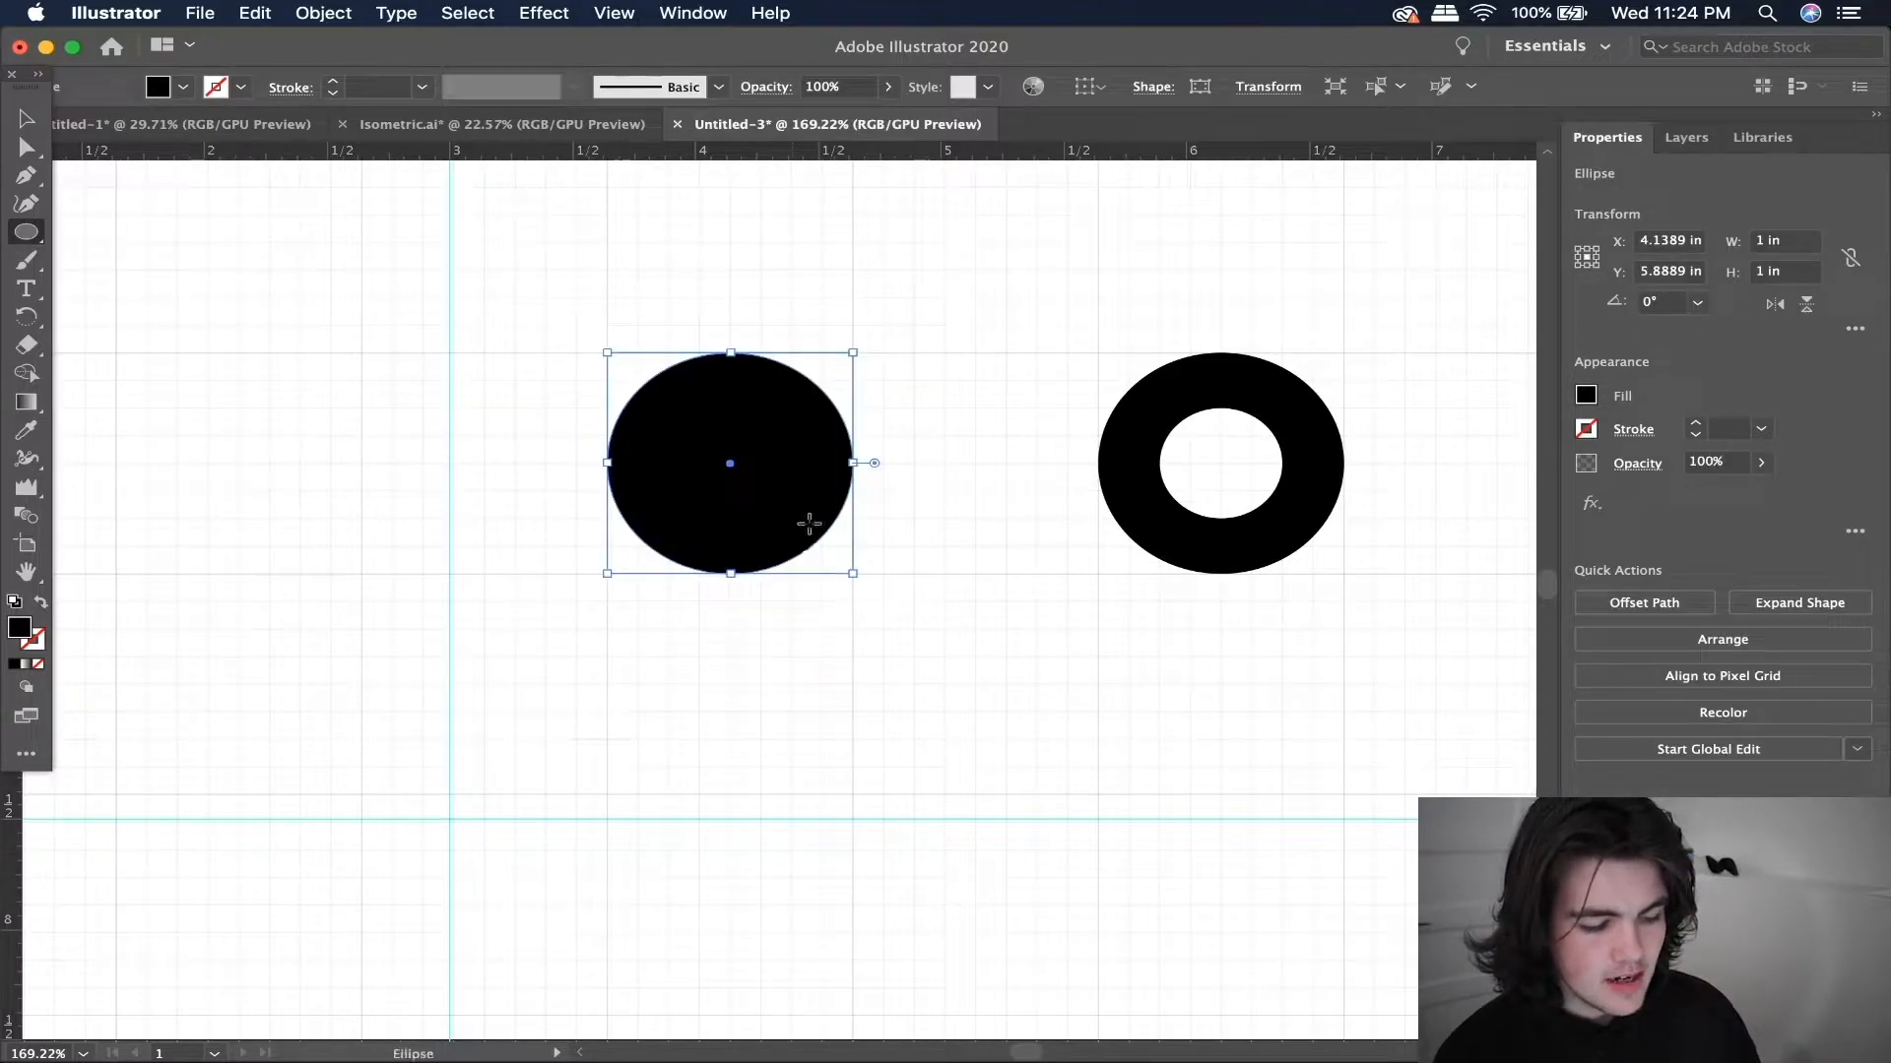
drag(808, 532, 778, 461)
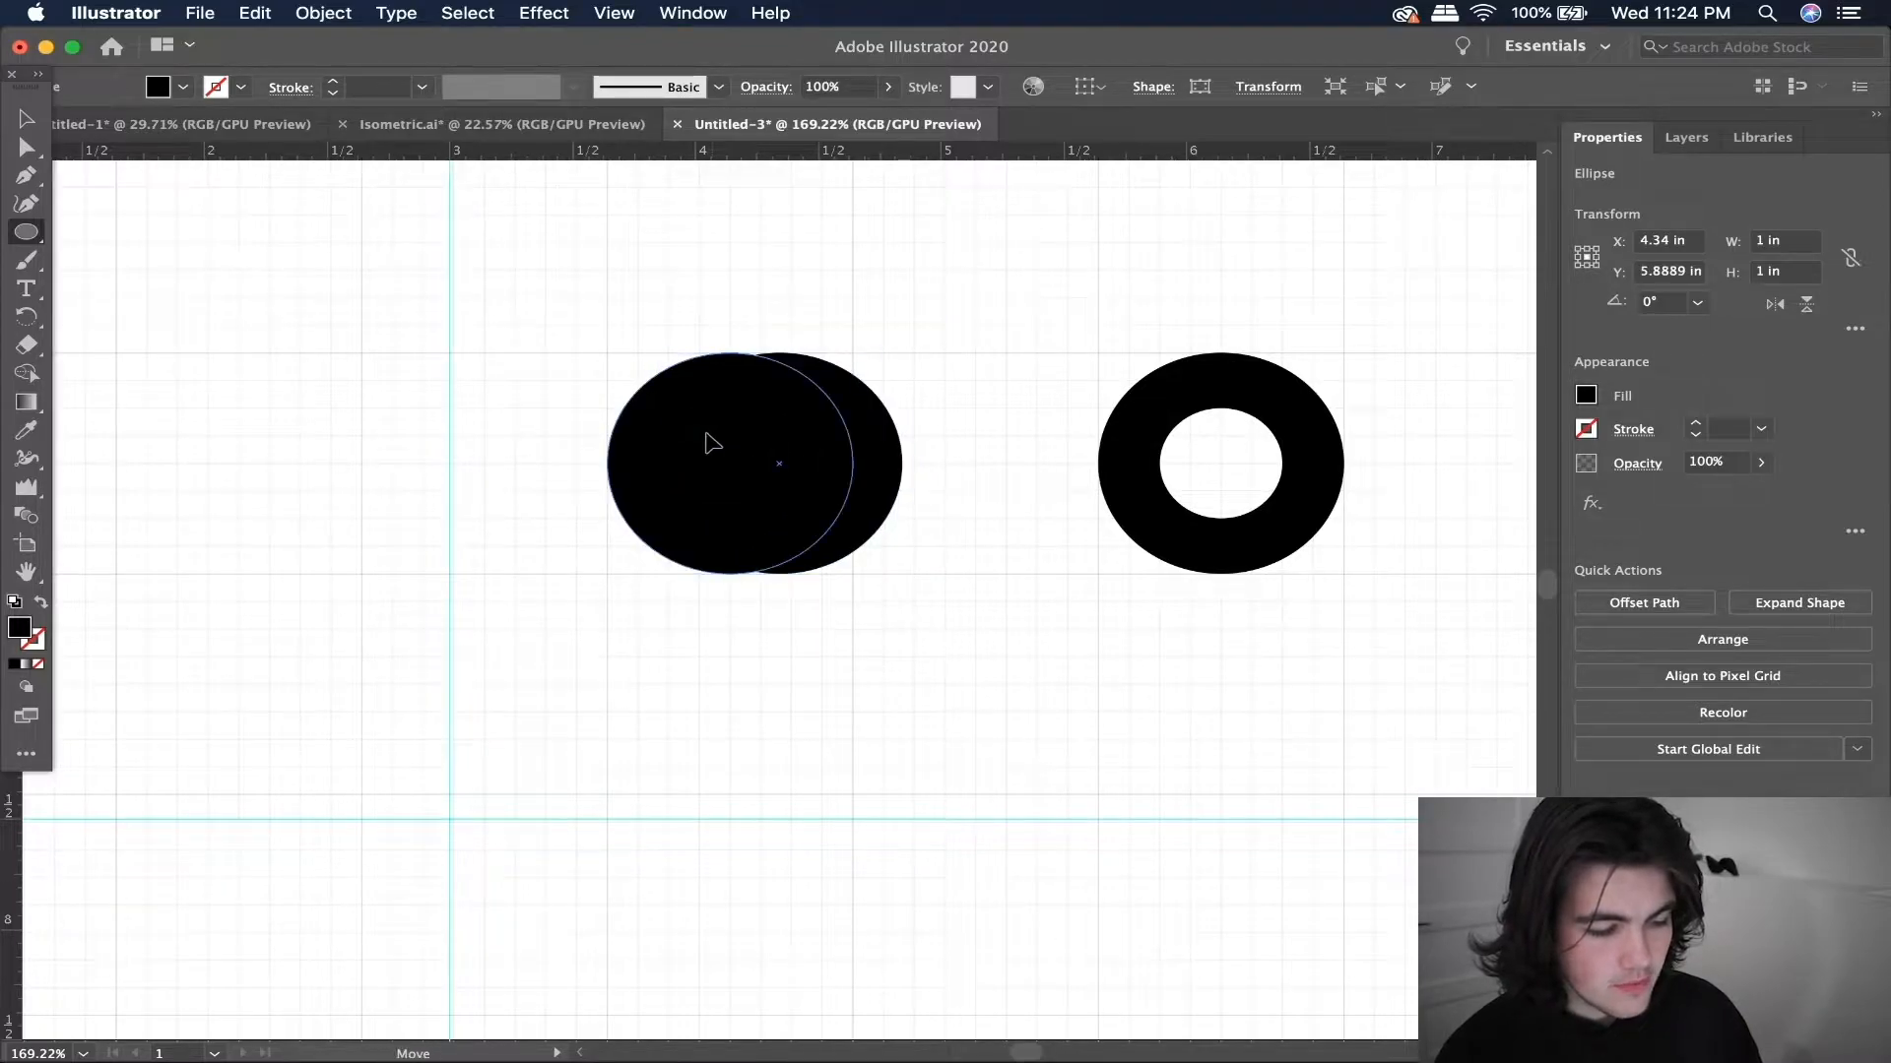
key(super+z)
- Add a concentric circle of half the diameter inside the new circle and cut it out with Shape Builder to form a ring
drag(730, 463, 791, 402)
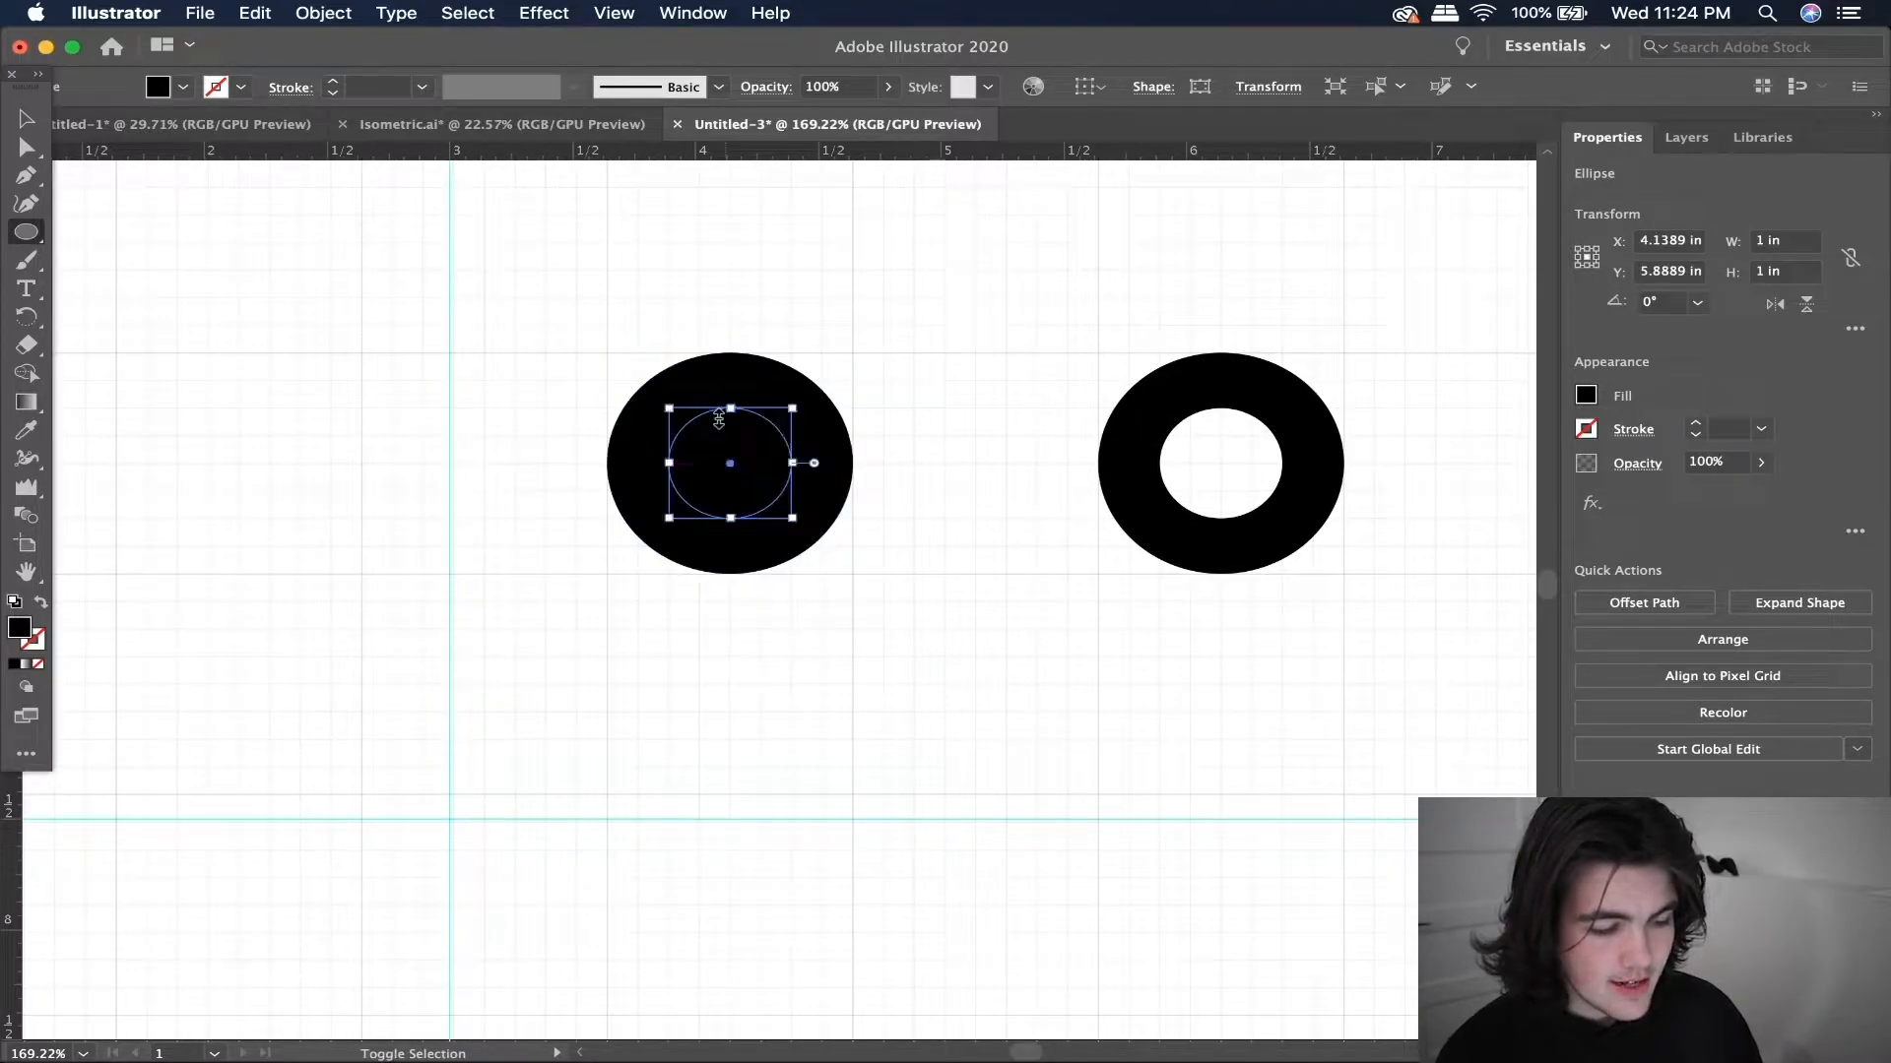
key(shift+m)
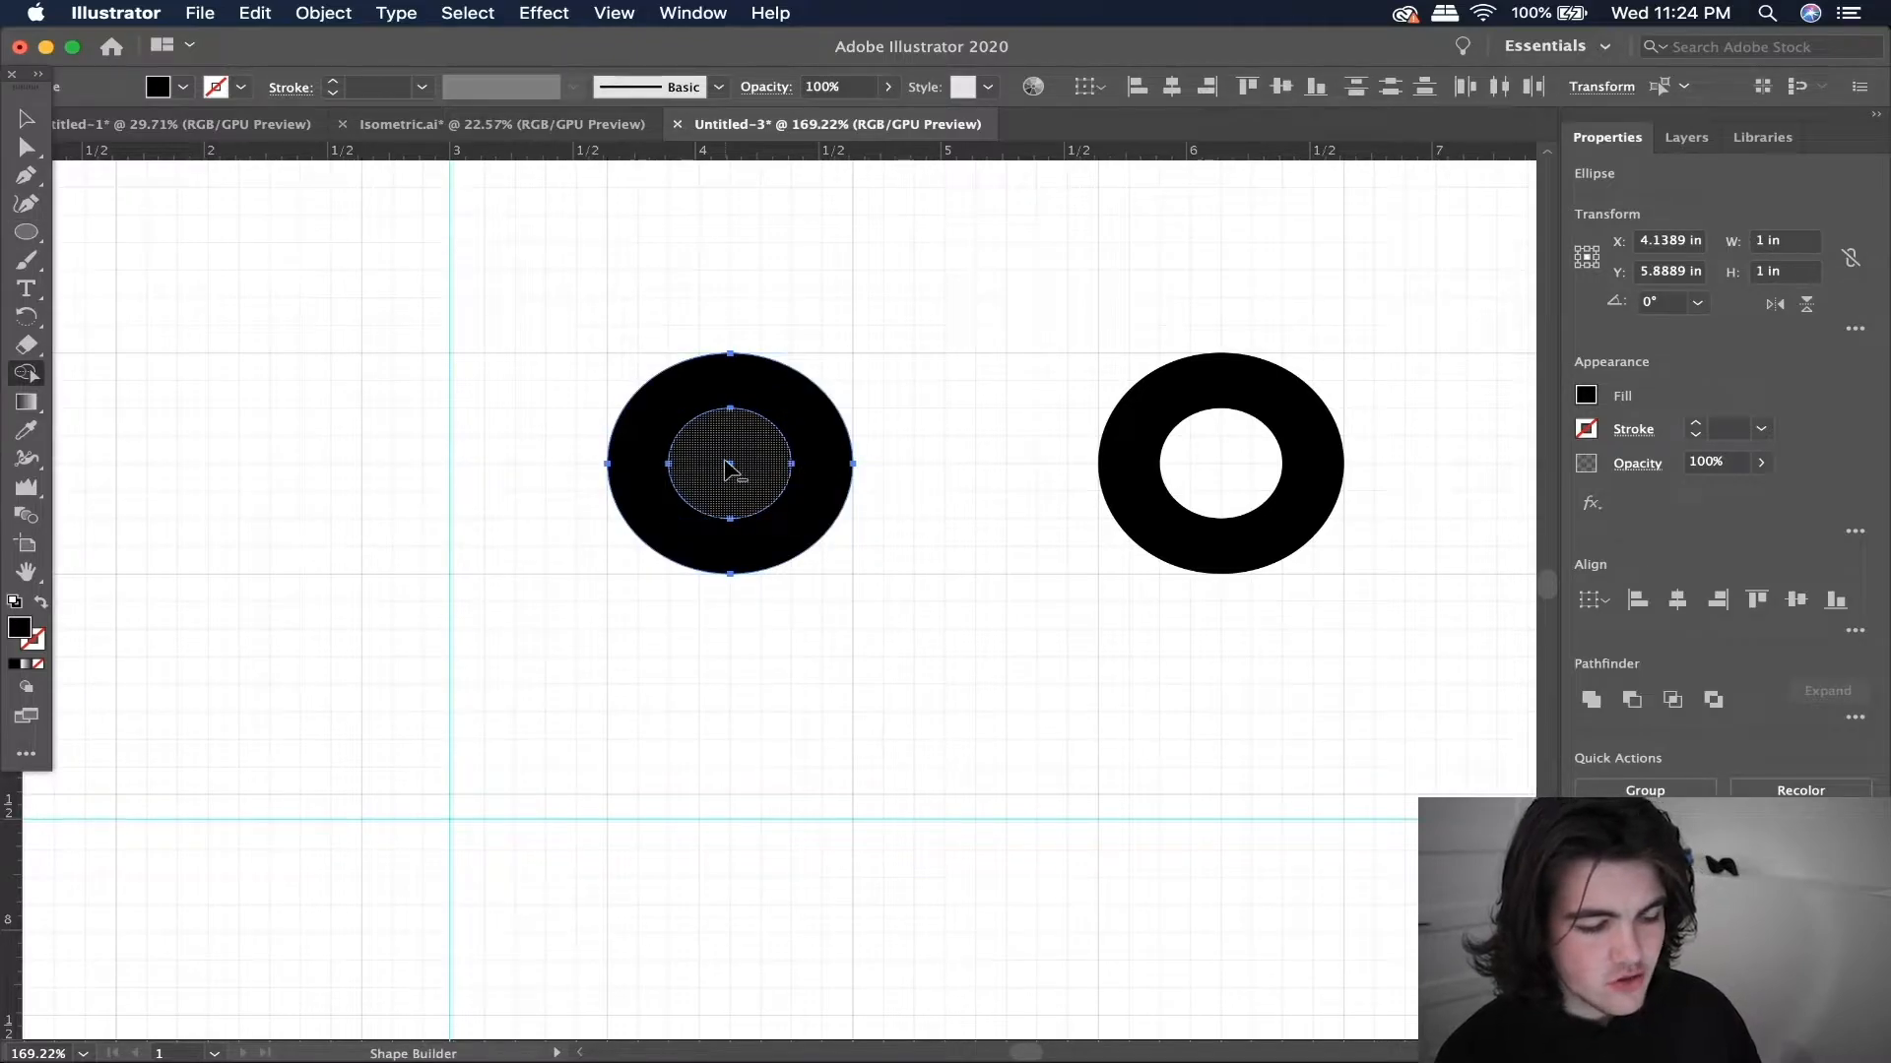
alt+click(726, 465)
key(super+shift+a)
- Draw a 1 in black circle below and midway between the two rings
key(l)
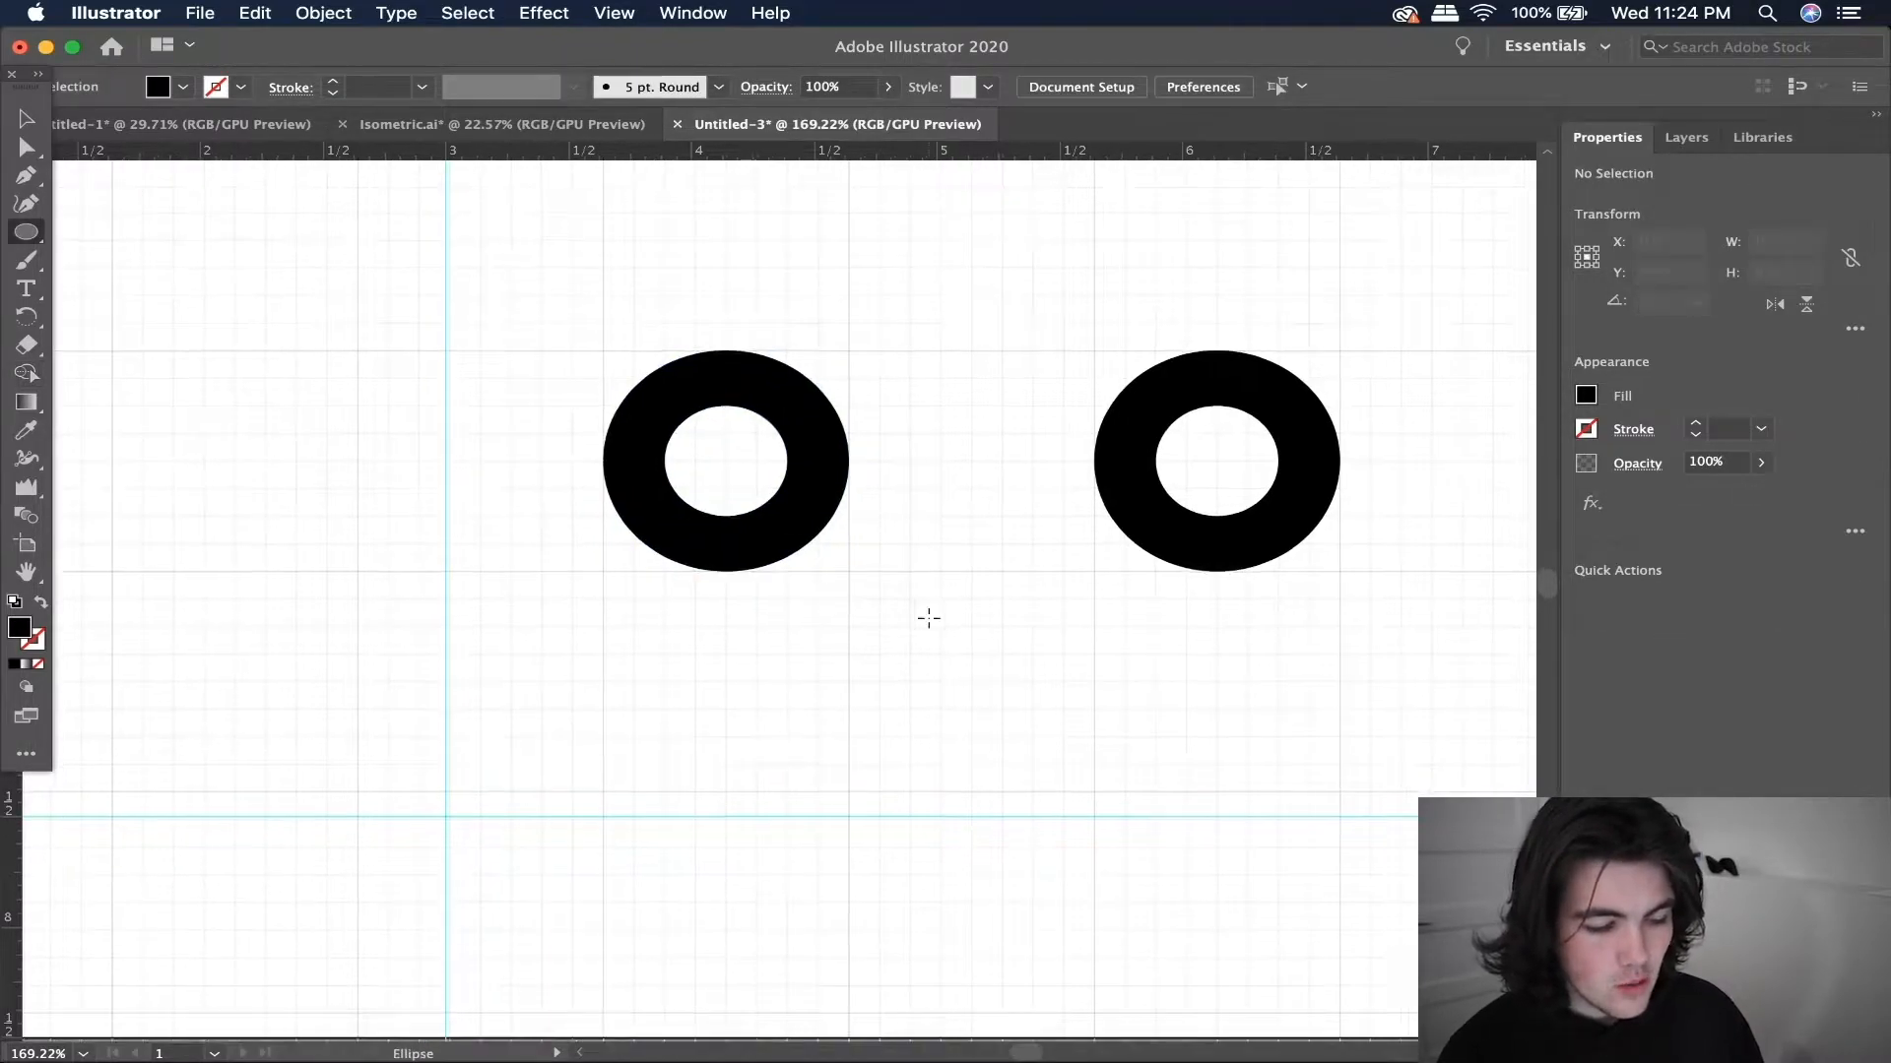
scroll(929, 619, down, 1)
scroll(928, 618, right, 2)
drag(746, 526, 865, 755)
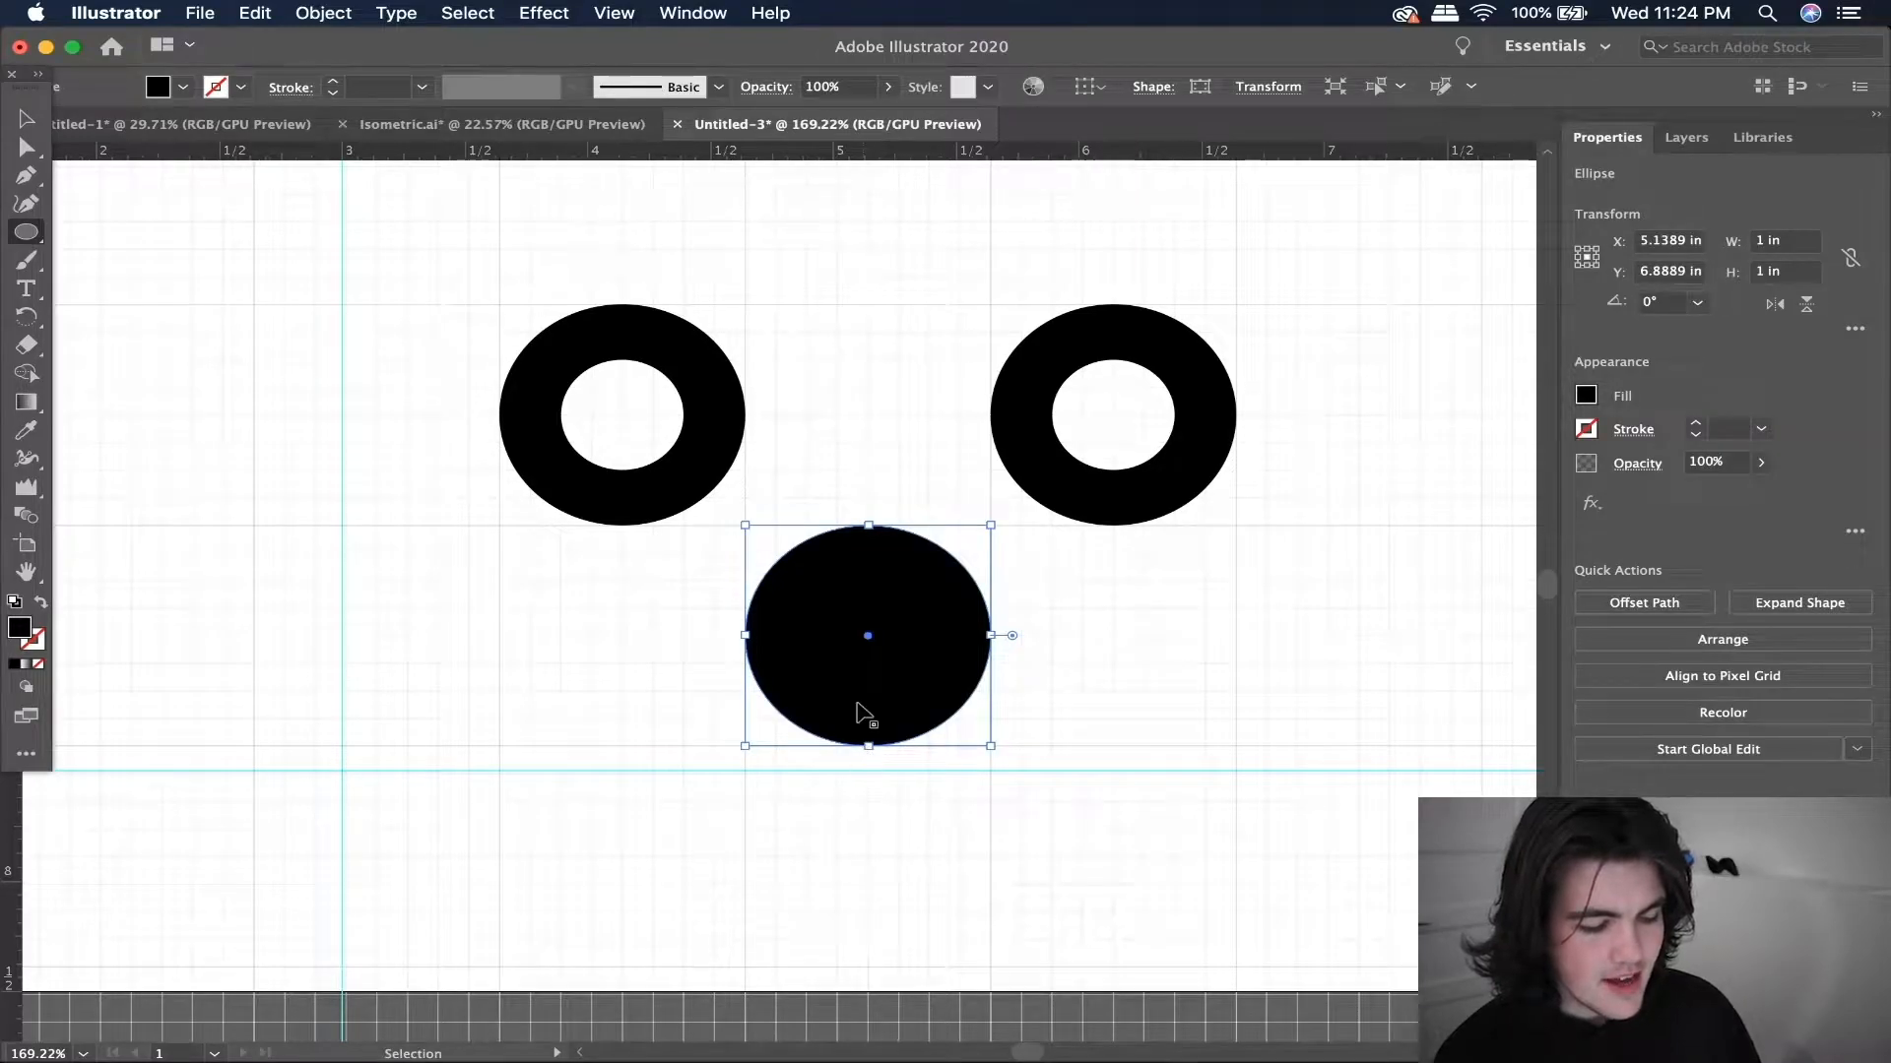
- Make a concentric half-size circle inside the lower circle and subtract it with Shape Builder to leave a ring
drag(868, 530, 867, 581)
shift+click(883, 549)
key(shift+m)
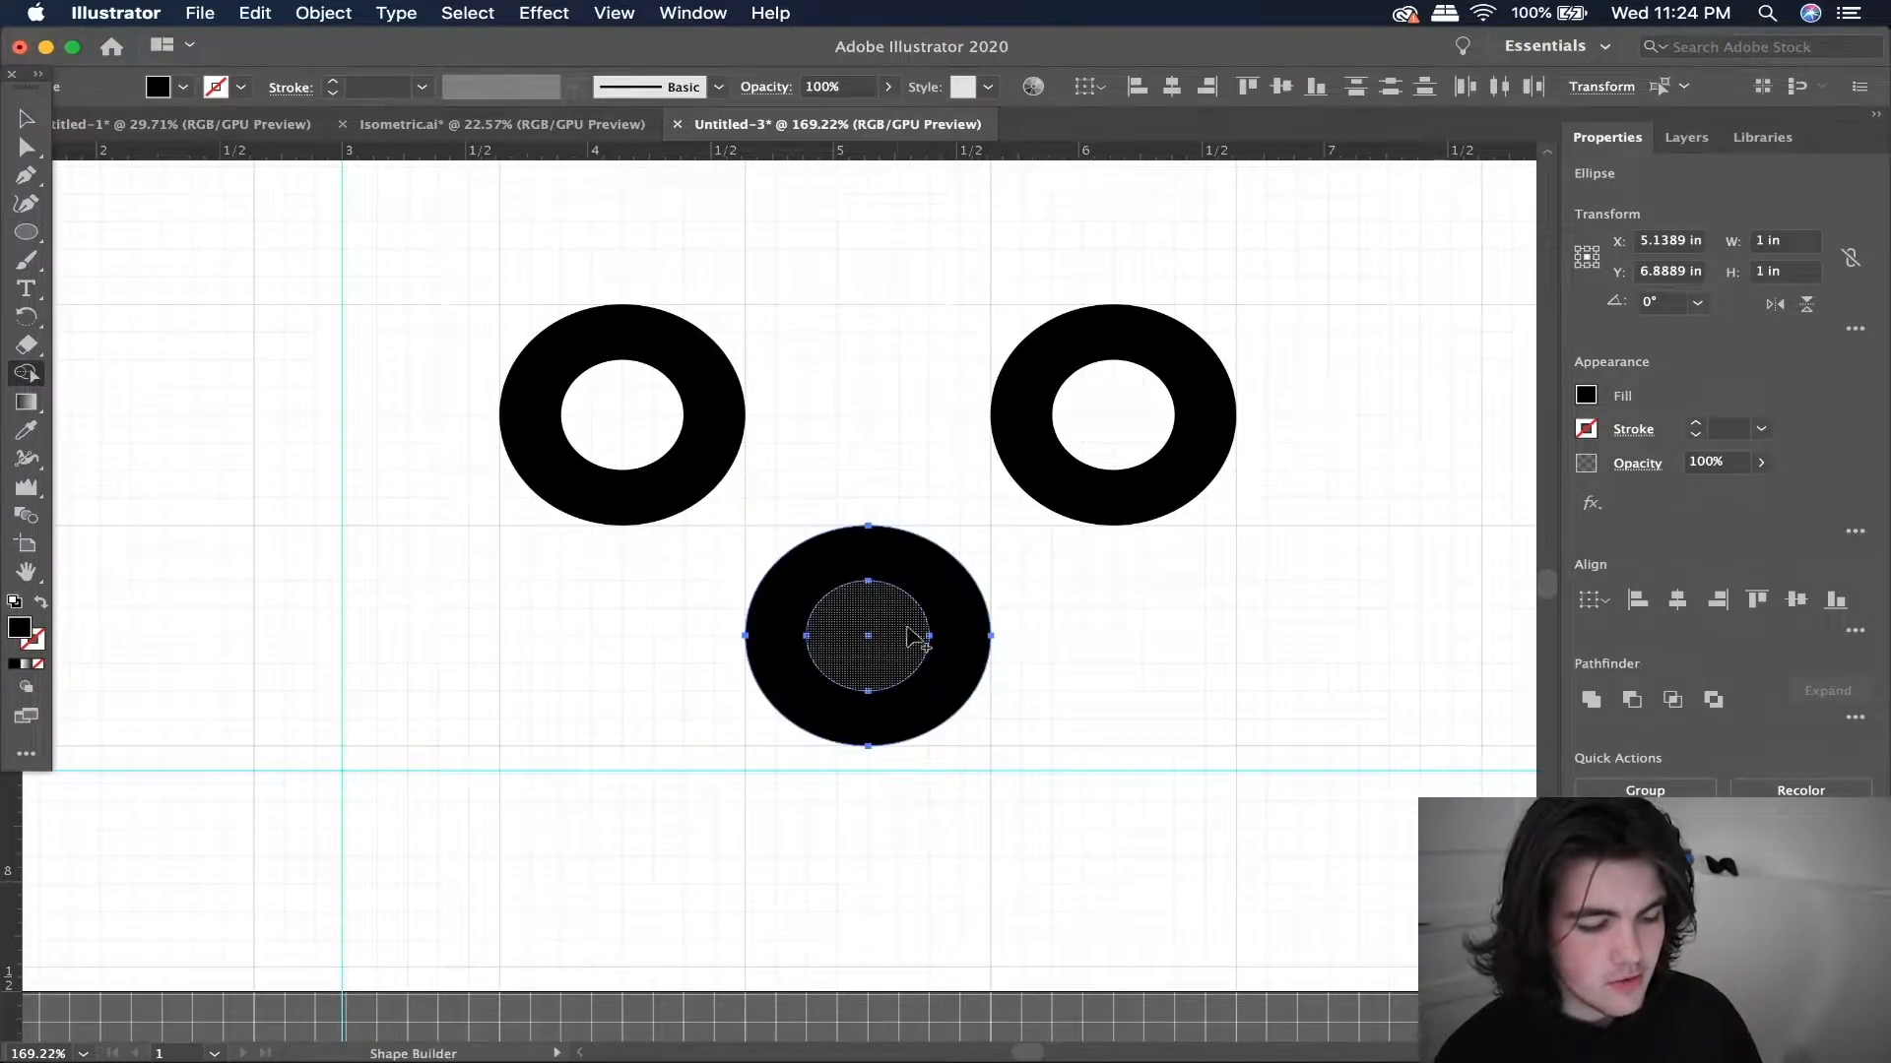
super+click(1051, 656)
drag(1070, 698, 830, 593)
alt+click(882, 638)
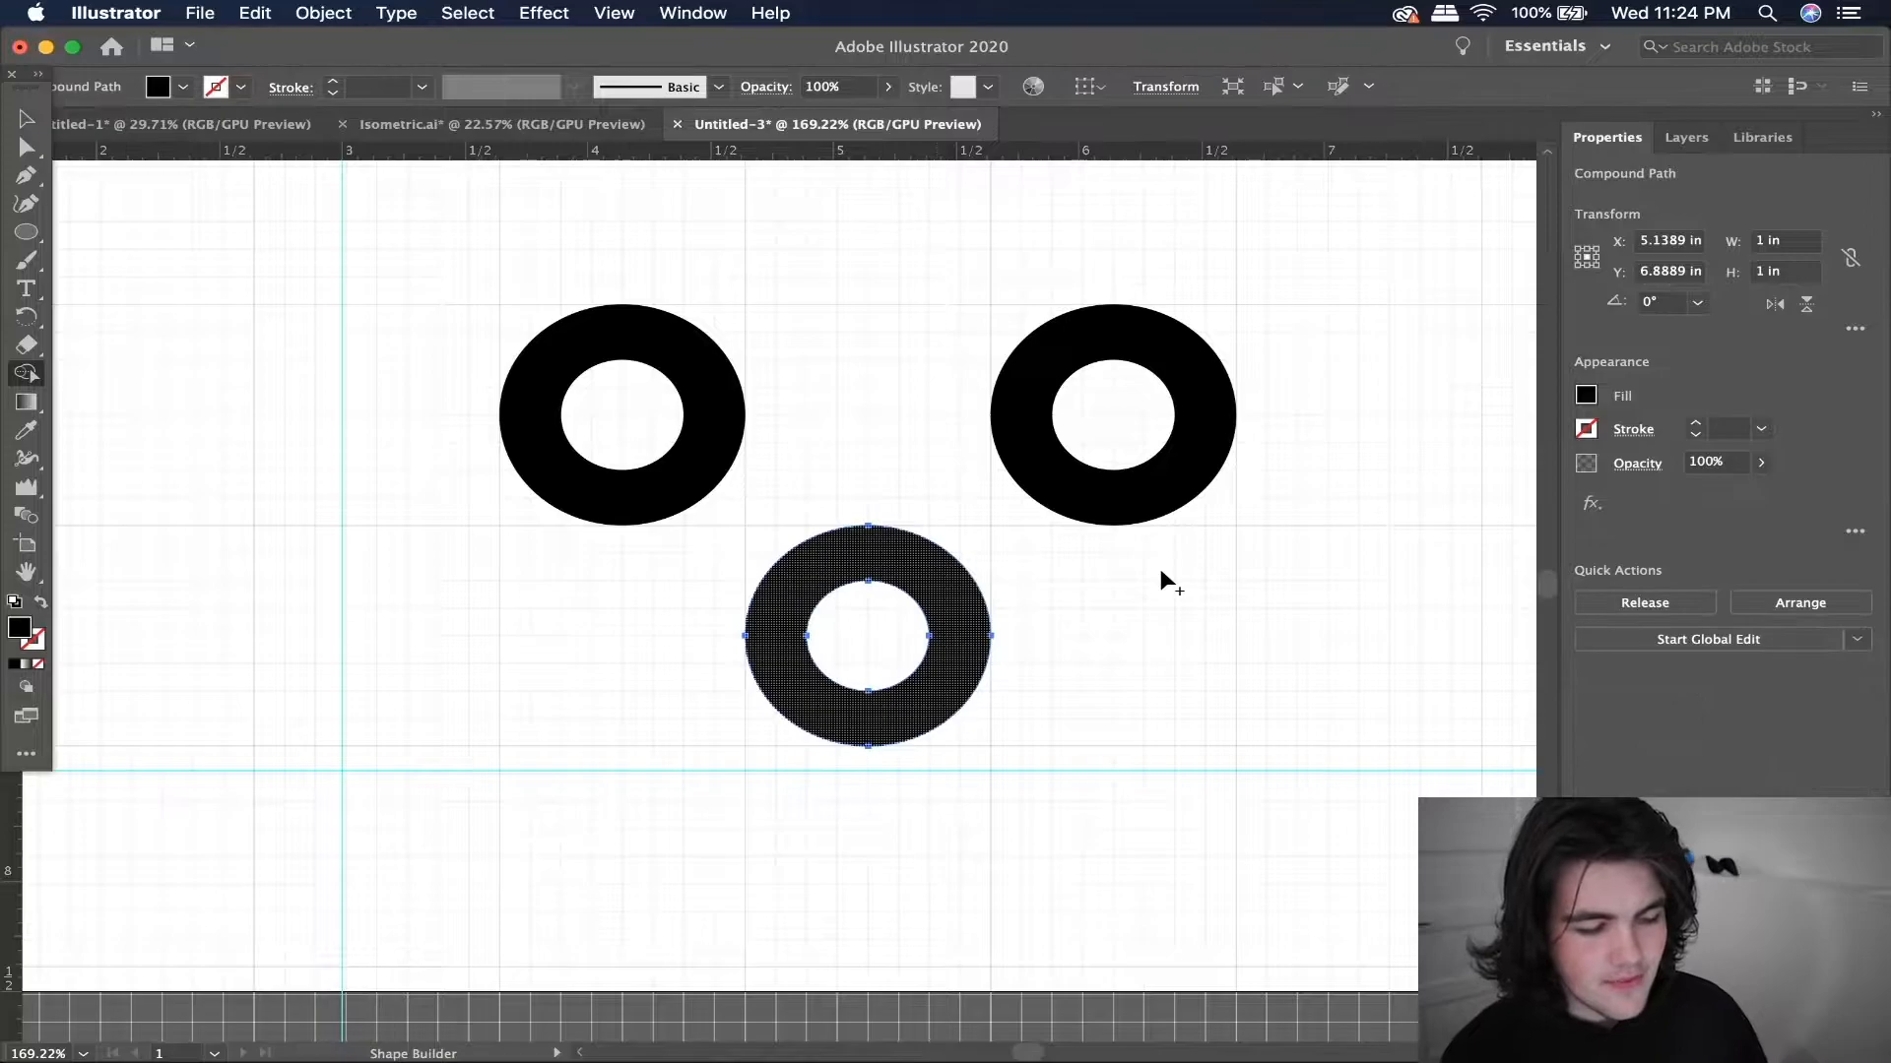
super+click(1164, 573)
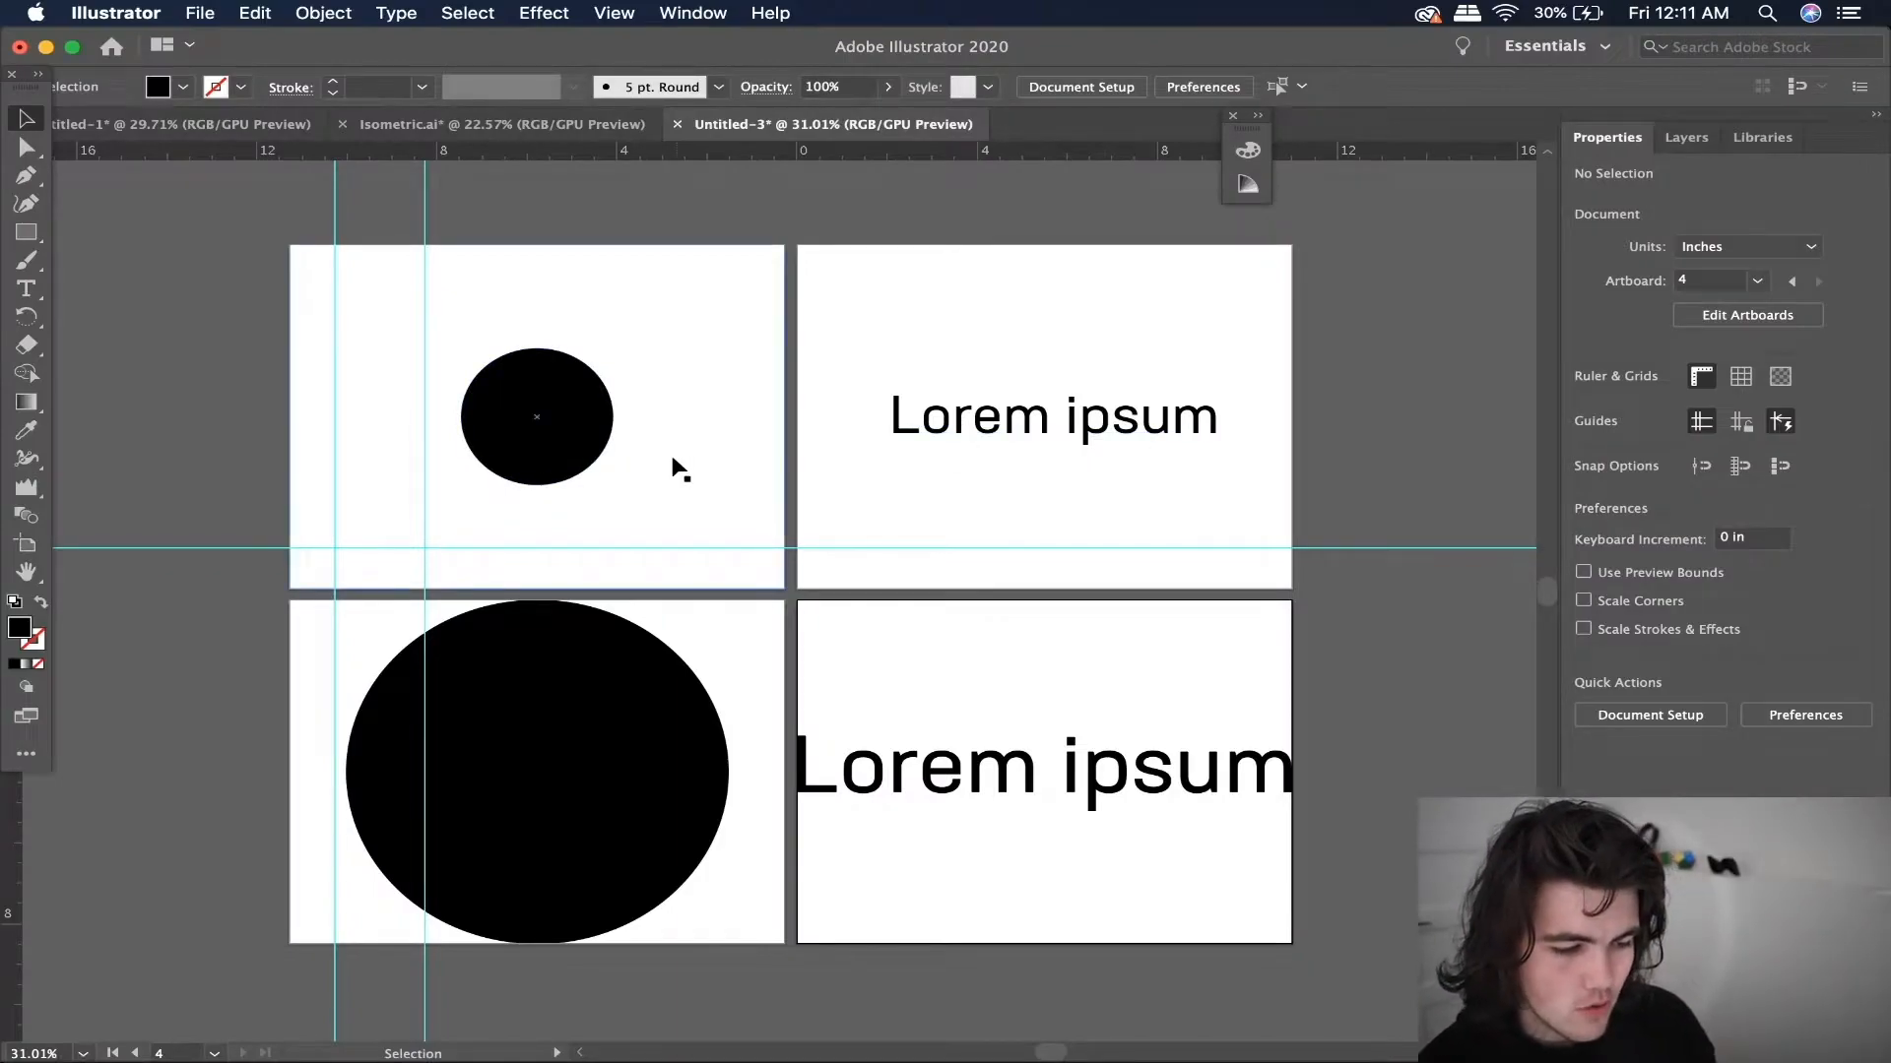
- Examine the circle and "Lorem ipsum" artwork on each of the four artboards
click(506, 441)
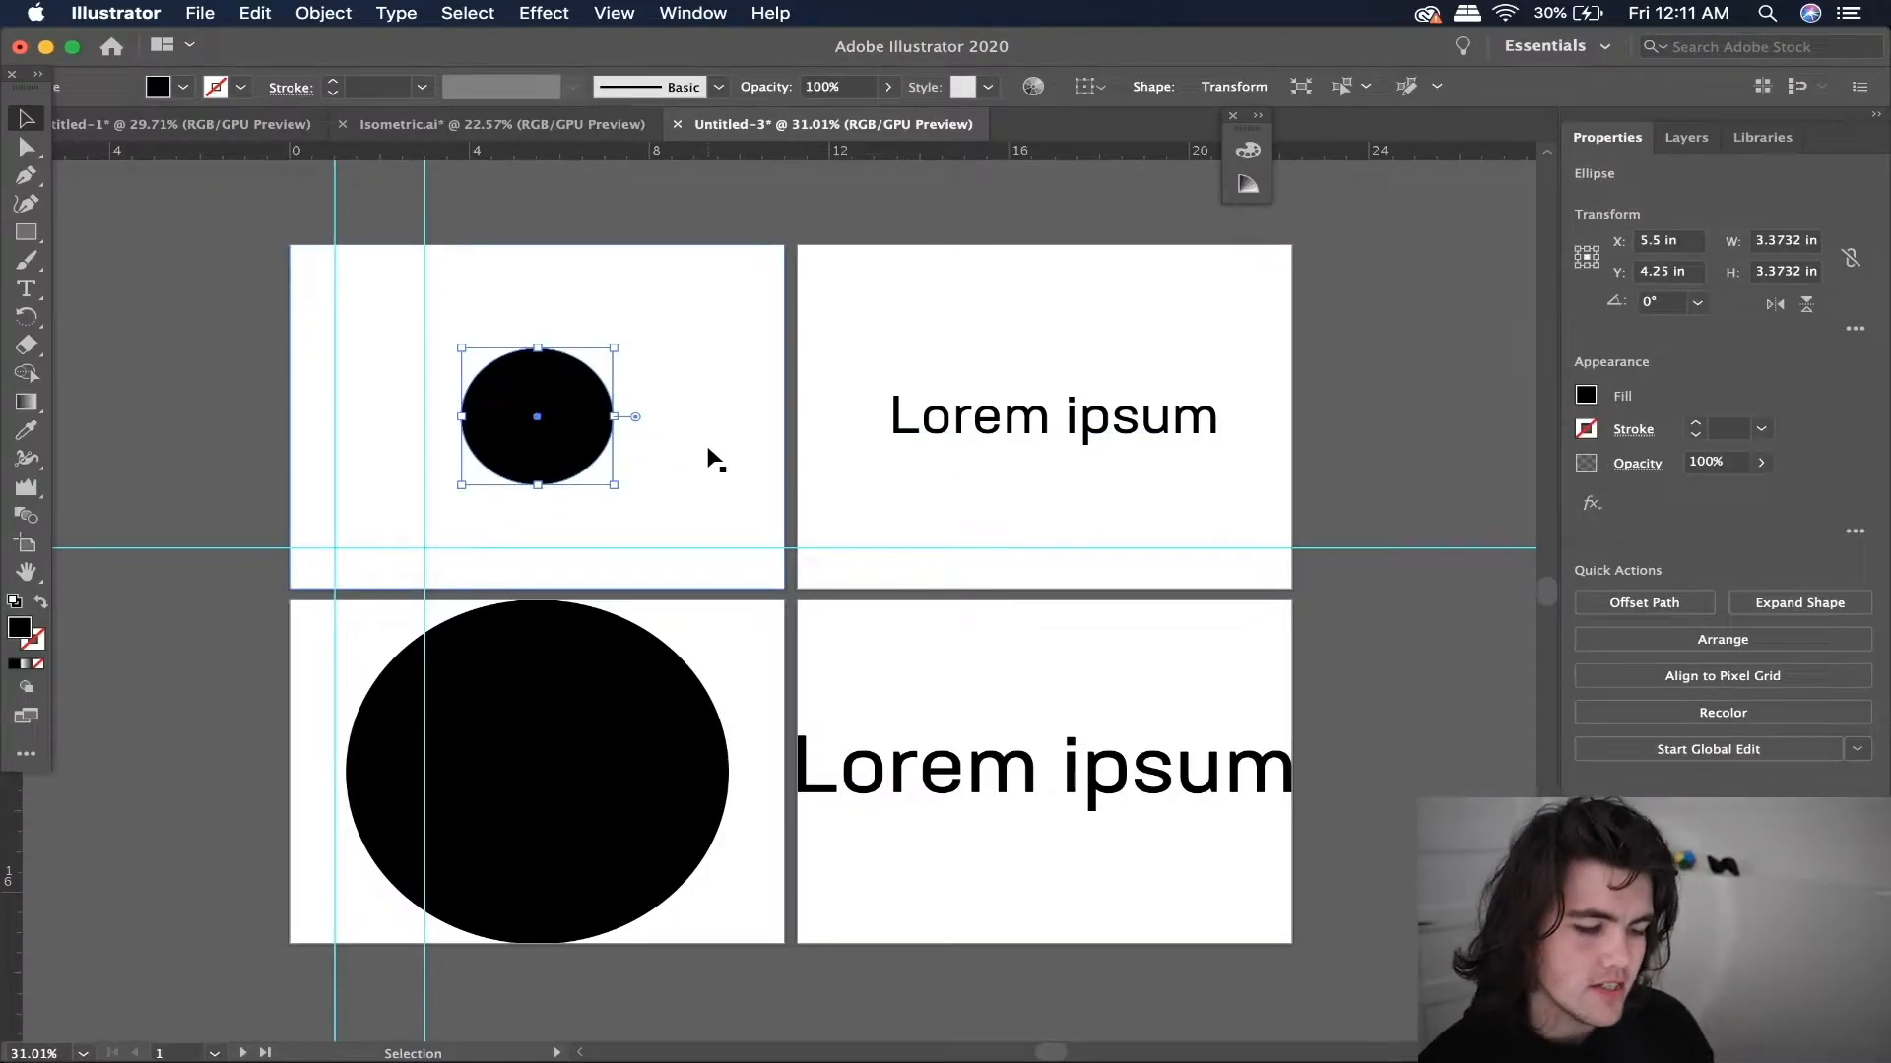
click(951, 418)
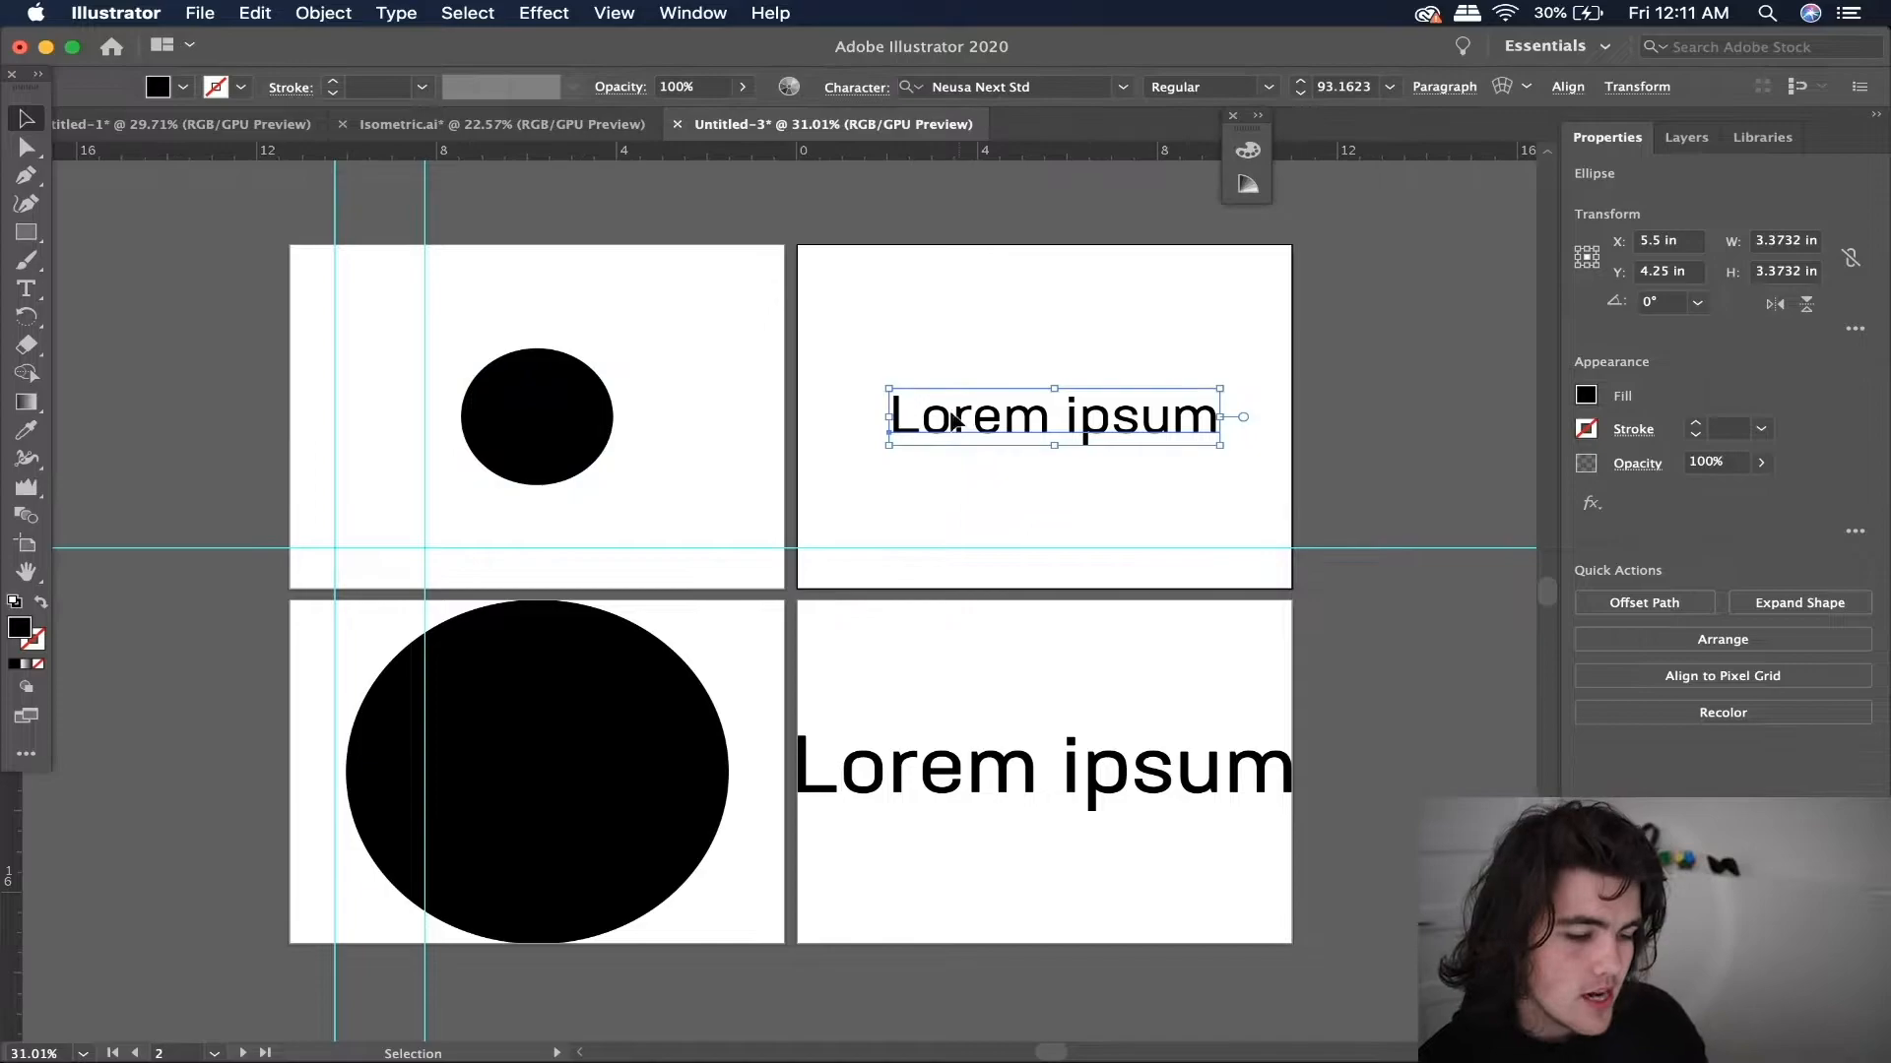
click(967, 325)
click(606, 697)
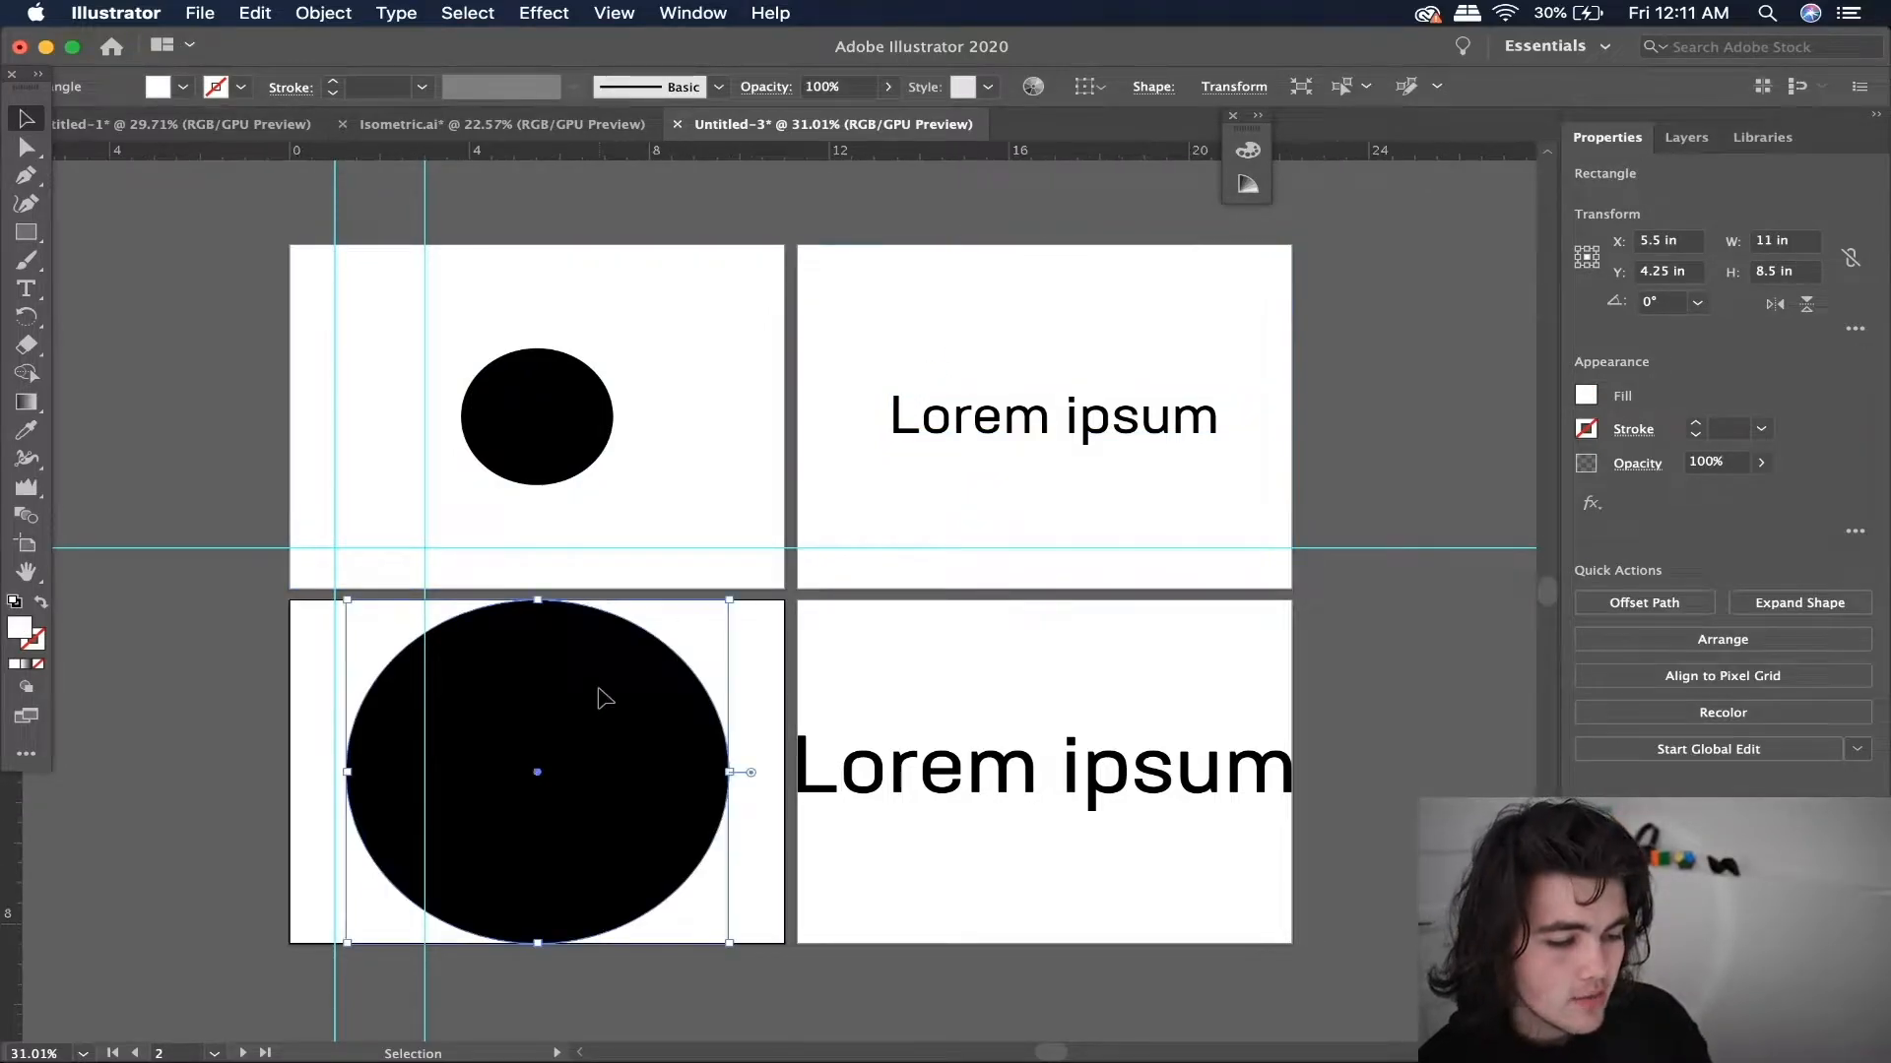
click(945, 793)
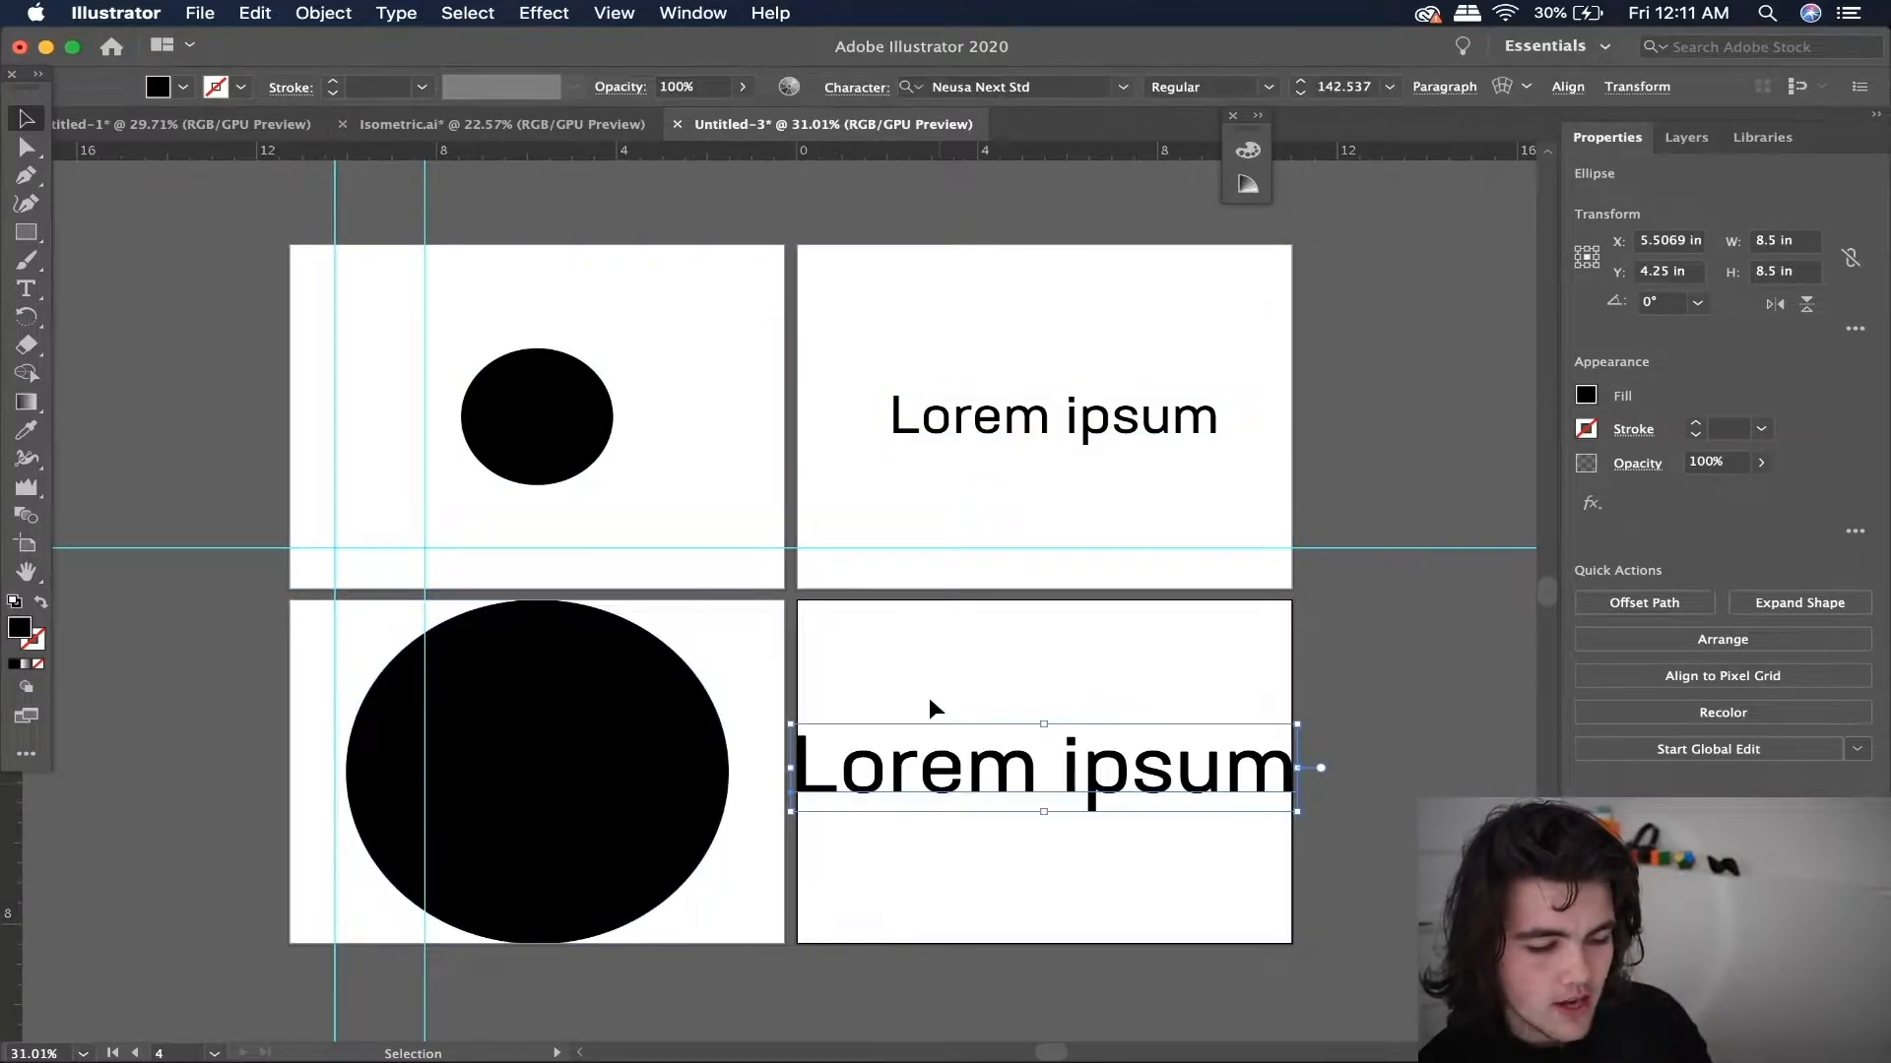
click(744, 691)
click(658, 534)
click(774, 662)
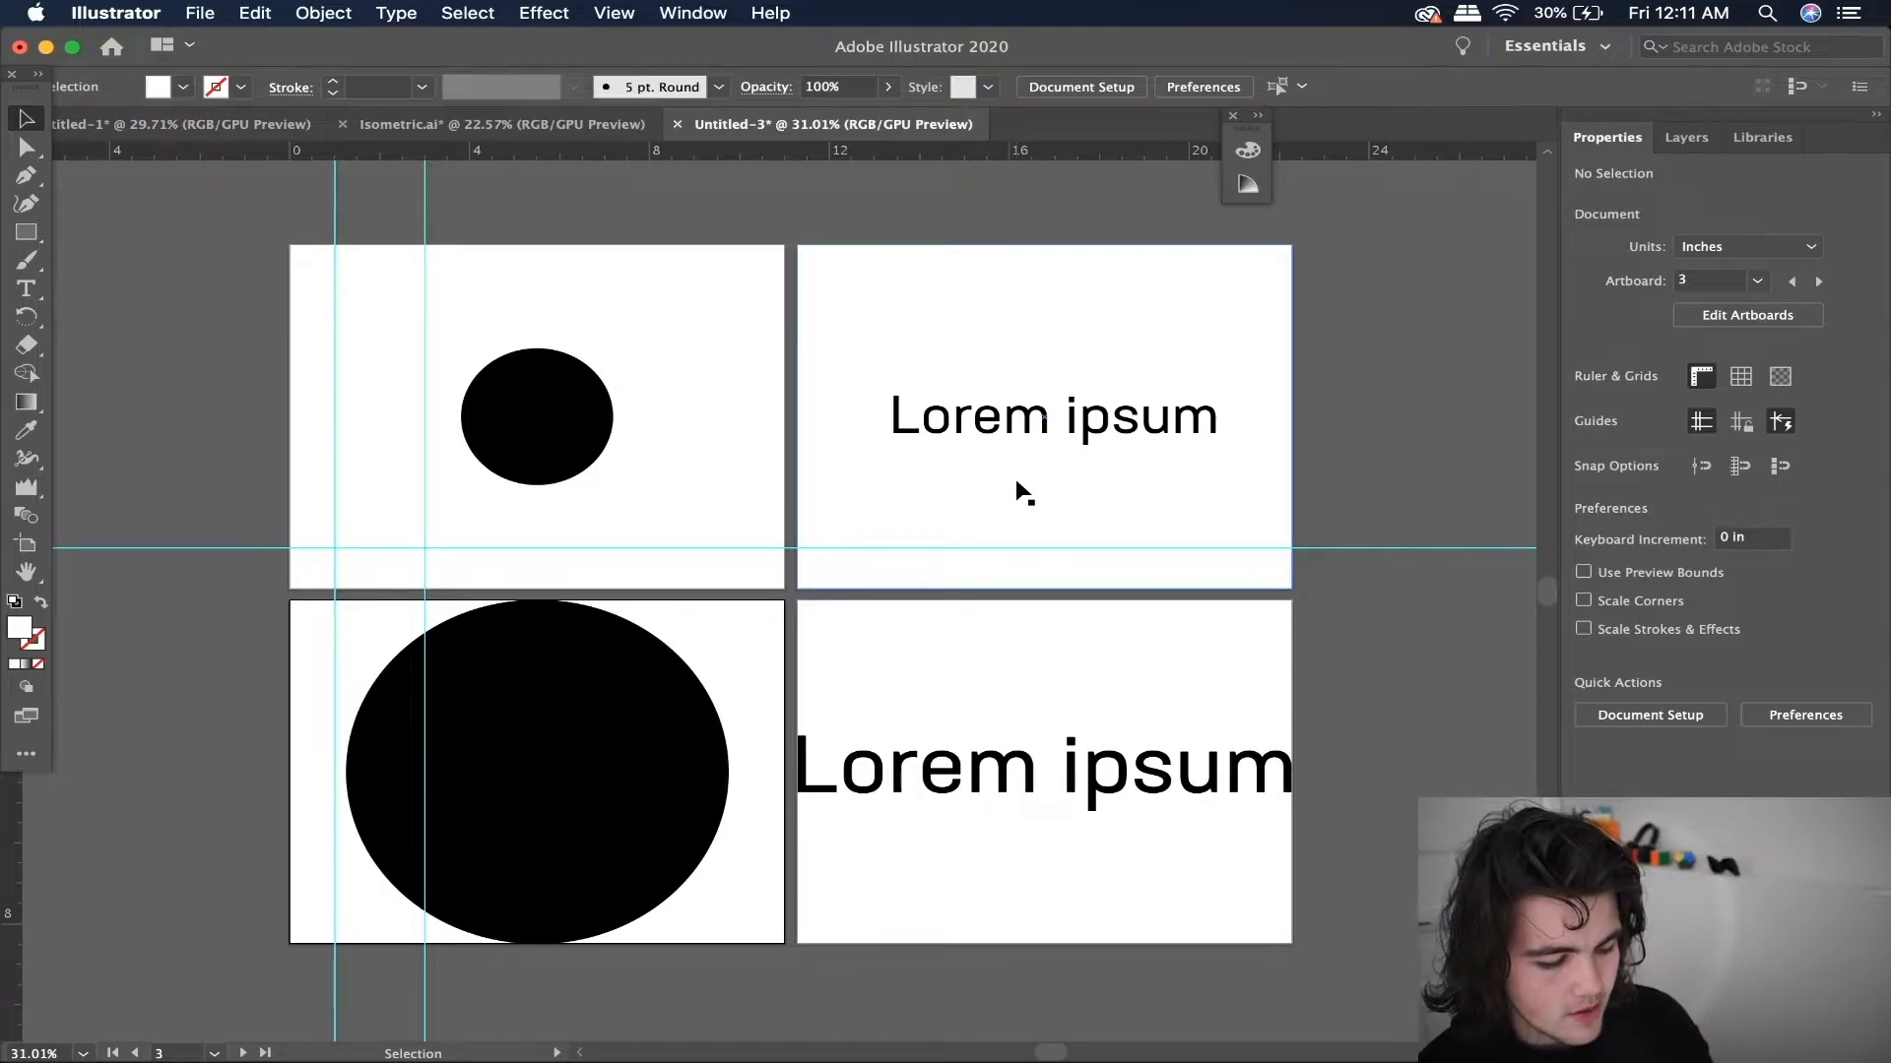
- Open Export for Screens with all four artboards and remove every export format except 1x PNG
key(super+alt+e)
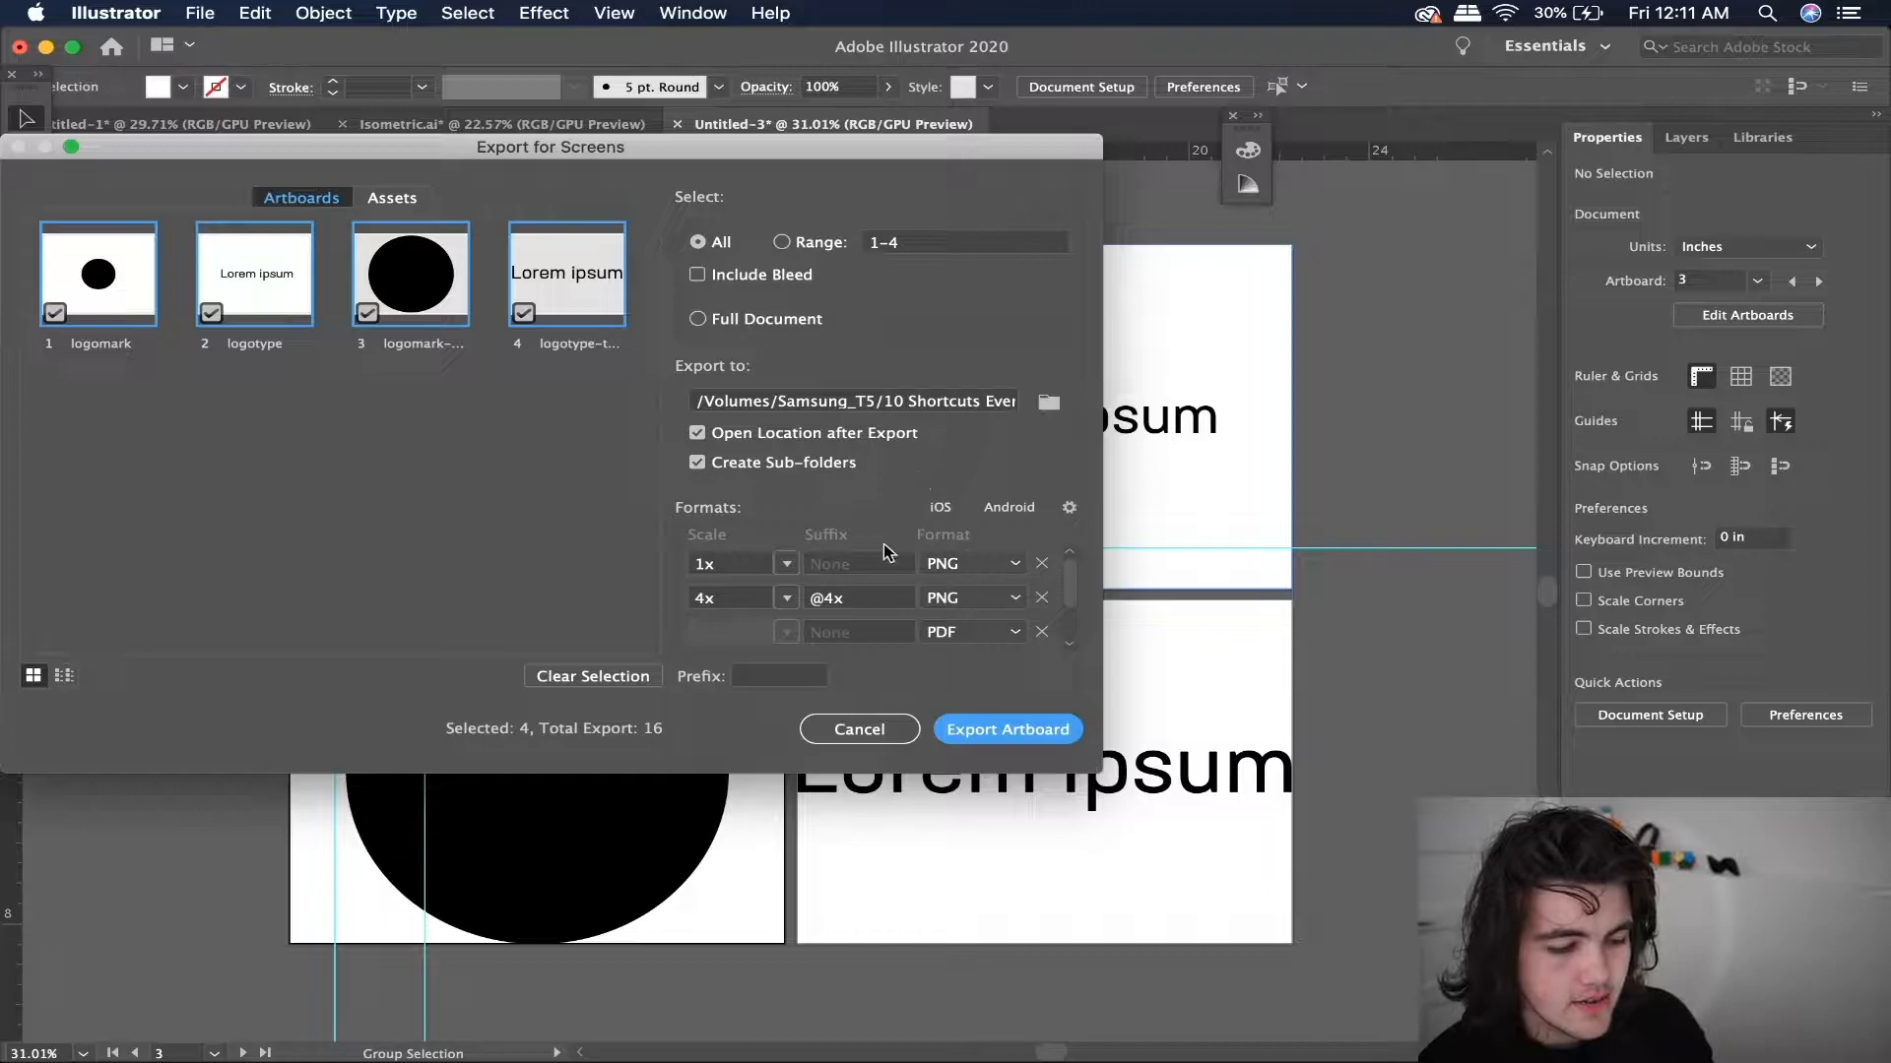
click(1041, 631)
click(1041, 598)
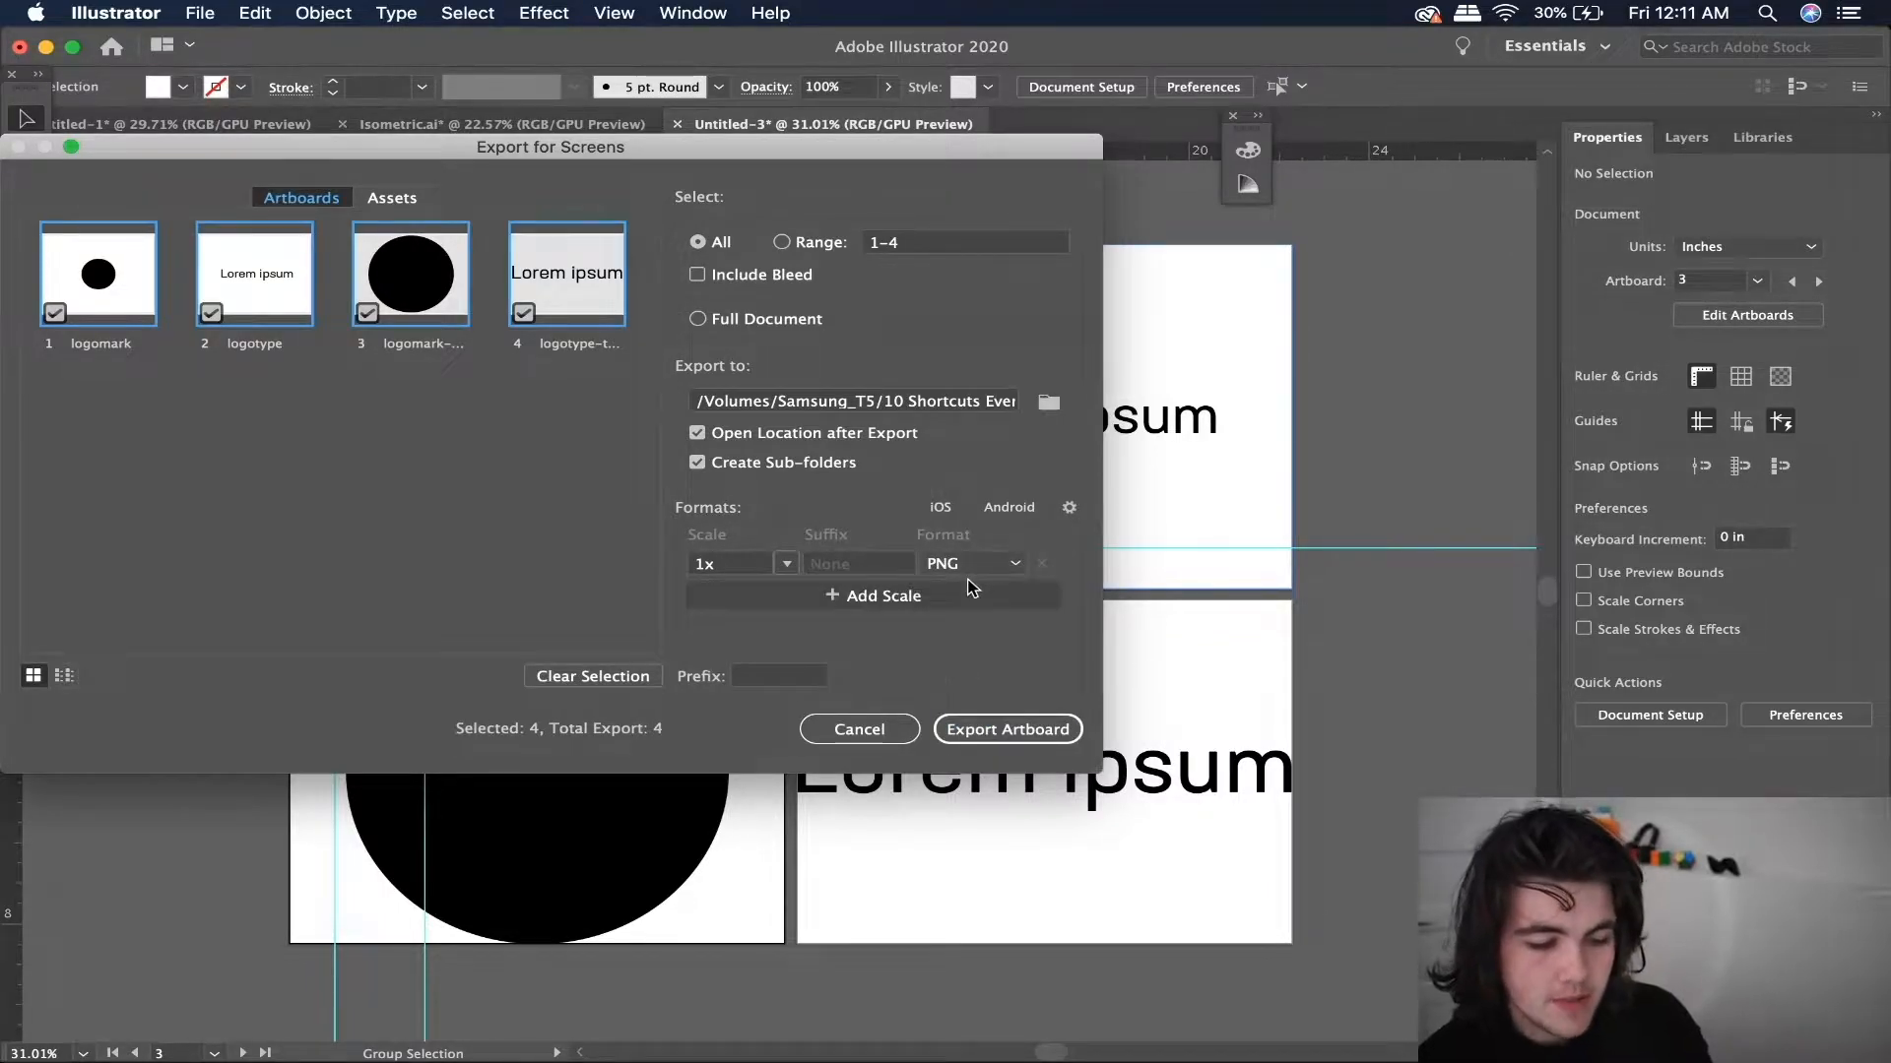
- Add a second PNG export format with the scale set to 4x
click(935, 597)
click(787, 598)
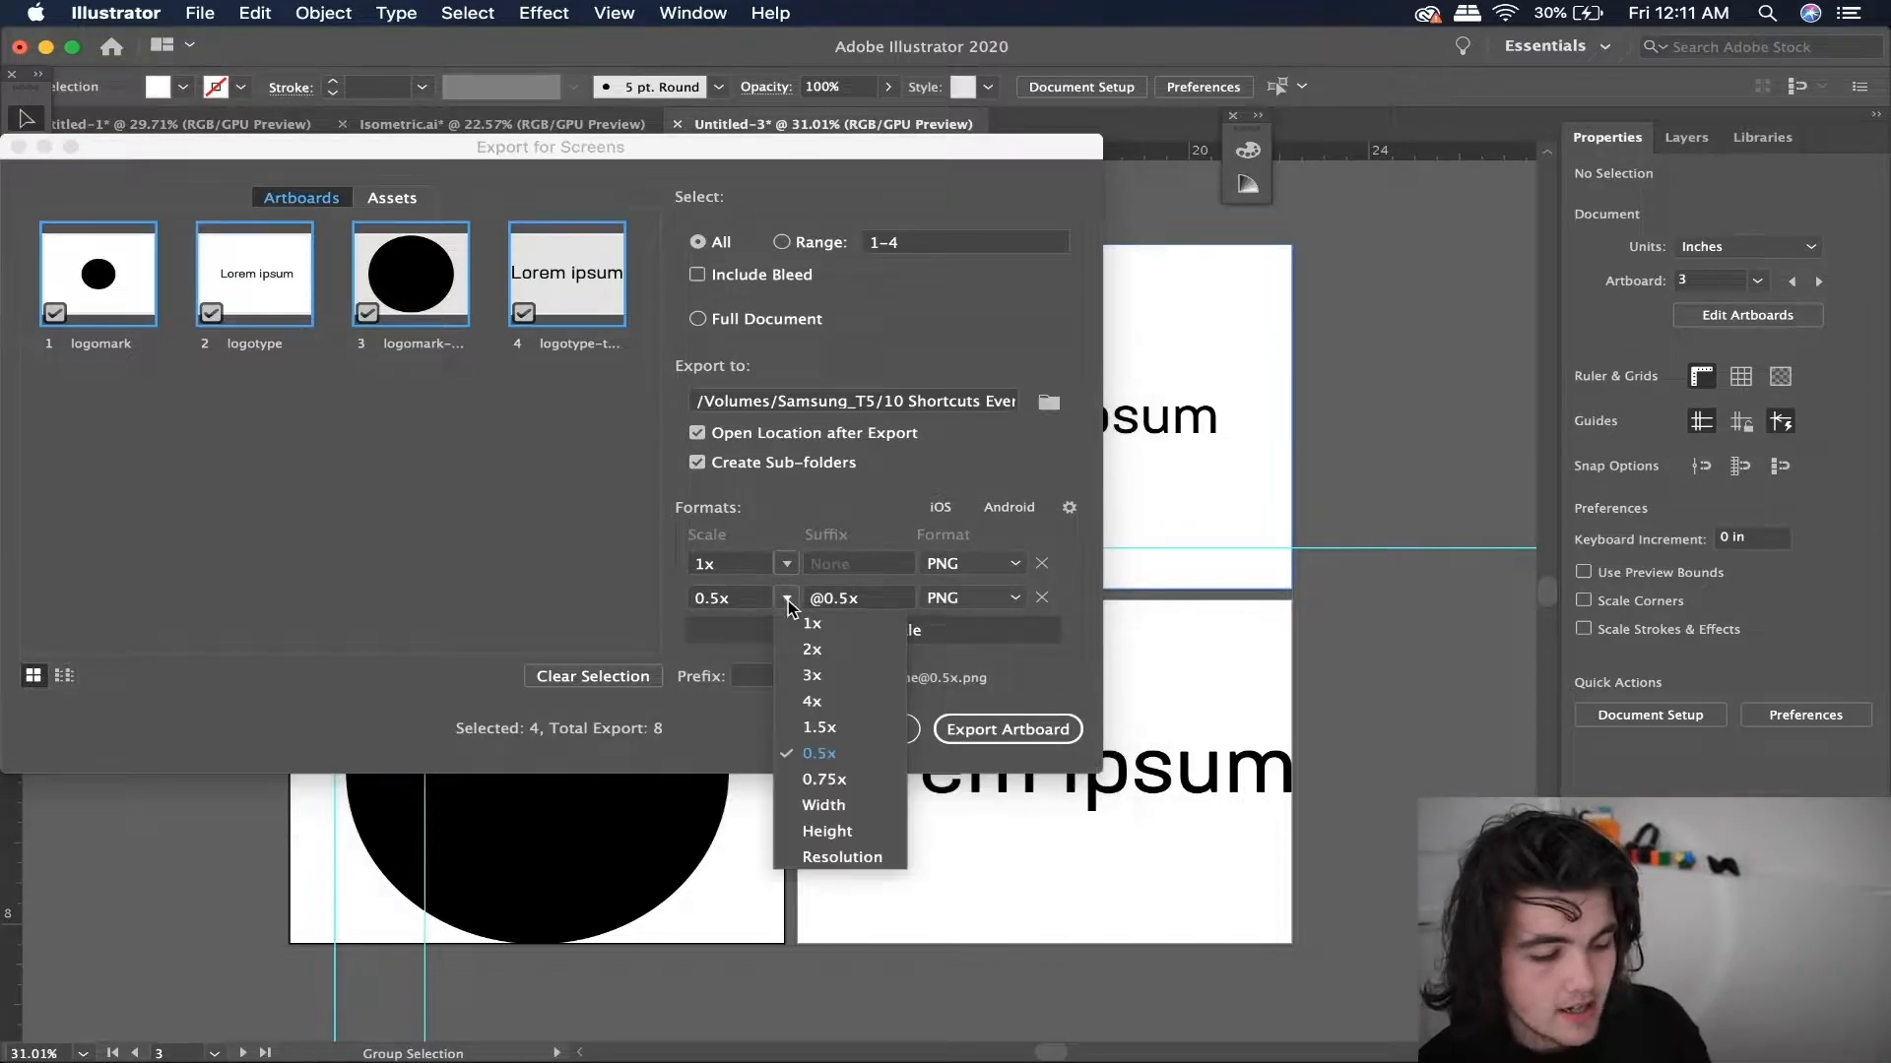
click(811, 701)
- Add two more export formats, one set to SVG and one set to PDF
click(897, 640)
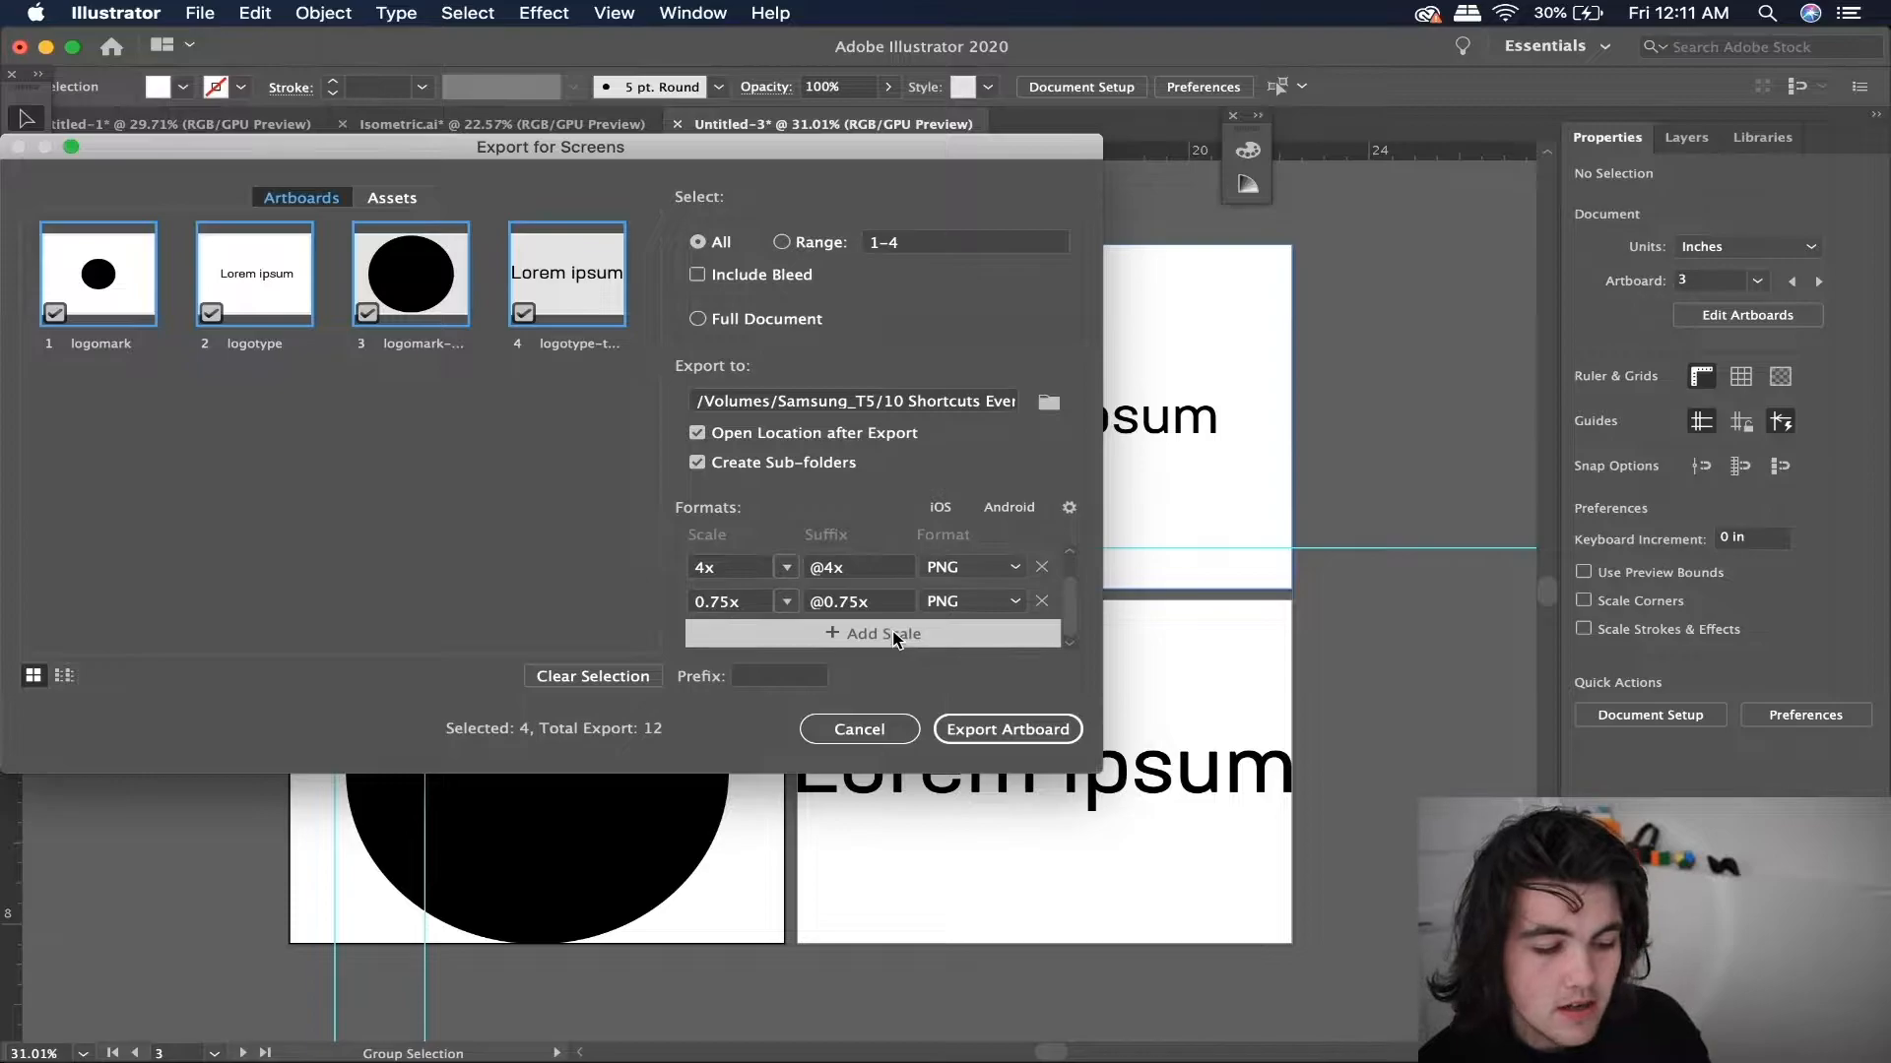
click(969, 601)
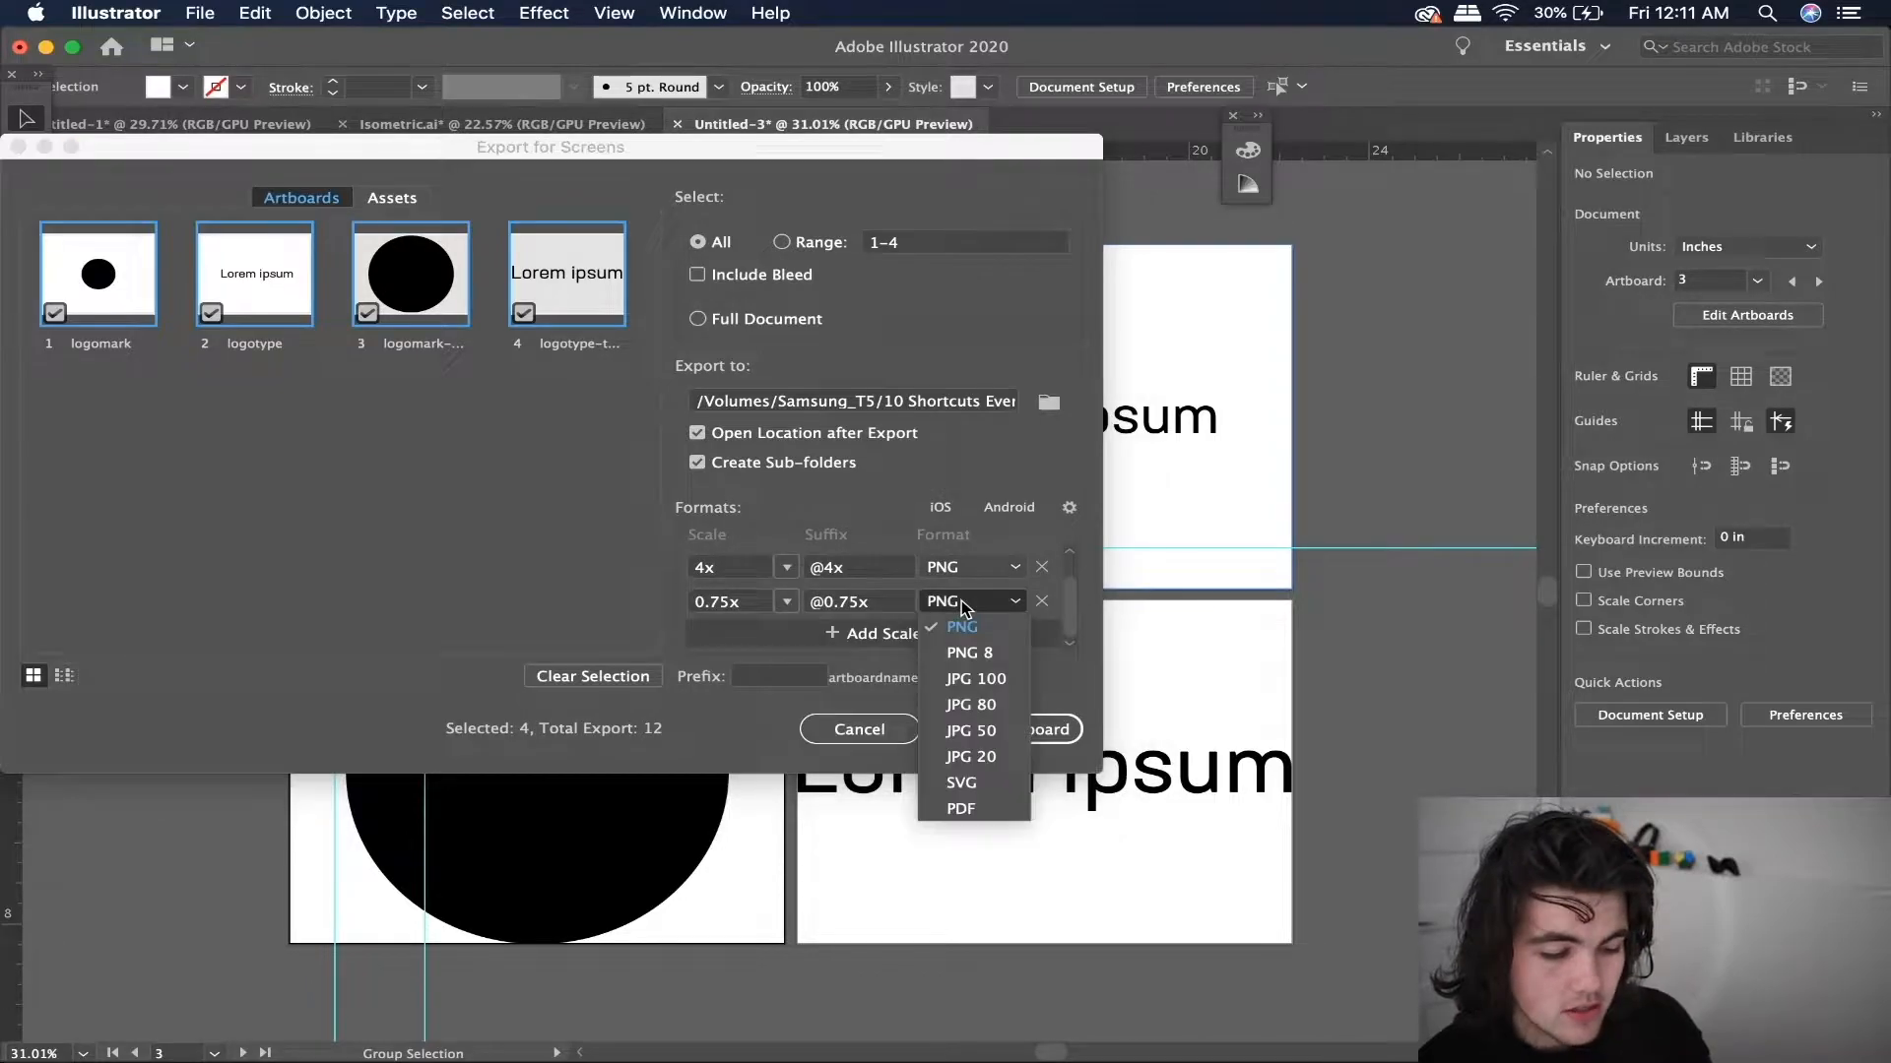
click(956, 791)
click(937, 645)
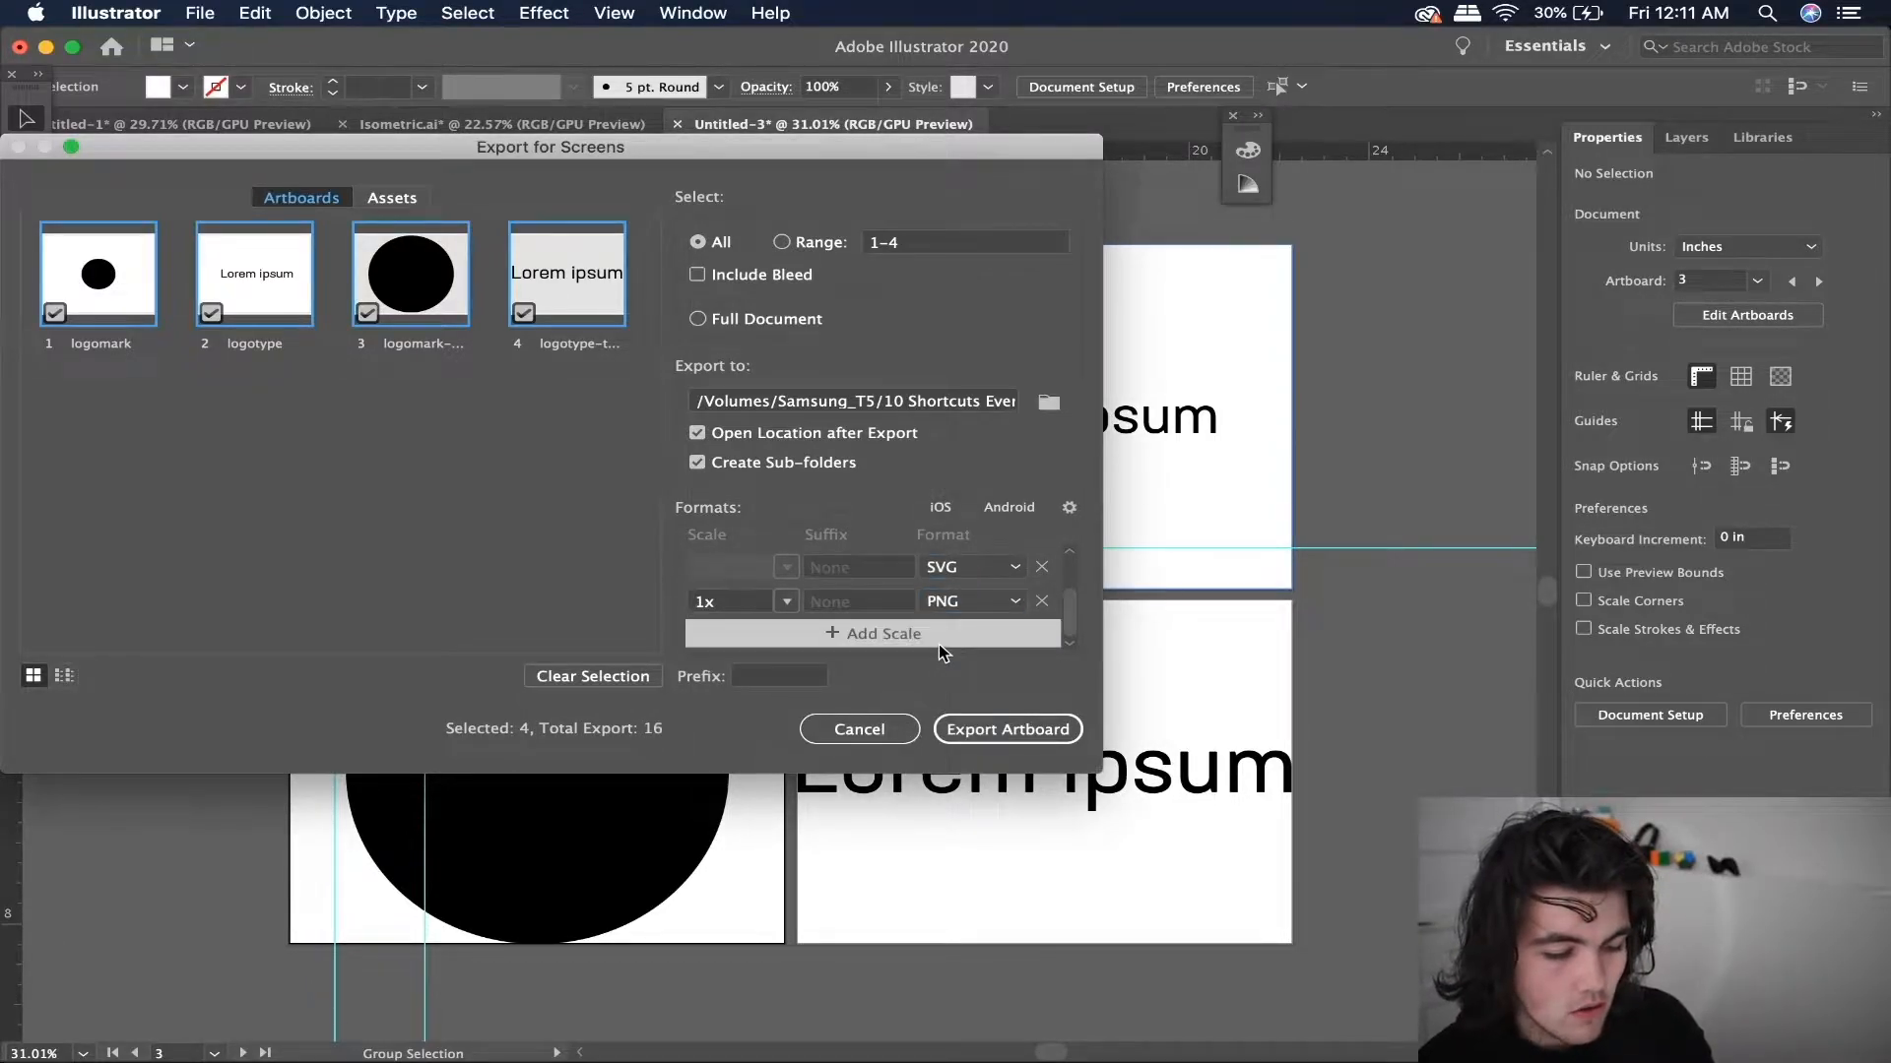
click(968, 601)
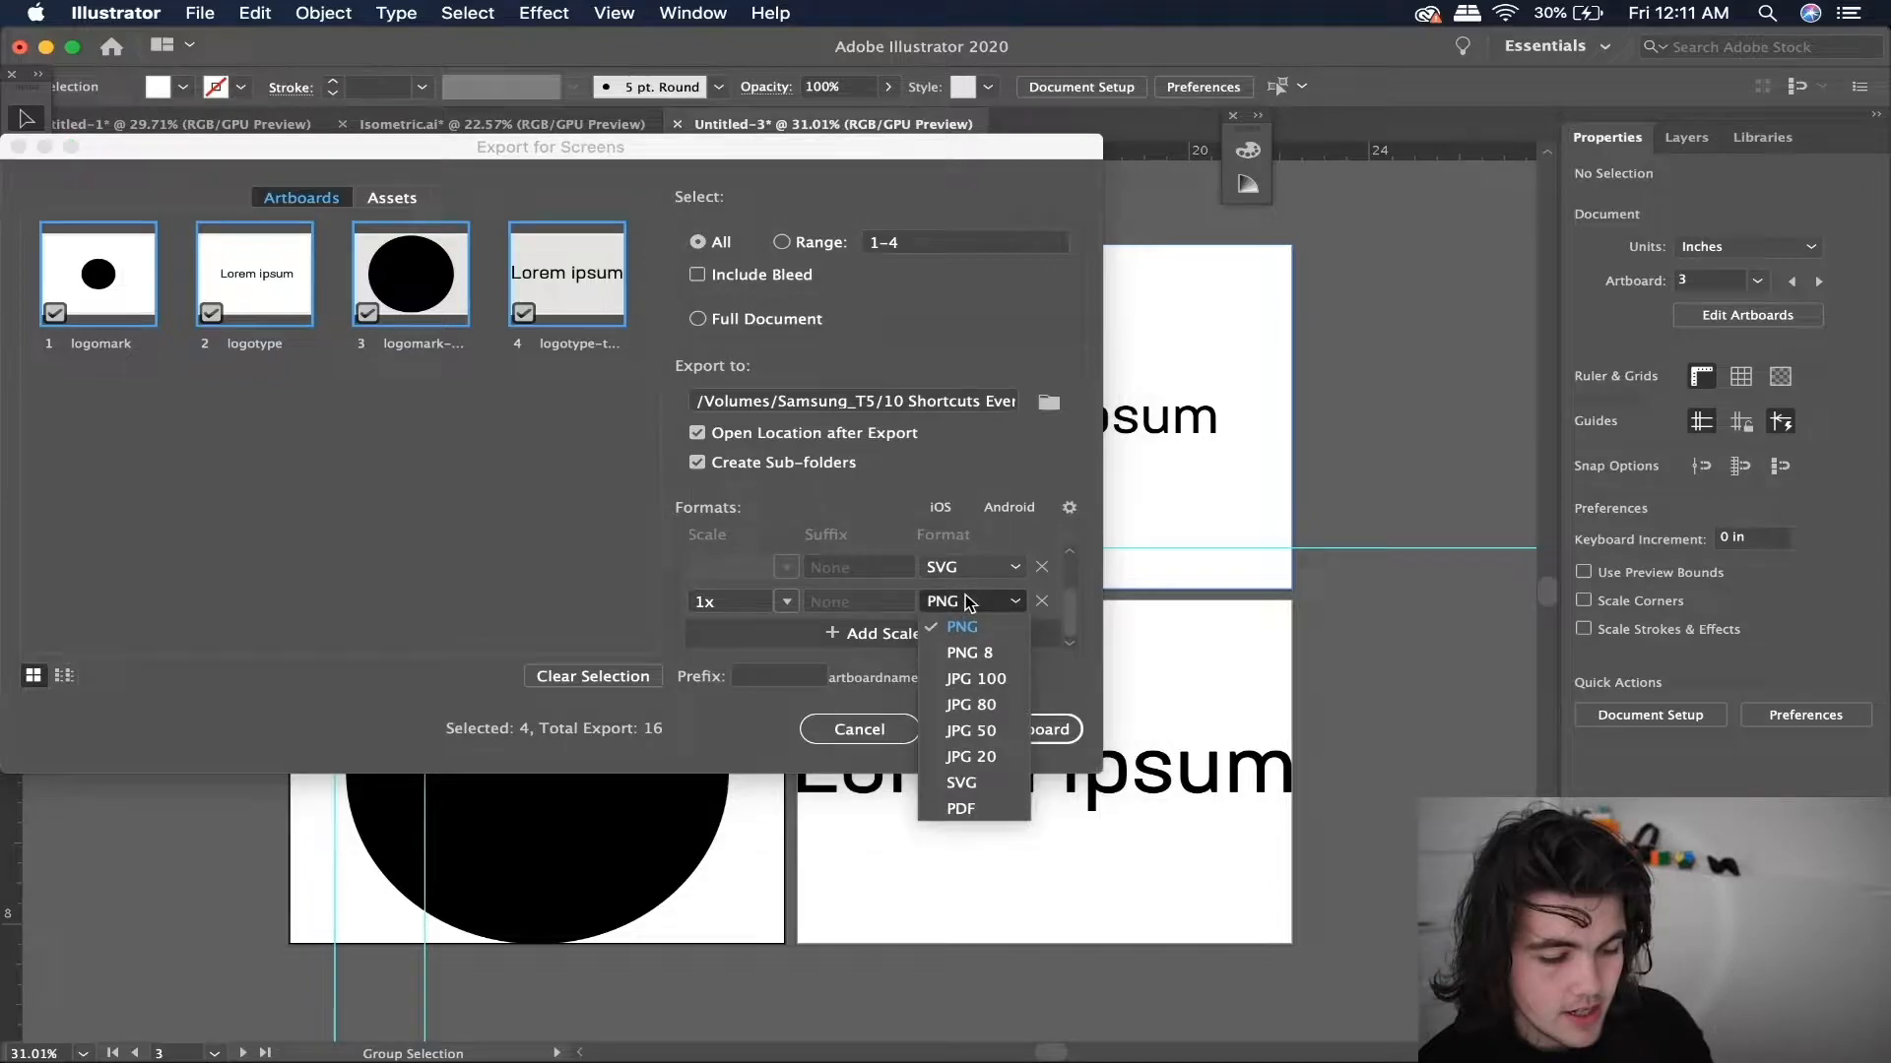
click(955, 808)
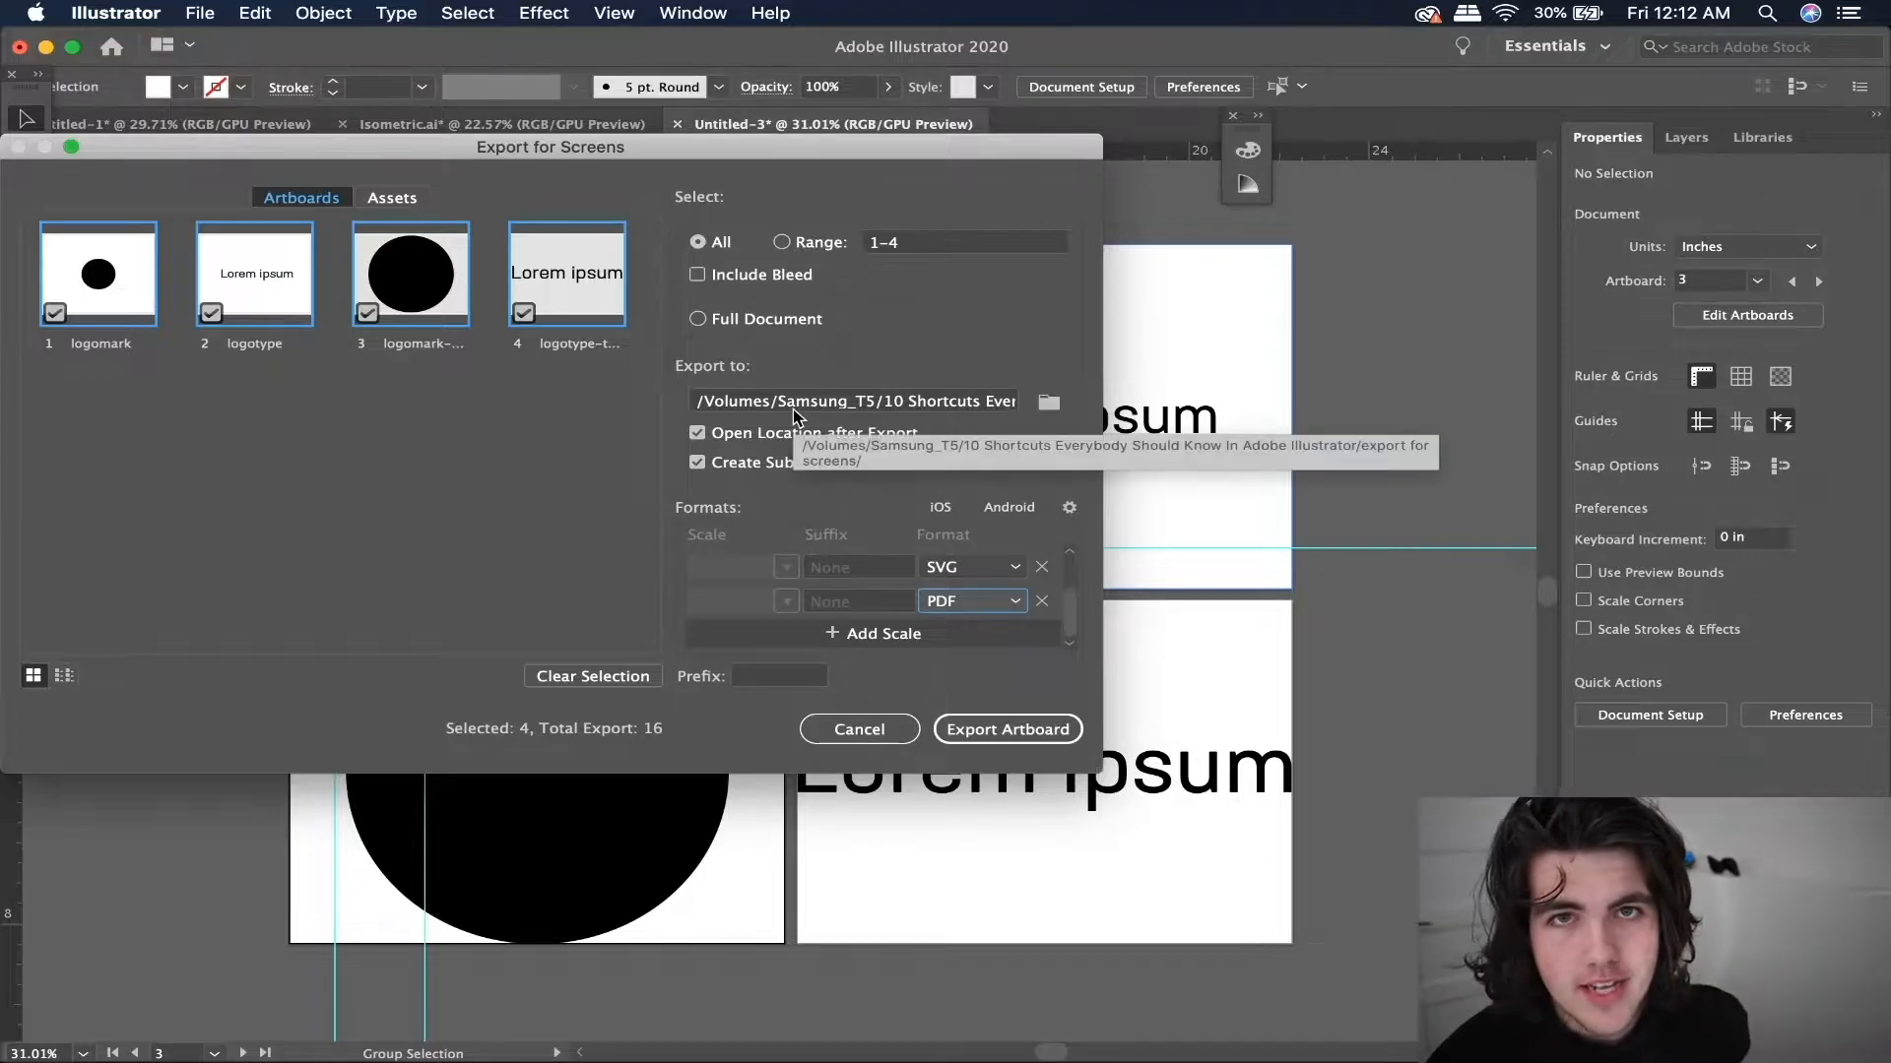
- Export the artboards and replace the existing files in the target folder
click(1005, 730)
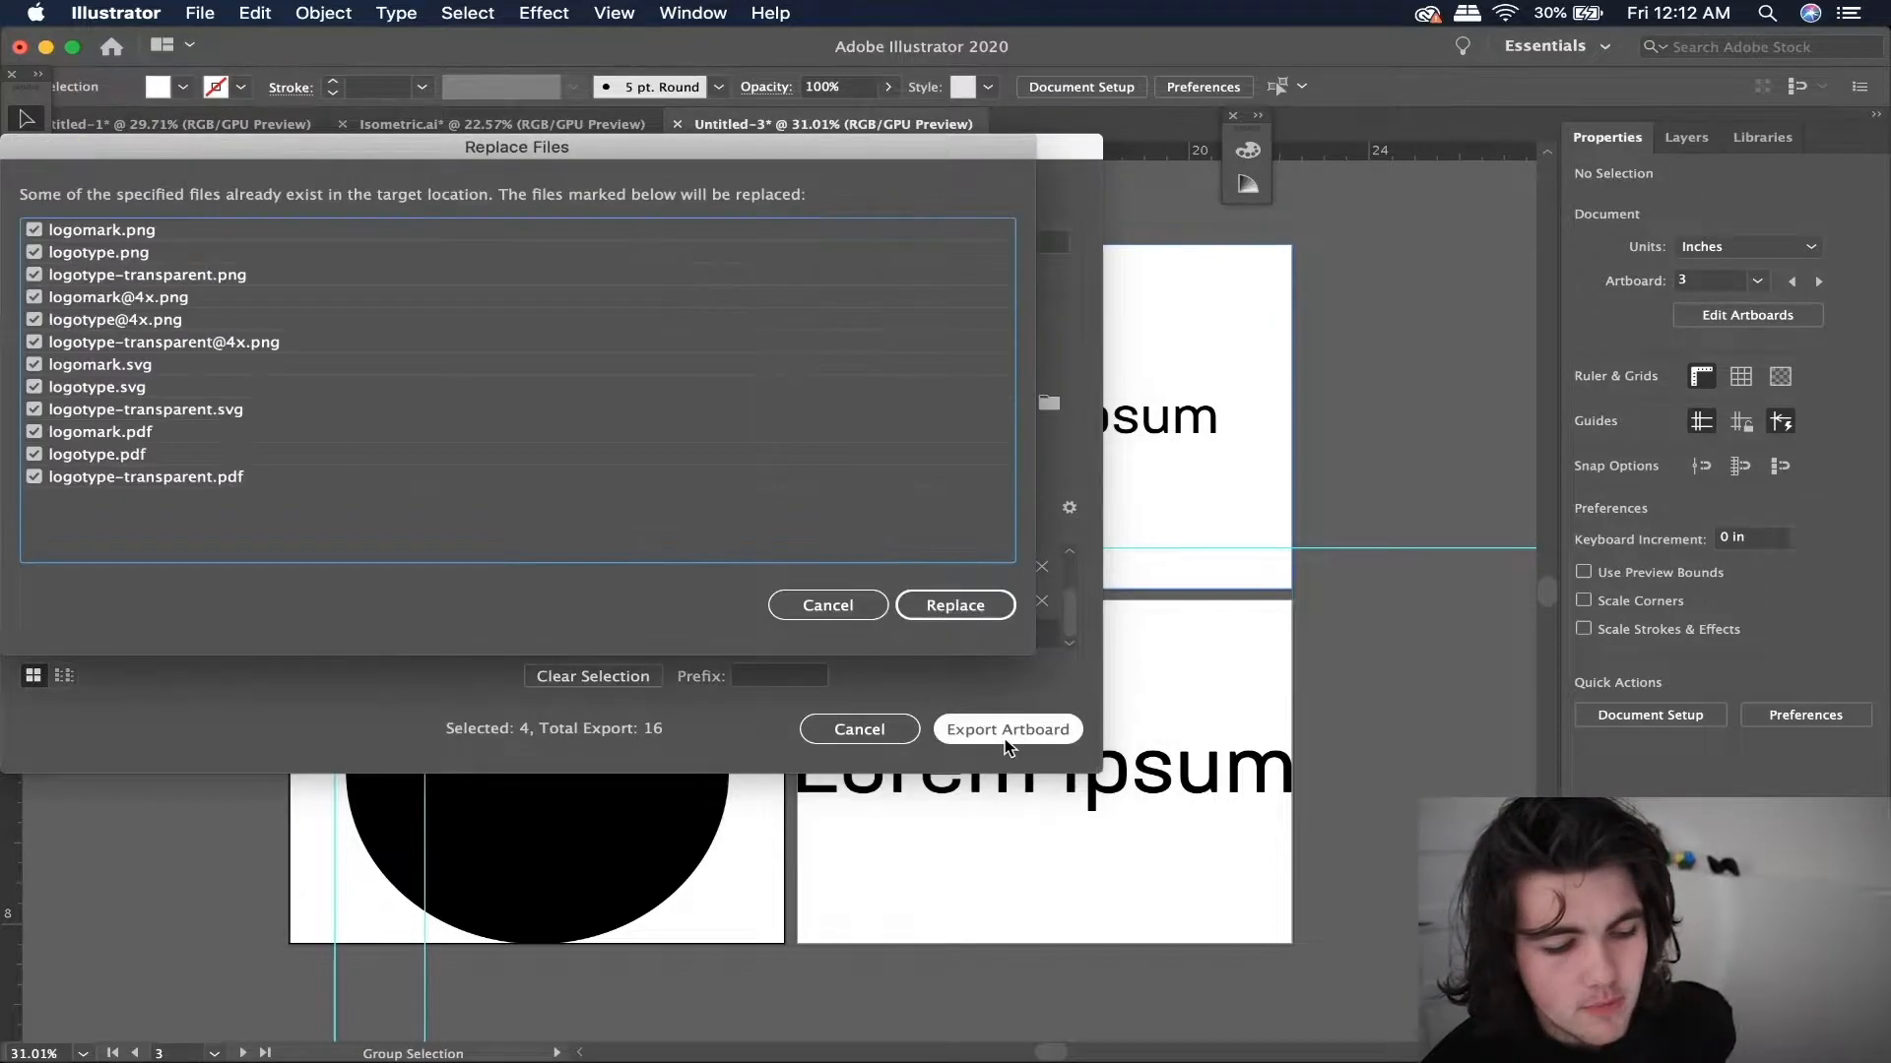
click(921, 603)
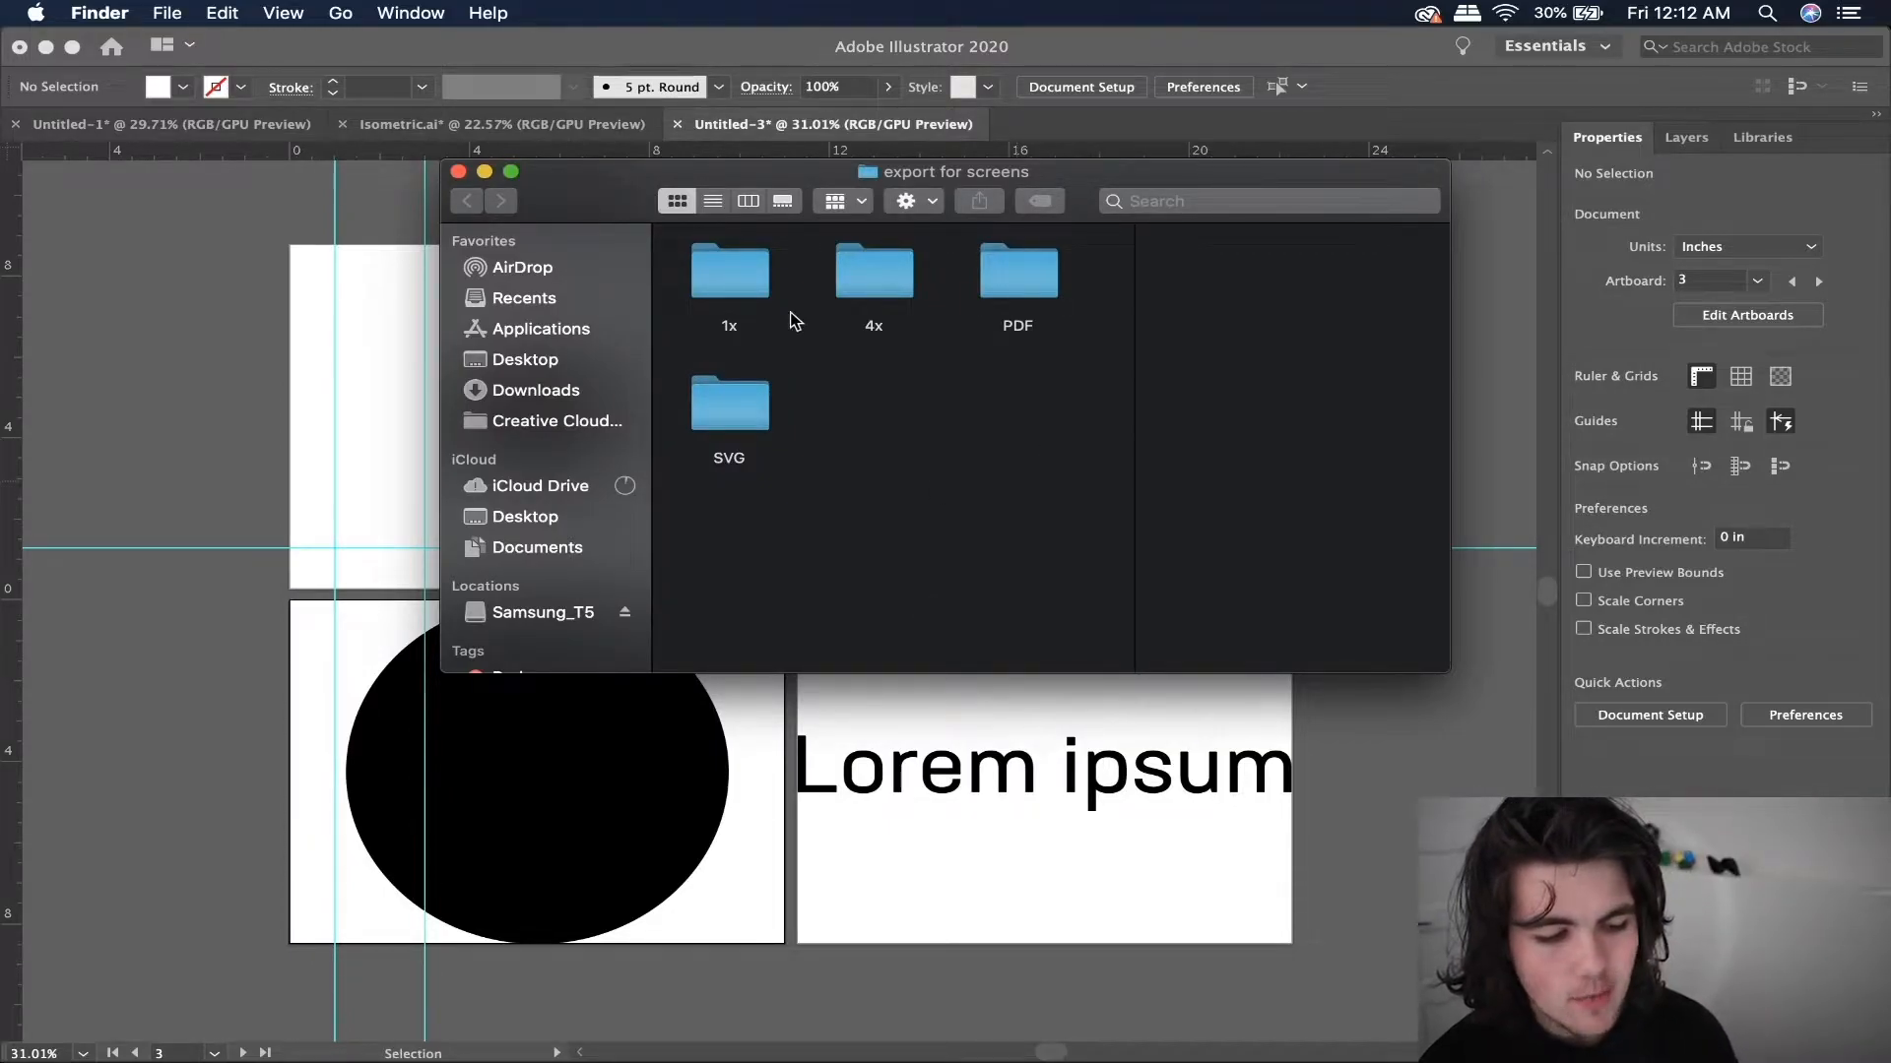
- Look through the exported 1x and SVG subfolders of the "export for screens" folder in Finder
double_click(750, 291)
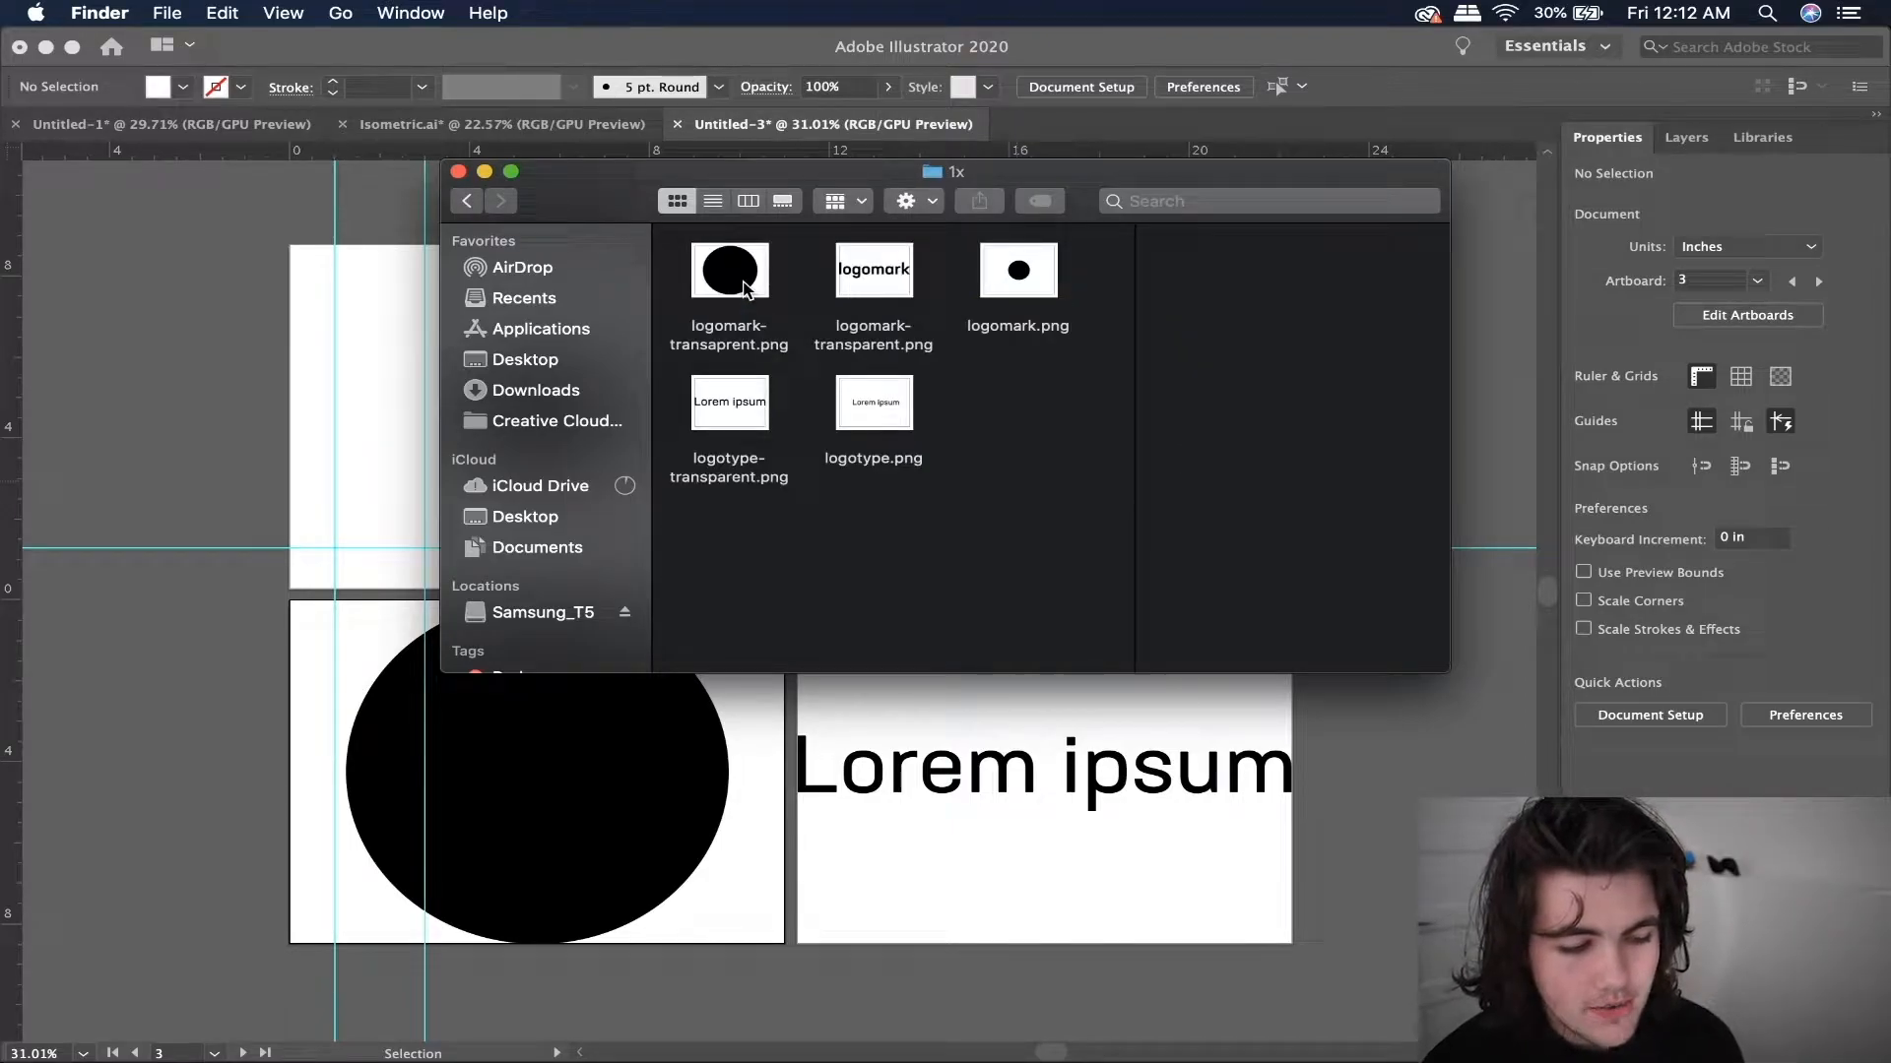
click(468, 200)
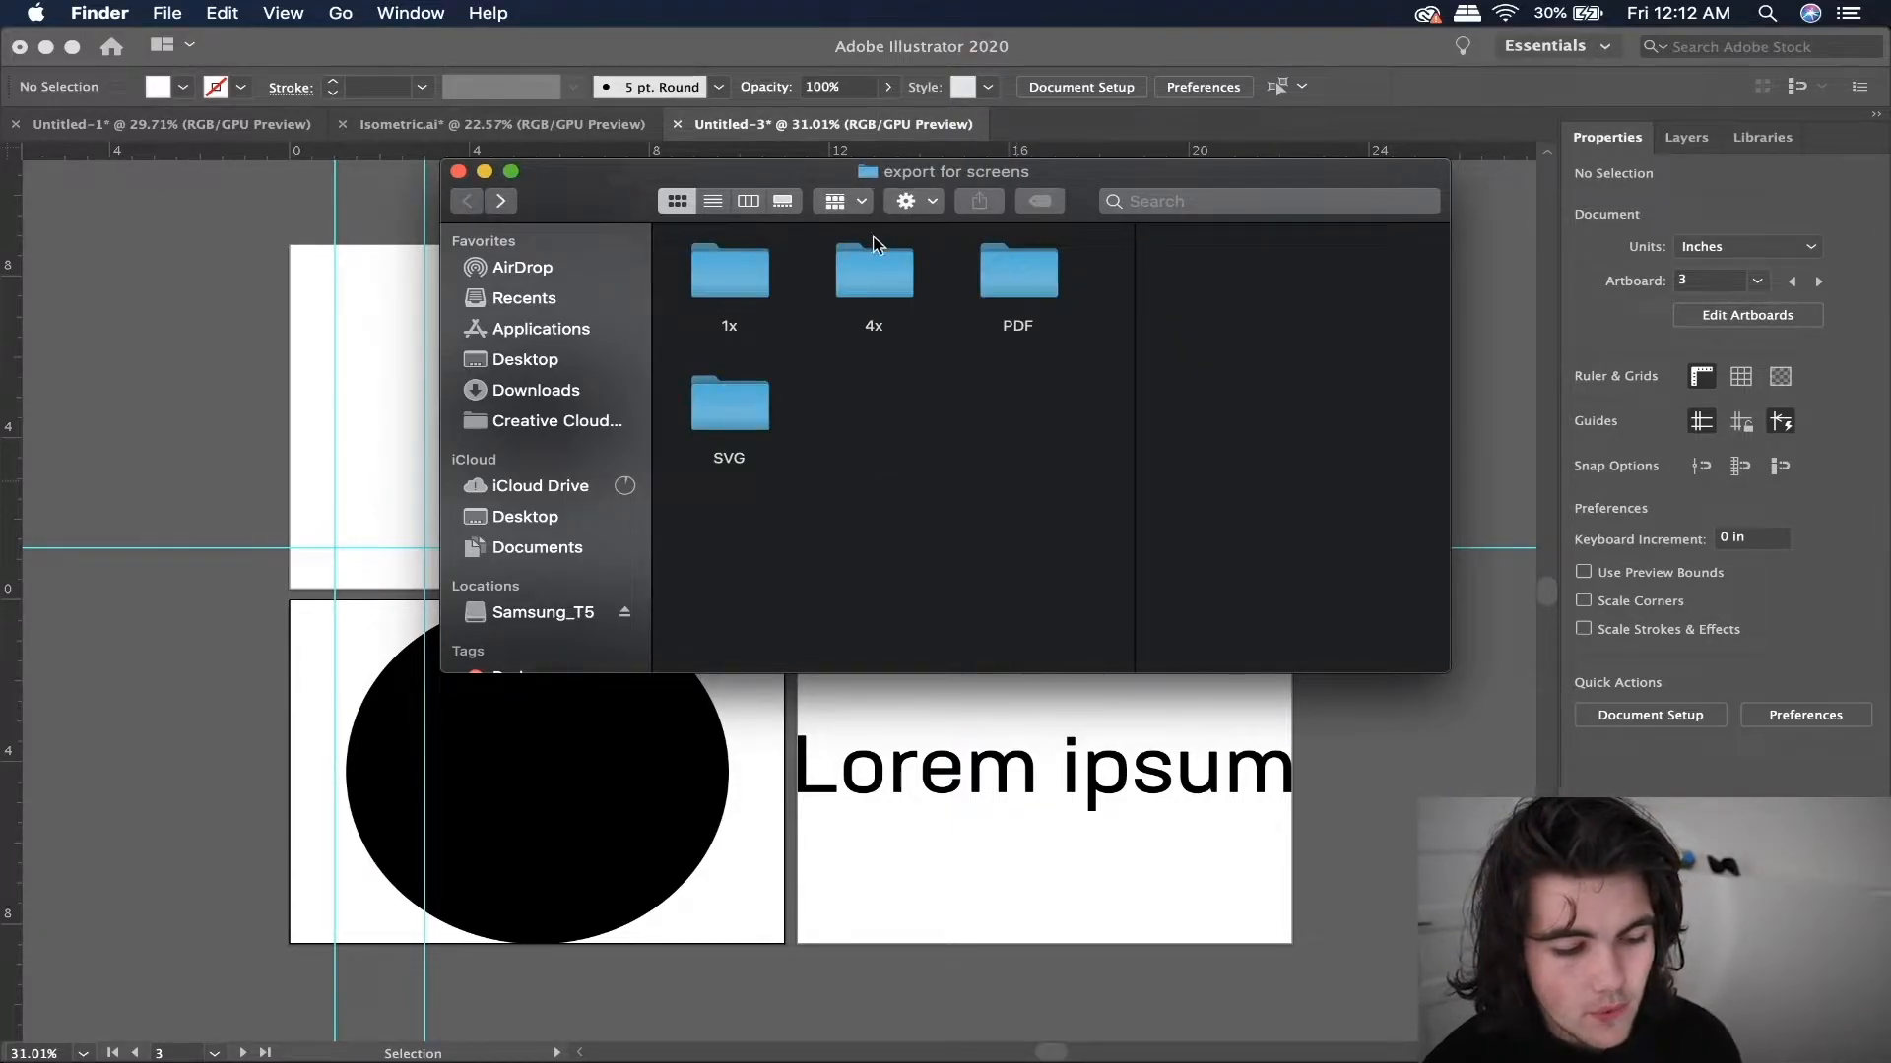
click(1025, 282)
click(732, 425)
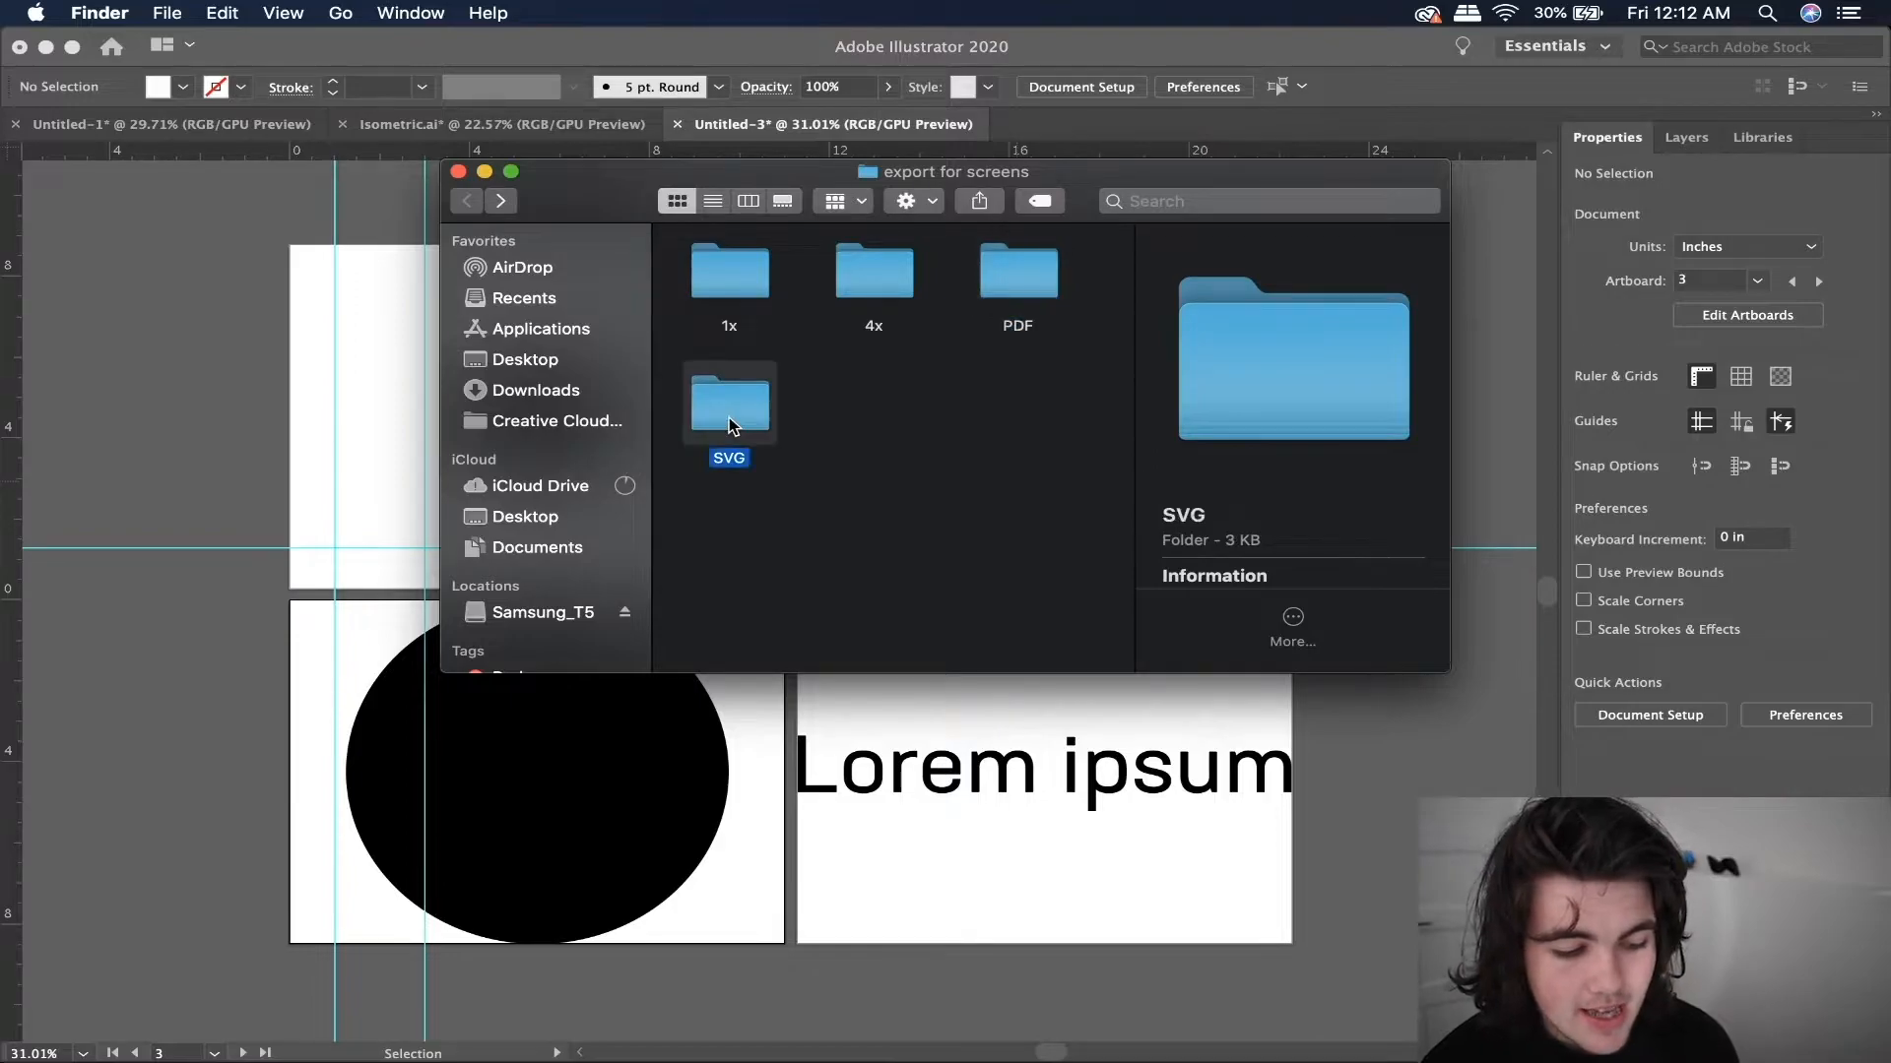
double_click(728, 425)
click(467, 201)
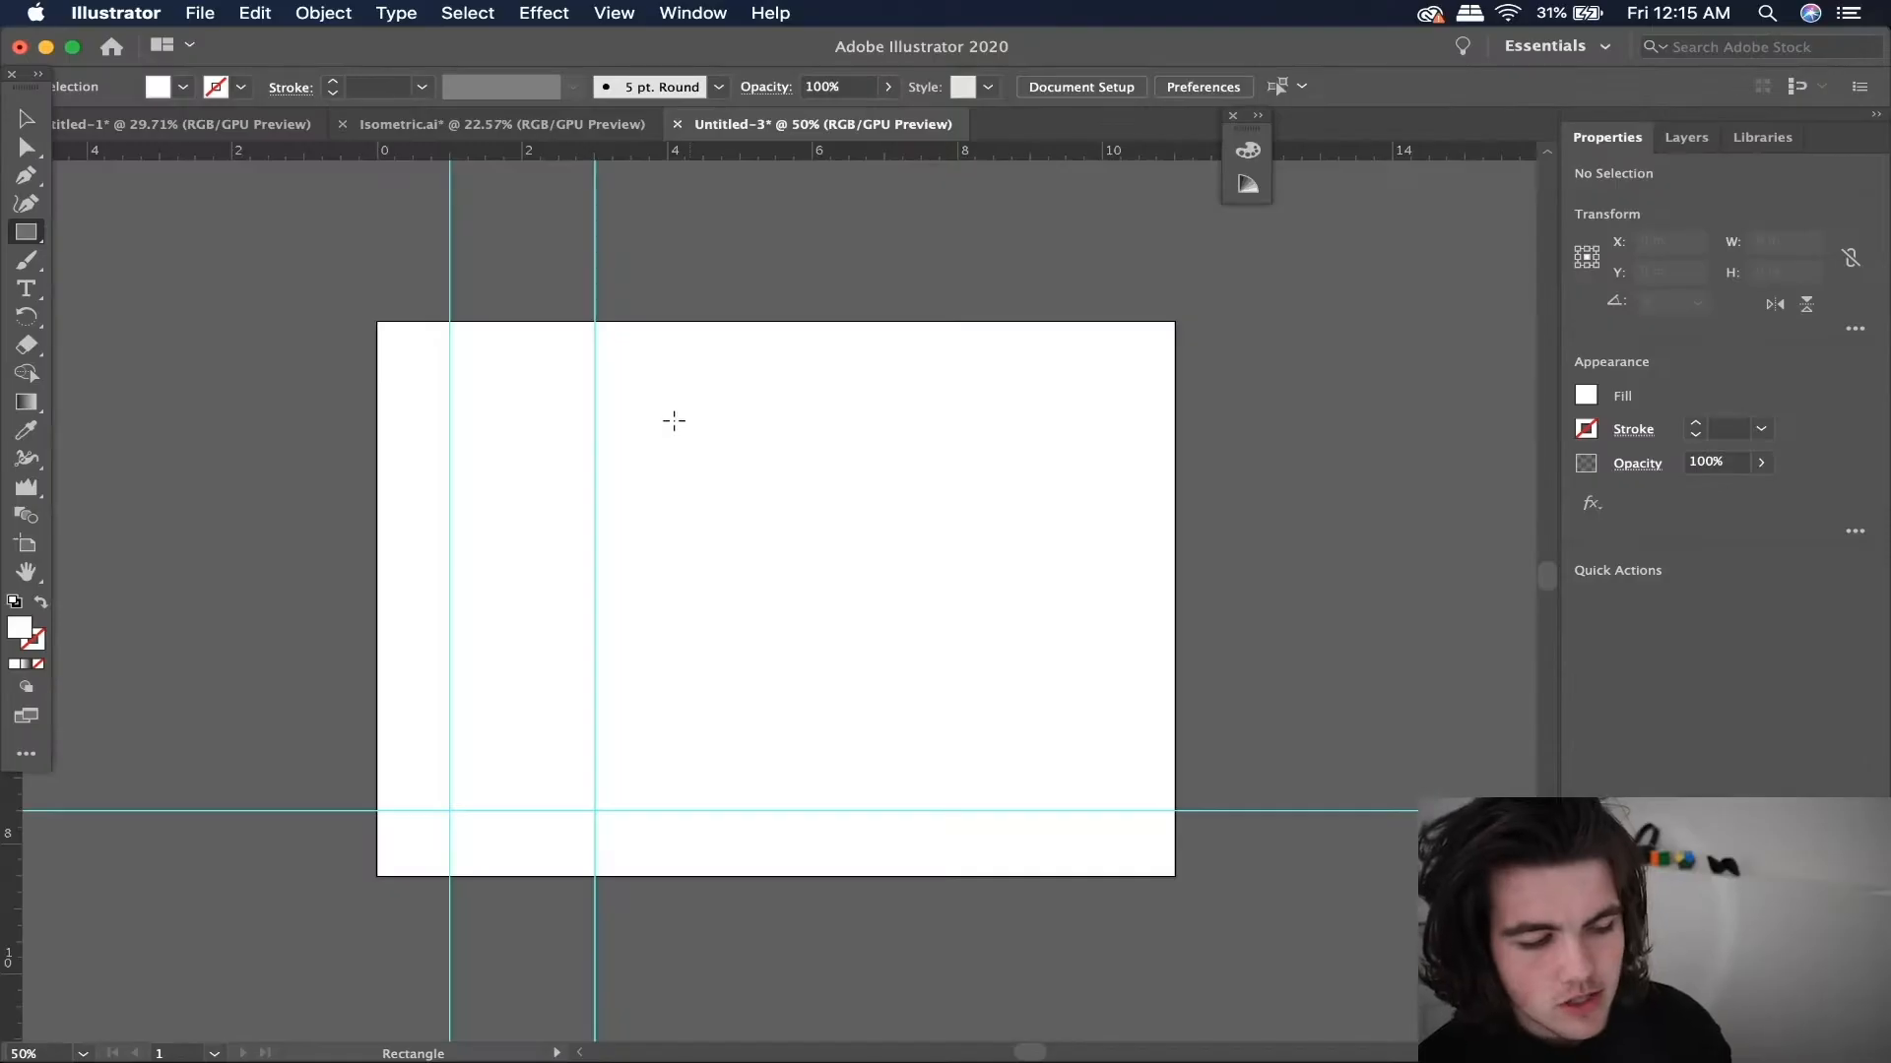
- Draw a thin vertical rectangle about 0.09 in wide and 4.52 in high on the artboard and fill it black
drag(674, 376, 674, 671)
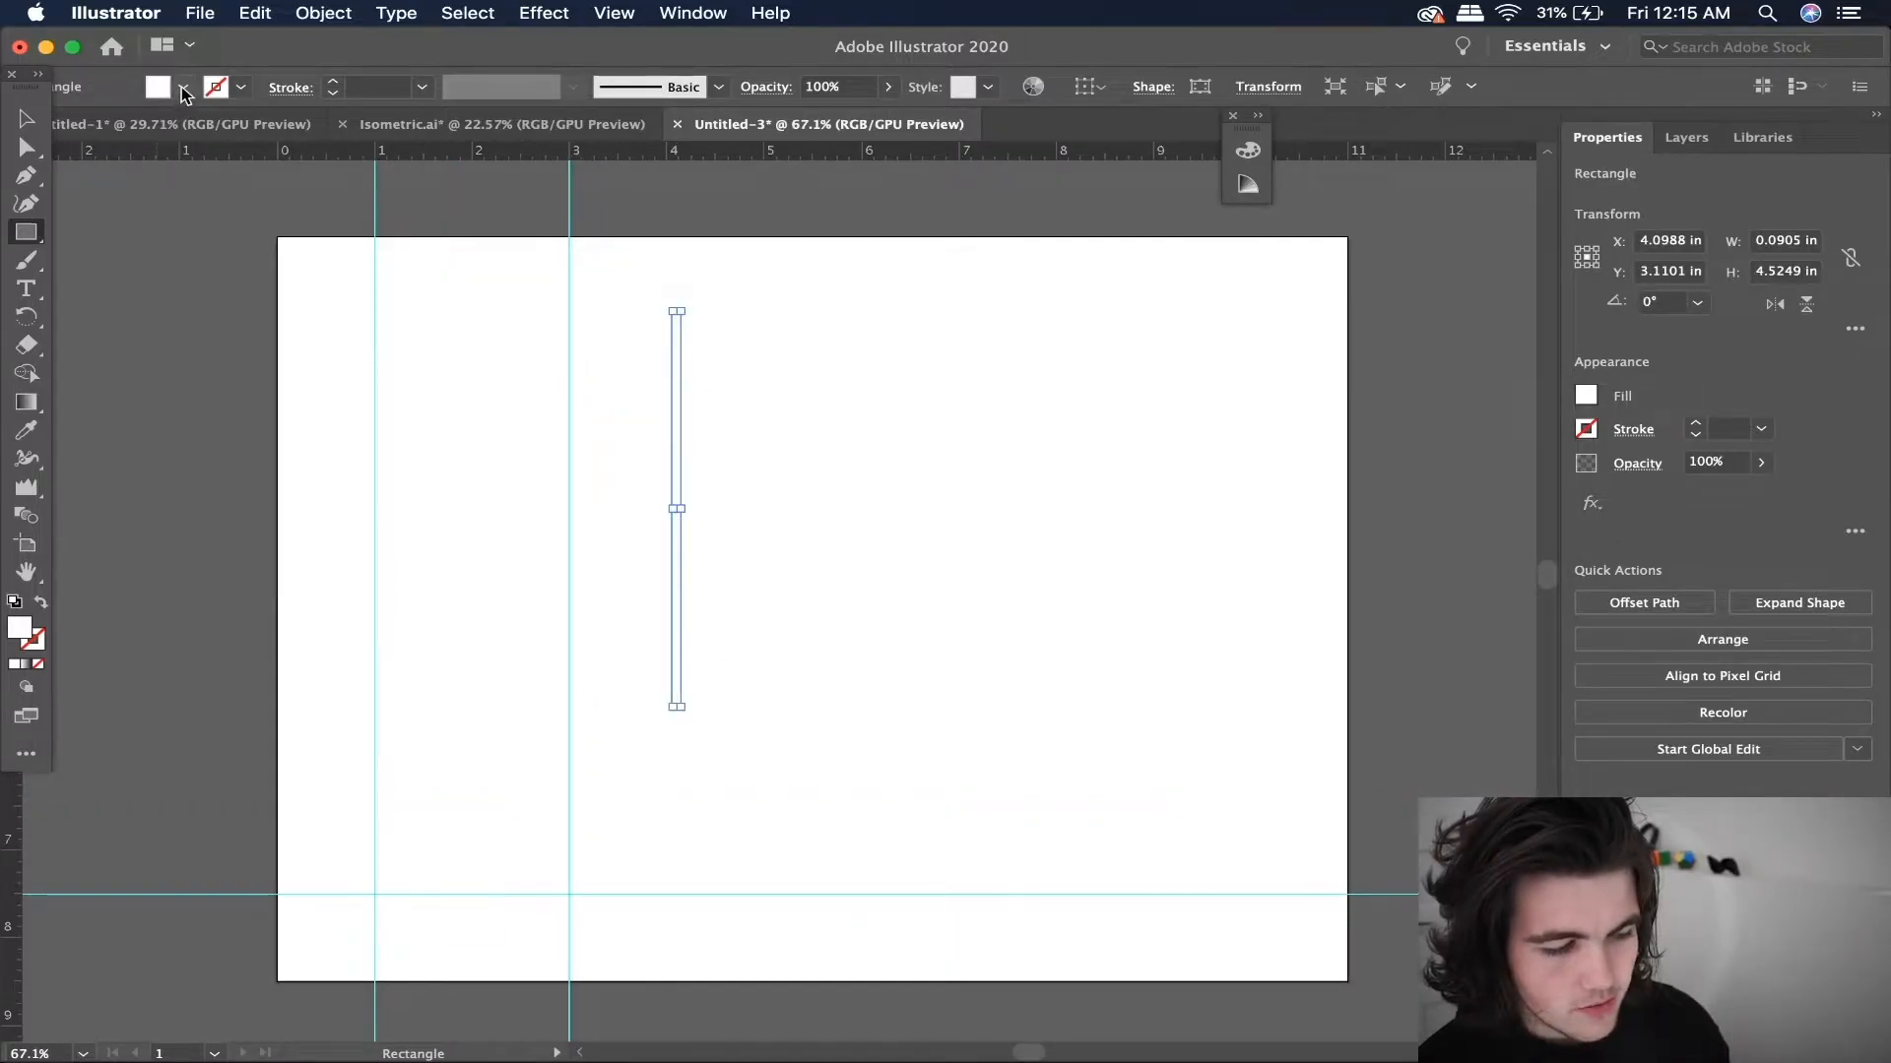
shift+click(182, 88)
click(48, 253)
- Duplicate the black bar about 0.49 in to the right and repeat the transformation to make four evenly spaced bars
key(a)
click(531, 464)
click(677, 492)
scroll(689, 492, up, 3)
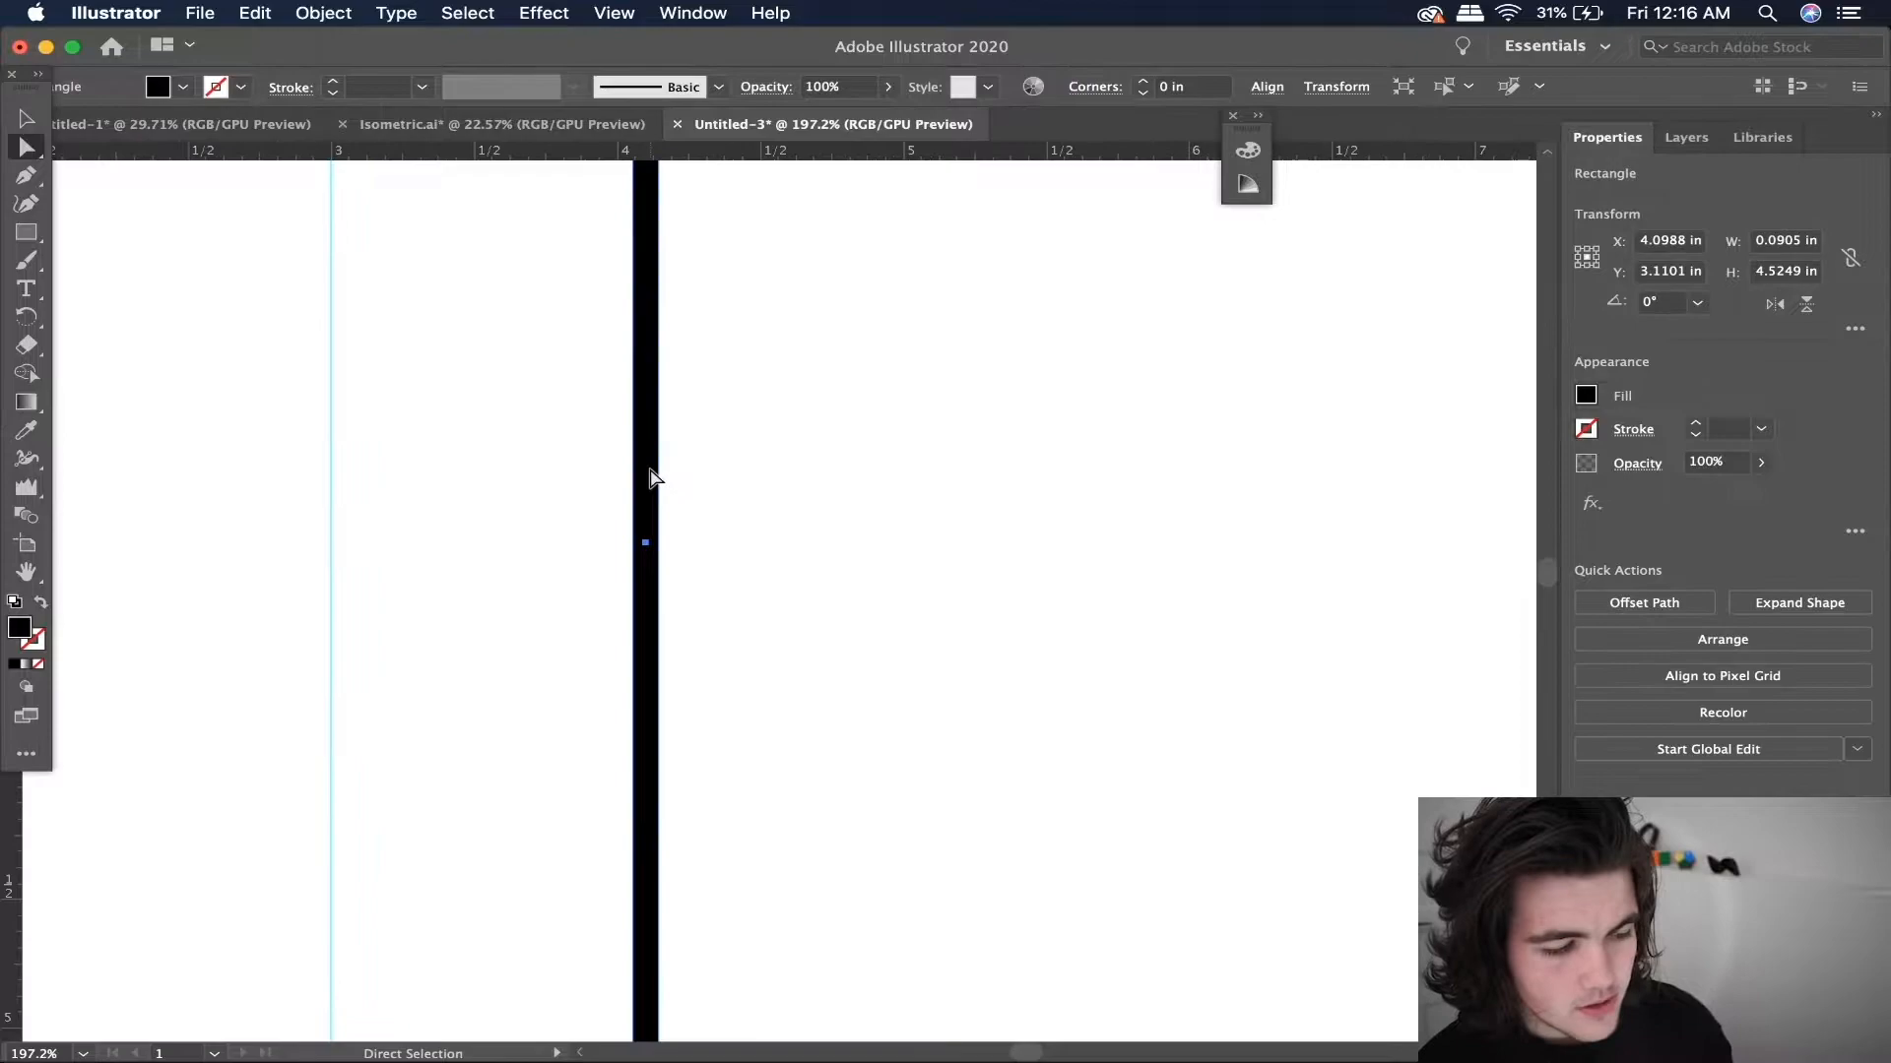
key(v)
drag(646, 481, 791, 478)
scroll(790, 478, down, 4)
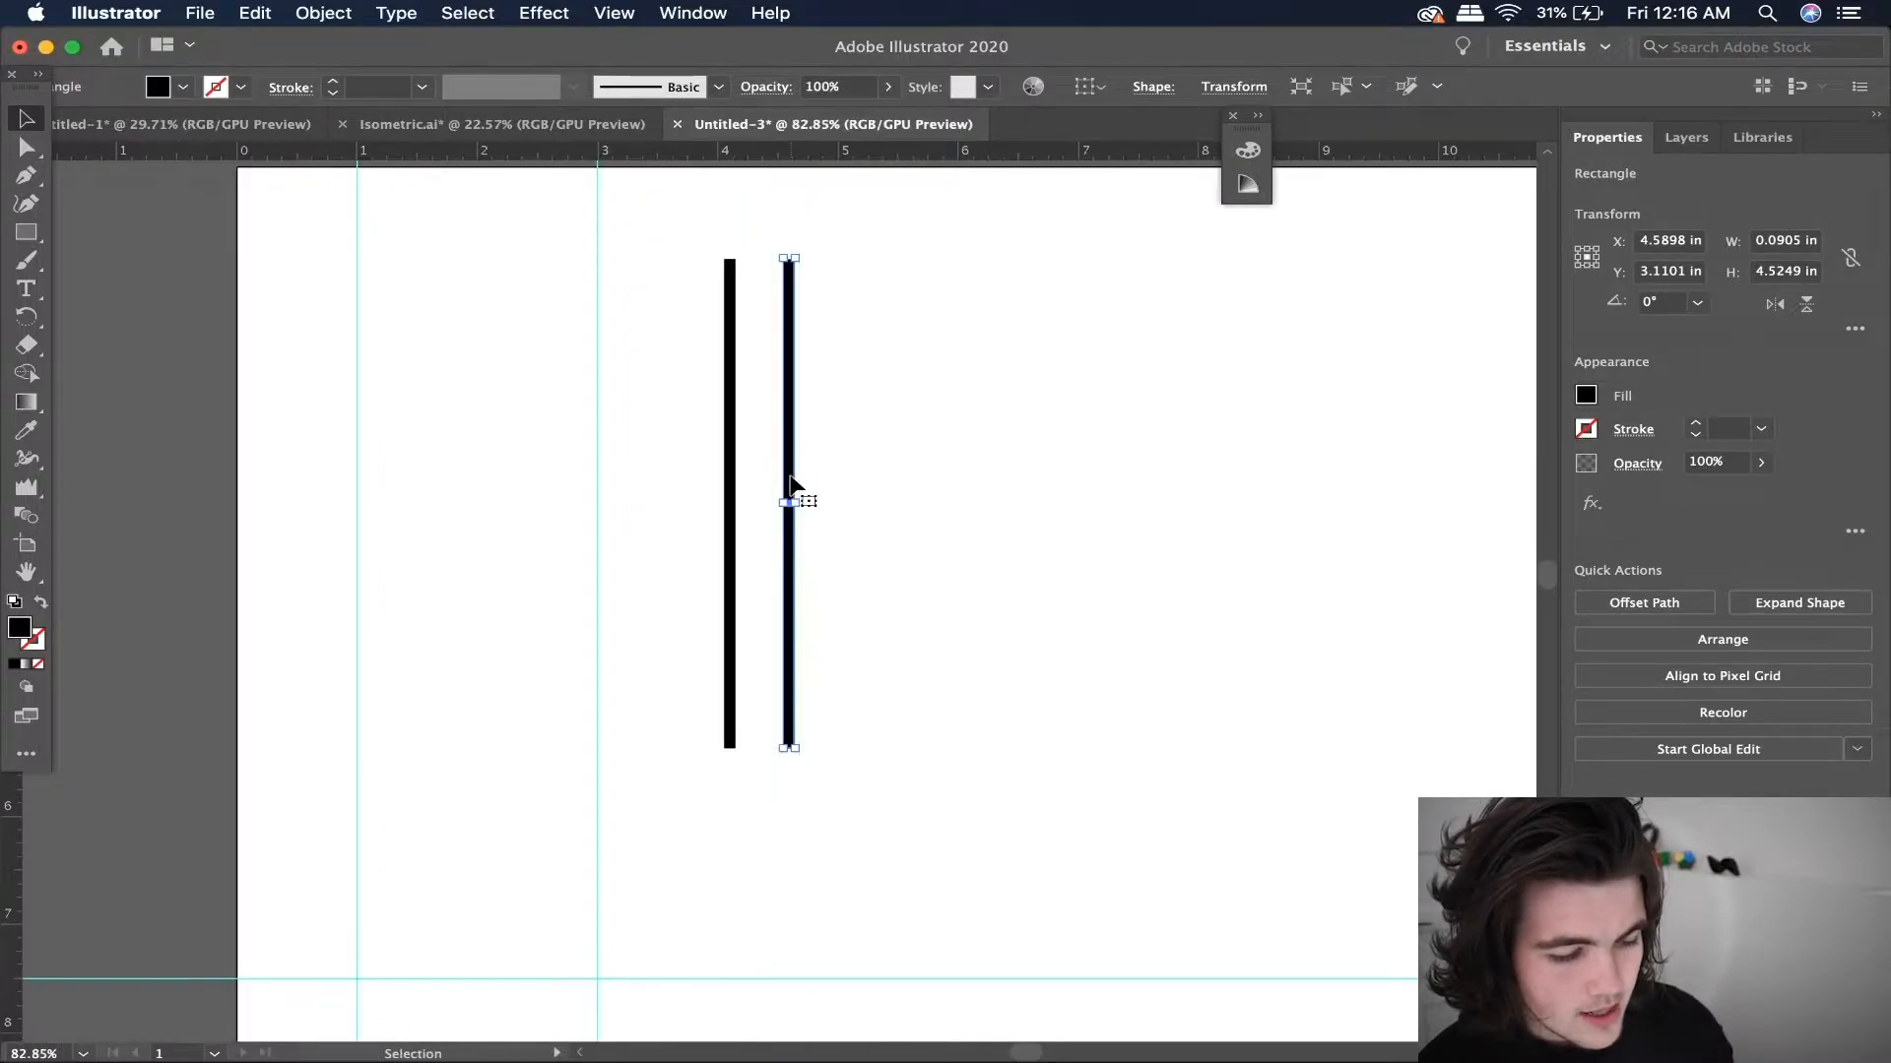
scroll(790, 478, up, 2)
scroll(785, 502, down, 2)
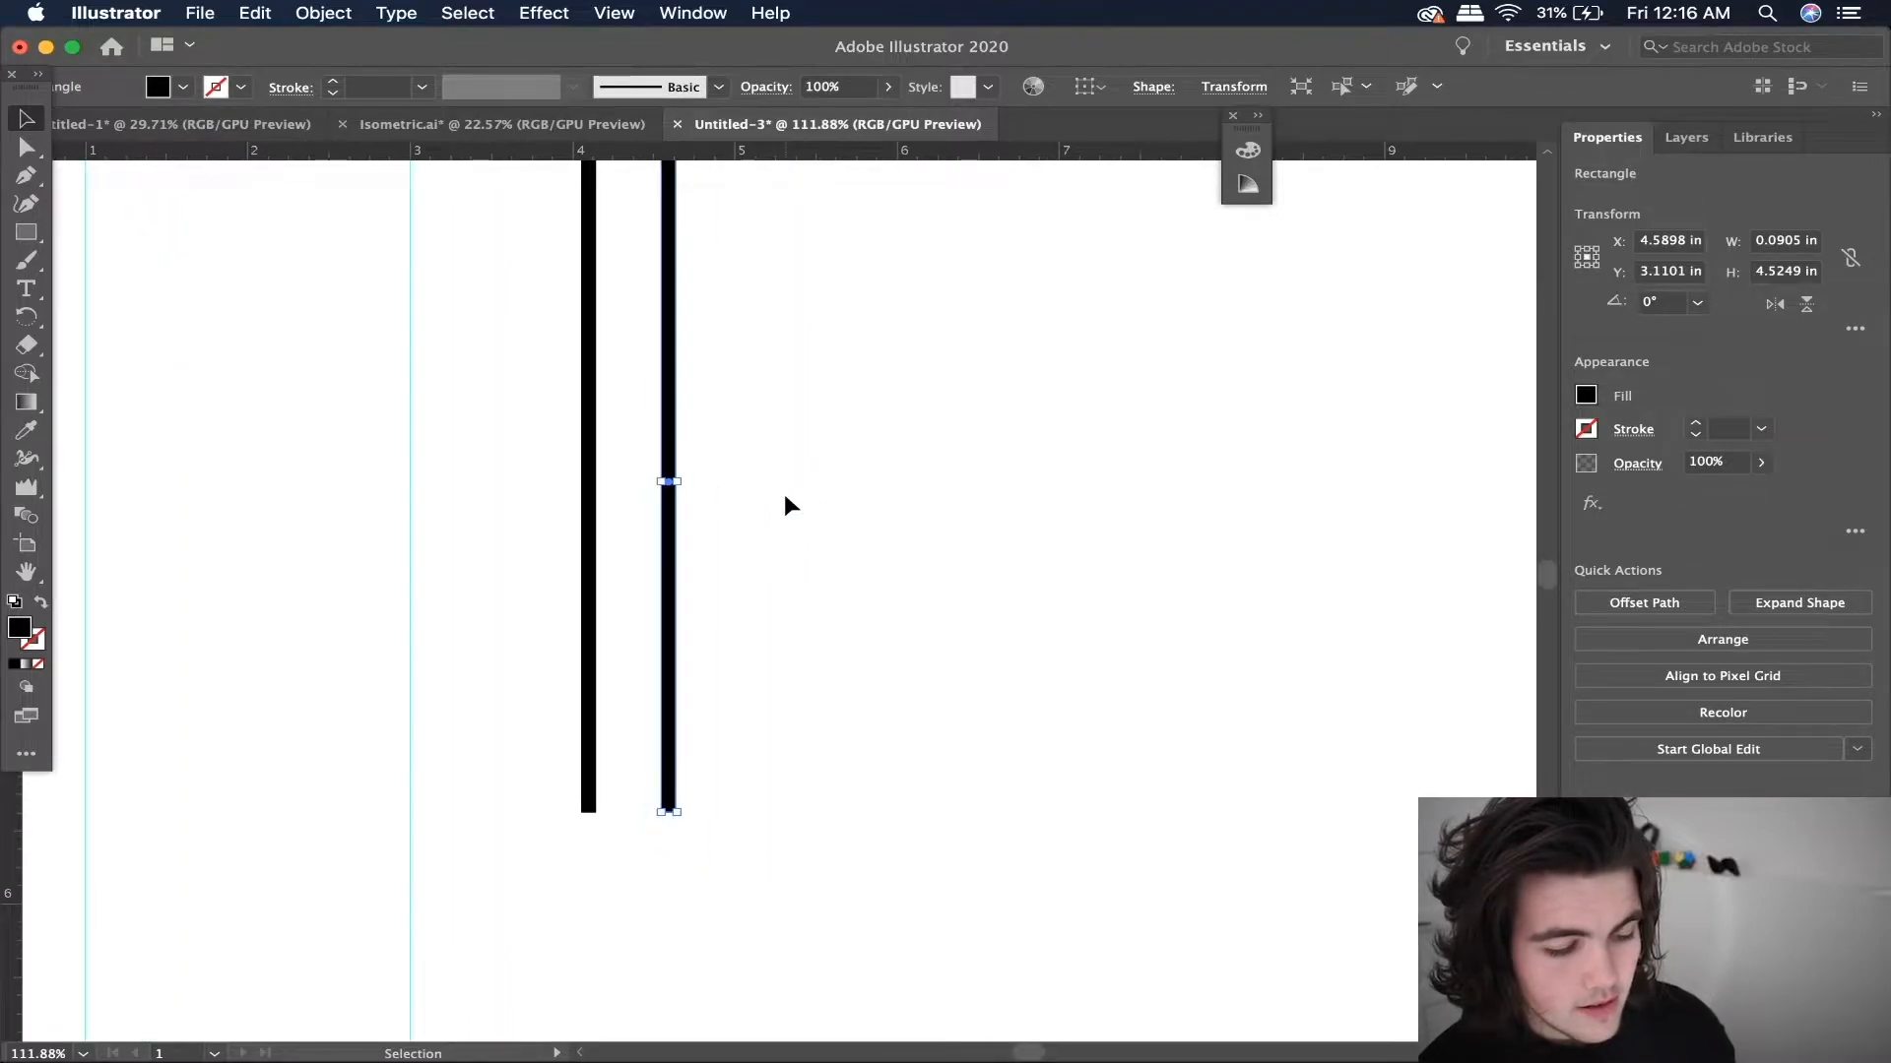
key(super+d)
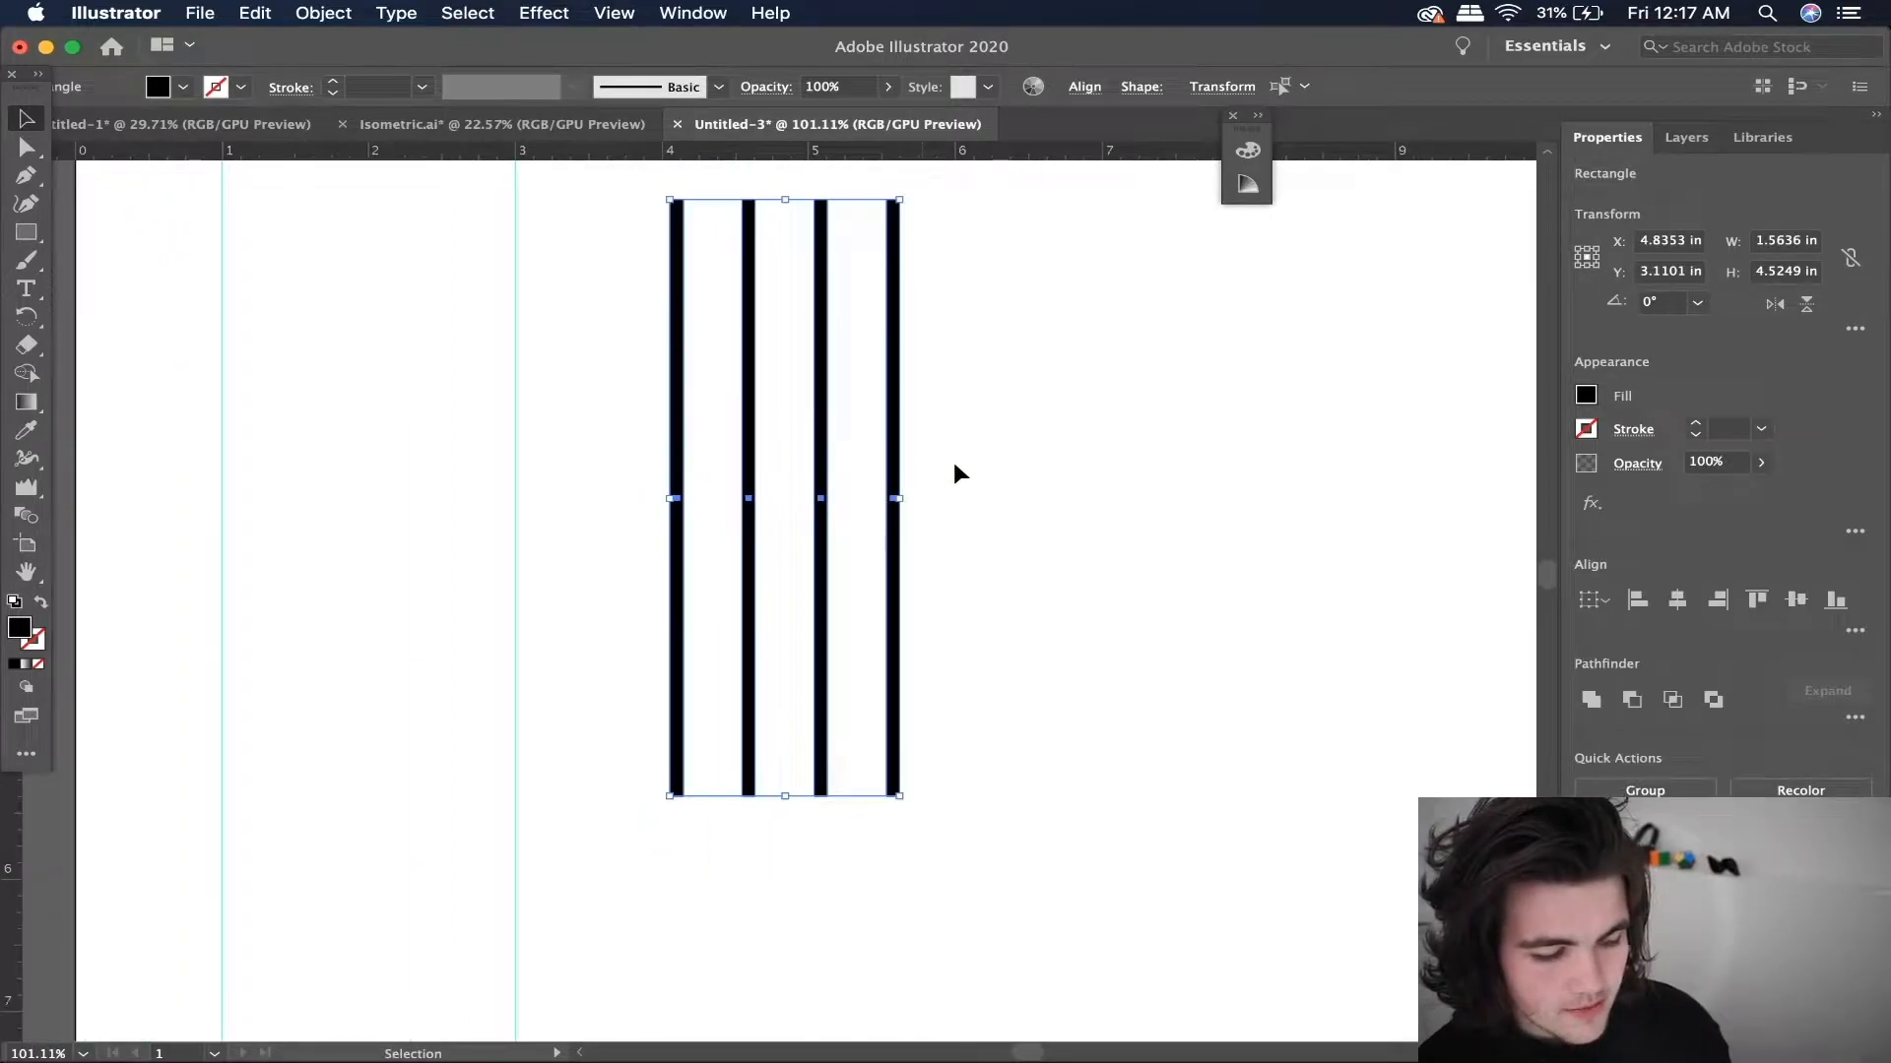
- Duplicate the set of four bars about 1.47 in to the right and repeat that transformation to extend the row across the artboard
drag(918, 528, 1106, 529)
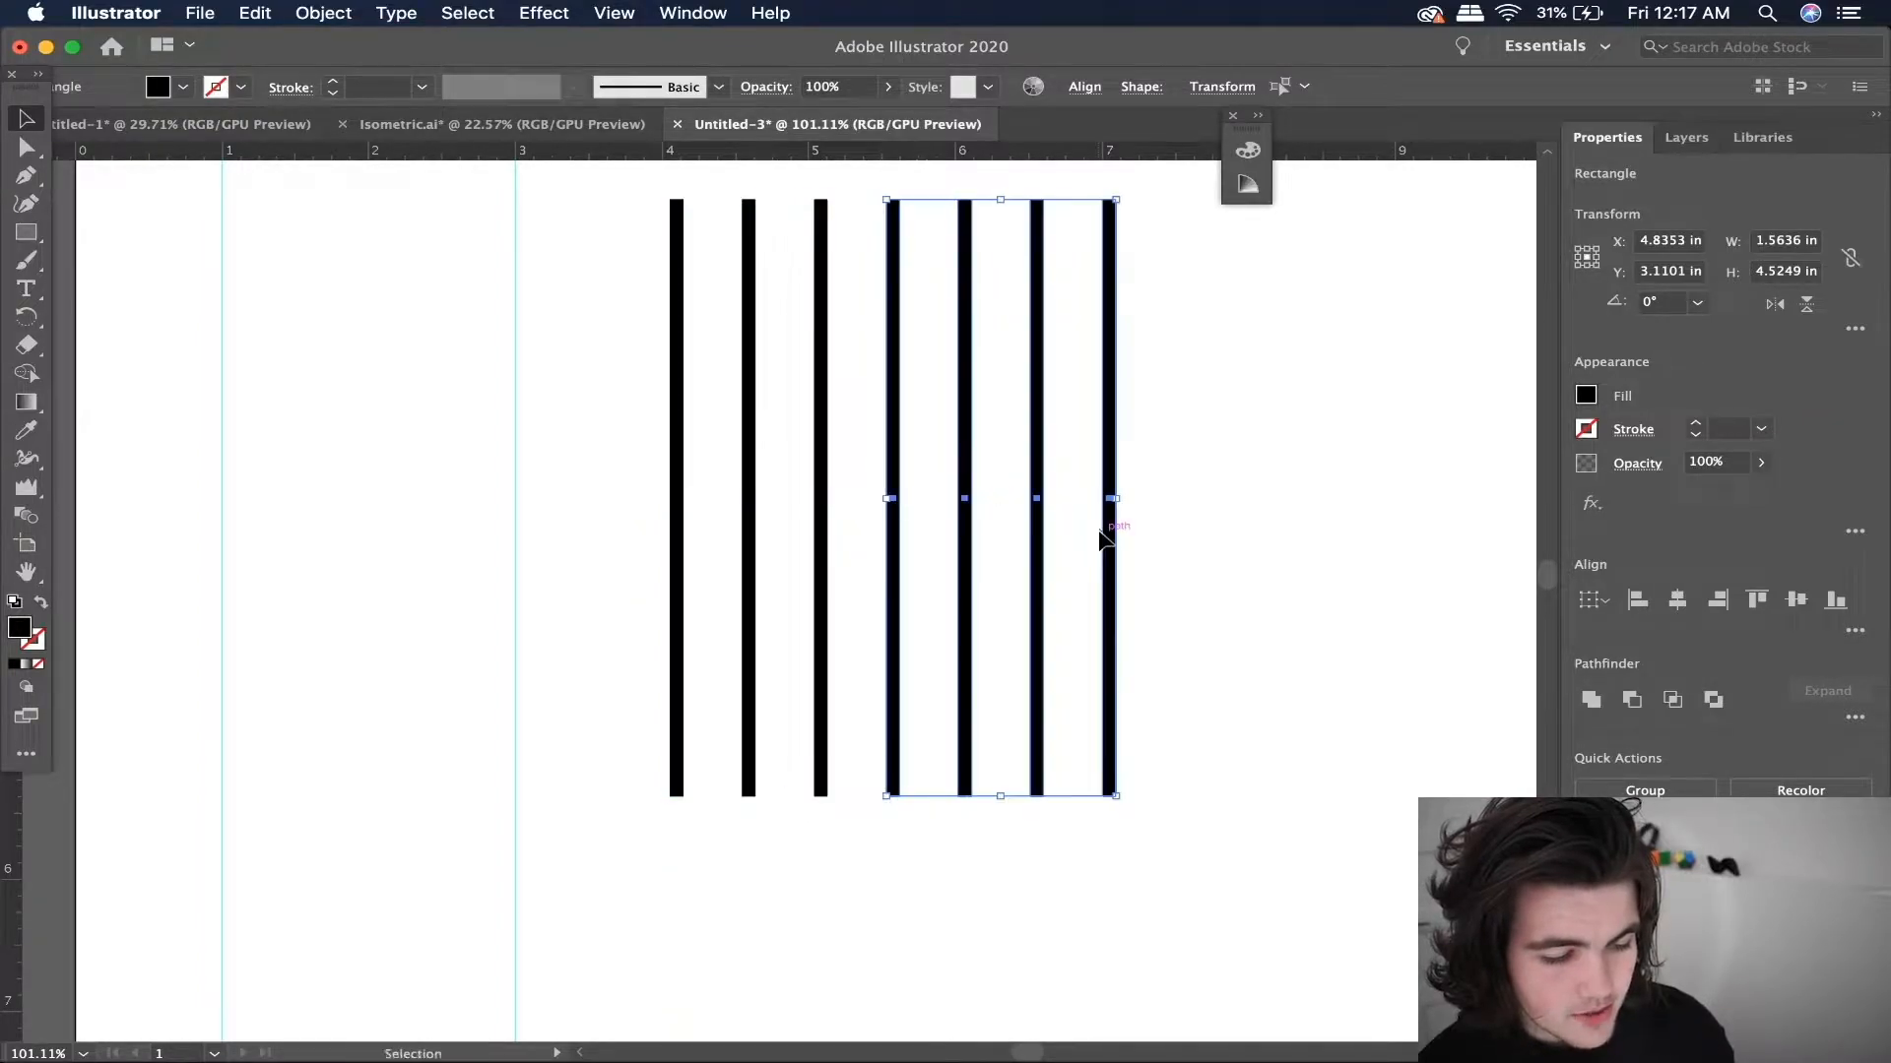
key(super+d)
key(super+d)
key(super+d)
key(super+d)
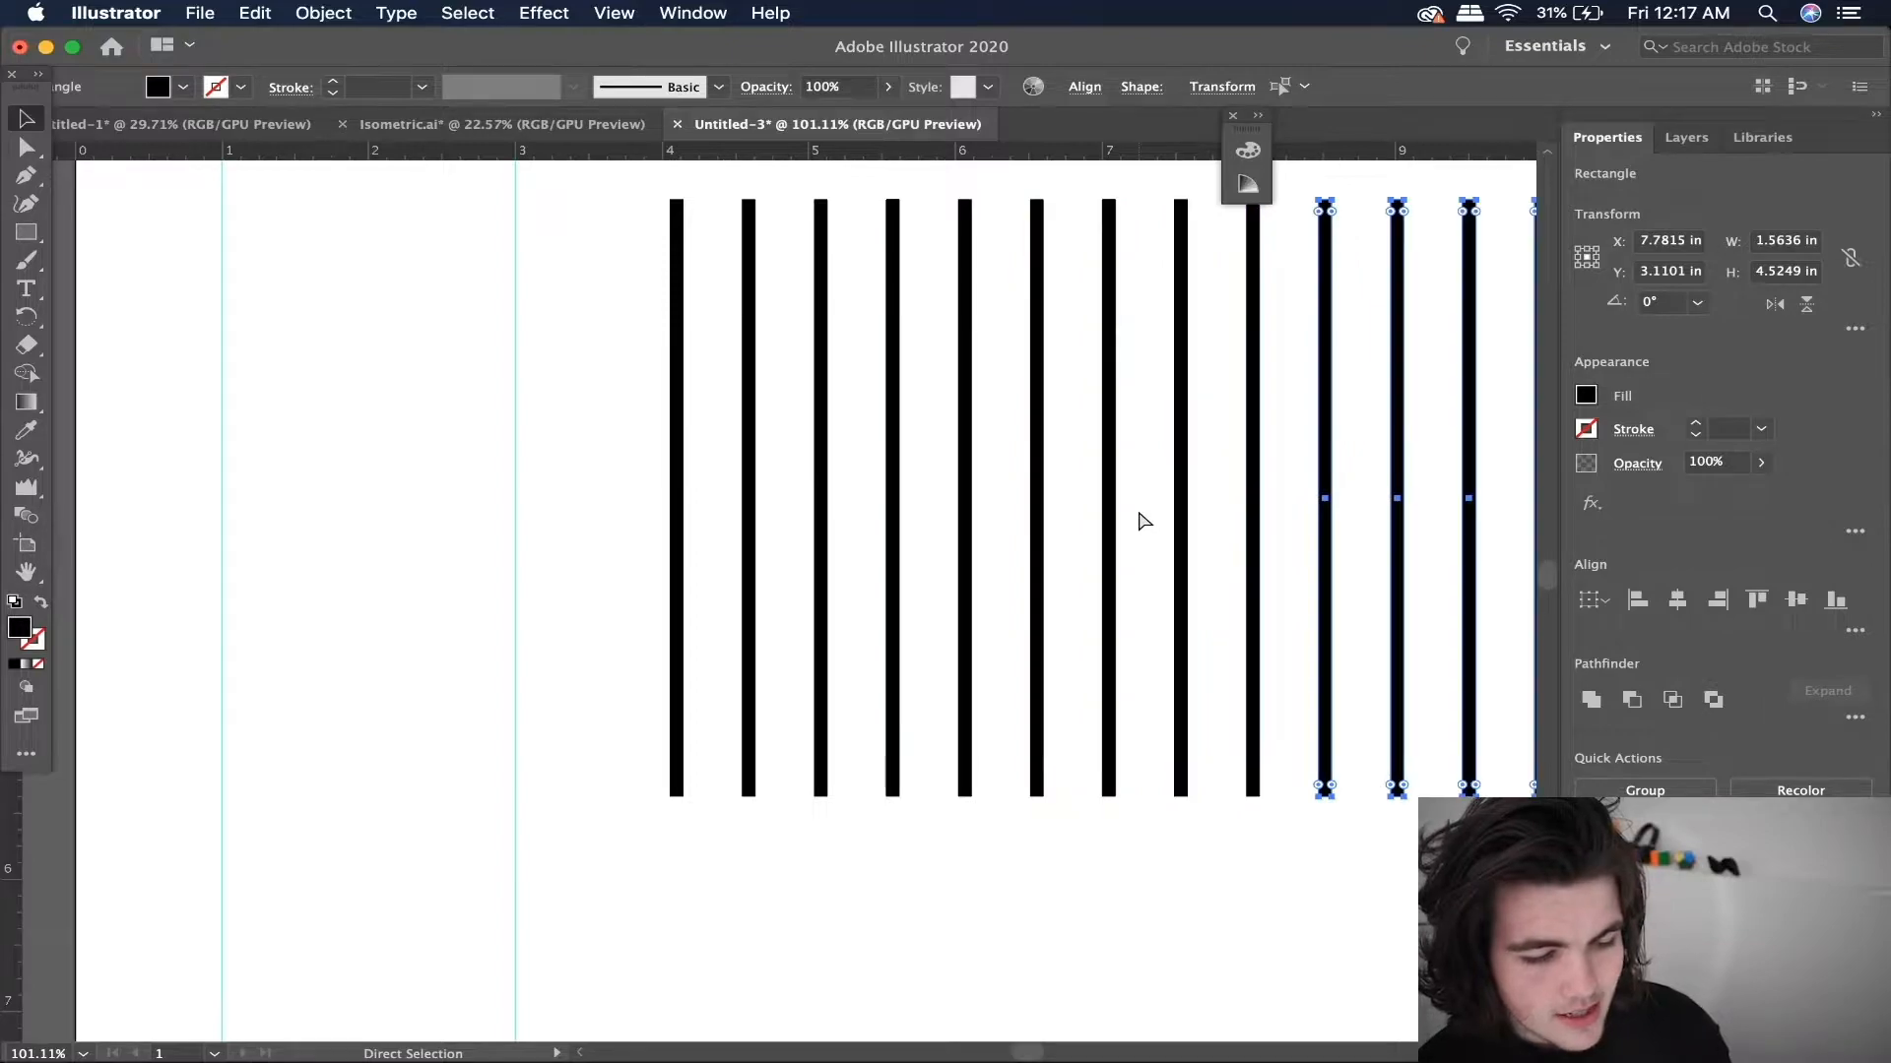
- Select the whole row of vertical black bars and stretch them downward to about 8.49 in high
scroll(1137, 510, down, 3)
scroll(1320, 404, down, 2)
scroll(1319, 404, right, 1)
drag(1295, 362, 686, 576)
drag(543, 481, 1306, 532)
drag(908, 615, 894, 923)
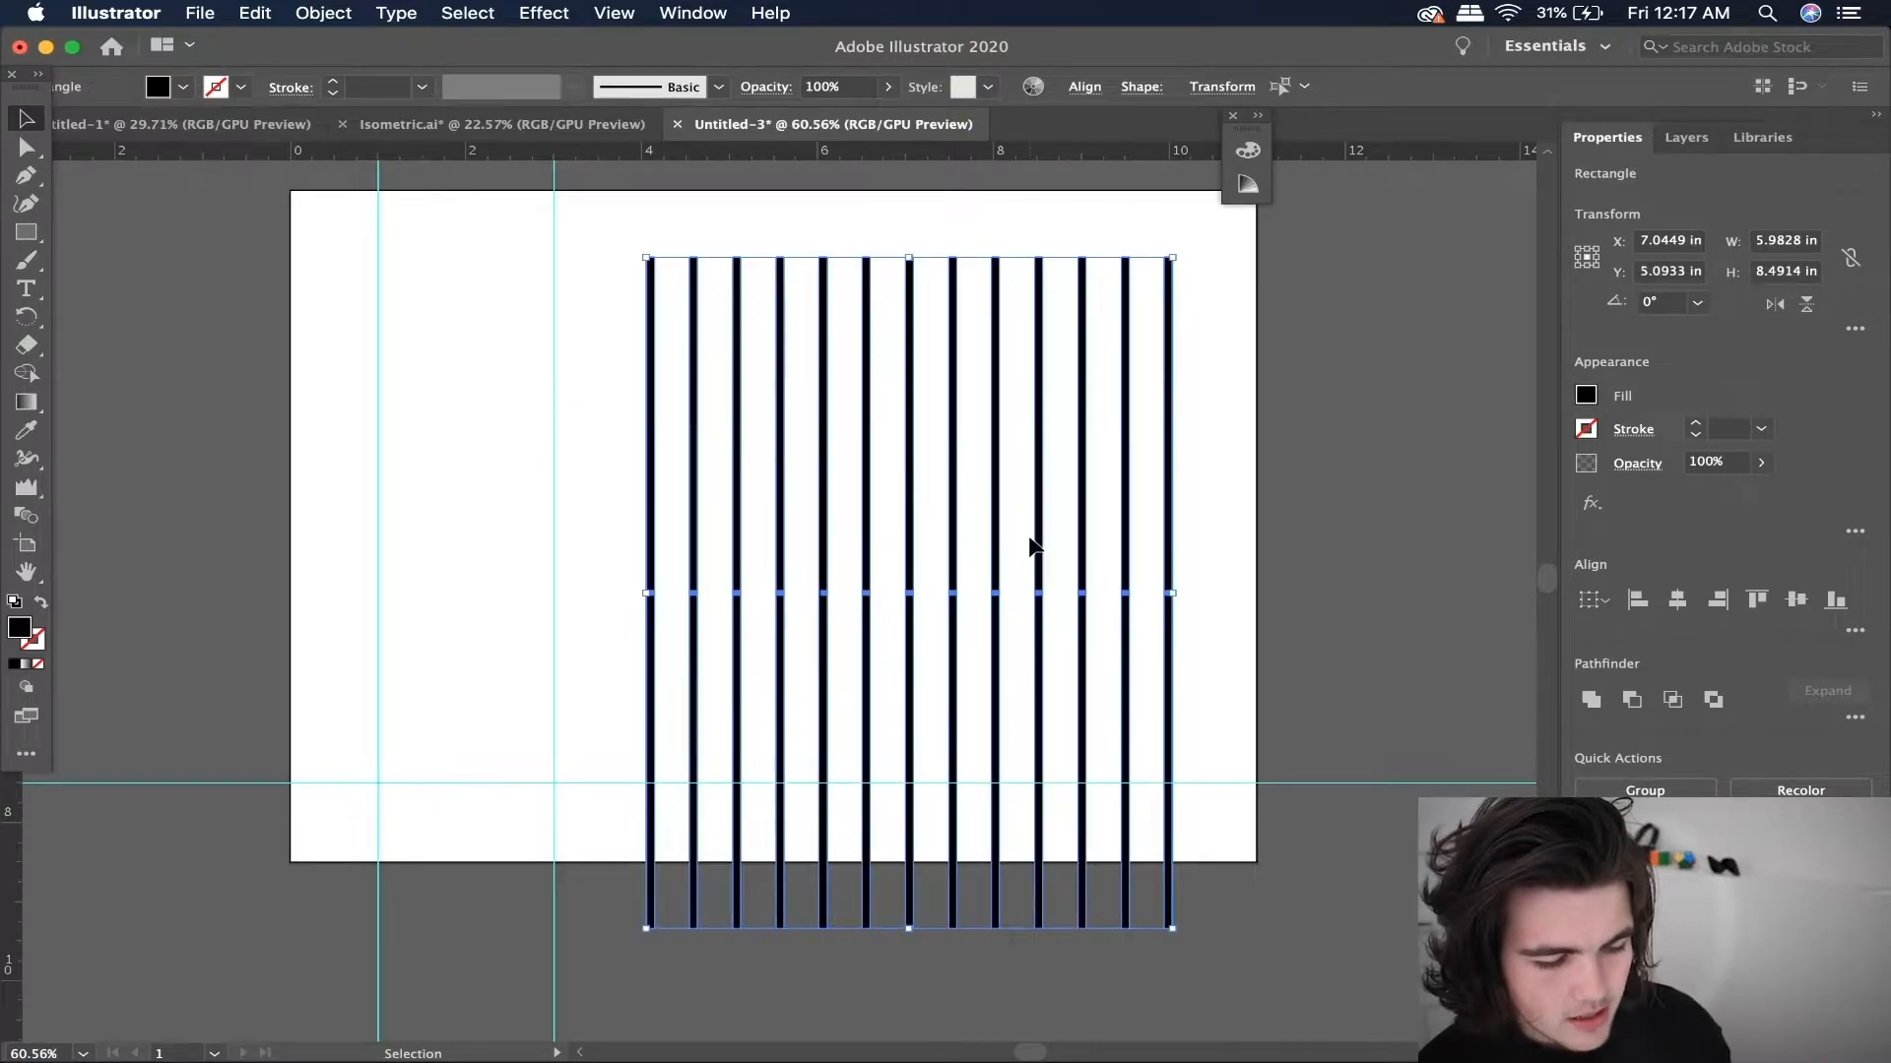
- Create a copy of the bars rotated to 270° so the horizontal bars cross the vertical ones as a grid
key(a)
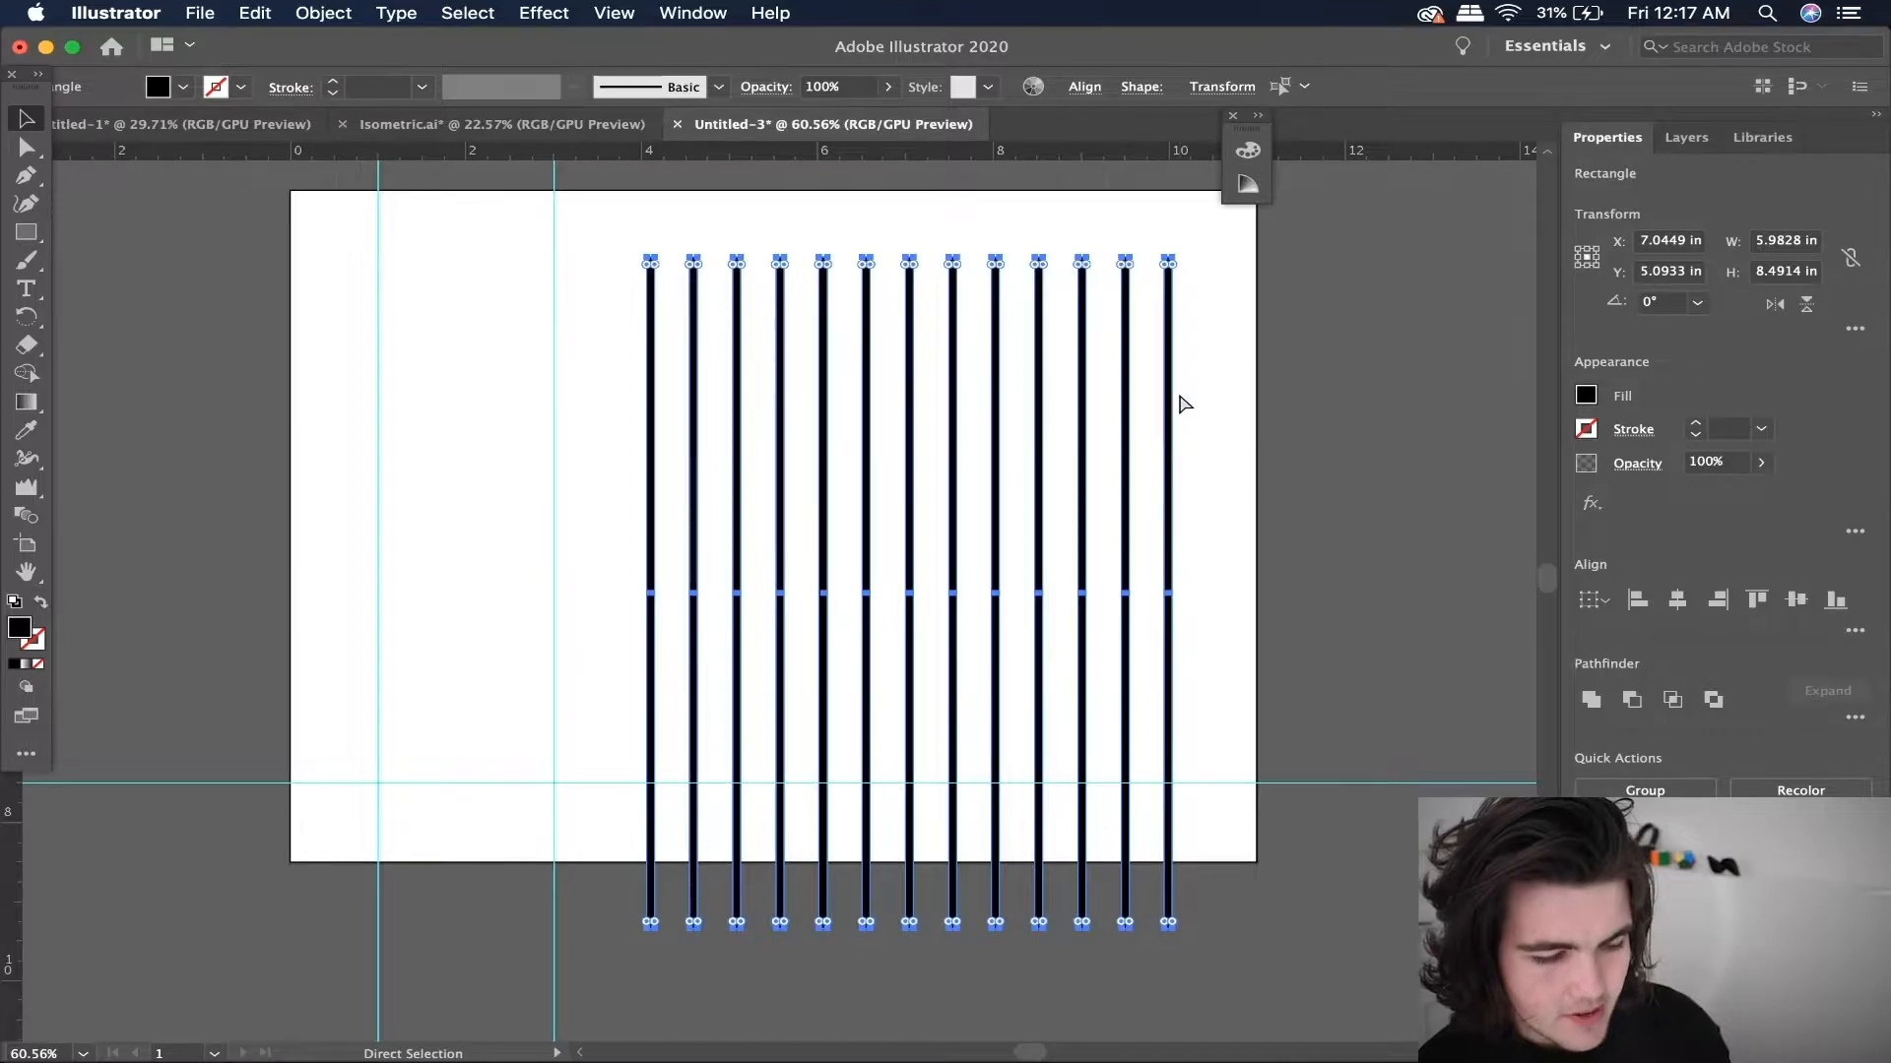
key(v)
drag(1181, 249, 1243, 731)
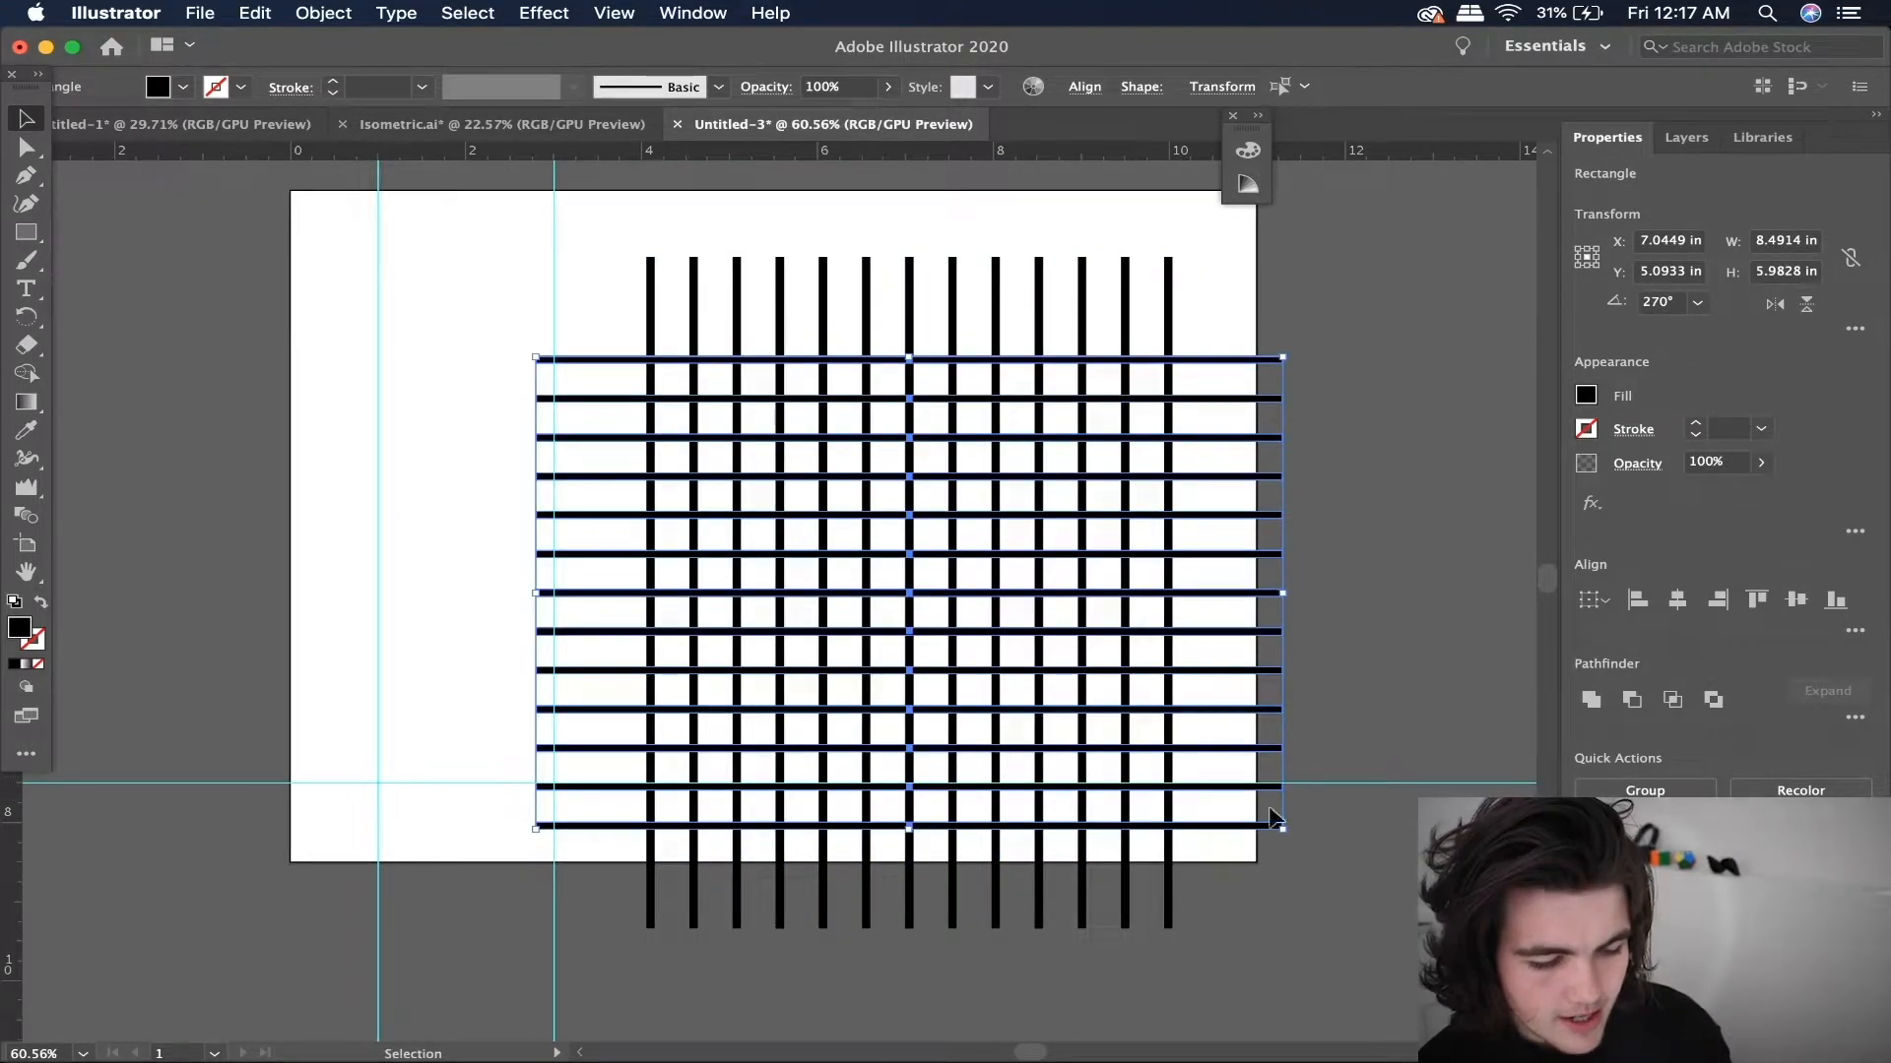
- Delete all the vertical and horizontal bars from the artboard
click(1295, 848)
drag(1248, 855, 639, 298)
key(Delete)
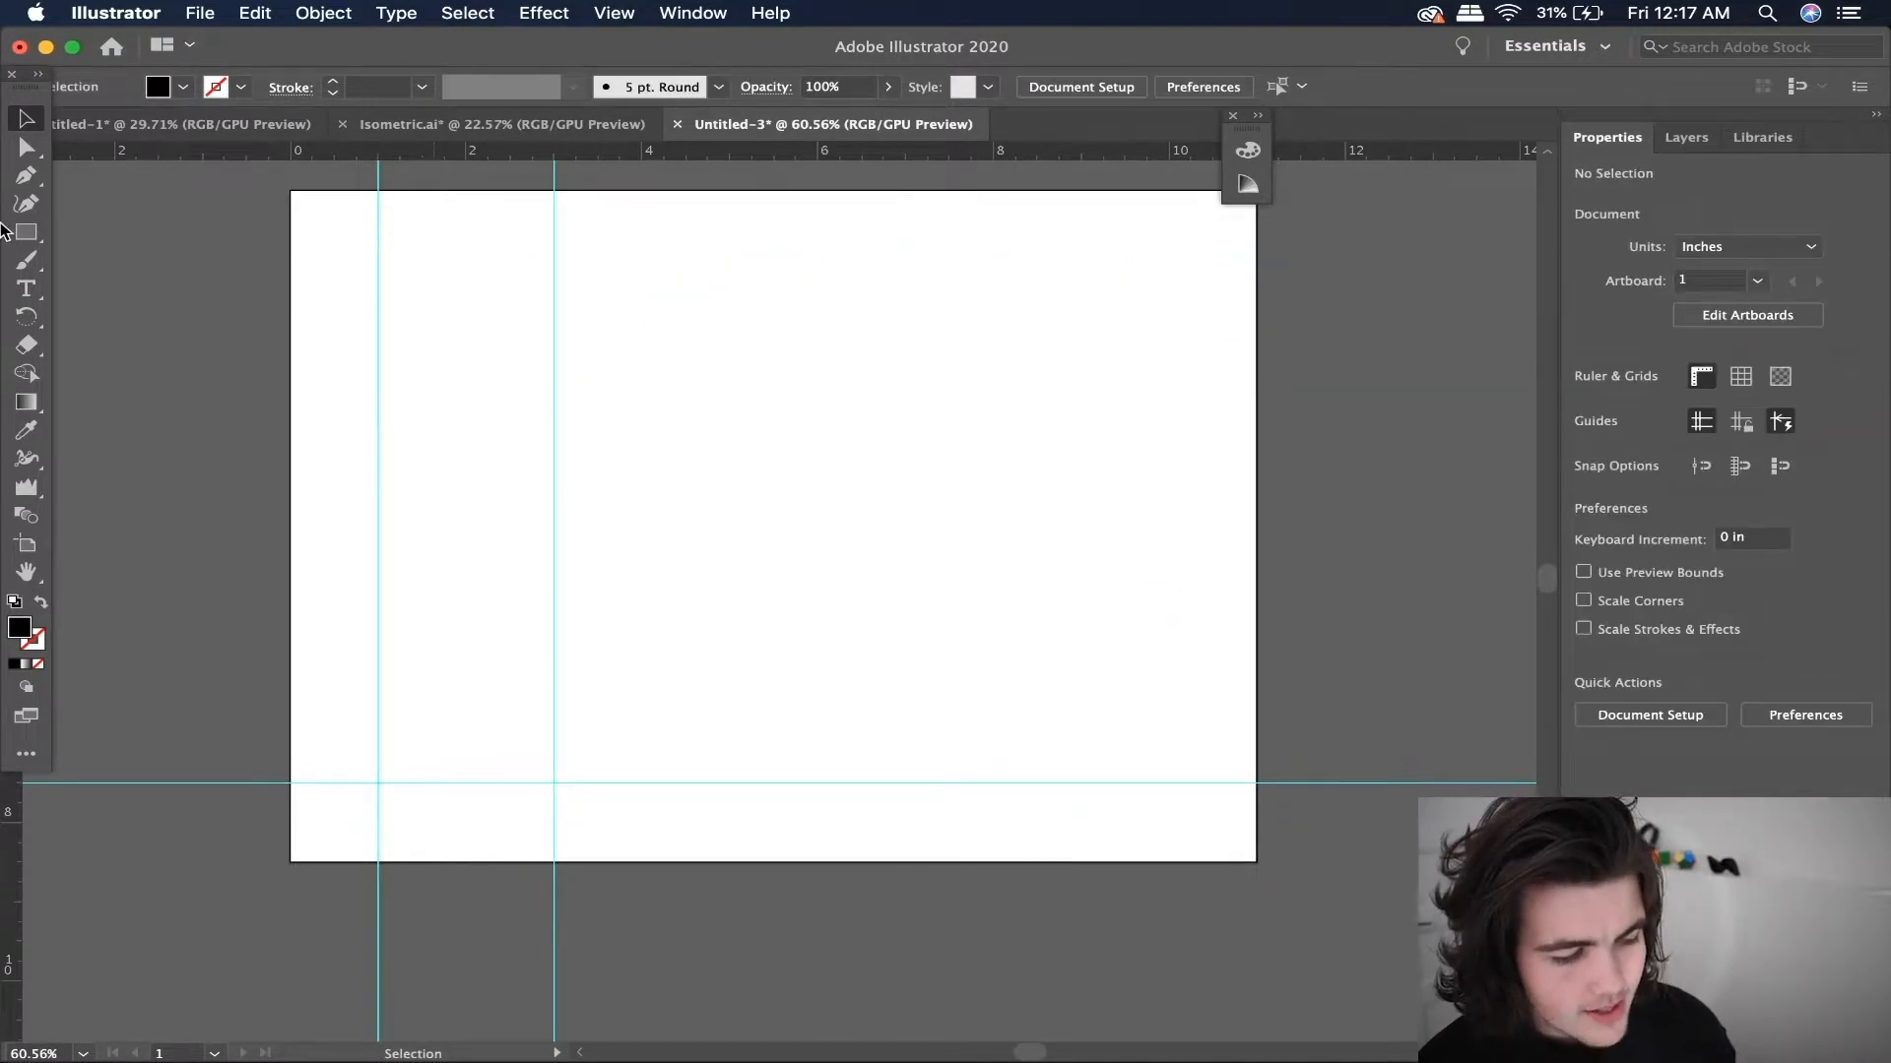
- Add the two-line text "Branding Guidelines" at the 1 in vertical guide and nudge it up so it sits near the horizontal guide
click(26, 289)
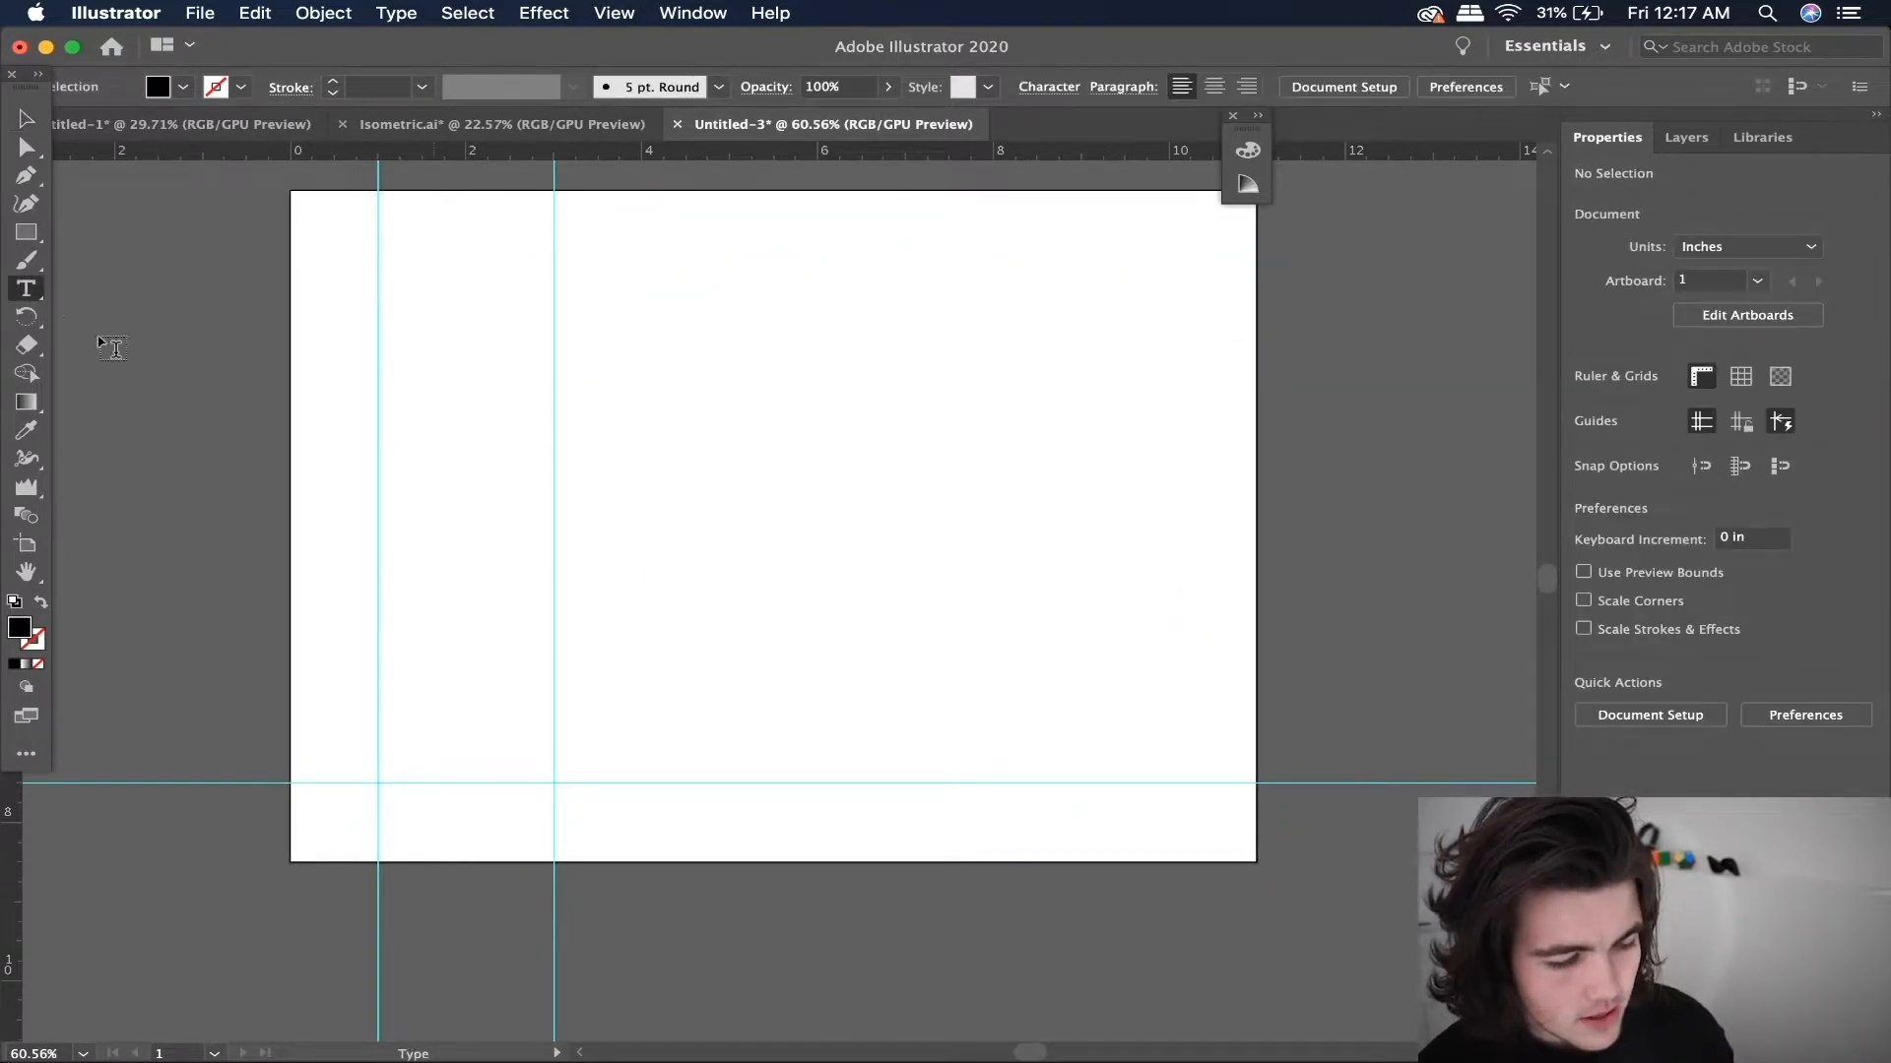
click(399, 775)
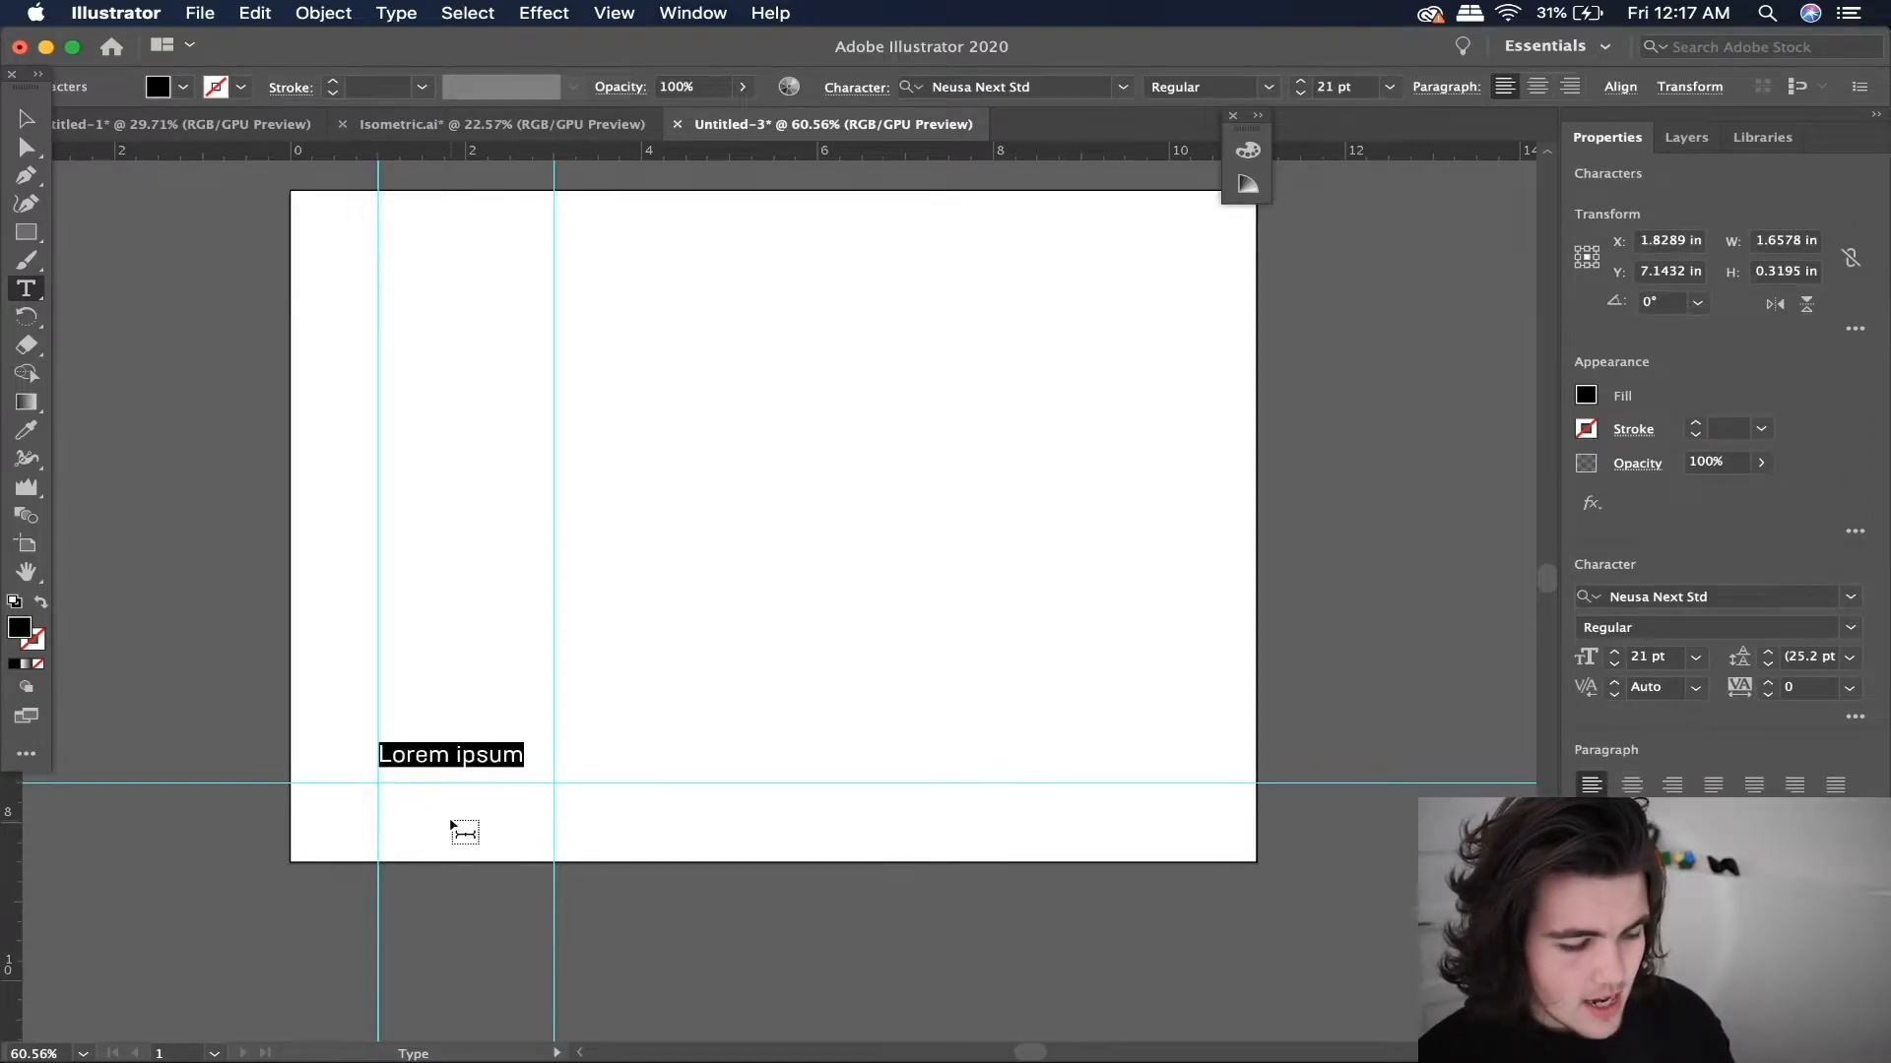
text(Branding)
key(Return)
text(Guidelines)
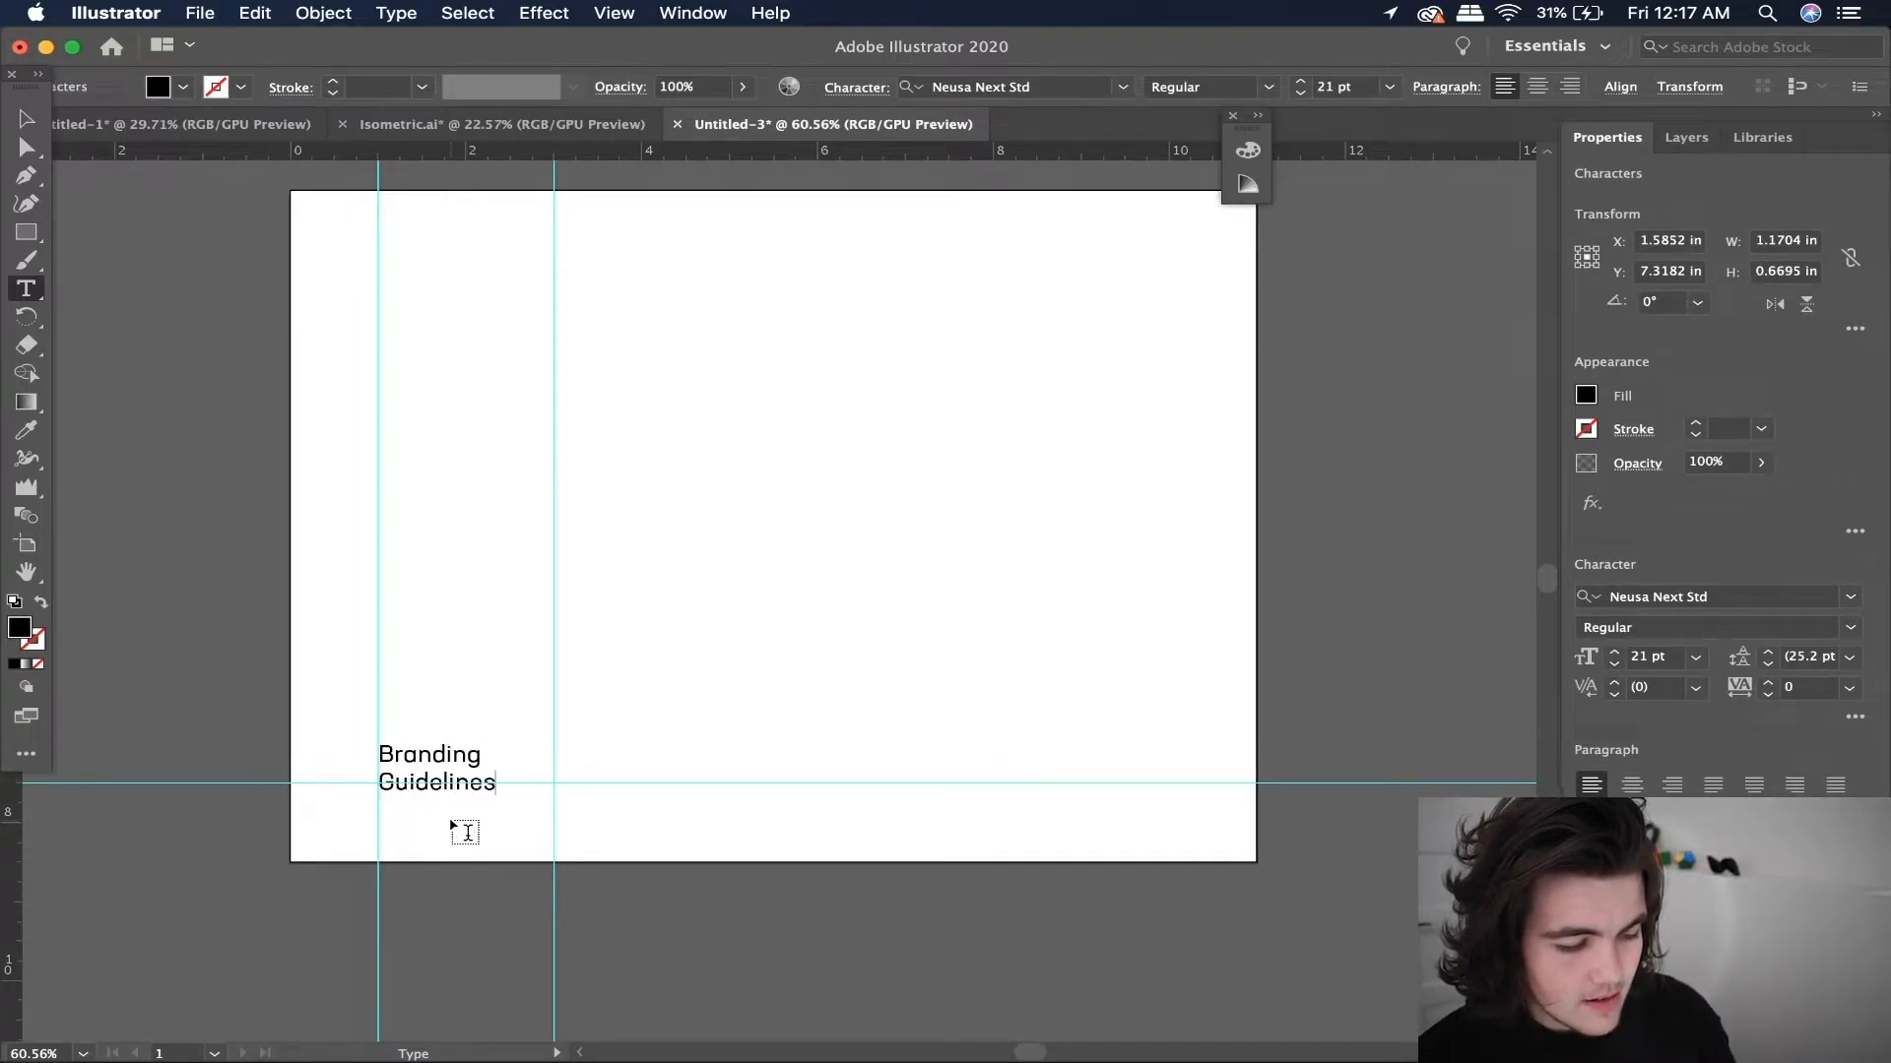
click(26, 119)
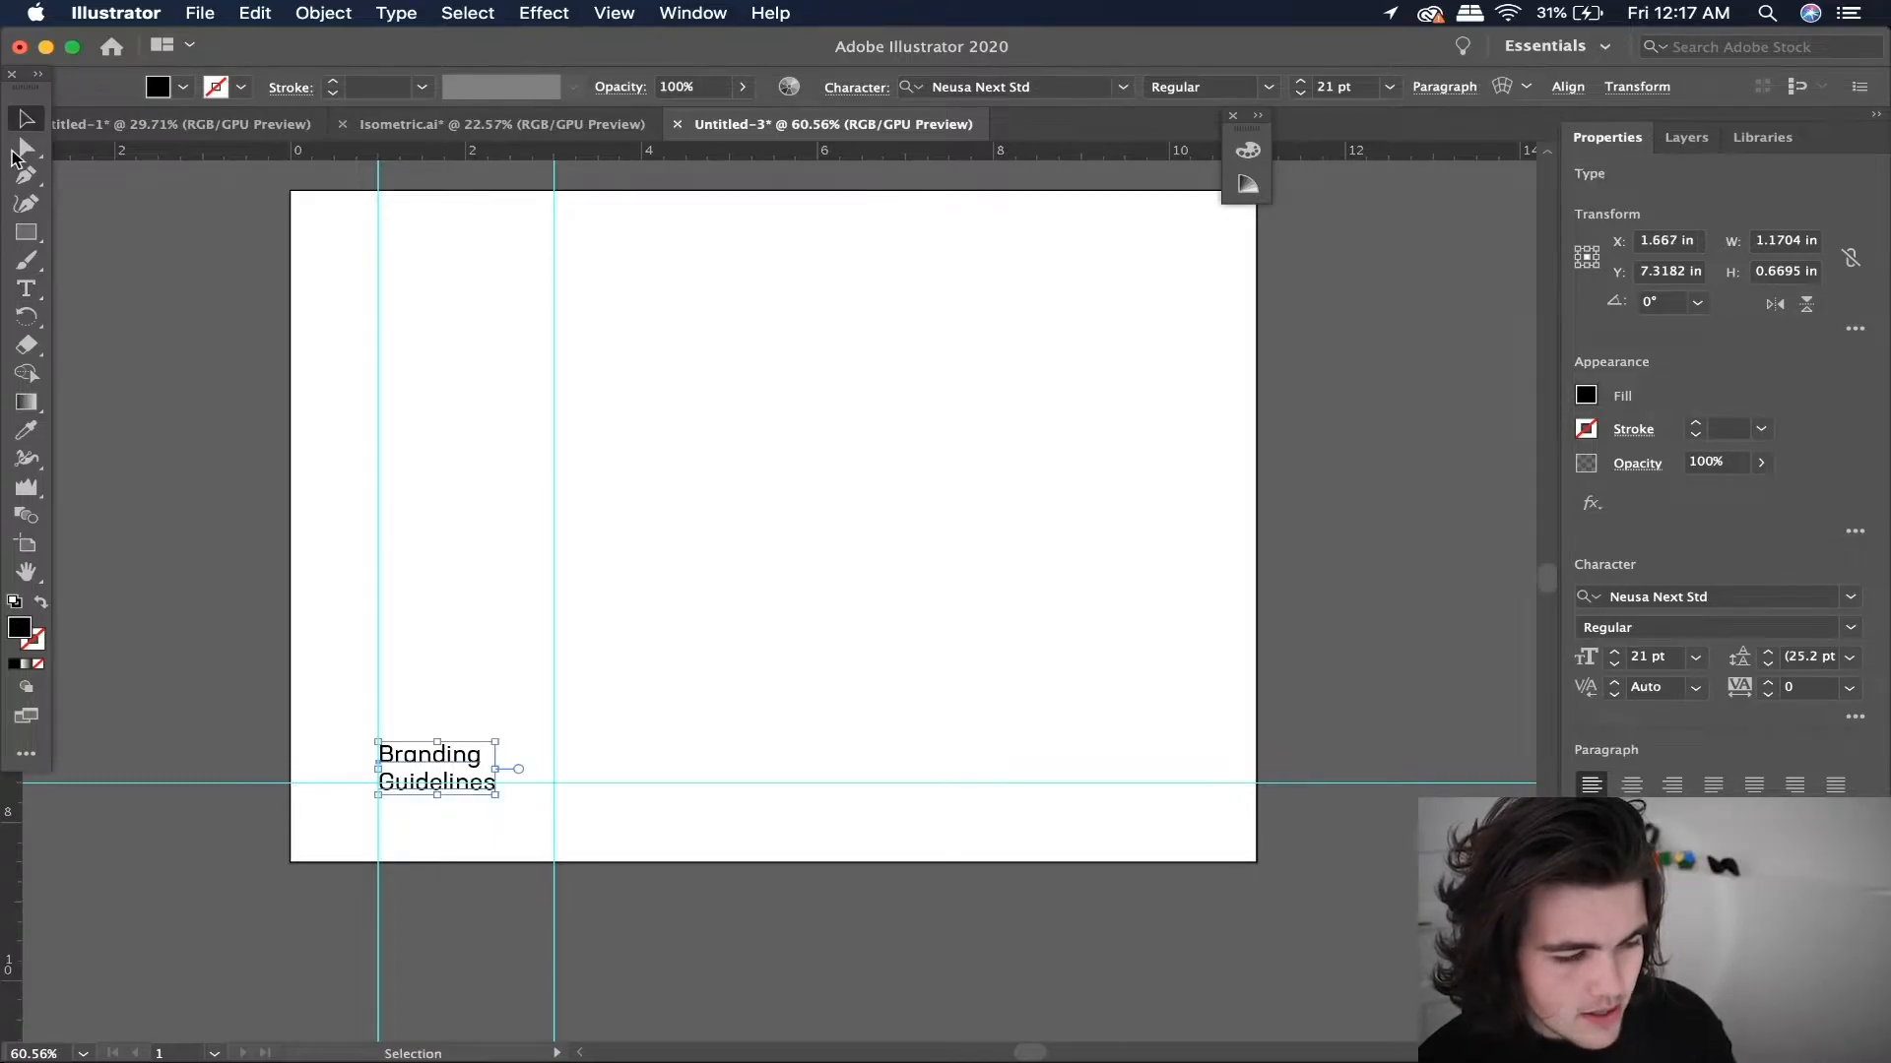
scroll(425, 679, up, 1)
drag(414, 764, 411, 781)
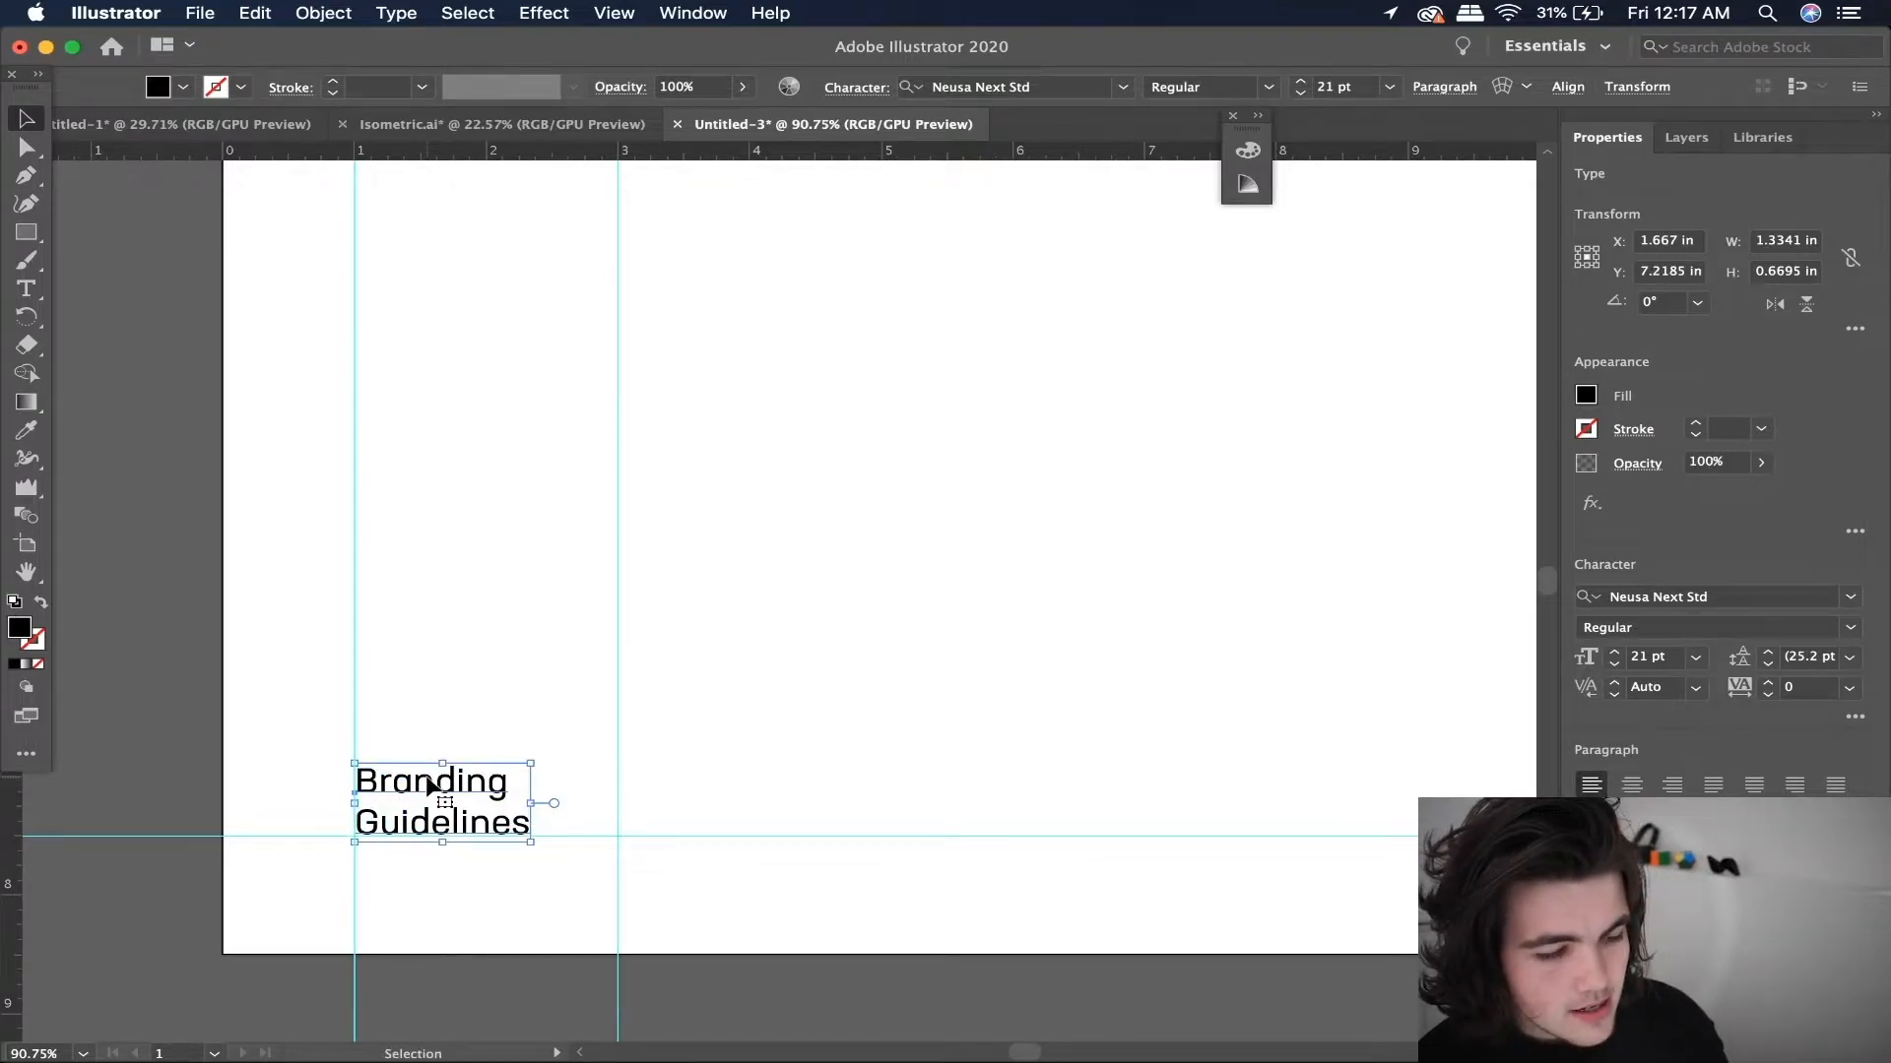
- Duplicate the "Branding Guidelines" text 2 in to the right onto the second guide and repeat the transformation for two more evenly spaced copies
drag(429, 786, 694, 800)
scroll(695, 799, down, 2)
double_click(635, 794)
drag(575, 786, 755, 823)
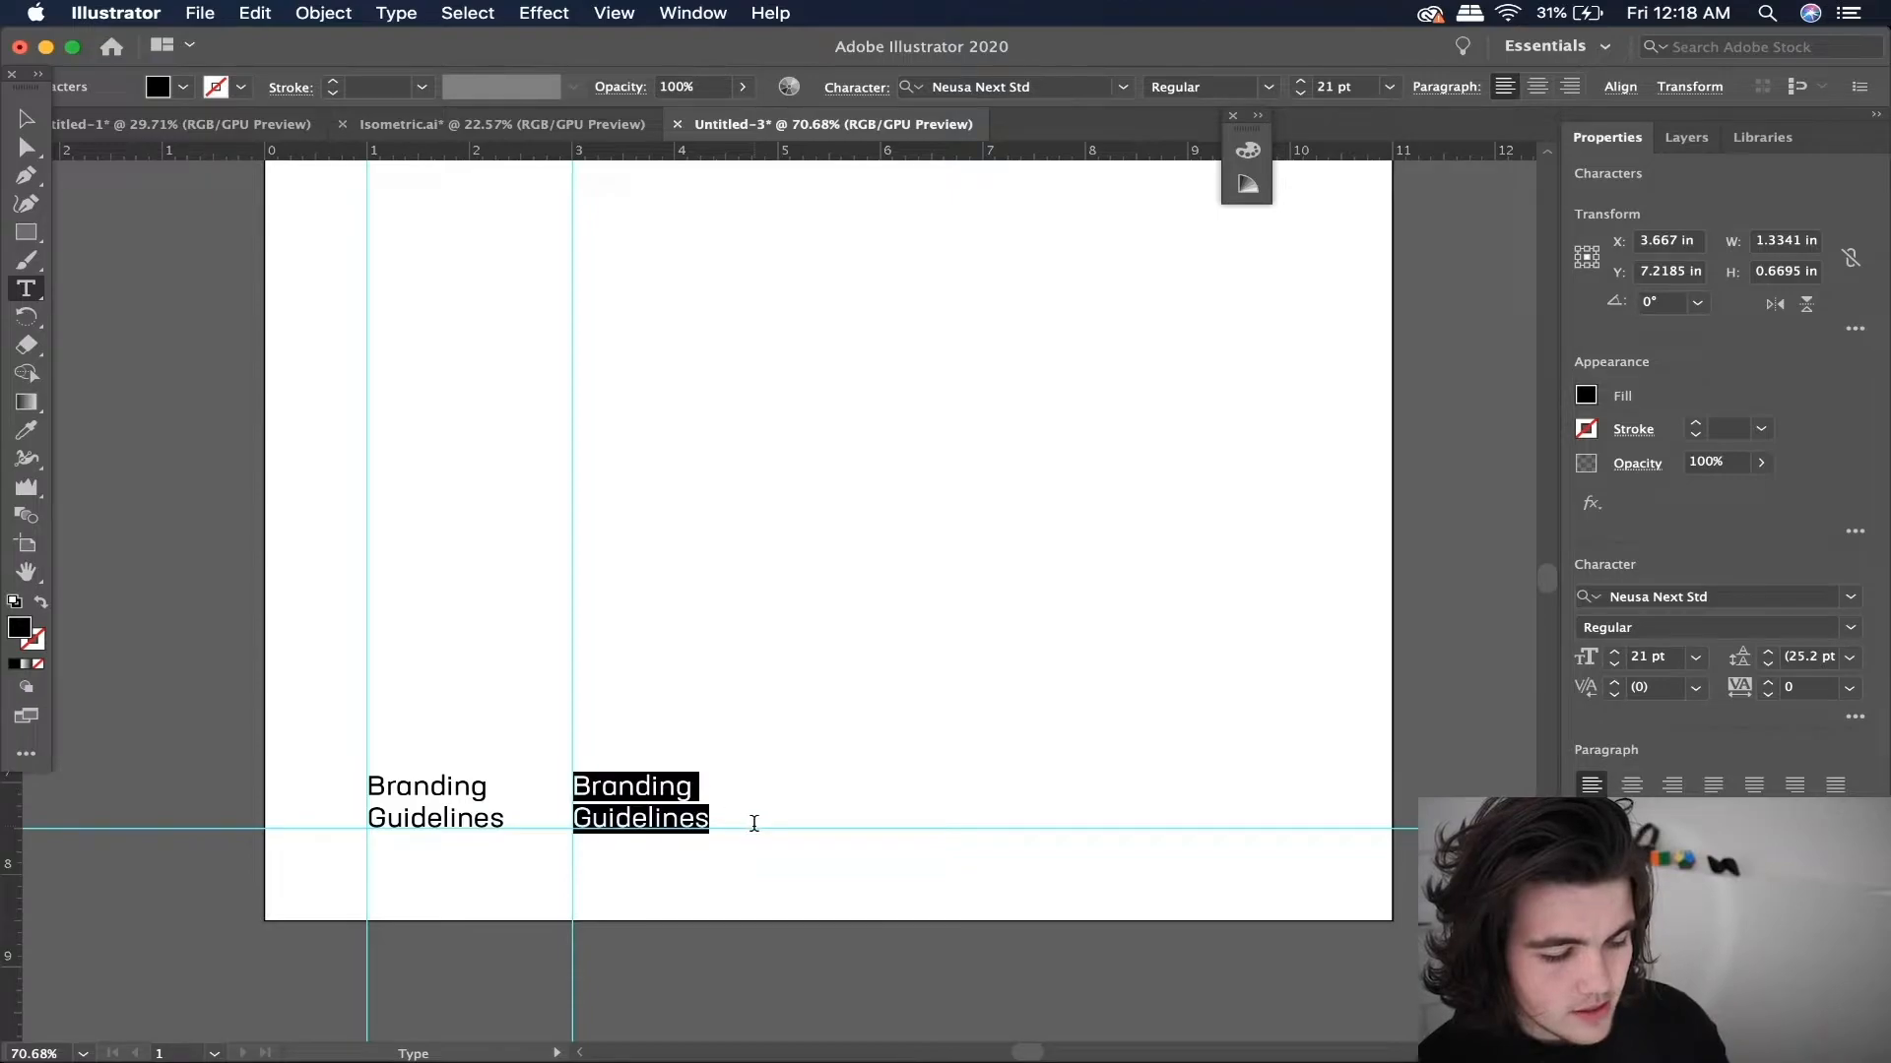
click(23, 122)
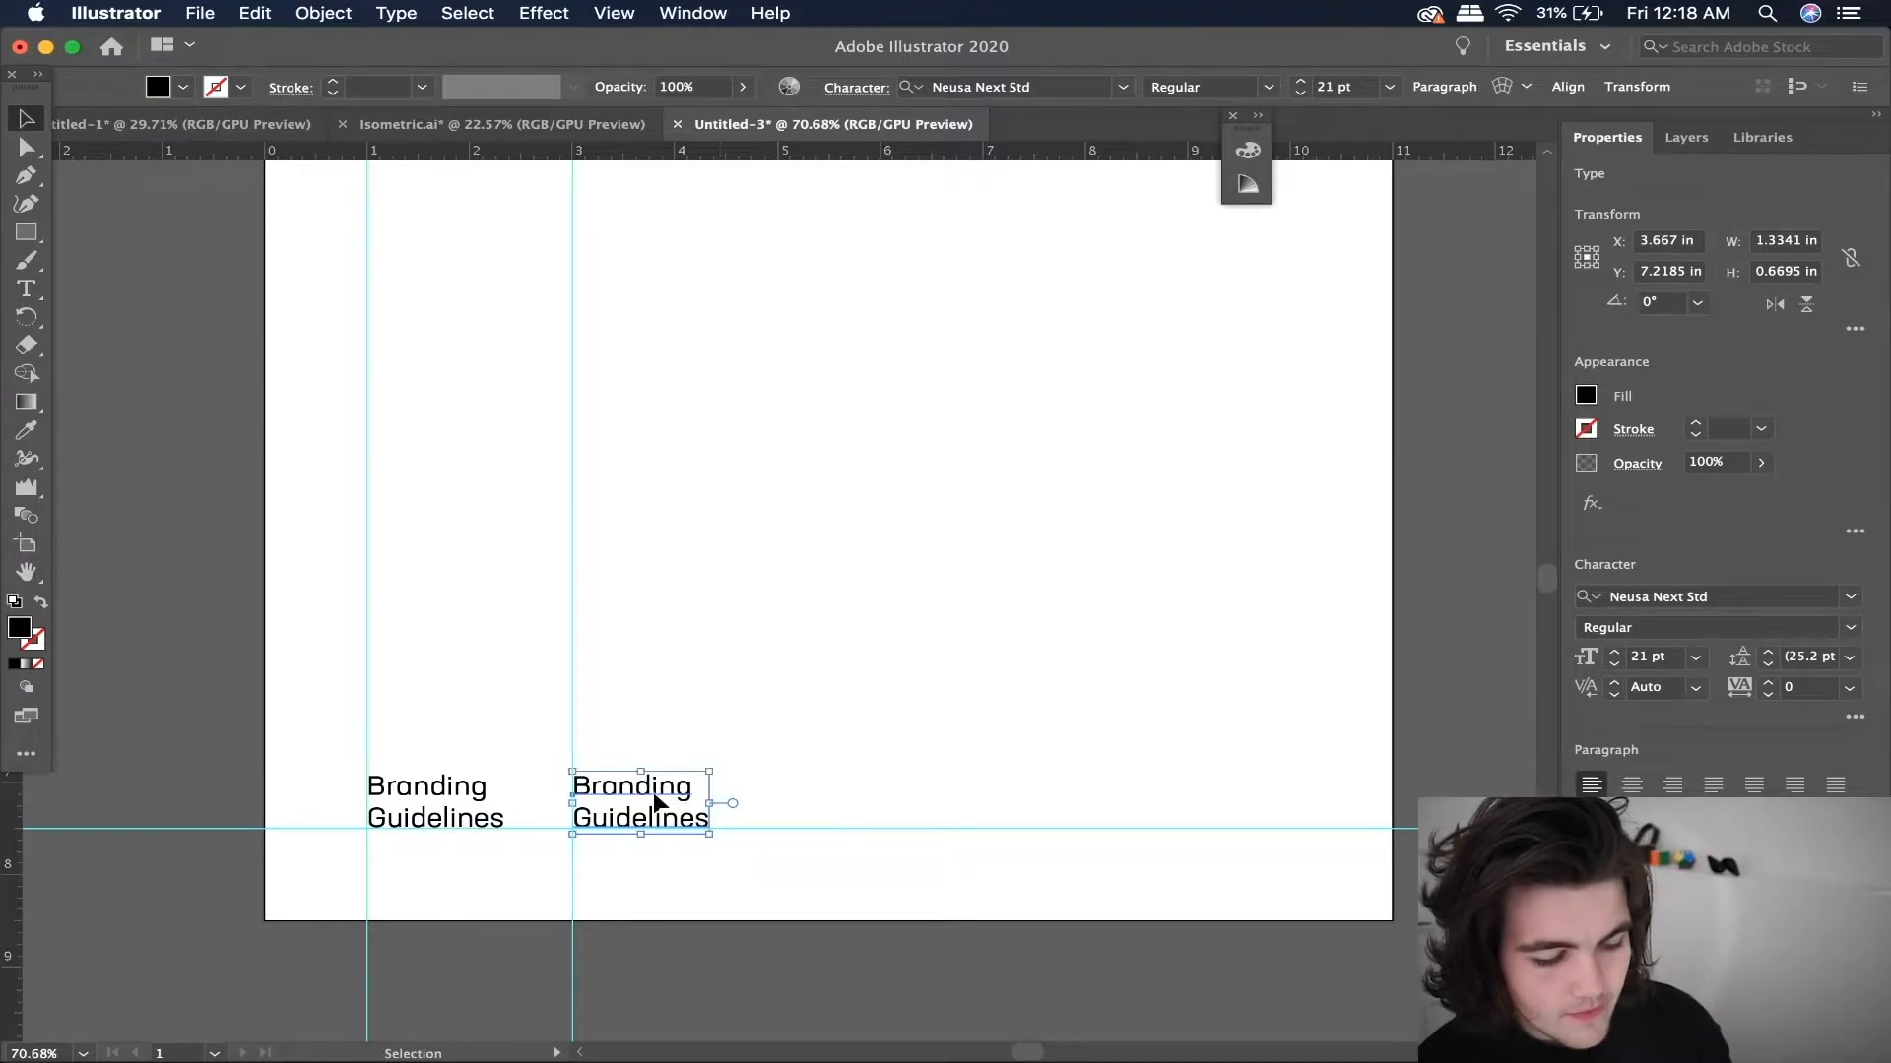
key(super+d)
key(super+d)
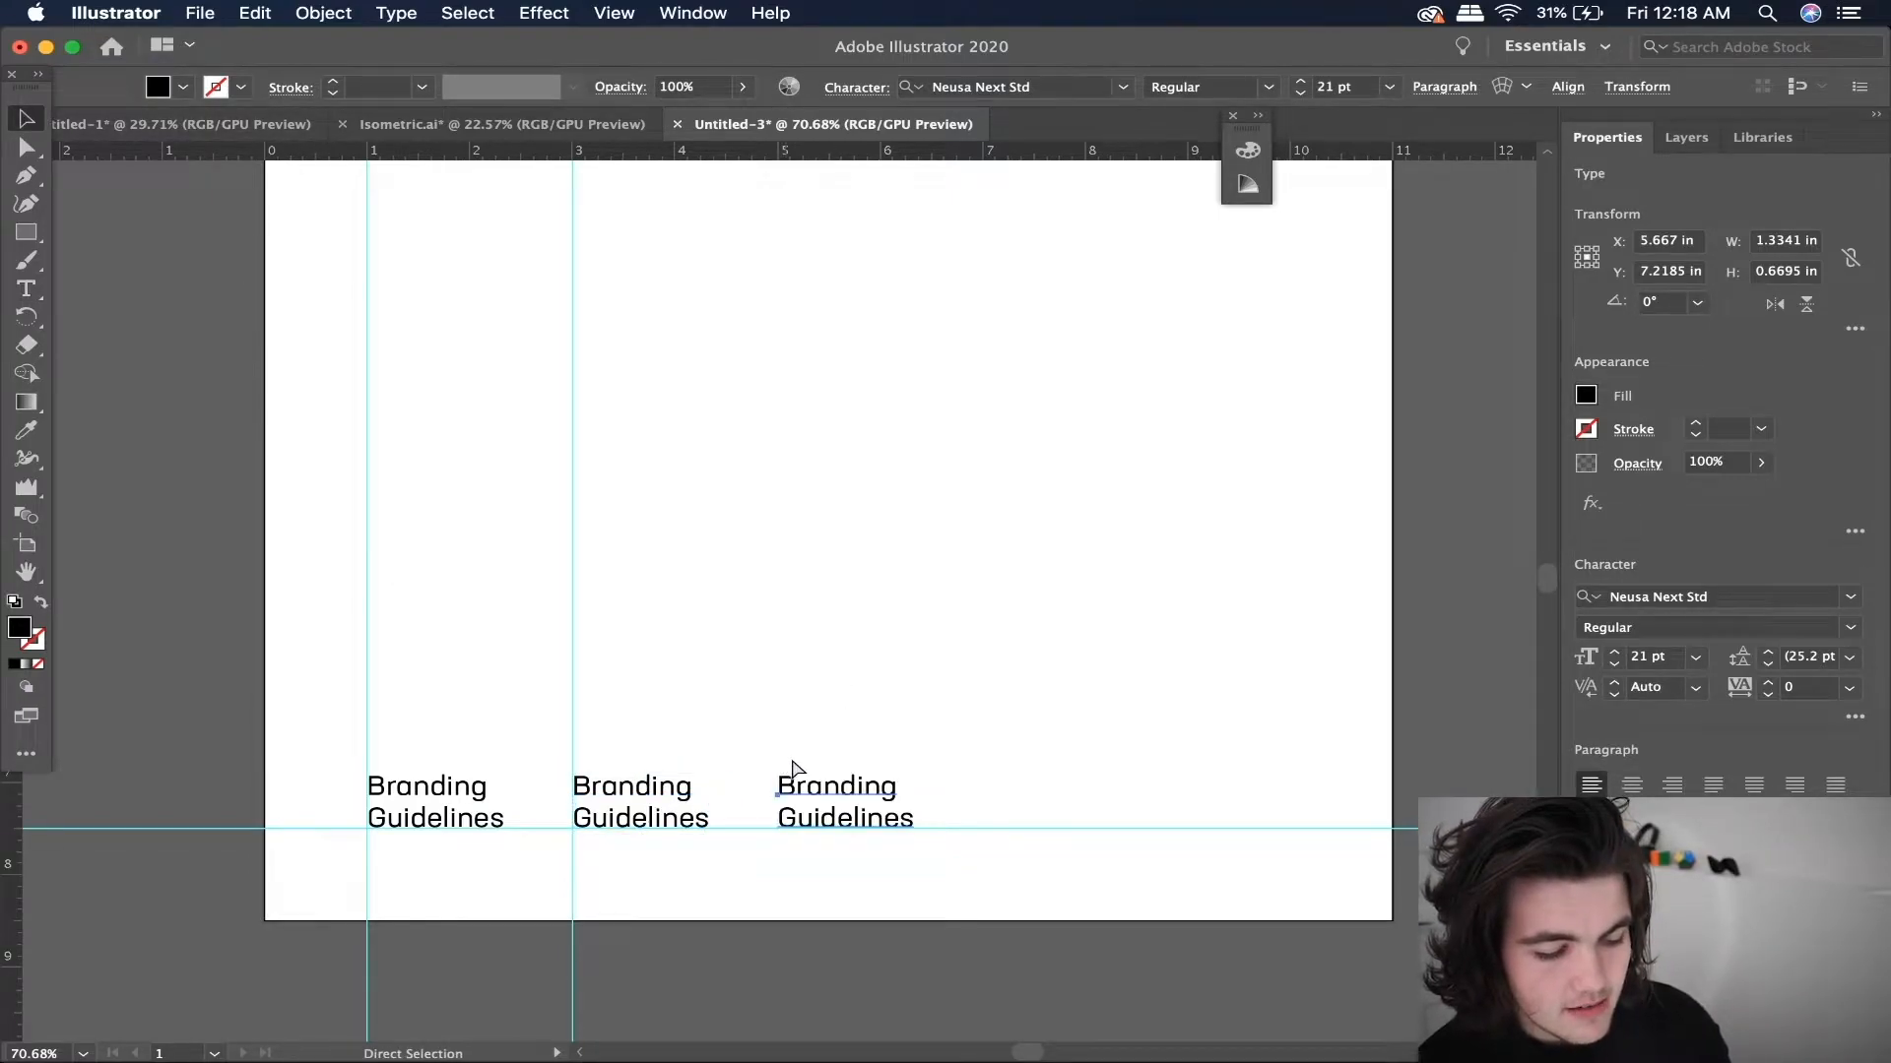
- Replace the text at the second guide with "YesqArts" and a name on the line below
double_click(634, 816)
key(super+a)
text(Yes)
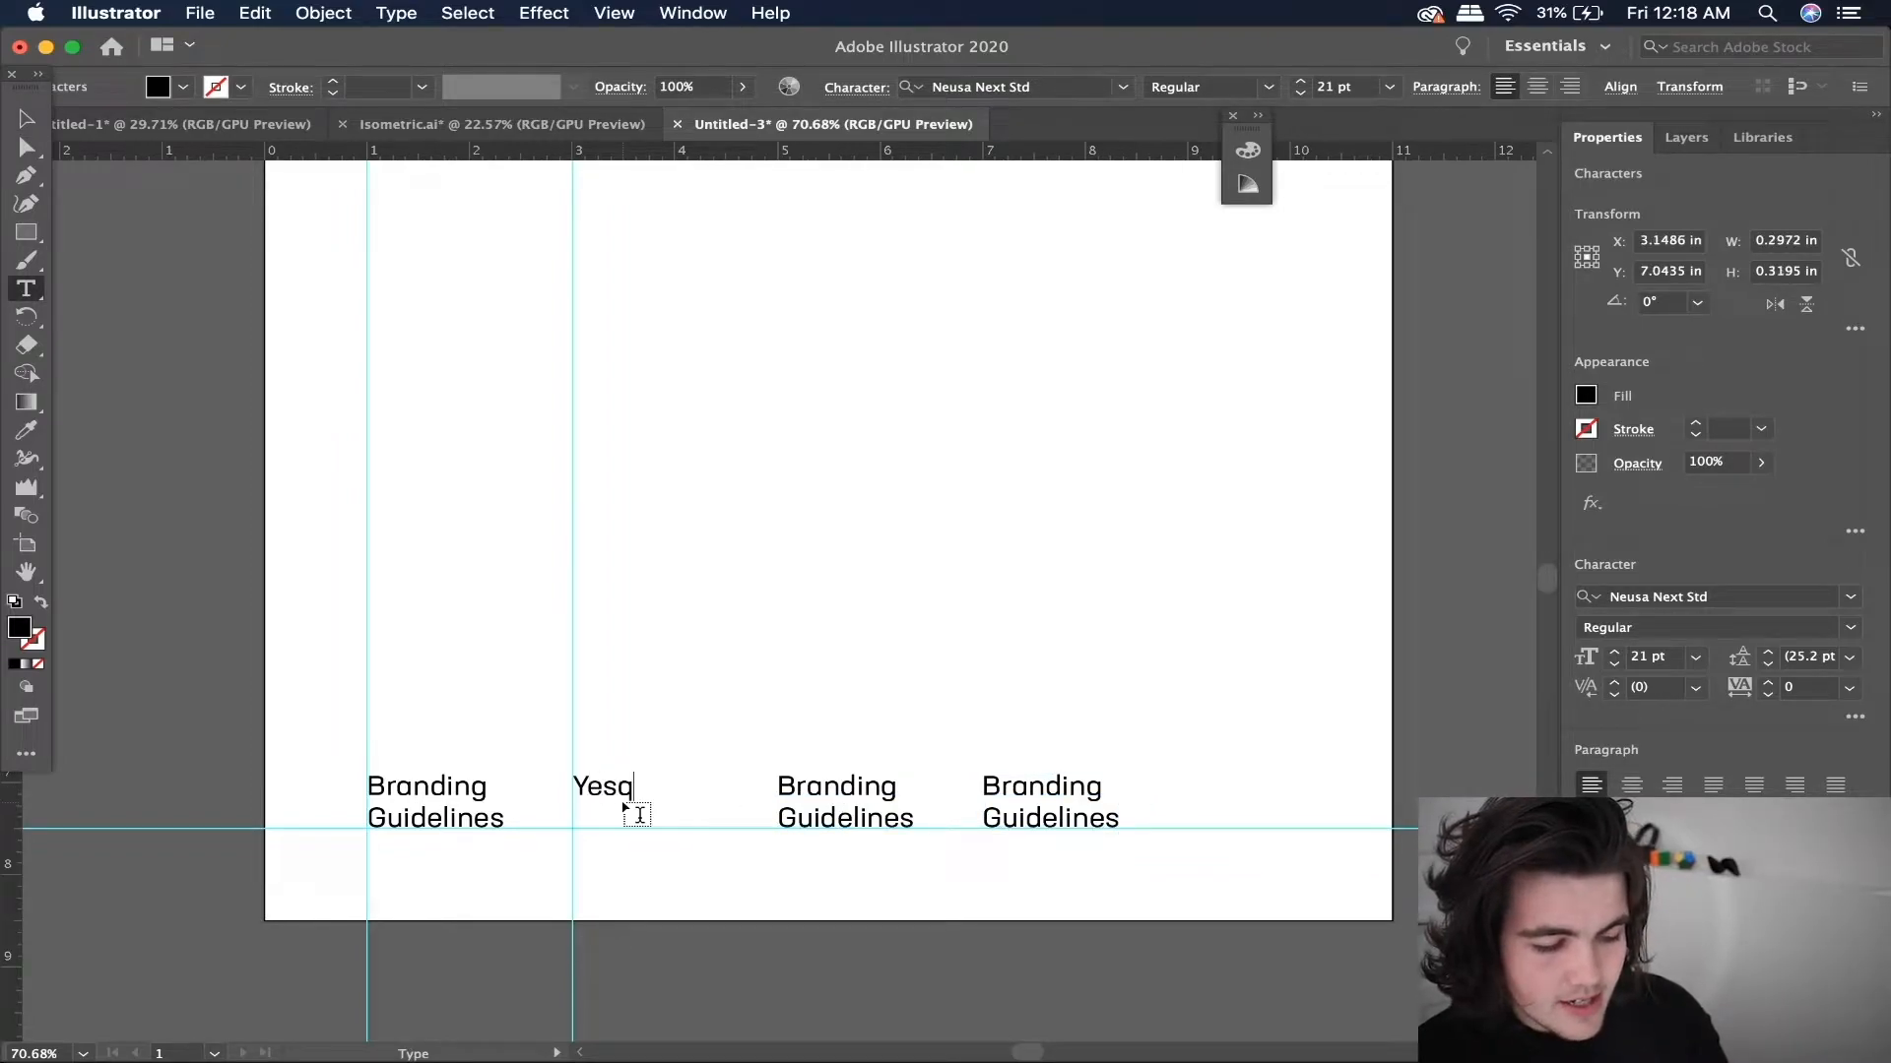
text(qArts)
key(Return)
text(Palle St)
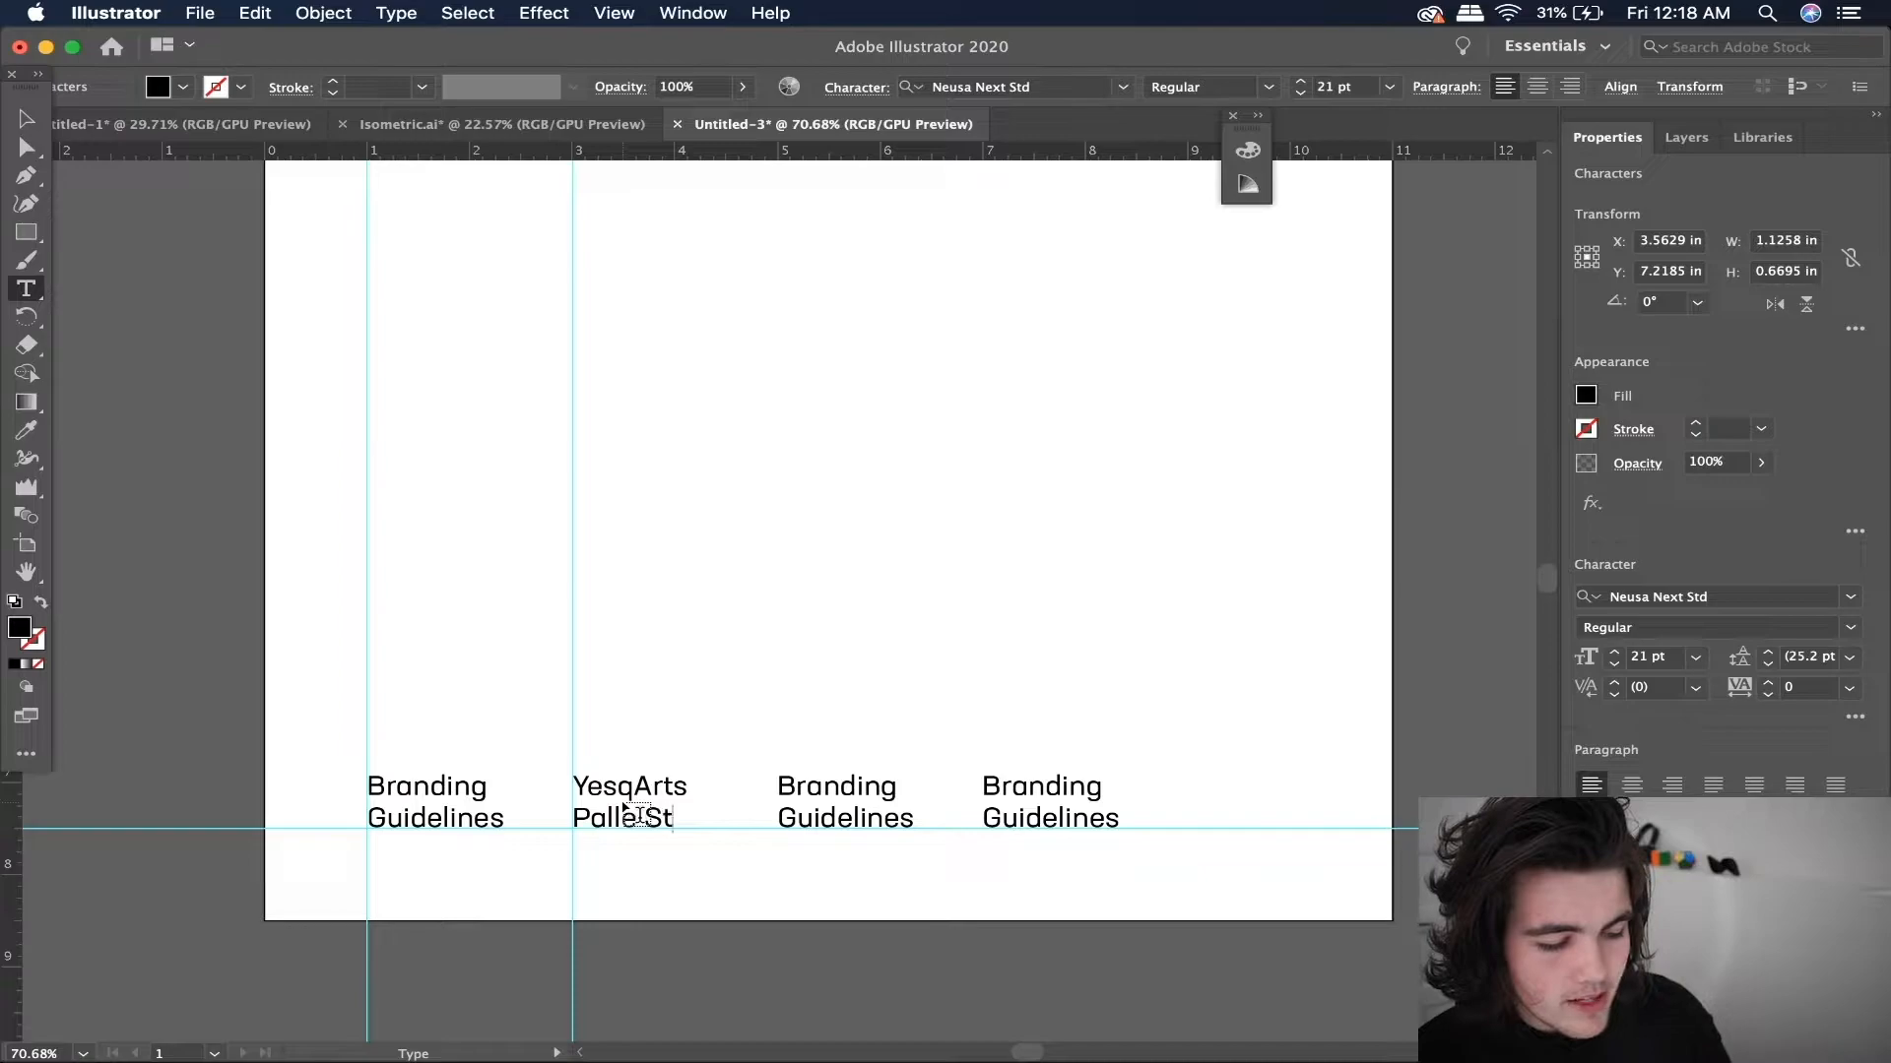
text( Cyer)
- Replace the third text block with "September" and "2020" on two lines
drag(785, 786, 1051, 831)
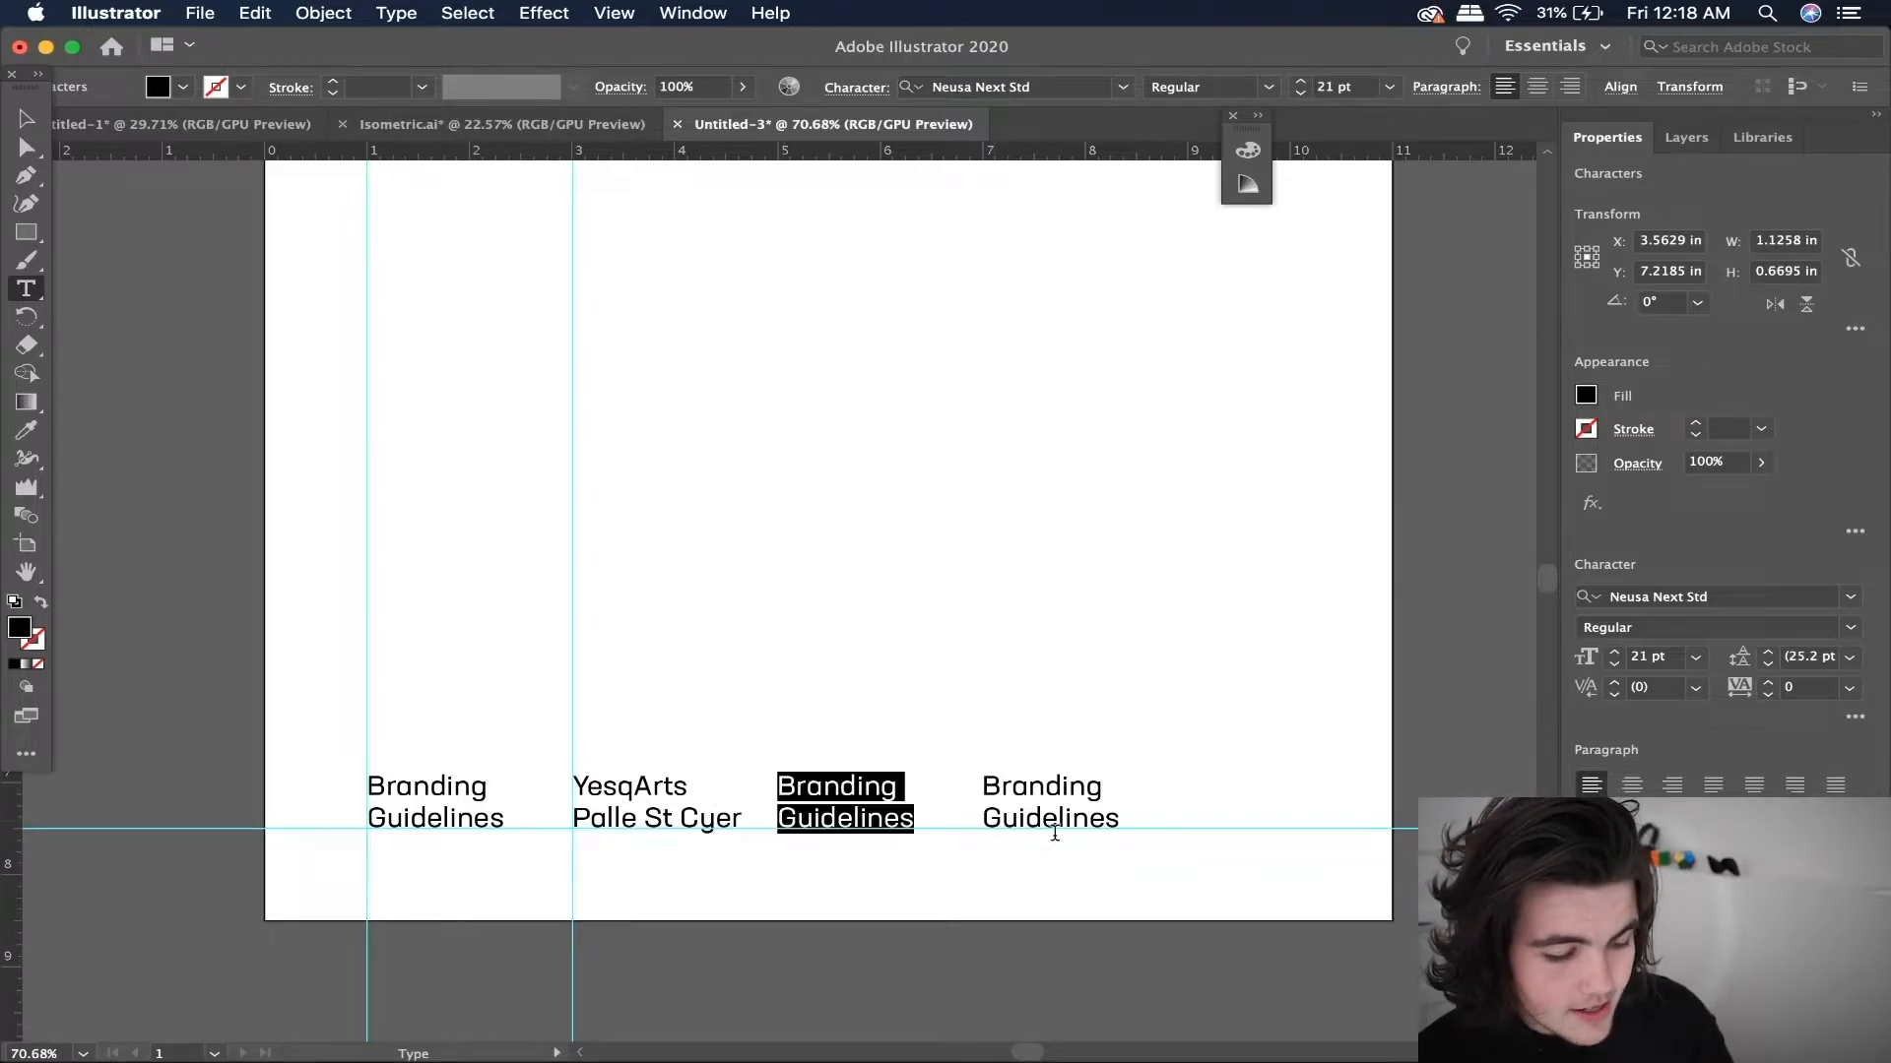
text(September)
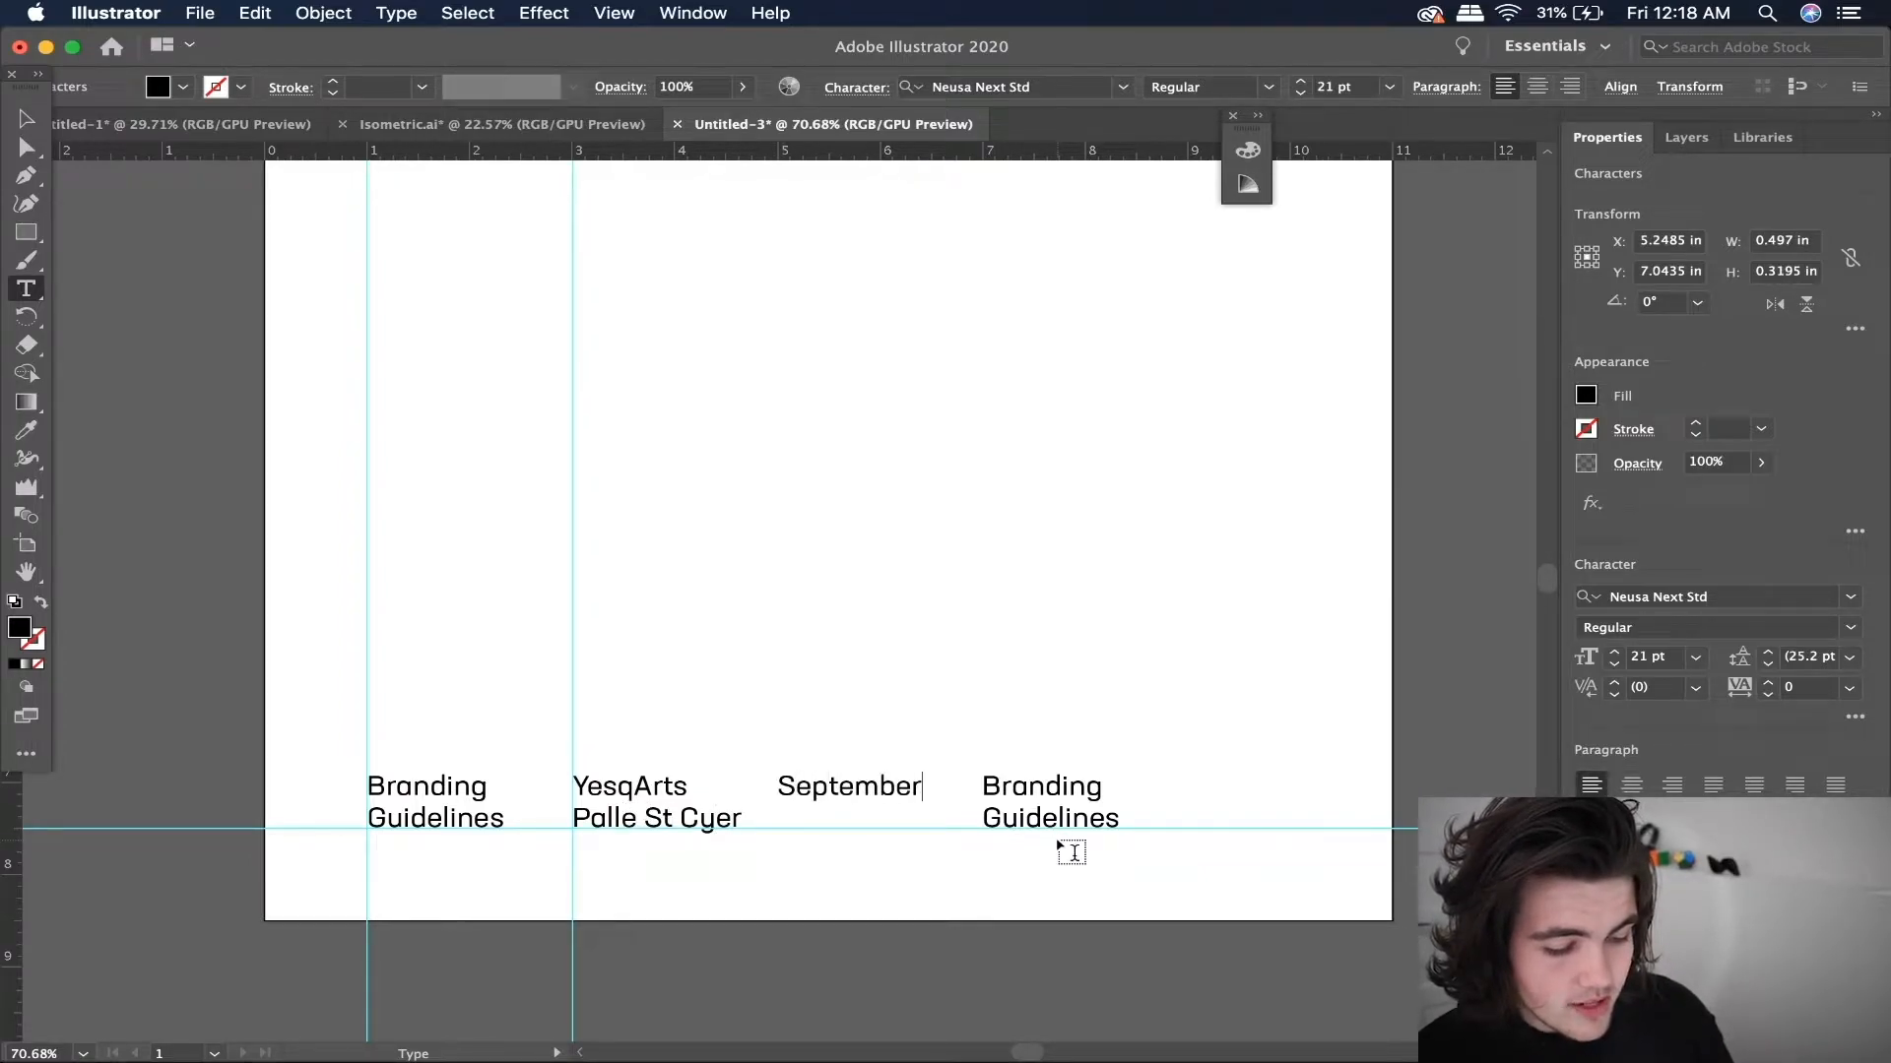
key(Return)
text(202)
key(Escape)
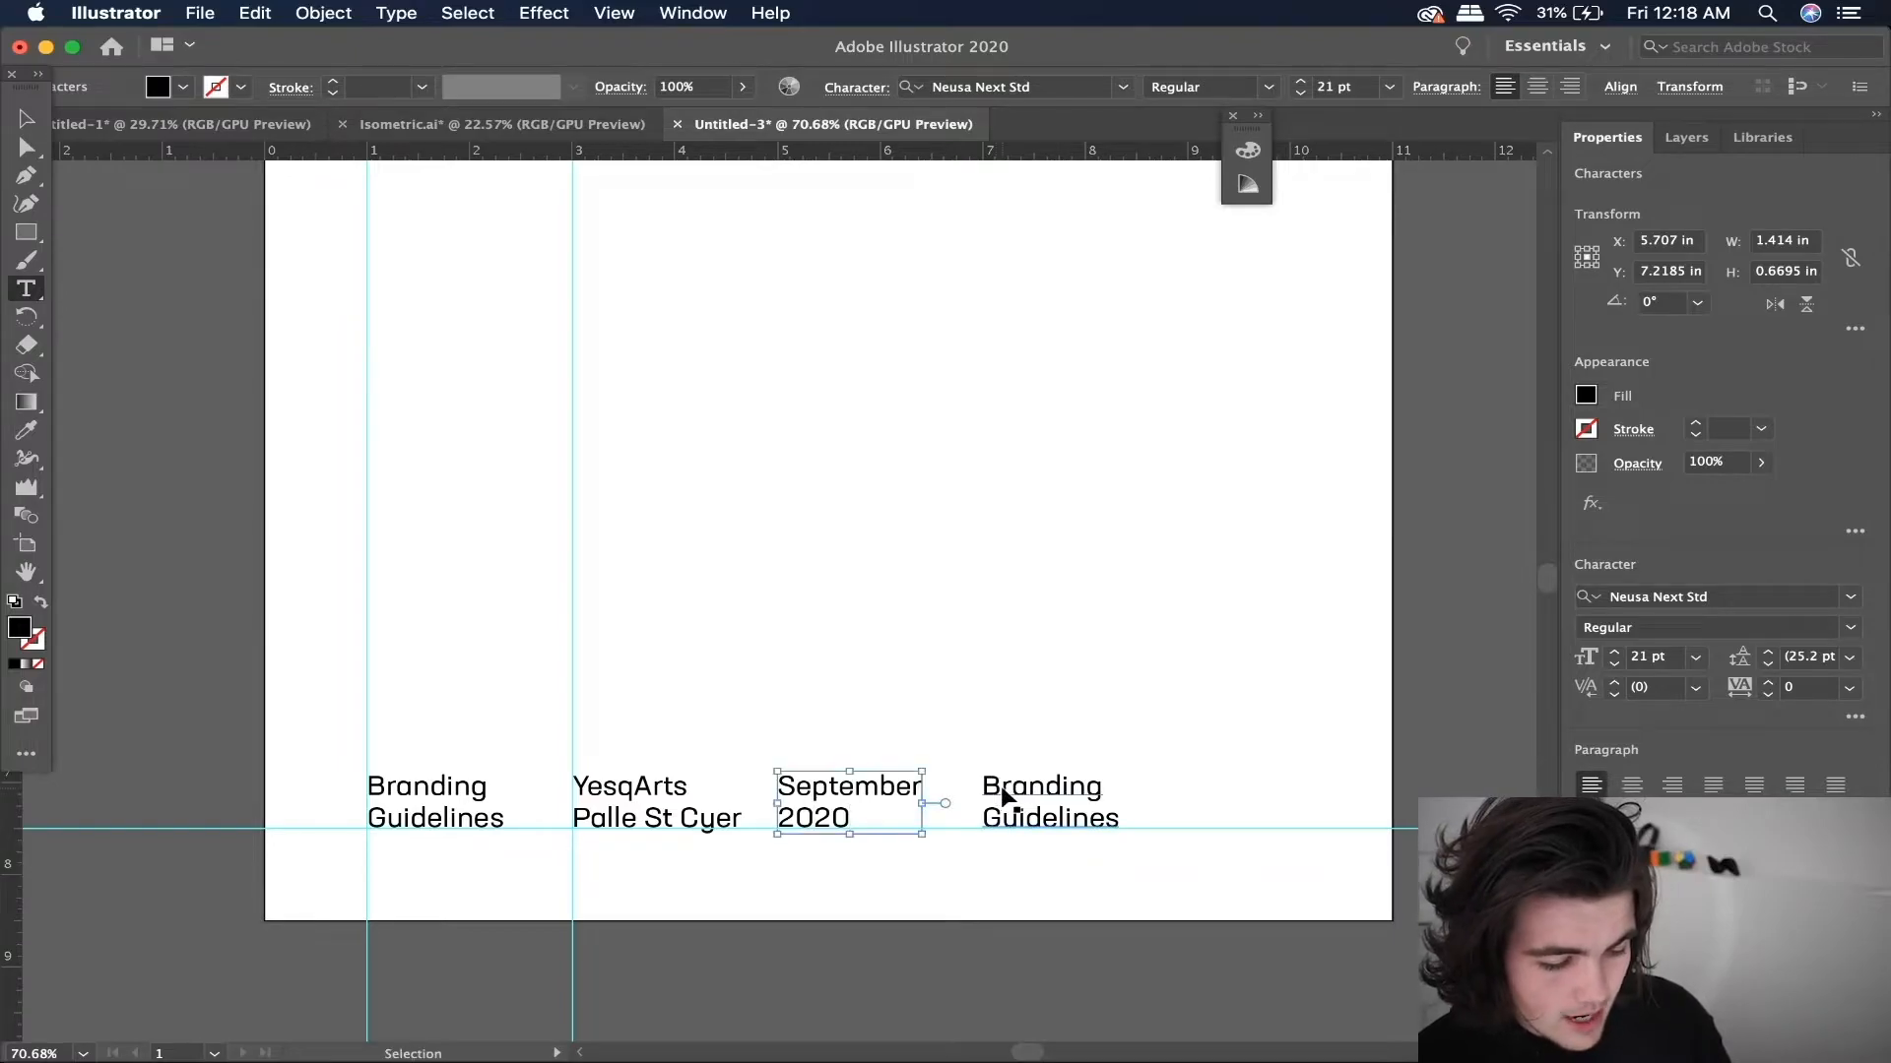
- Delete the fourth, leftover "Branding Guidelines" text block
click(1001, 788)
key(Escape)
key(Delete)
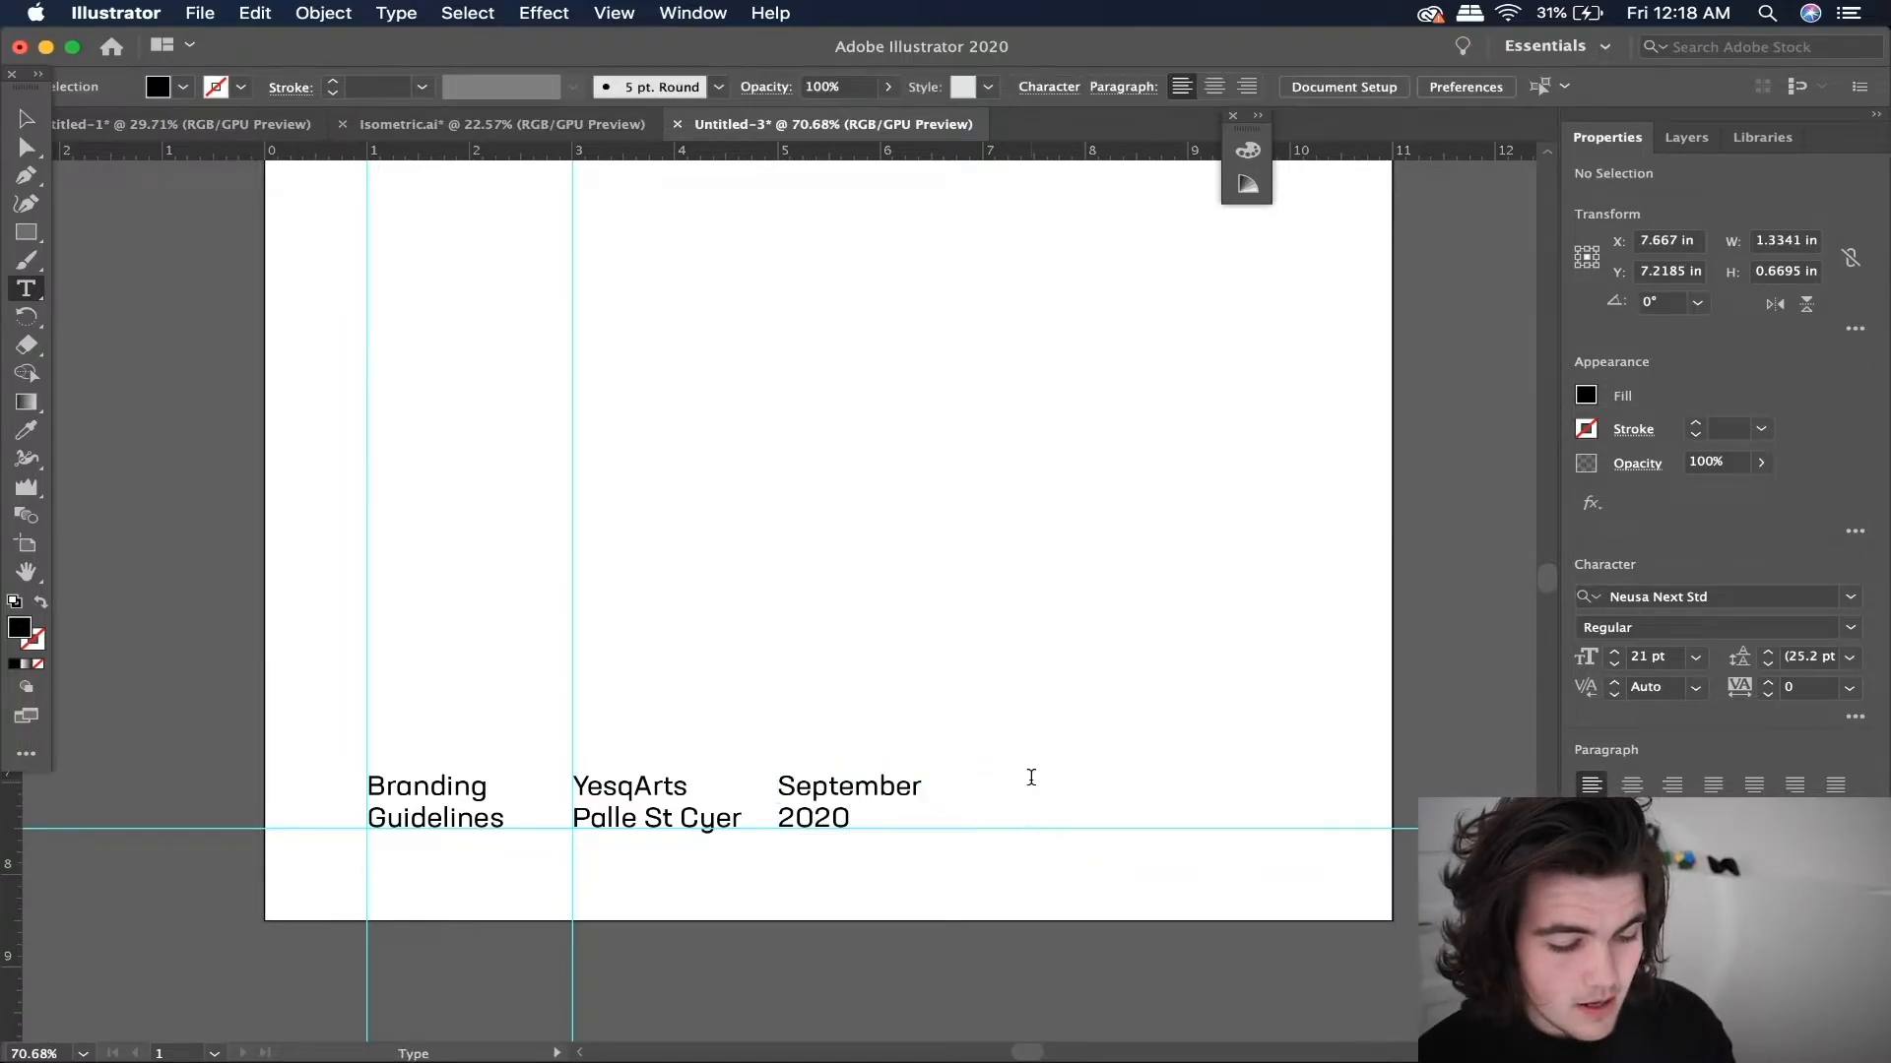
scroll(346, 439, down, 3)
scroll(431, 578, up, 3)
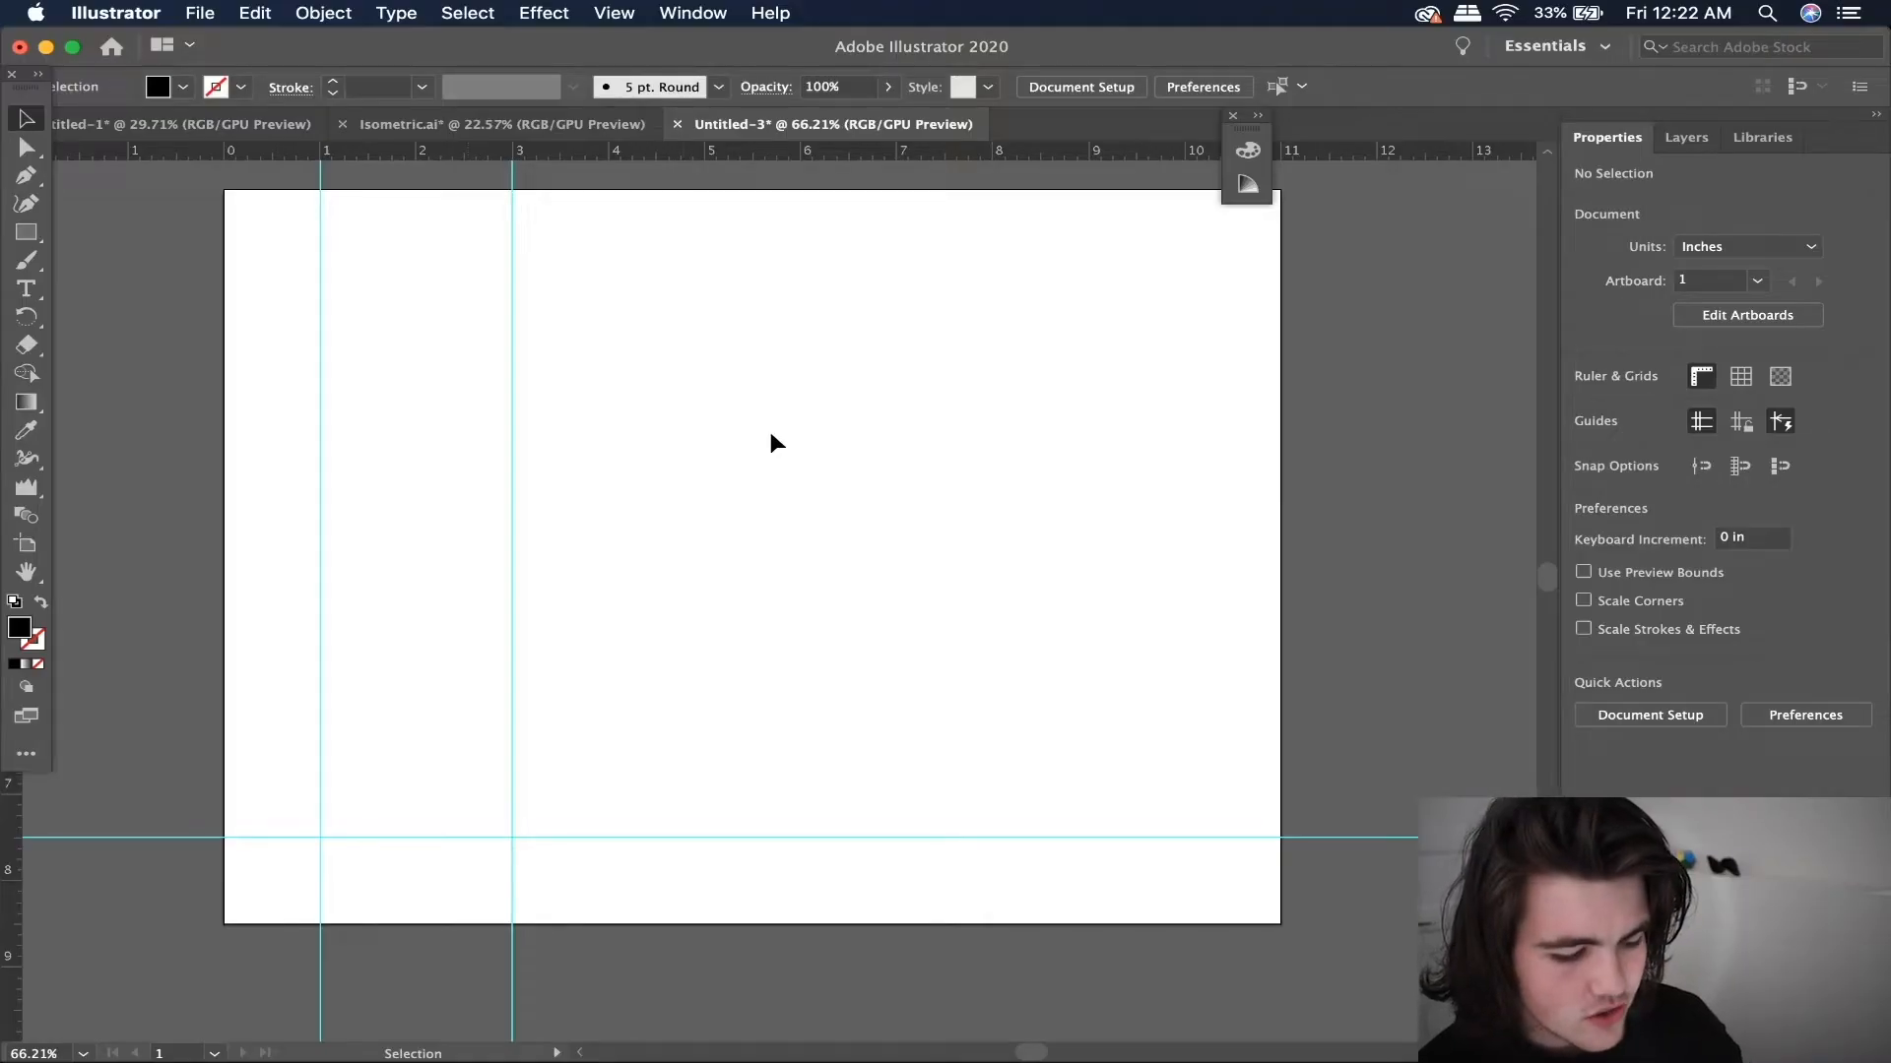
- Draw a black vertical rectangle about 1.12 in wide and 5 in high, and place two pasted copies beside it at staggered heights
key(m)
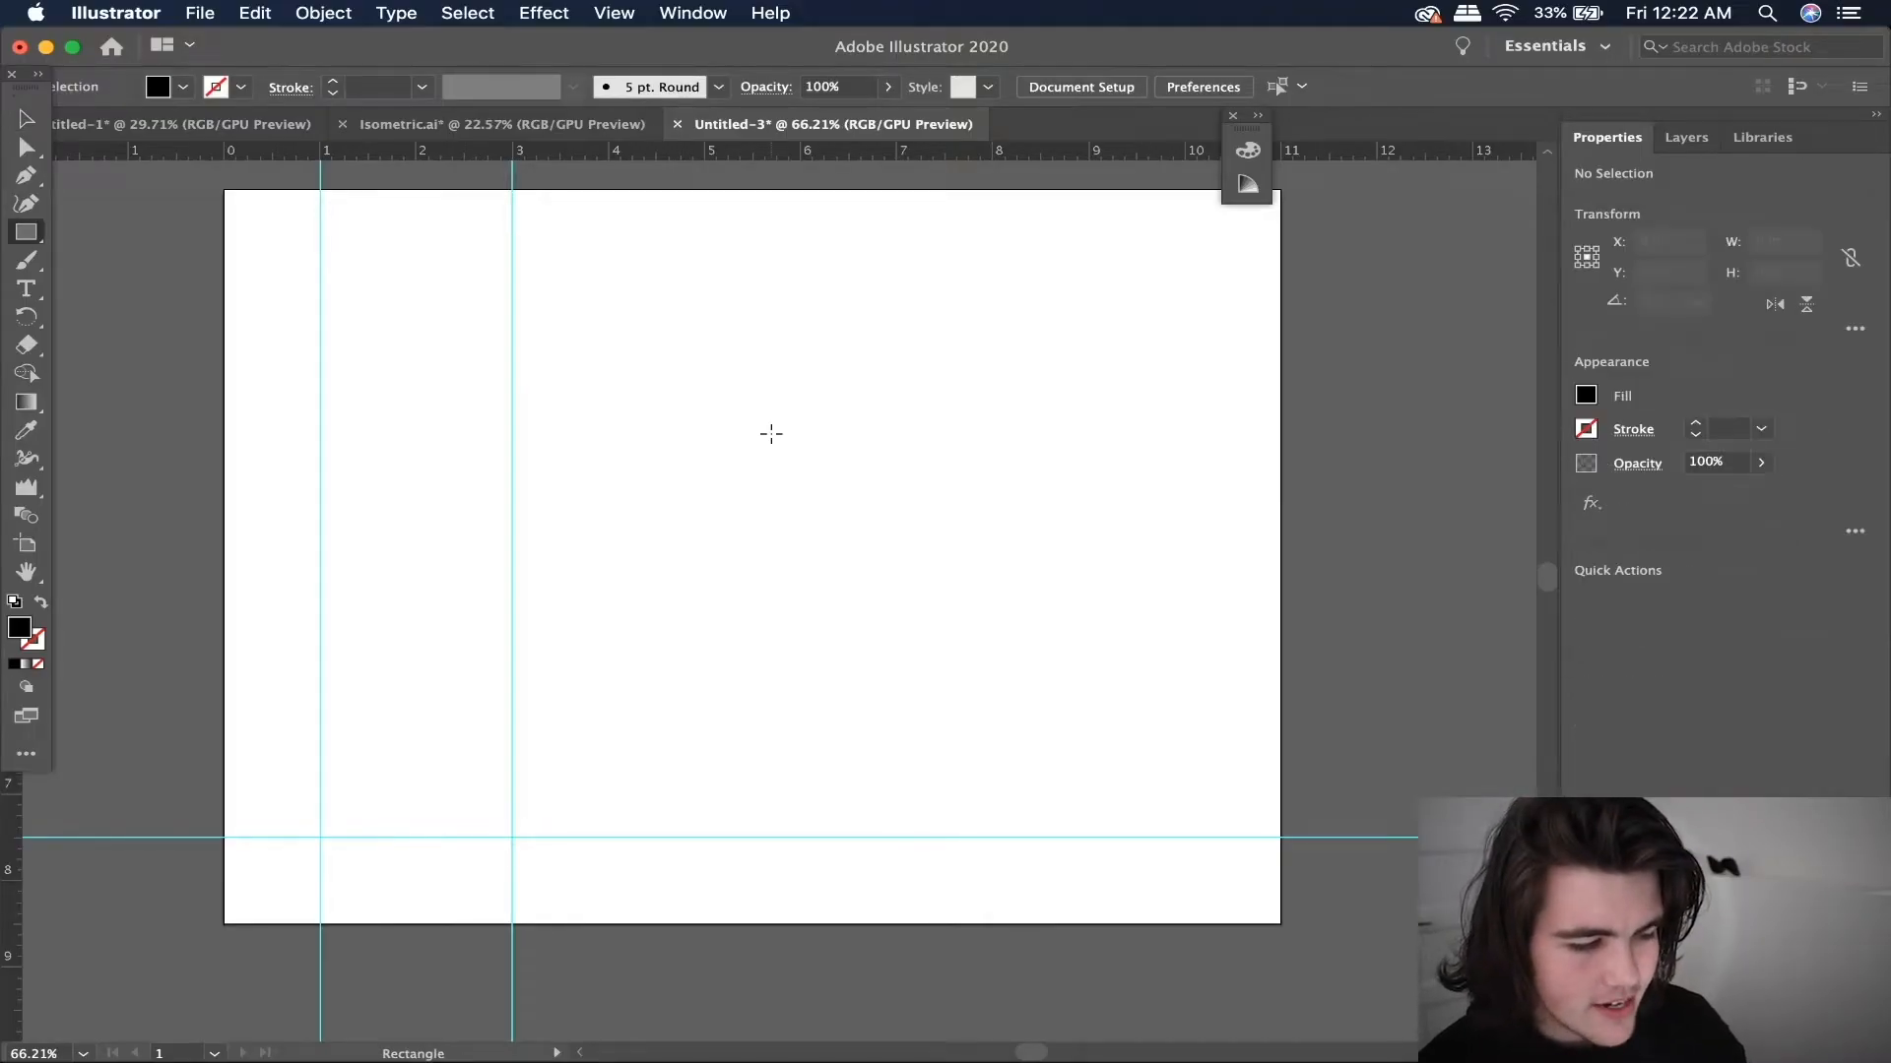
drag(644, 322, 753, 755)
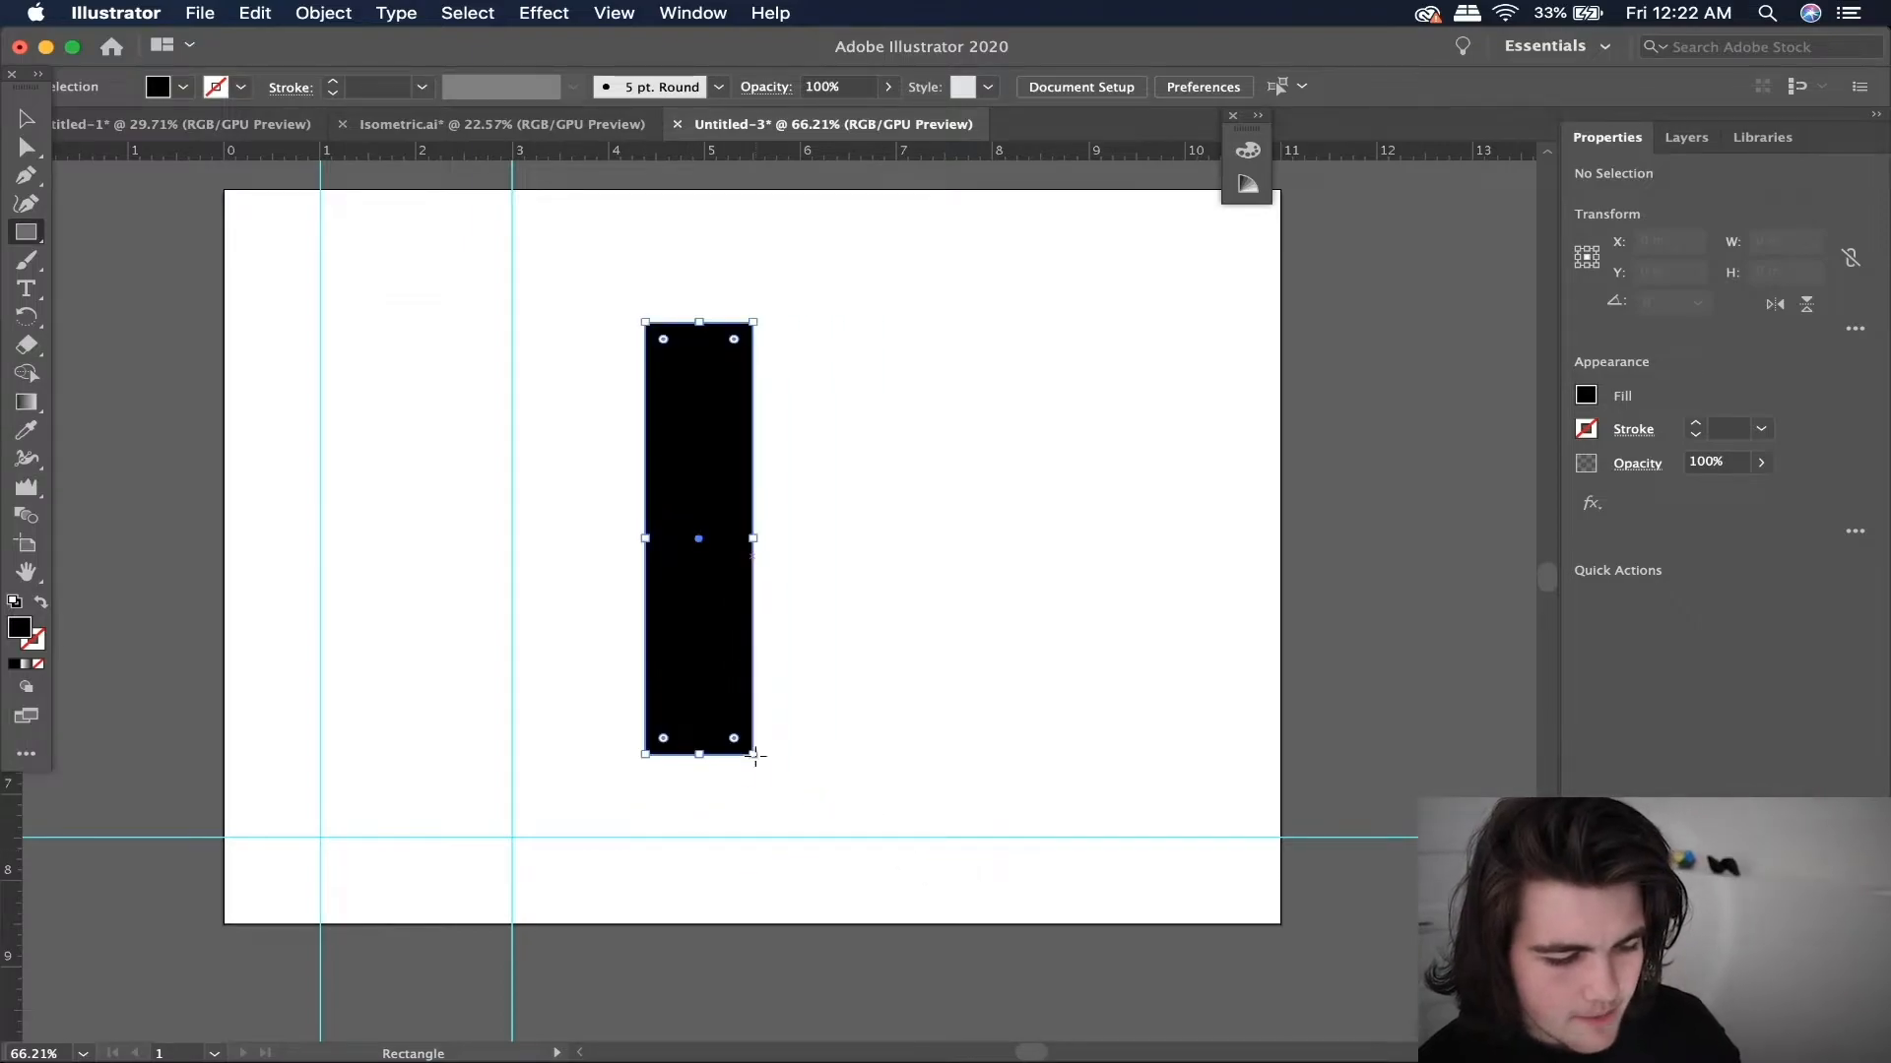
key(super+c)
key(super+v)
drag(812, 546, 866, 480)
key(super+v)
drag(742, 498, 959, 502)
- Group the three black rectangles and clear the selection
drag(1169, 354, 716, 571)
key(super+g)
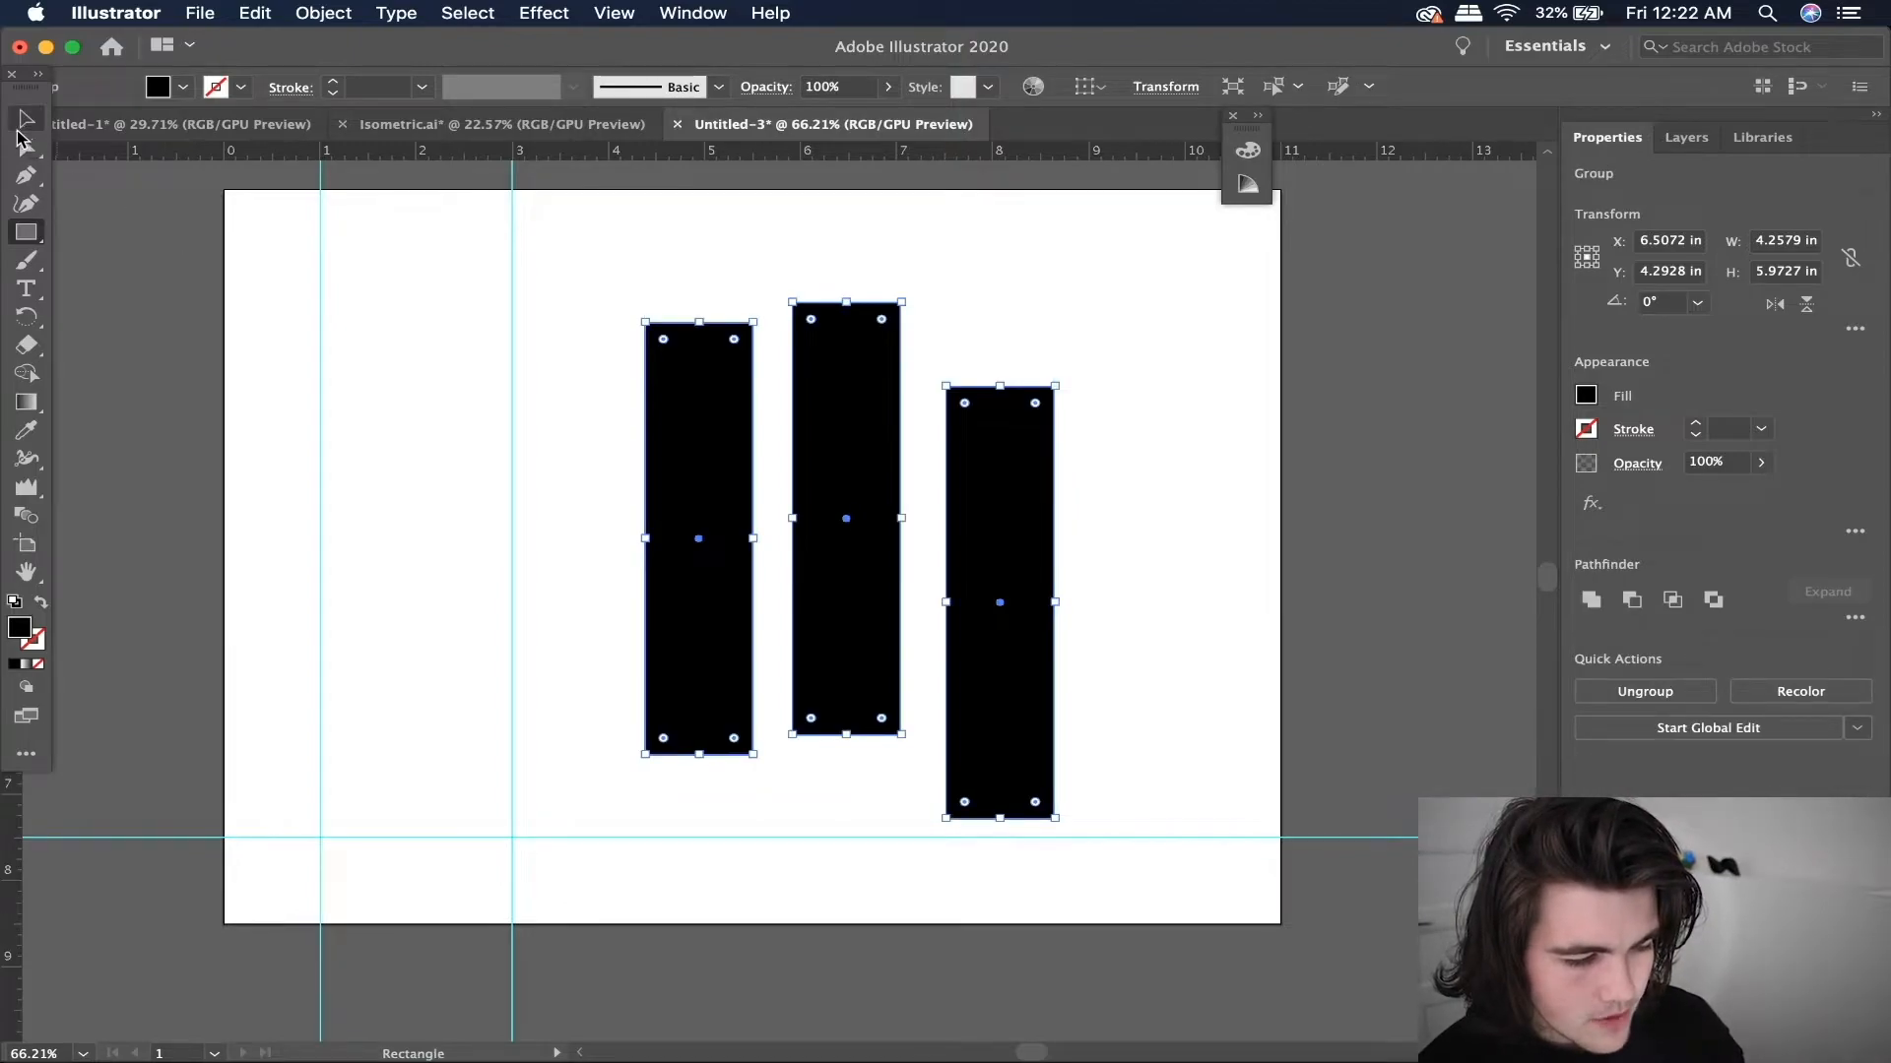
key(a)
click(724, 293)
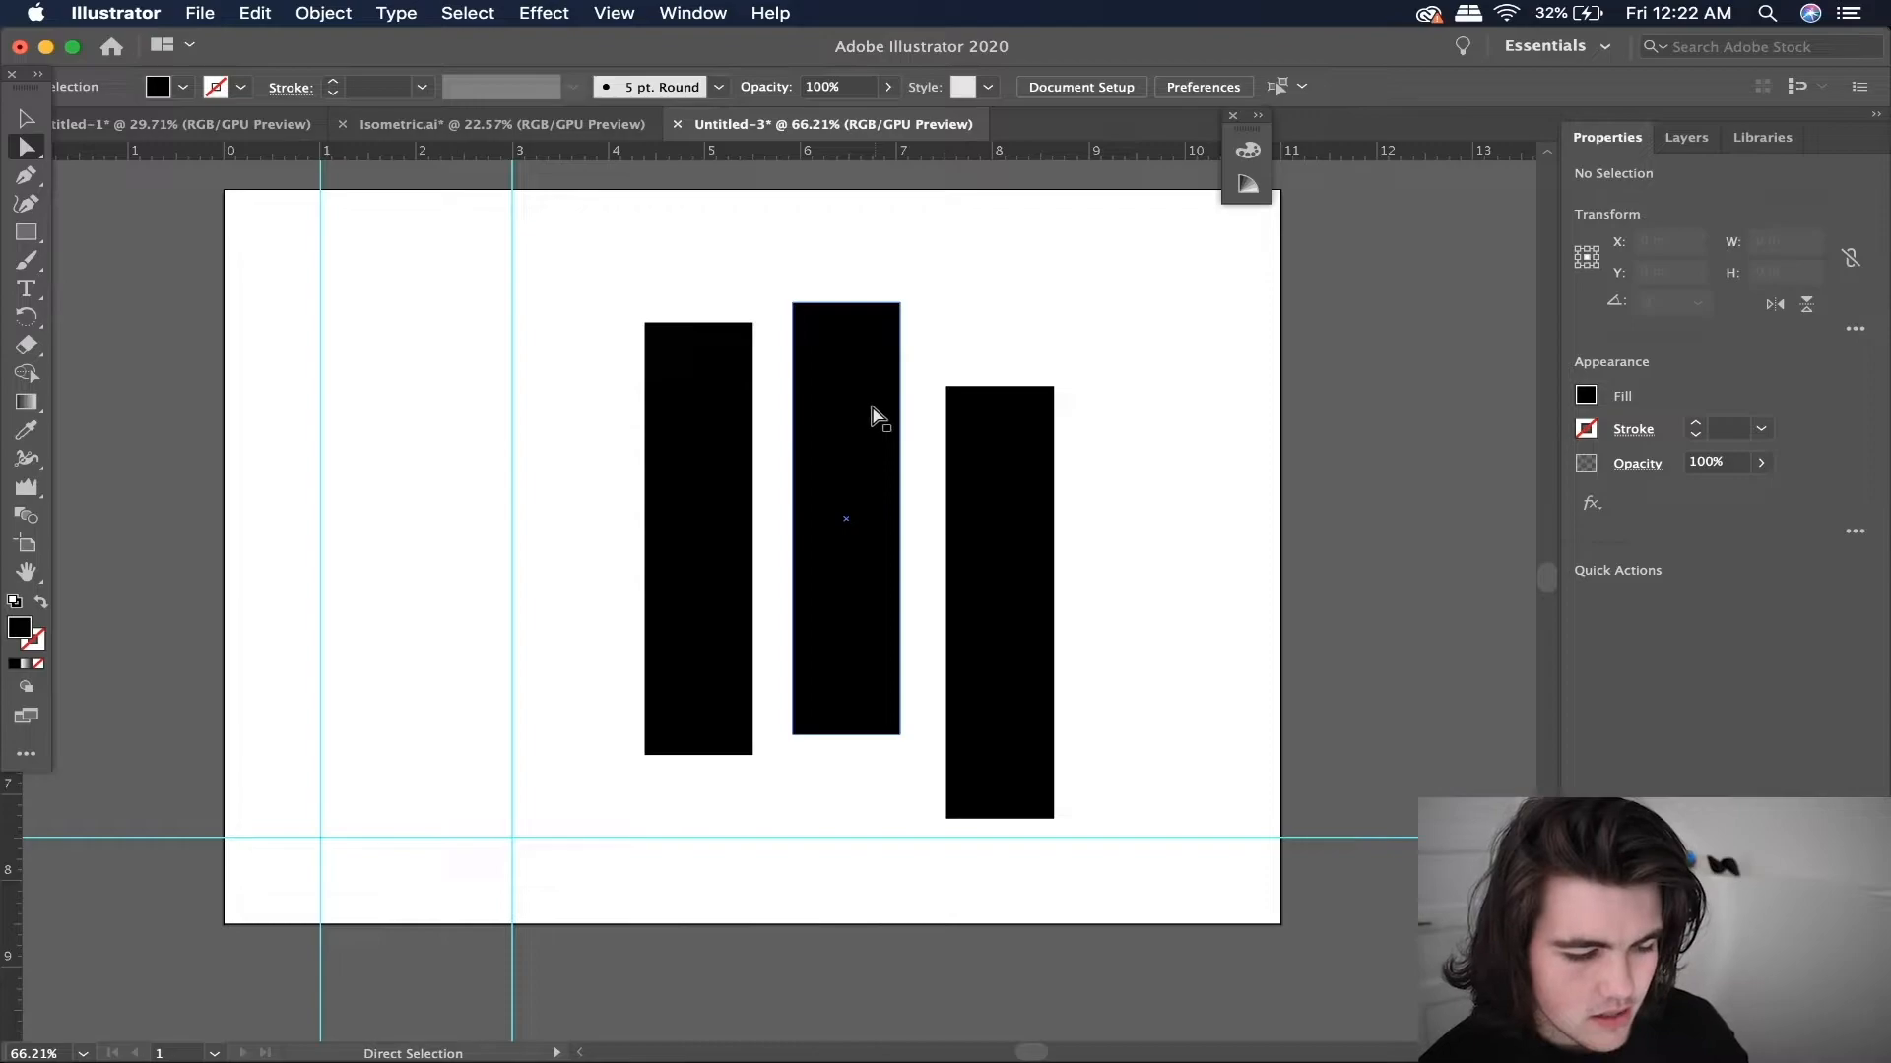
- Move the whole group of rectangles up and to the right on the artboard, then deselect it
key(v)
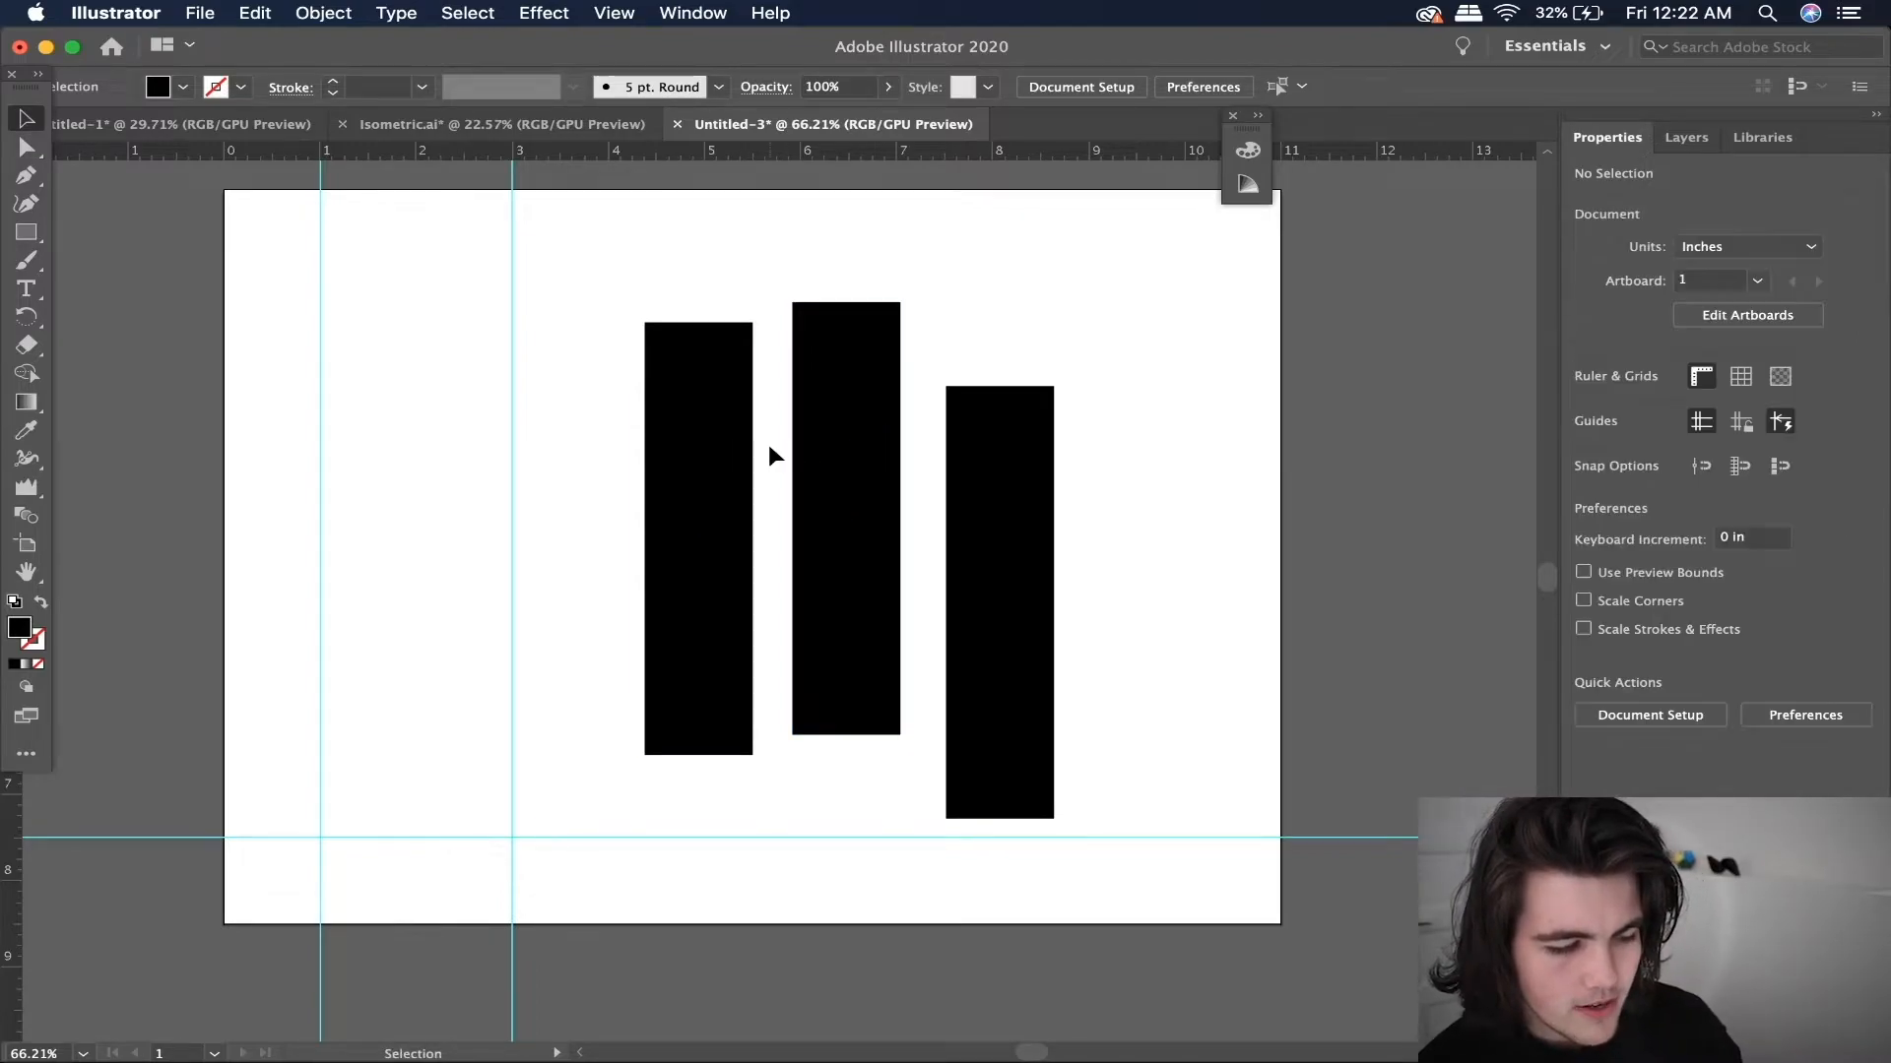
drag(829, 446, 945, 370)
click(641, 372)
- Move only the middle rectangle to the far side of the first one with Direct Selection, and undo the move
key(a)
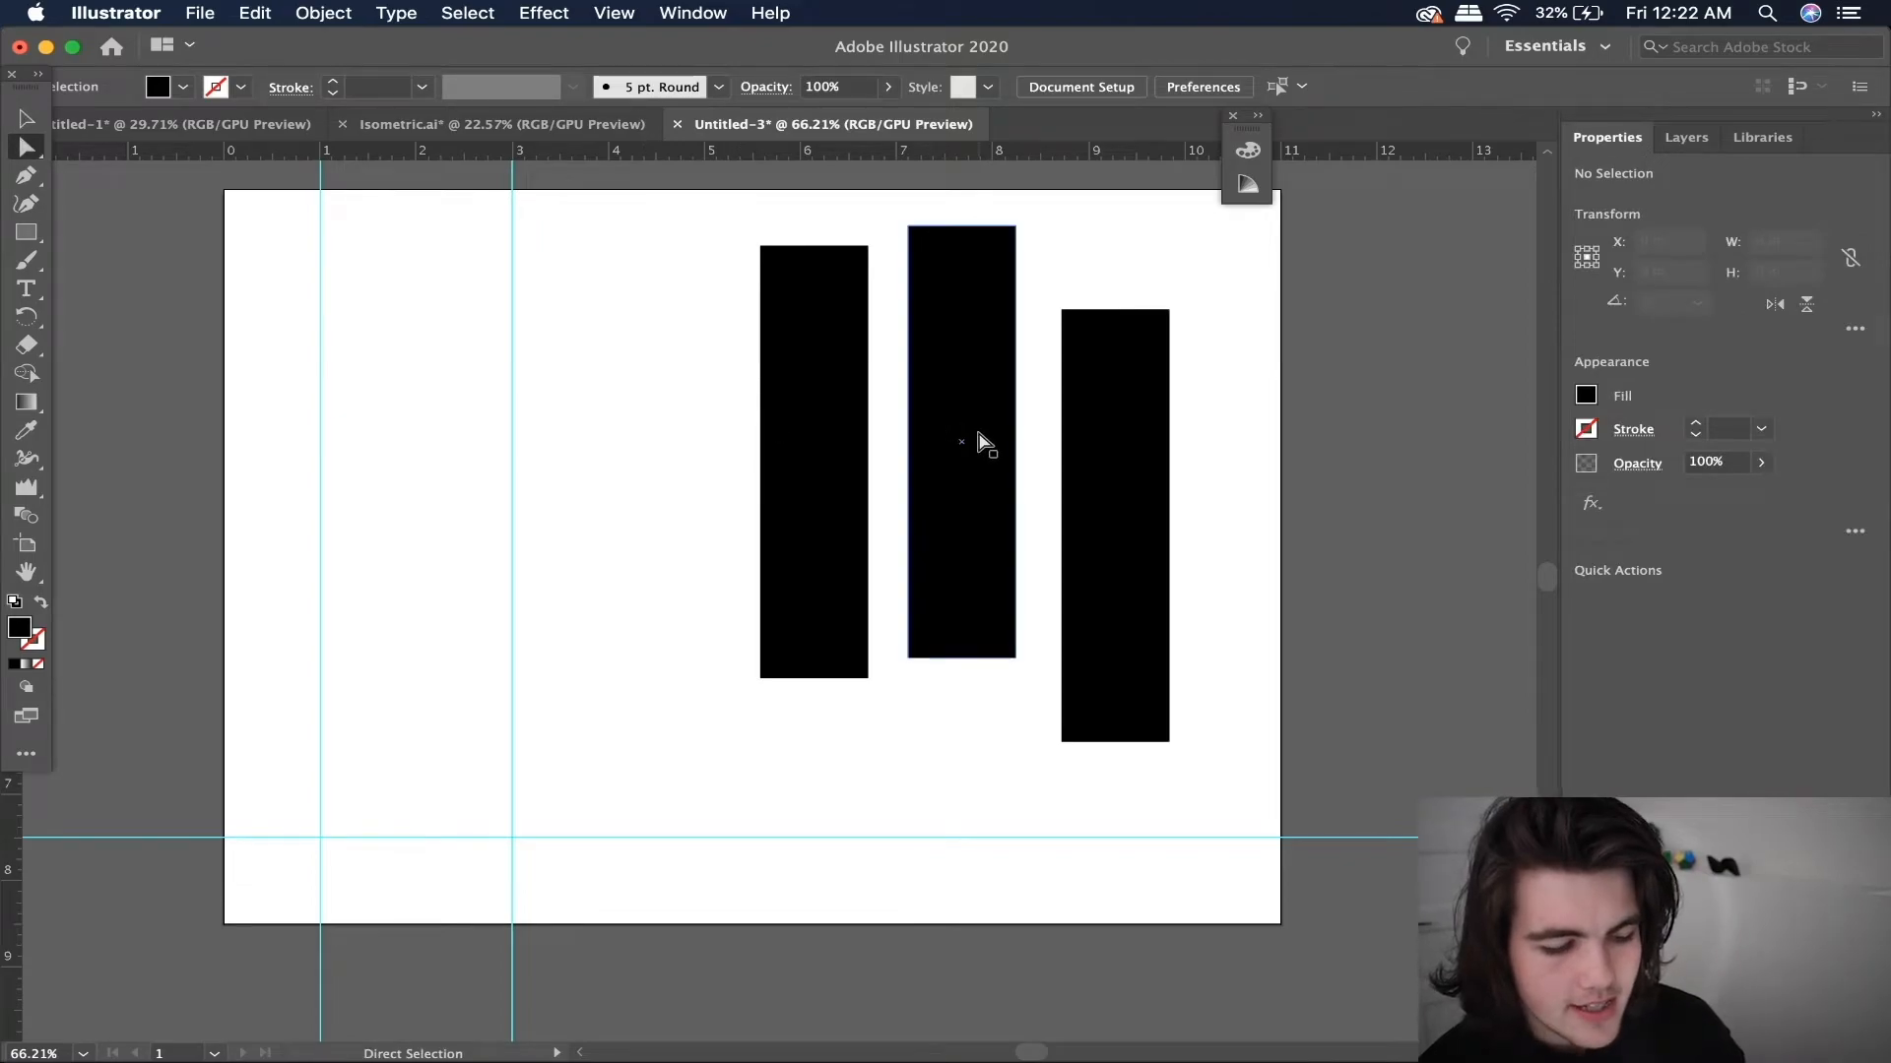
drag(985, 465, 687, 490)
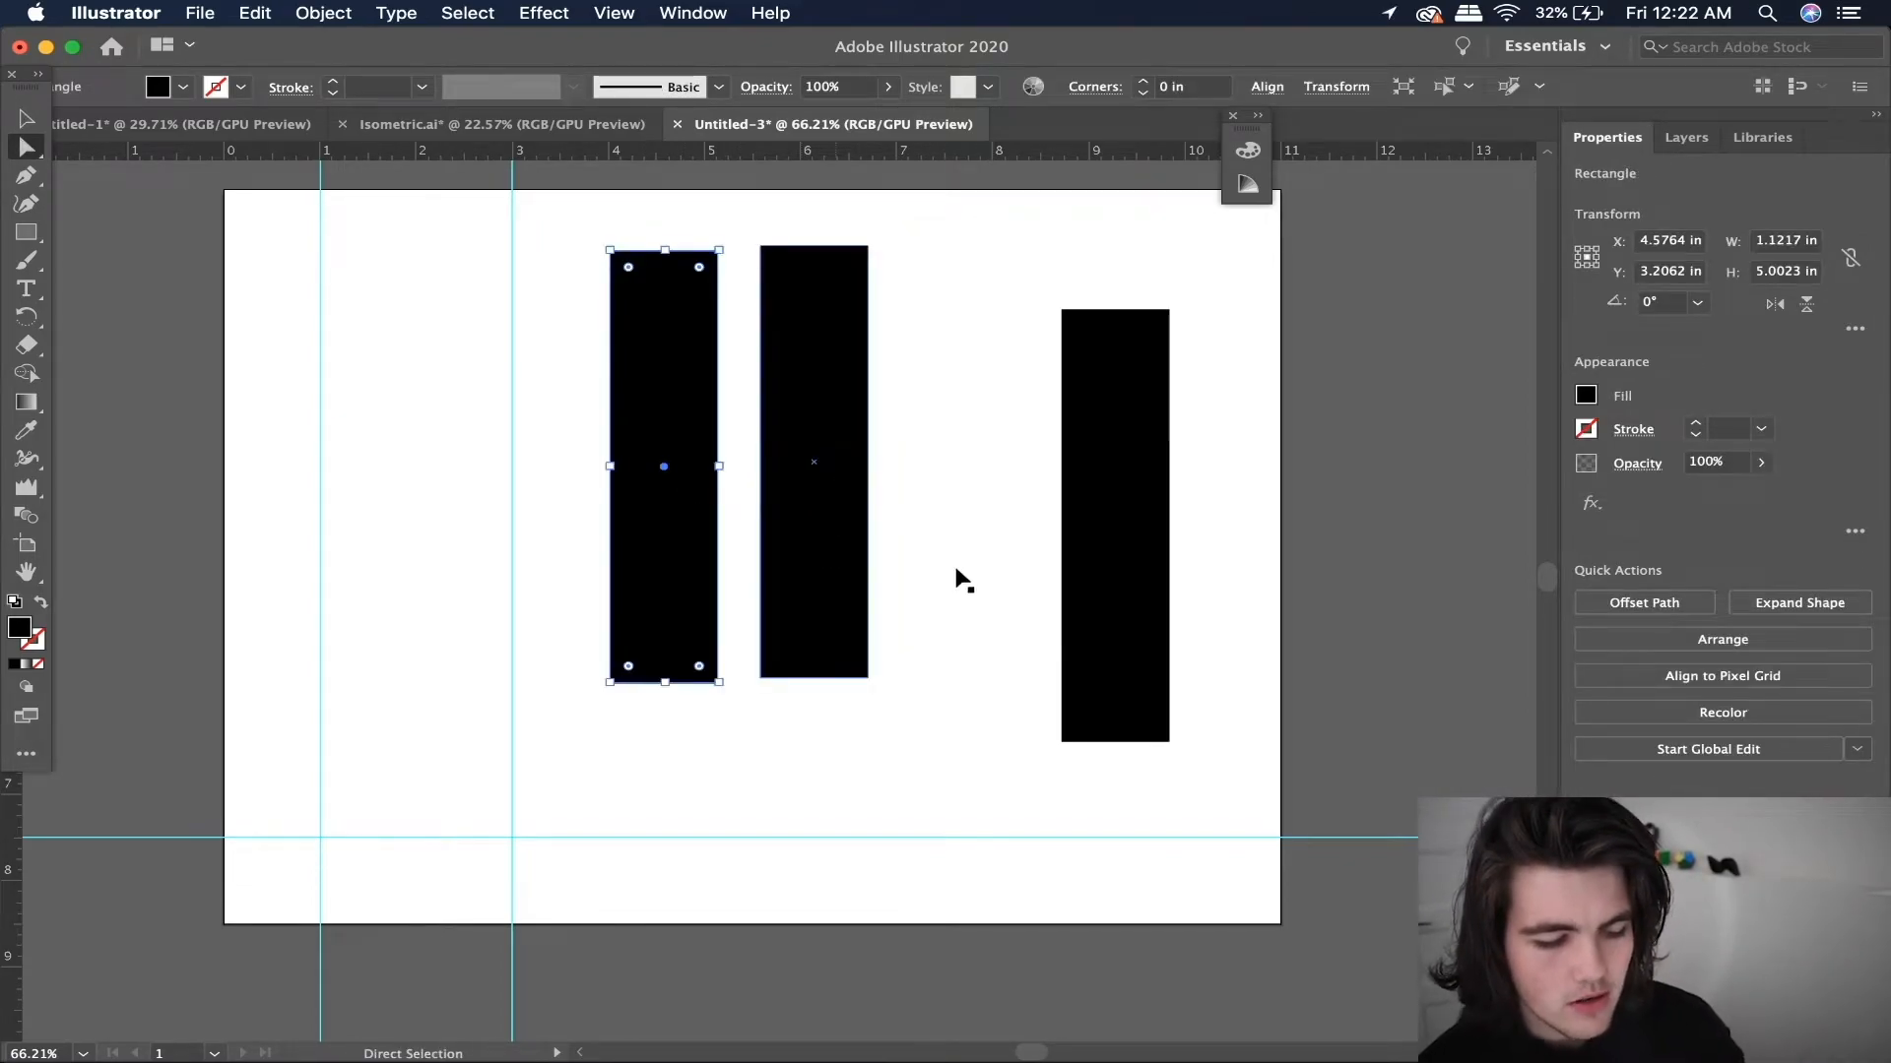
key(super+z)
drag(1016, 658, 1017, 730)
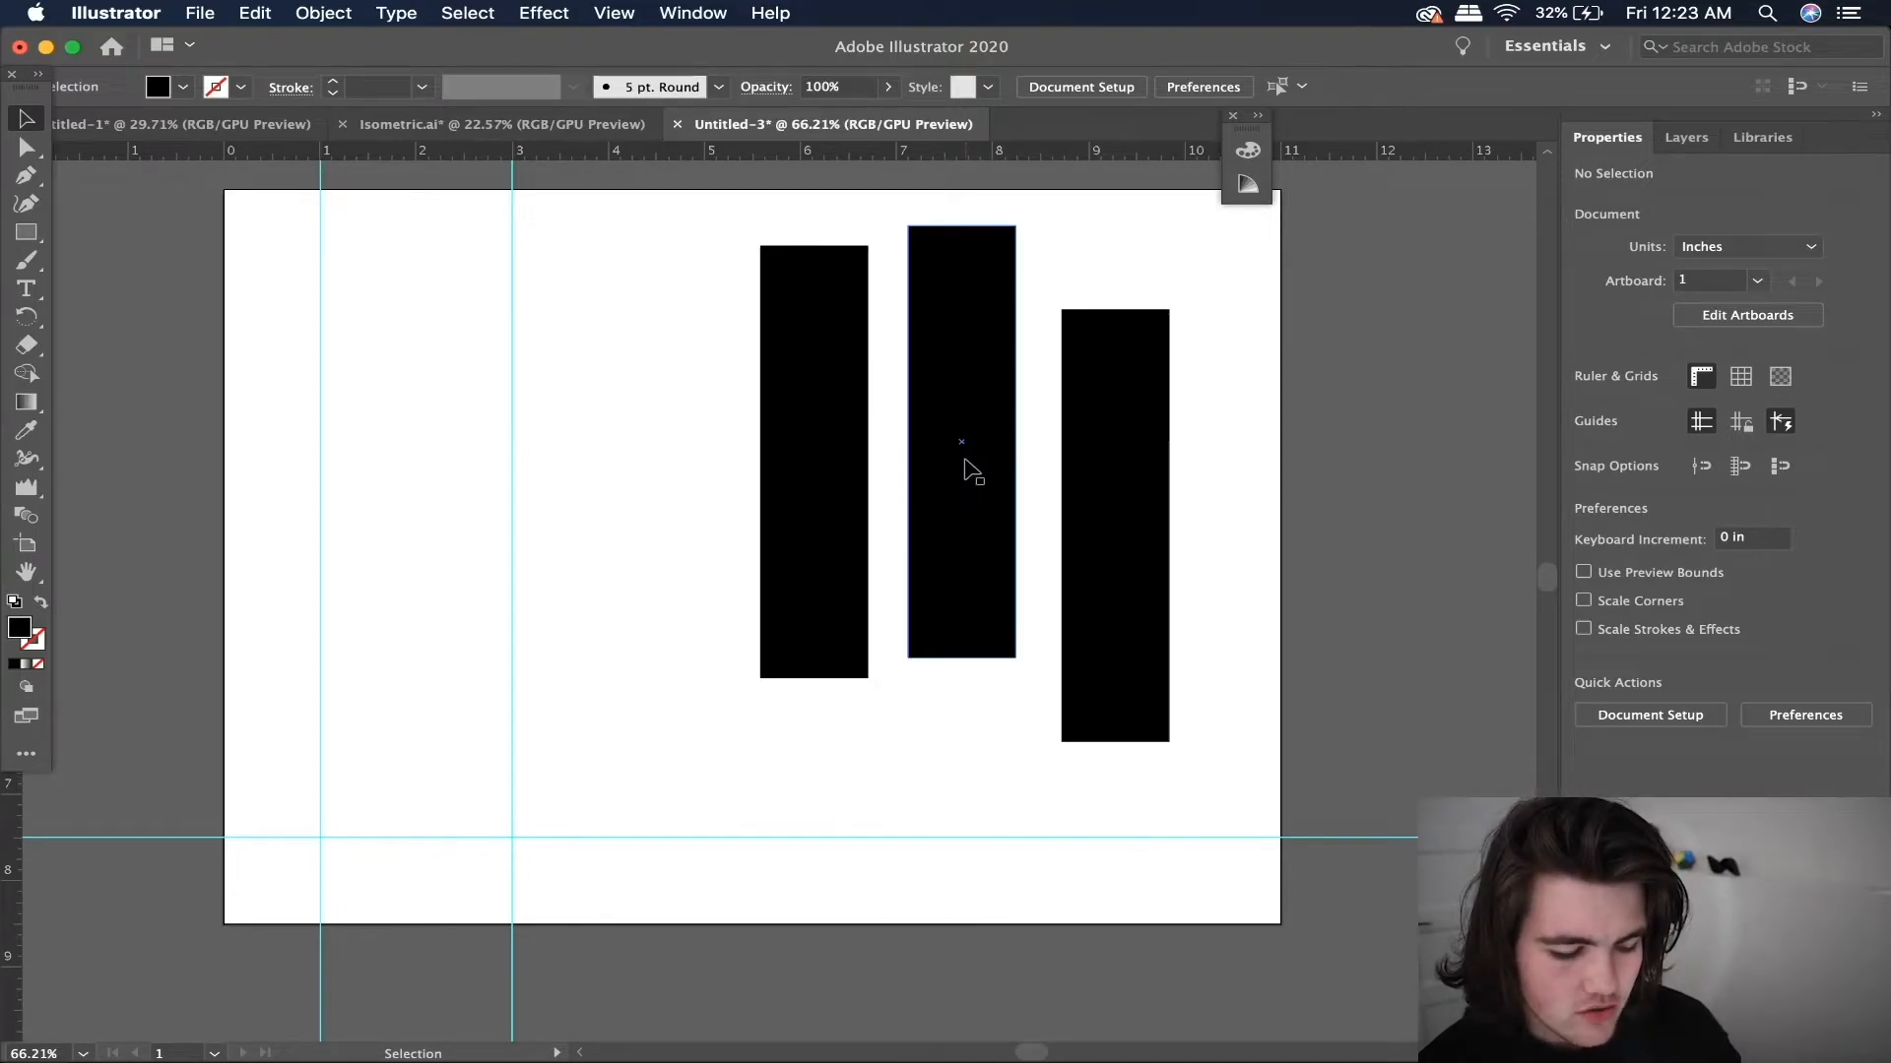
- Alternate between Direct Selection and Selection, selecting the middle rectangle inside the group and deselecting it each time
key(a)
click(958, 434)
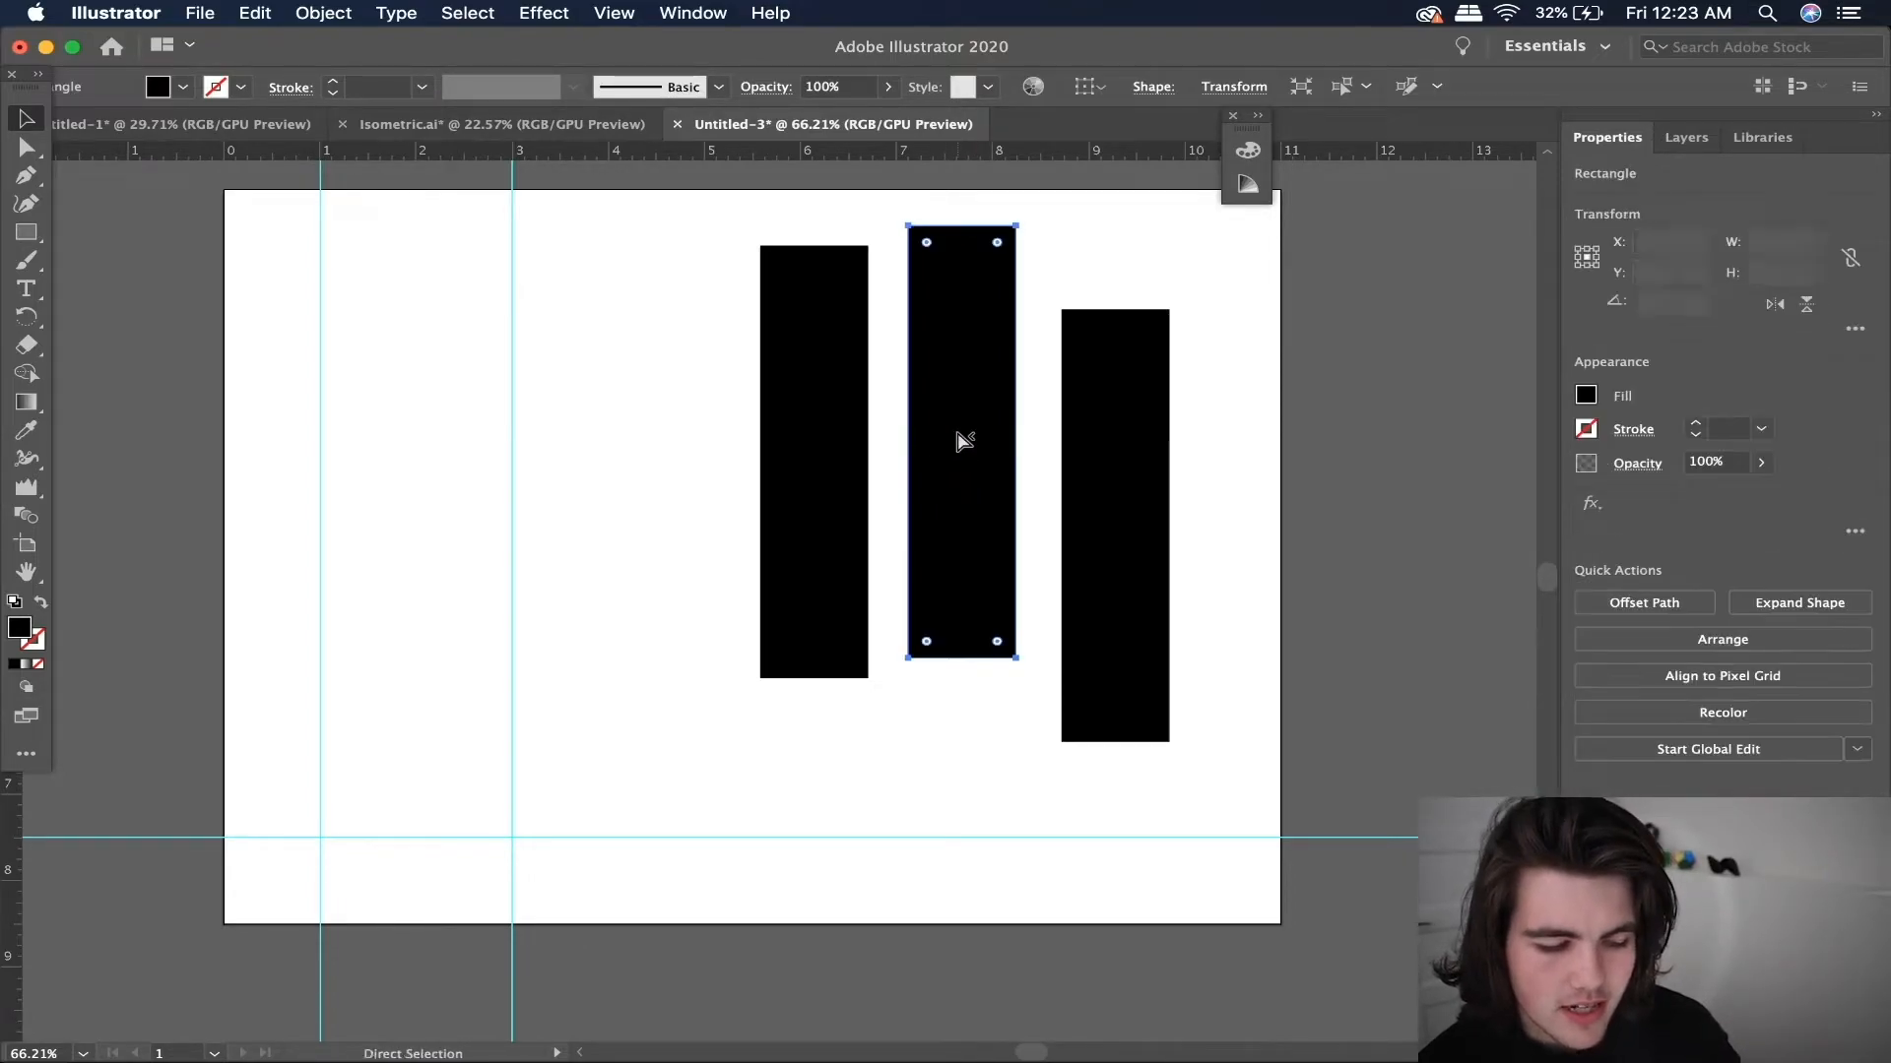
key(v)
click(1101, 239)
key(a)
click(958, 338)
key(v)
click(1104, 275)
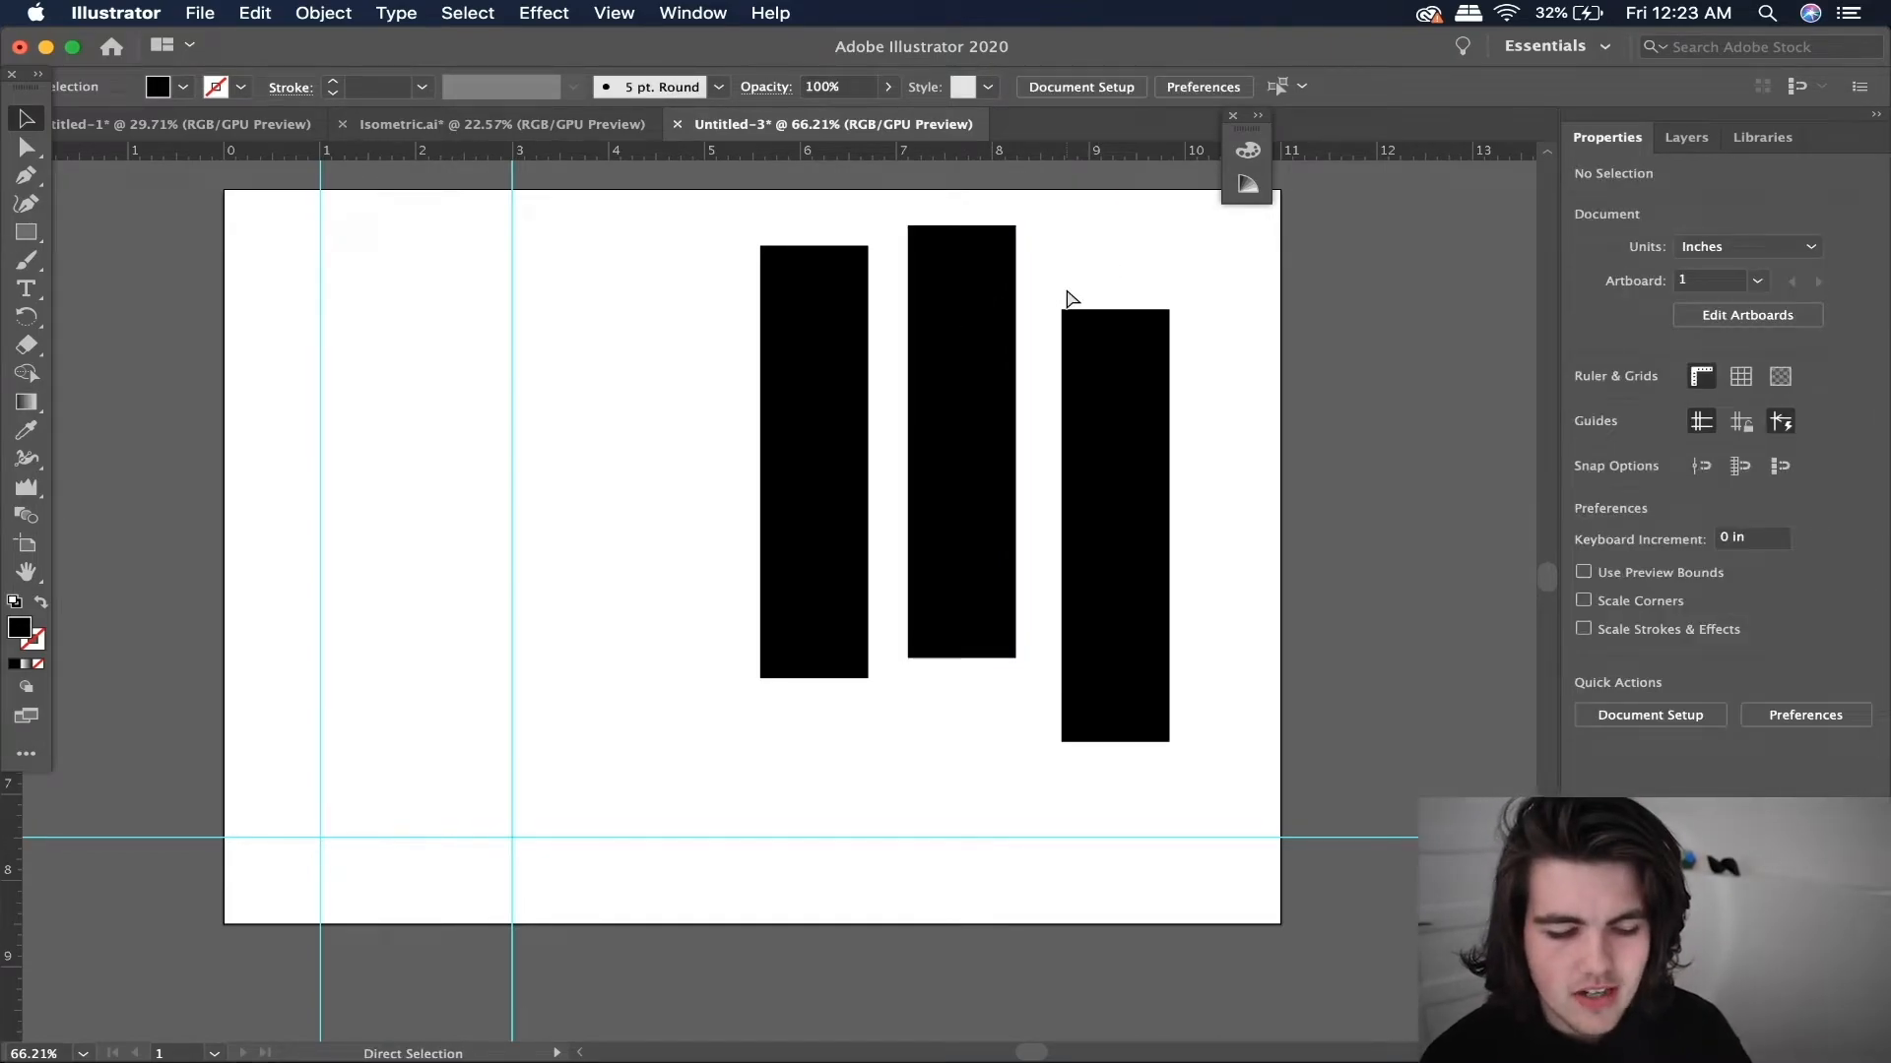
key(v)
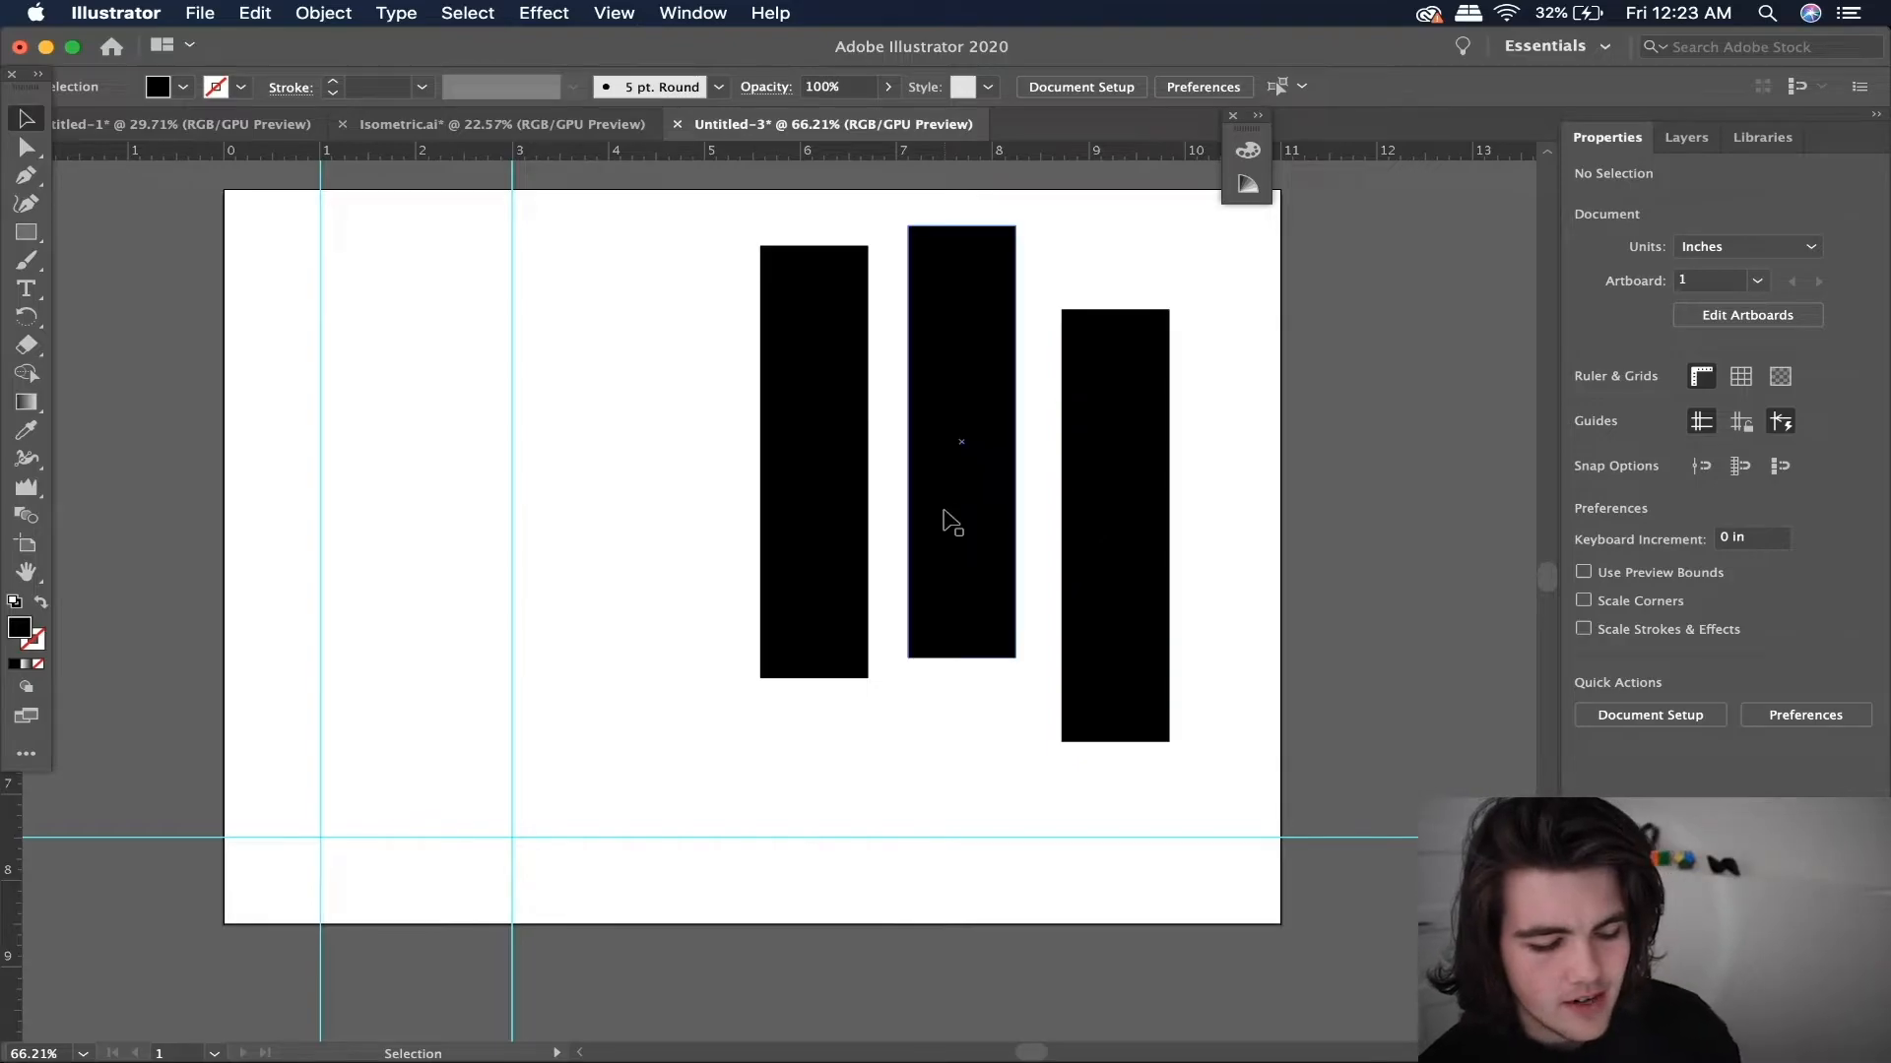
key(h)
drag(953, 465, 840, 545)
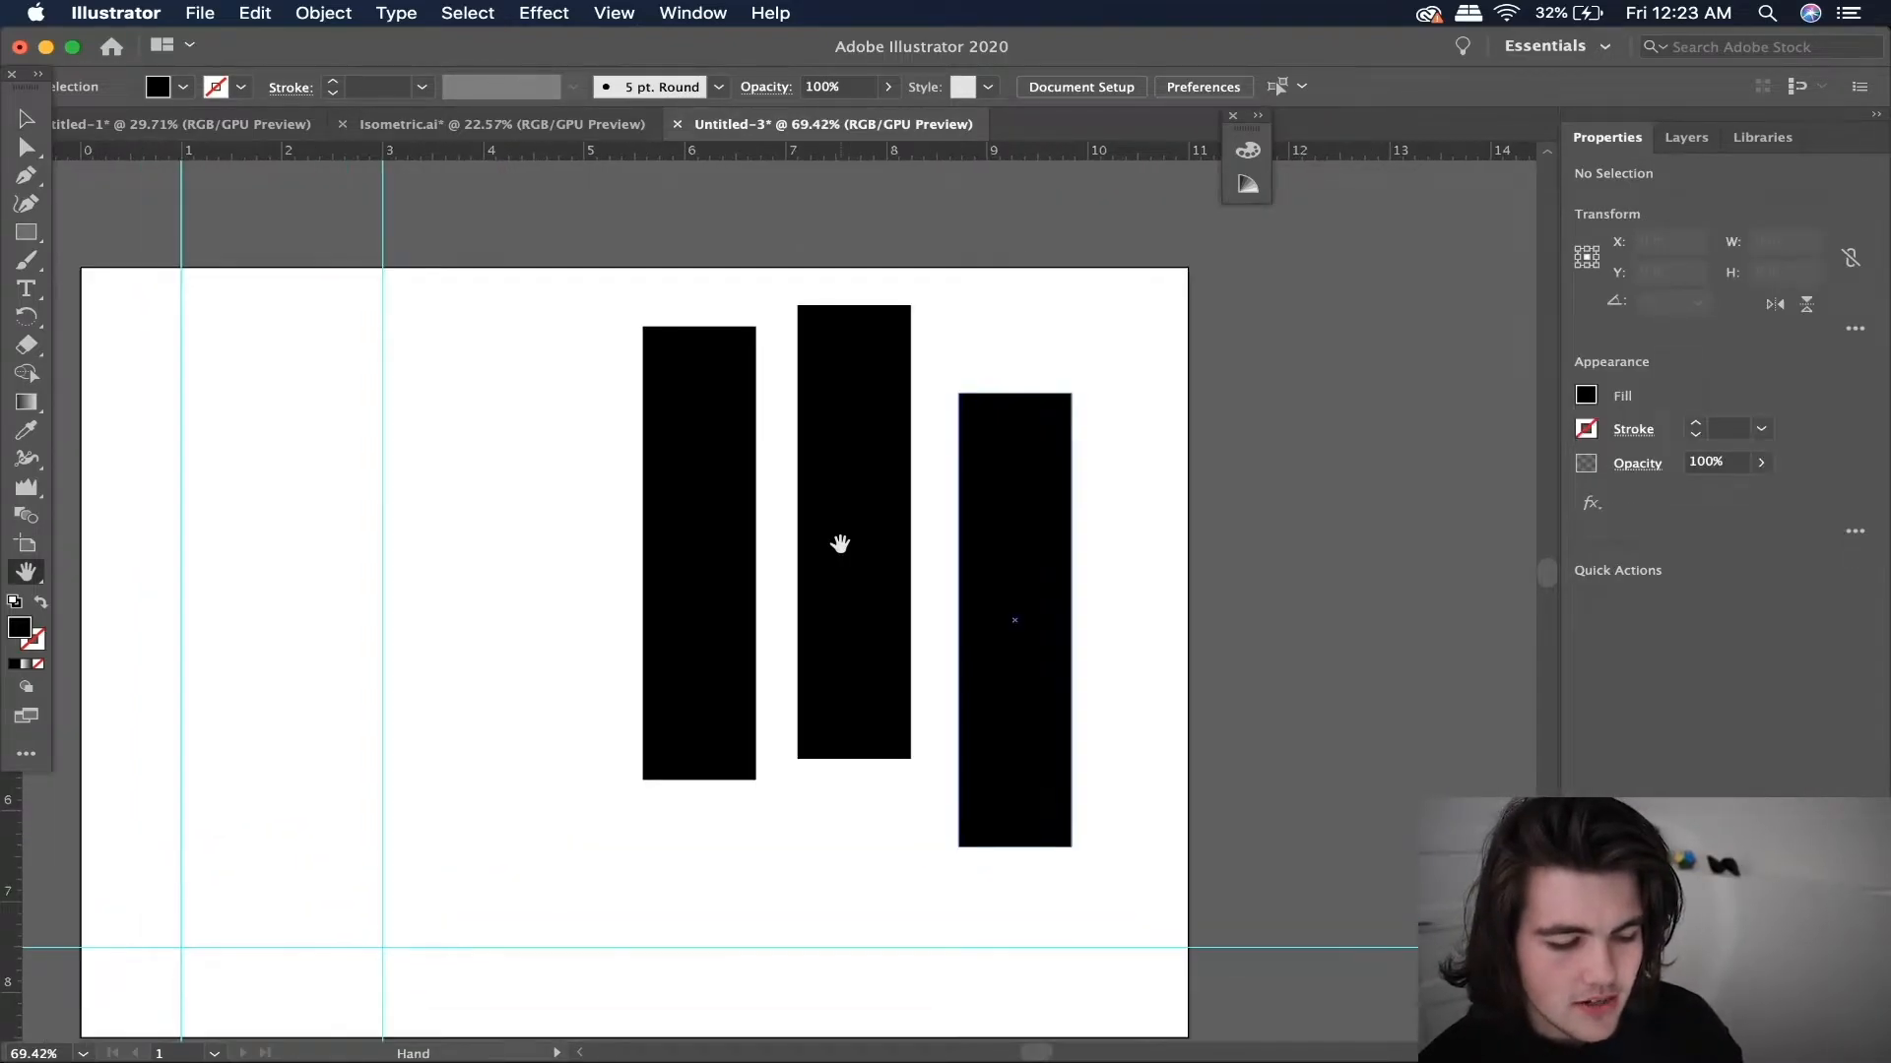
scroll(840, 544, left, 3)
scroll(840, 545, down, 5)
scroll(840, 545, right, 4)
scroll(840, 545, up, 5)
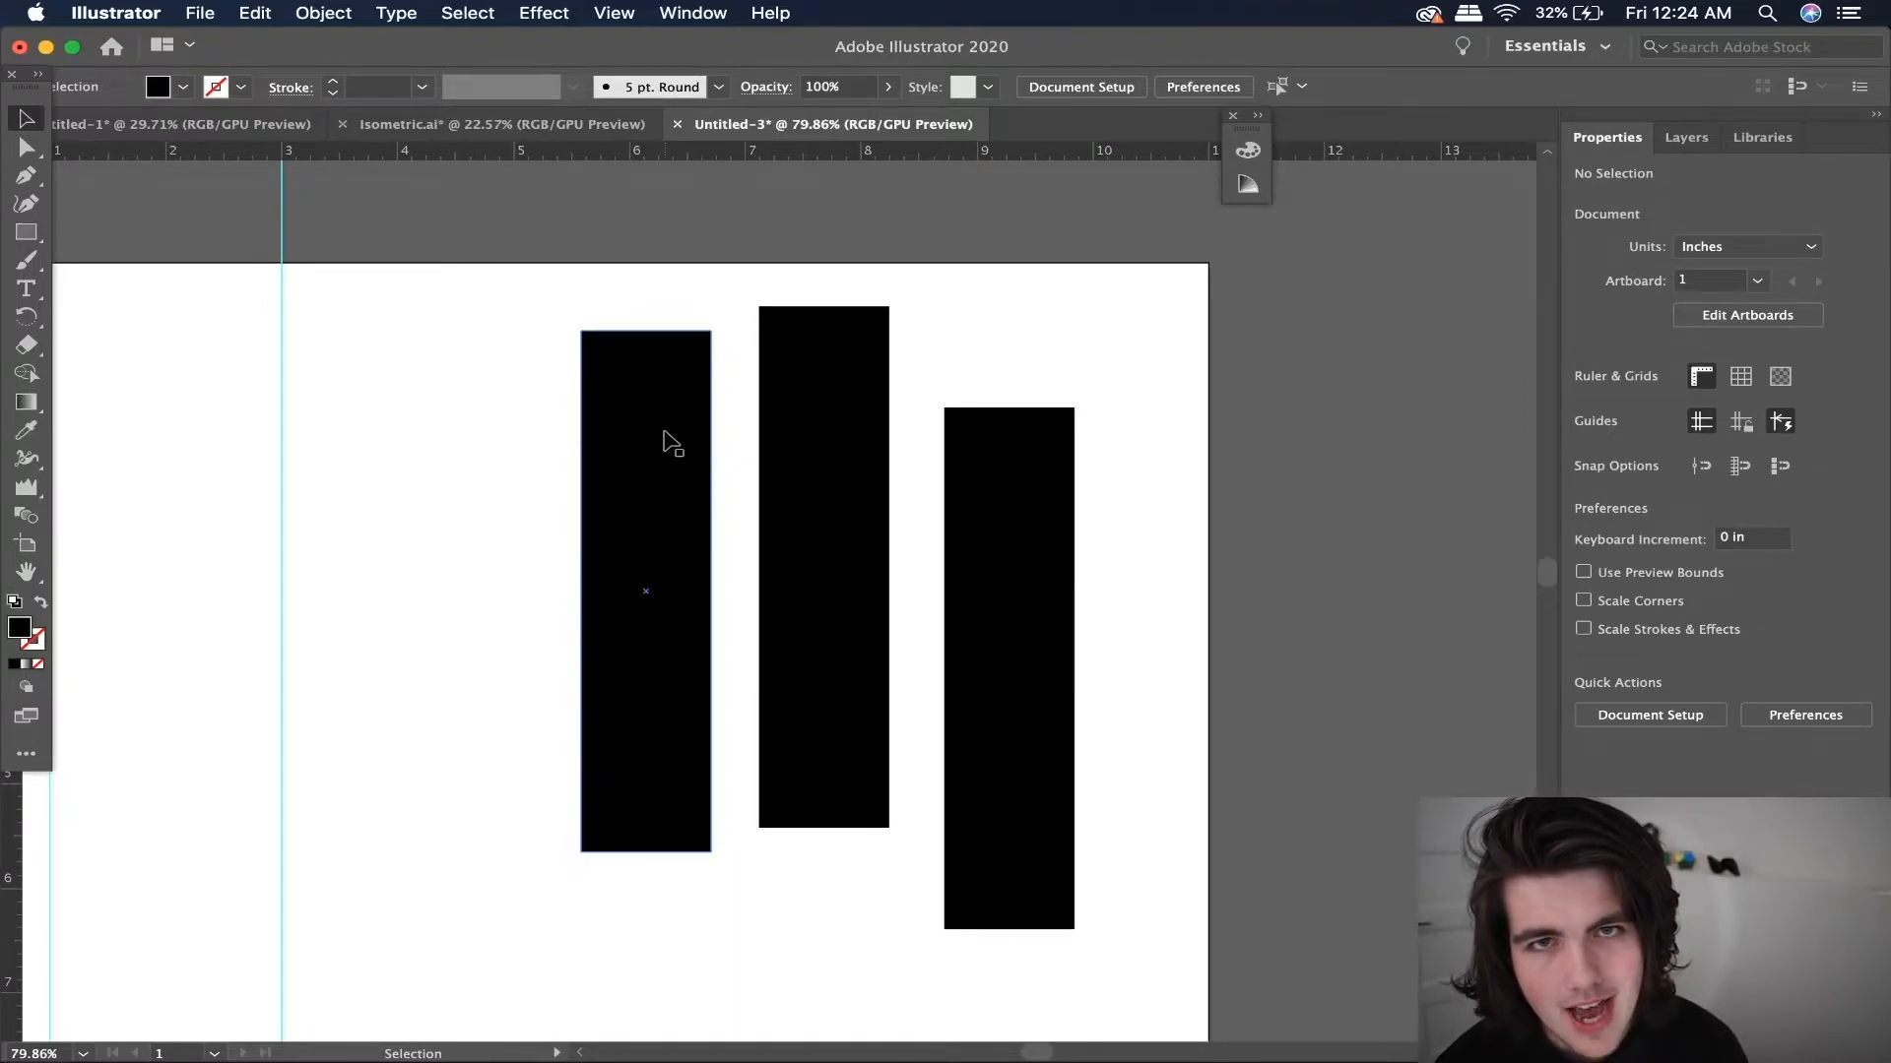
scroll(674, 438, down, 5)
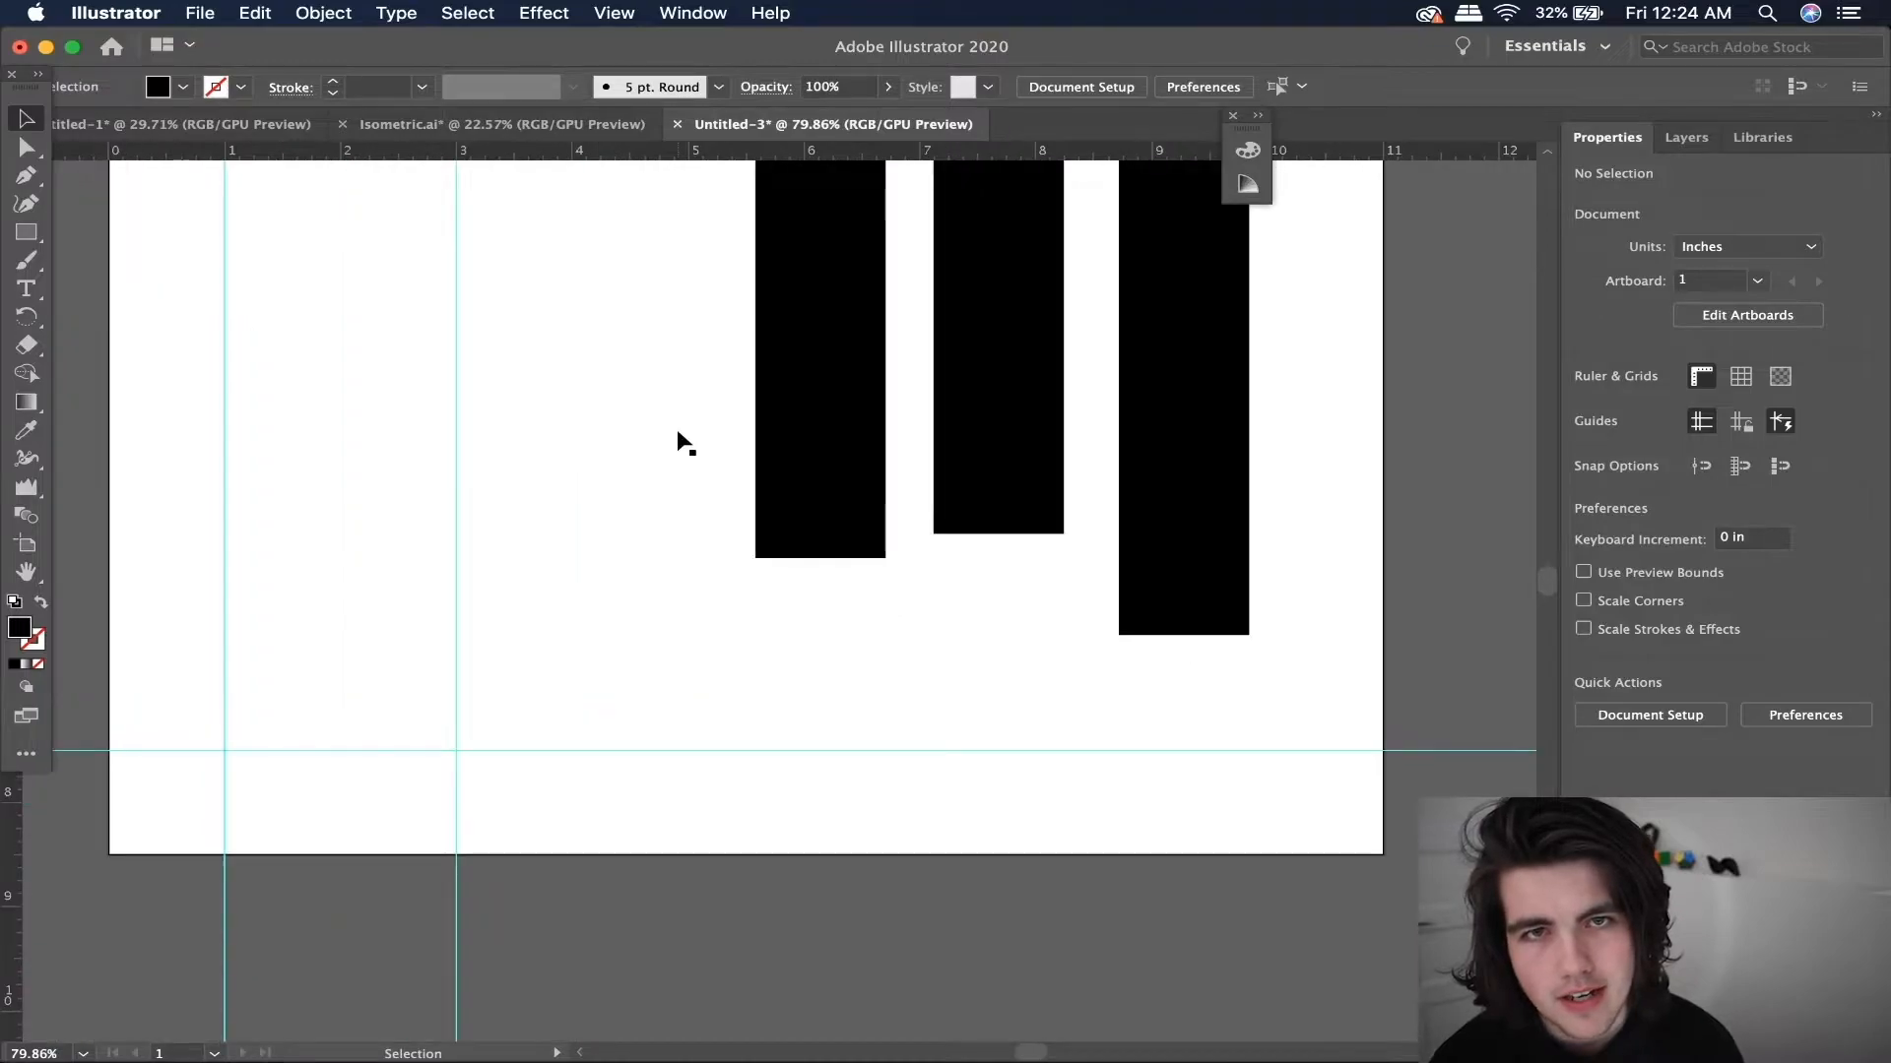
scroll(677, 441, right, 3)
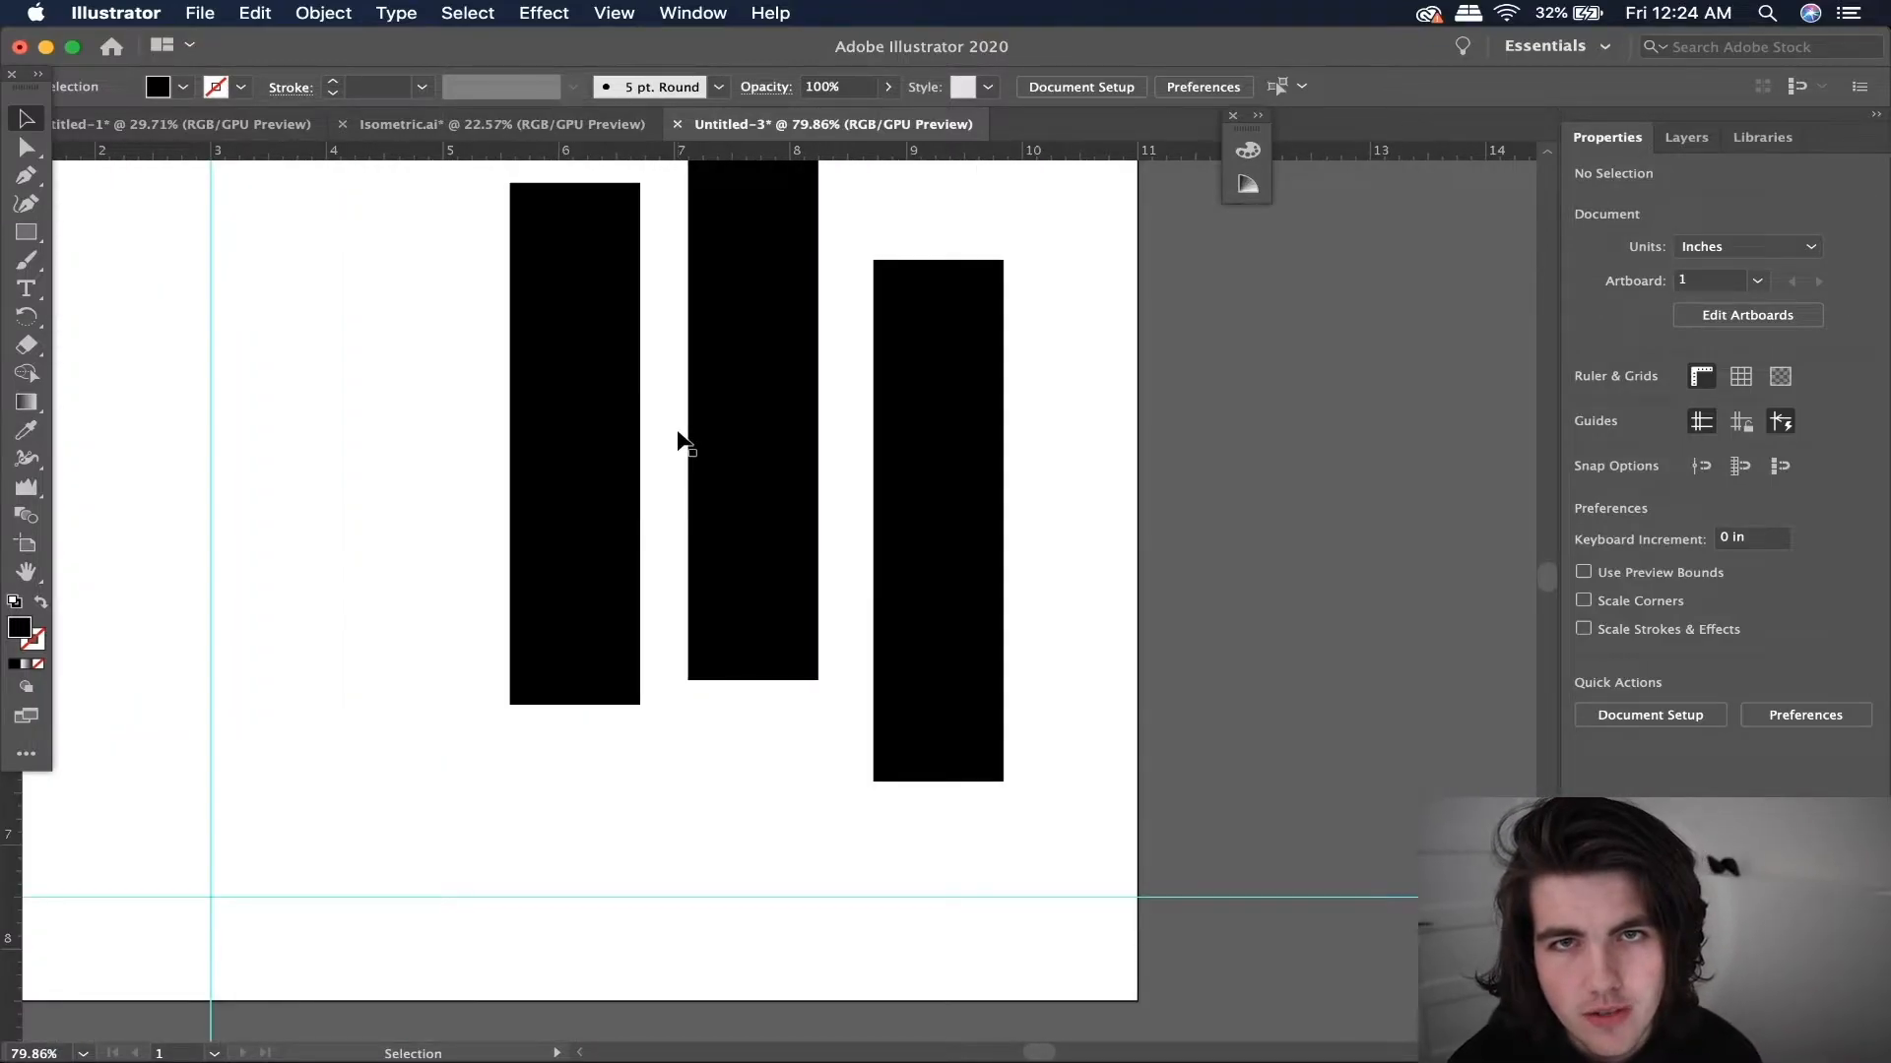
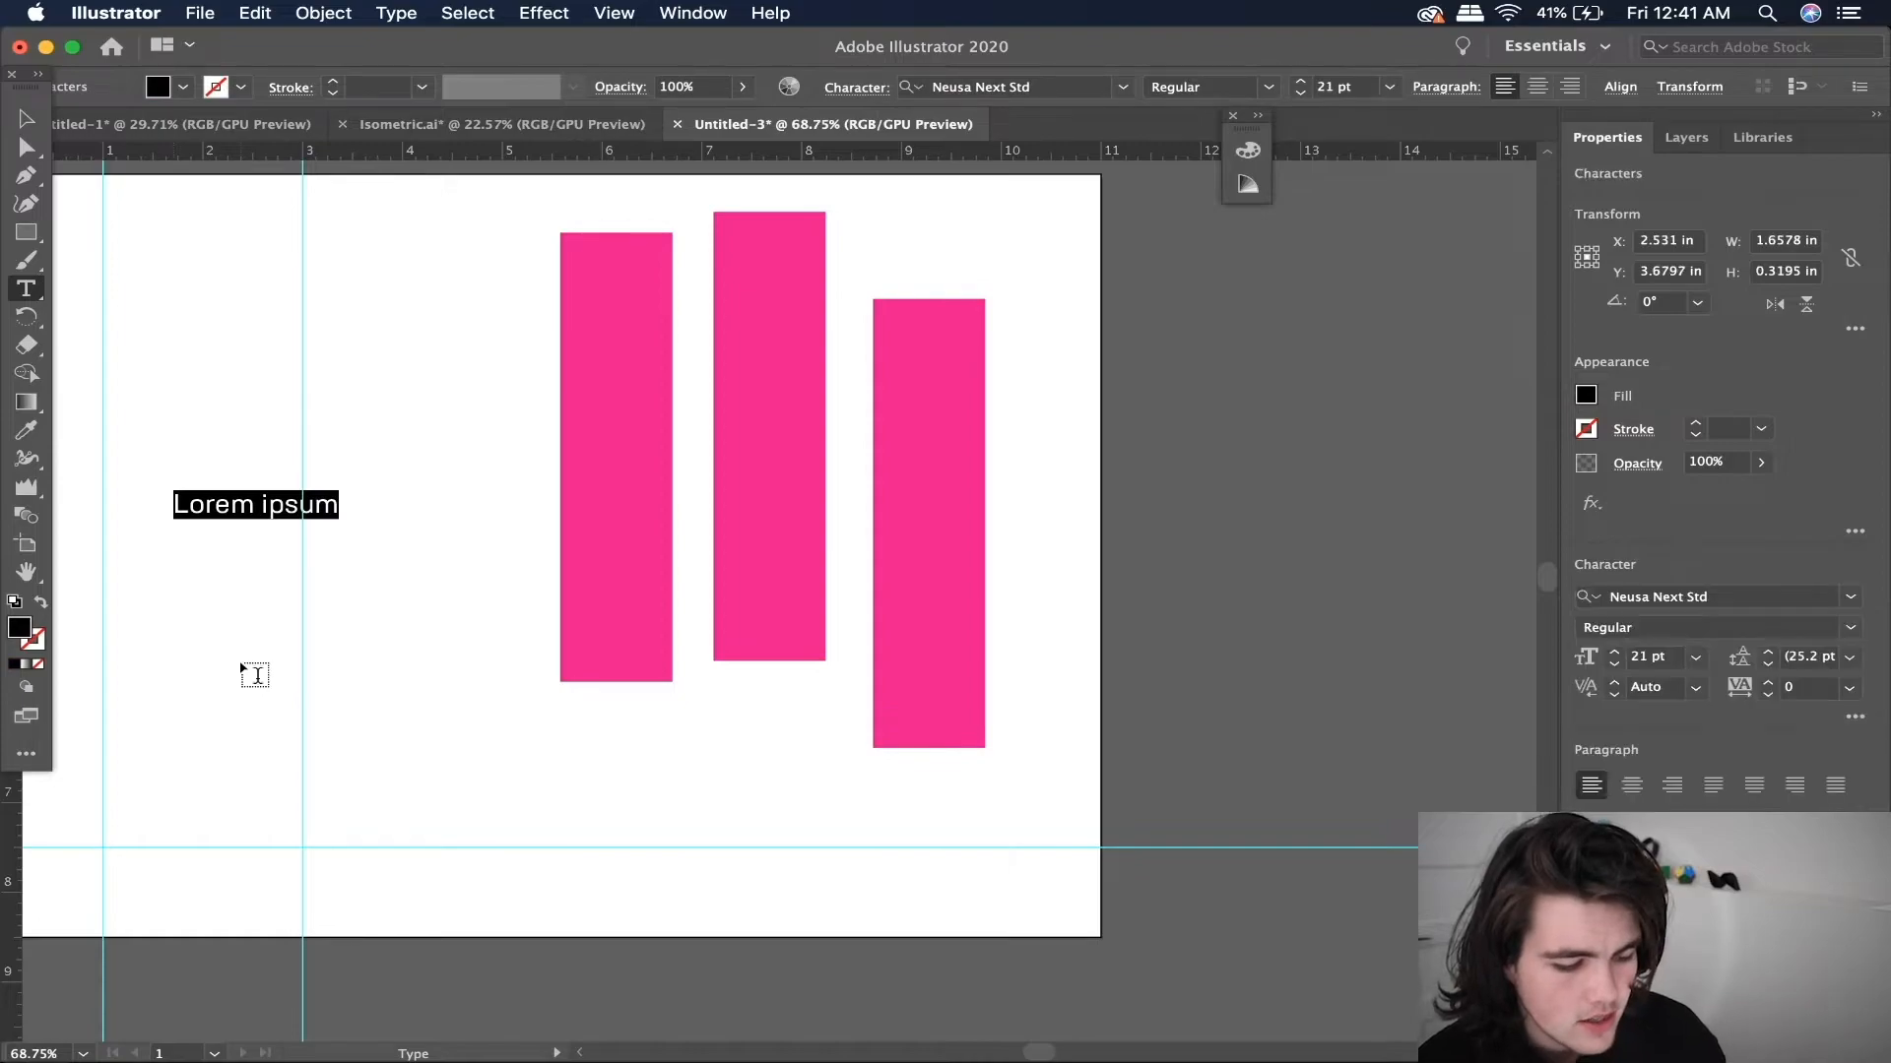
- Enter the text "YesqArts" beside the pink bars and format it as Bold at 72 pt
text(sqArts)
click(26, 118)
click(1268, 87)
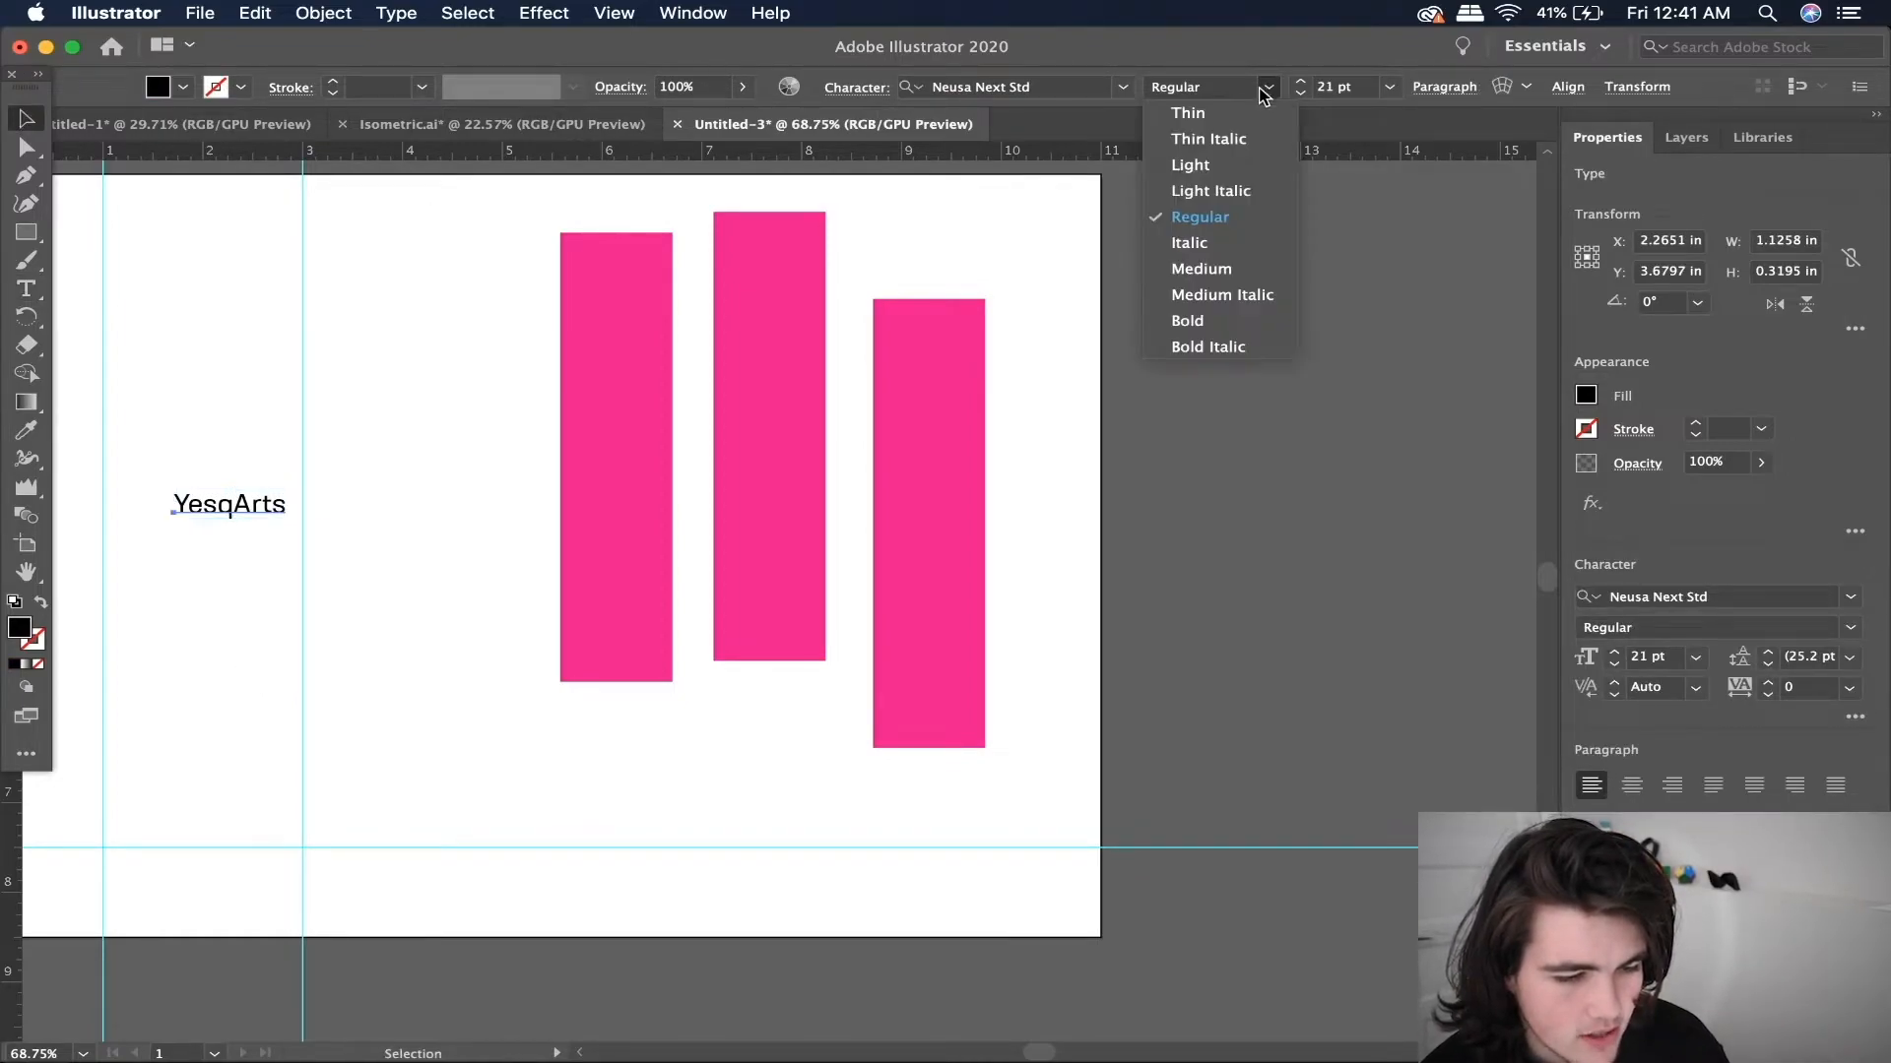
click(1187, 321)
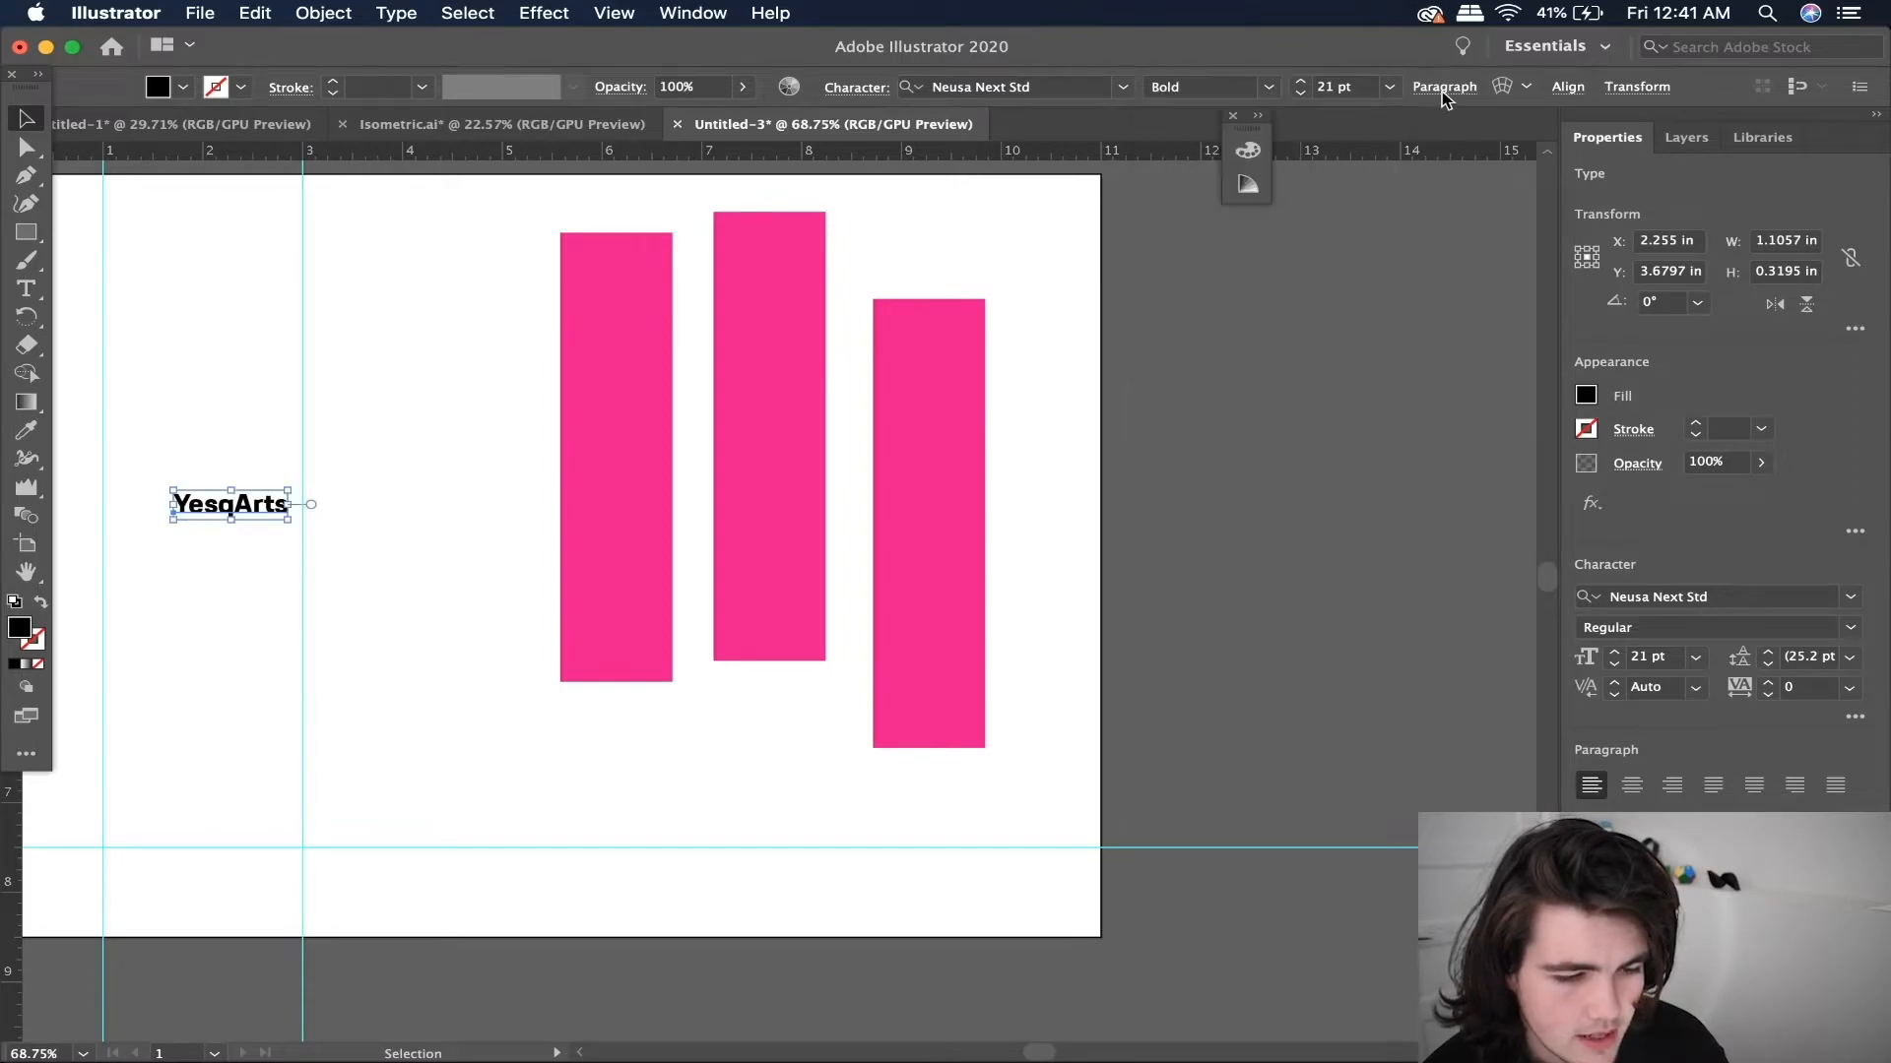
click(1388, 87)
click(1414, 508)
- Add the text "Graphic Design" below the YesqArts heading in Light style at 18 pt
key(t)
click(201, 642)
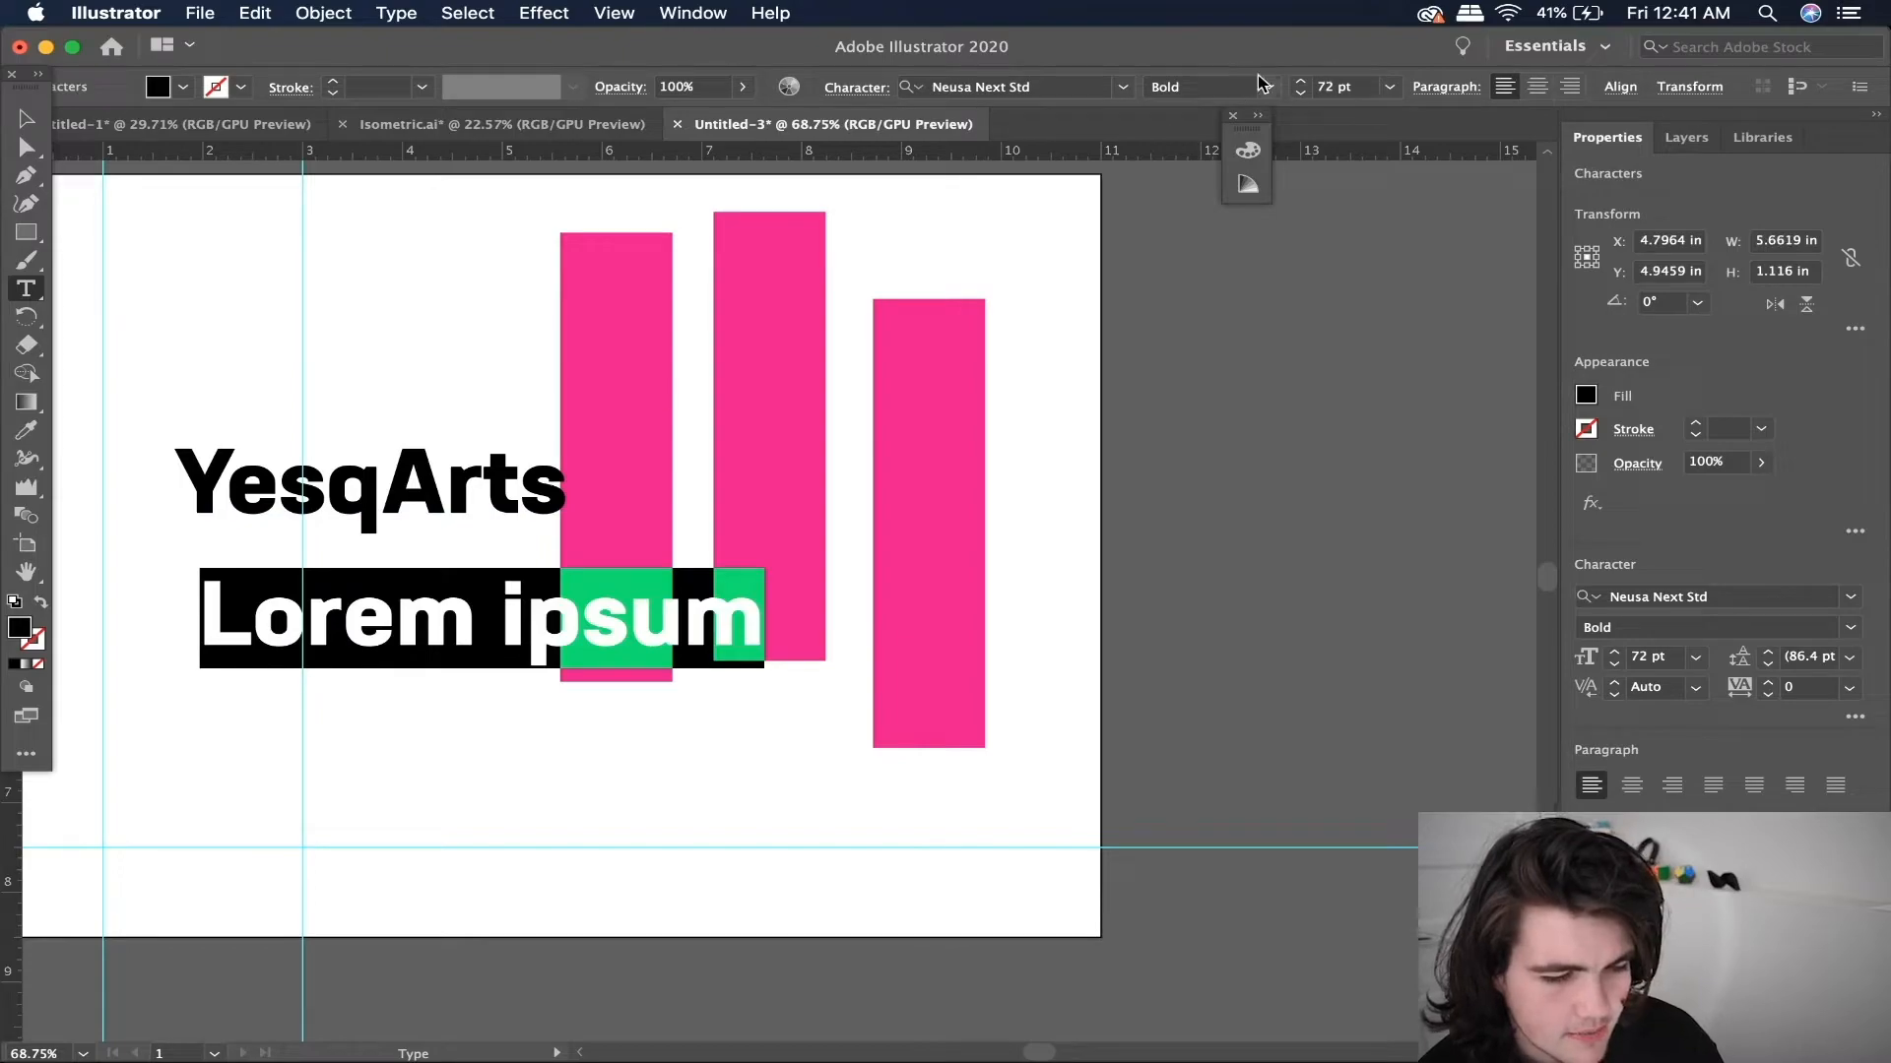
click(1268, 86)
click(1264, 167)
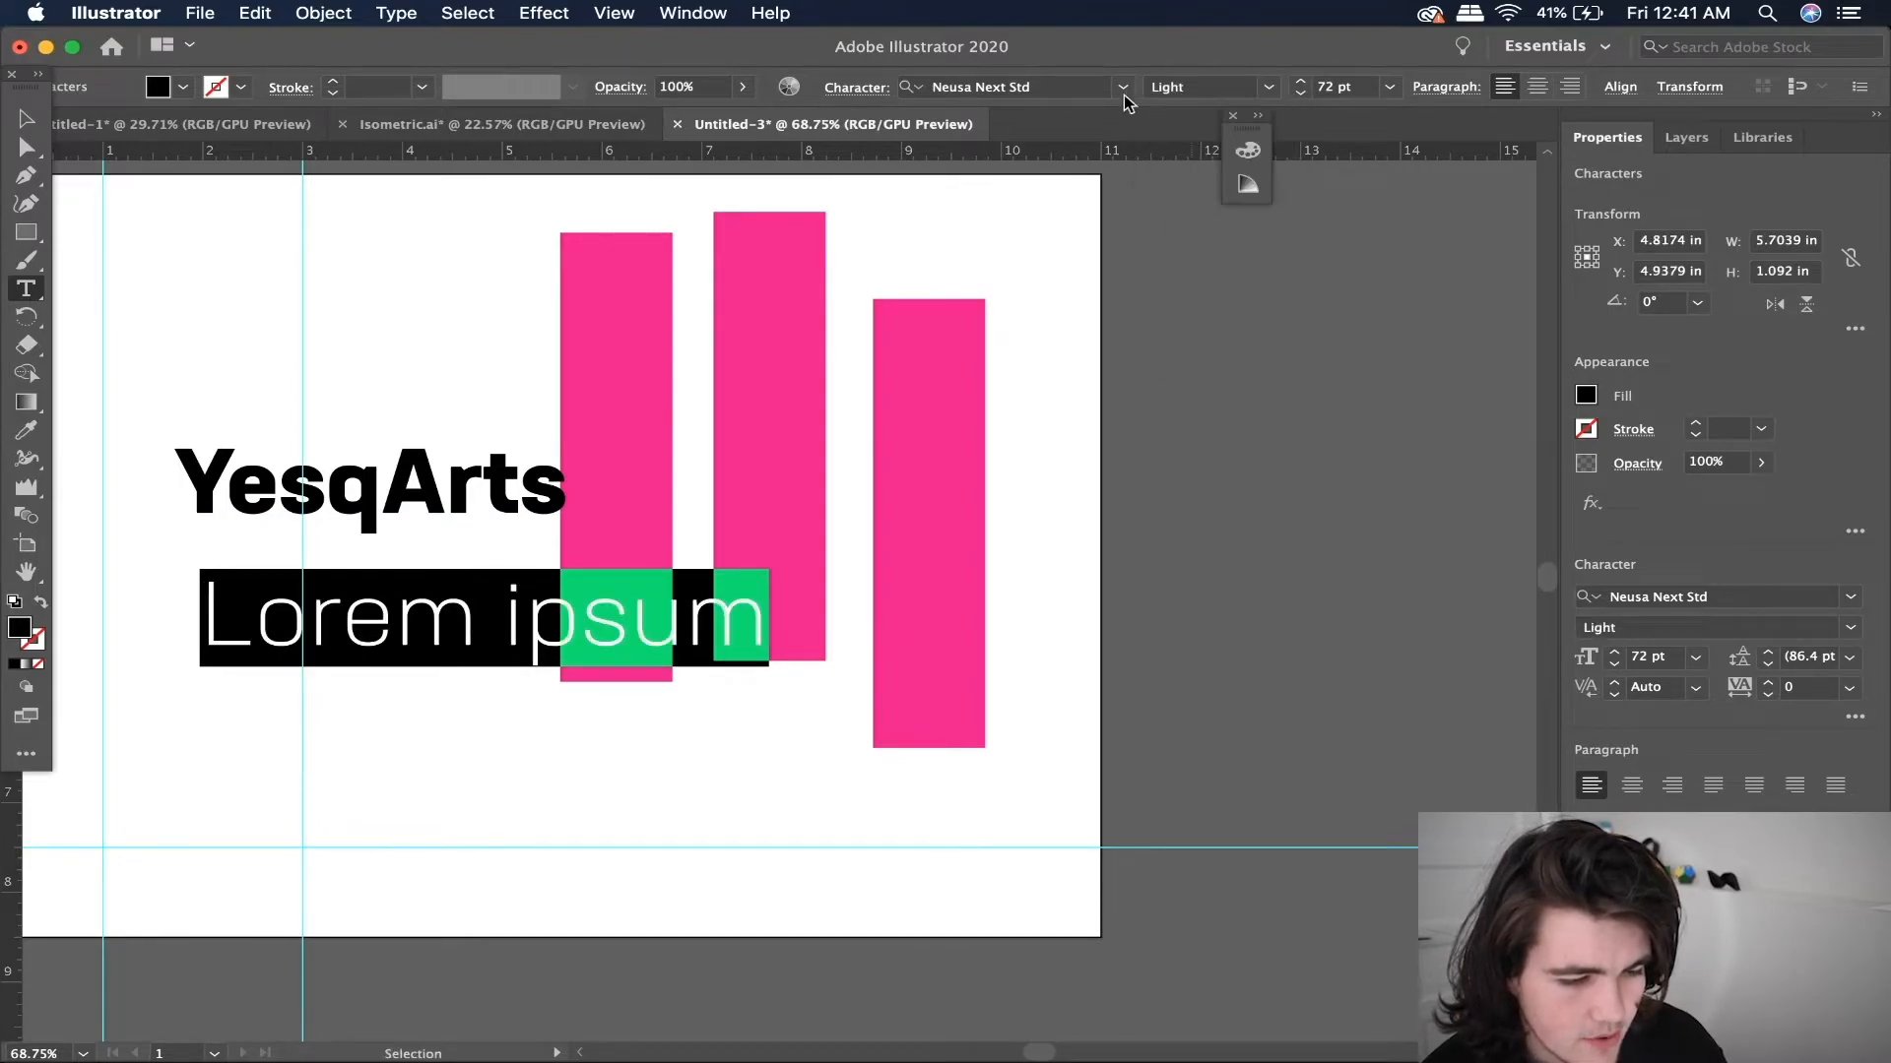
click(1388, 87)
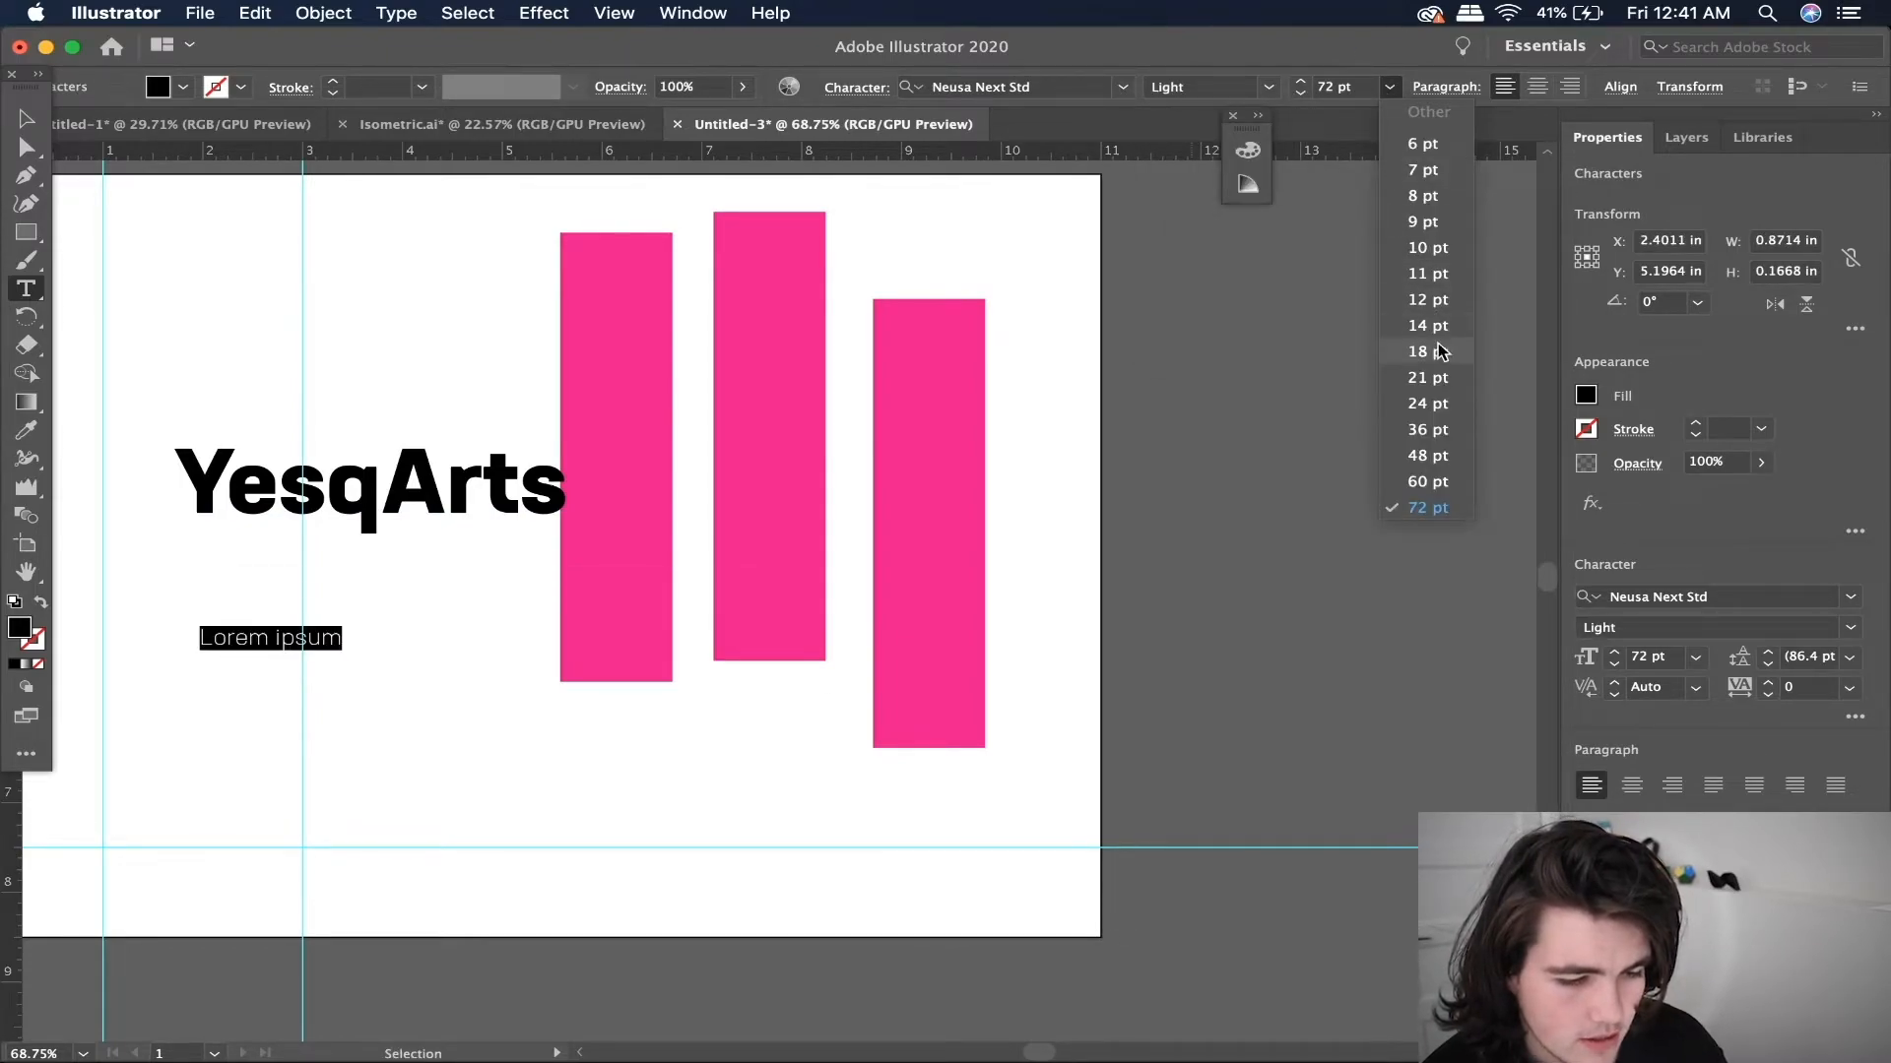
click(1398, 352)
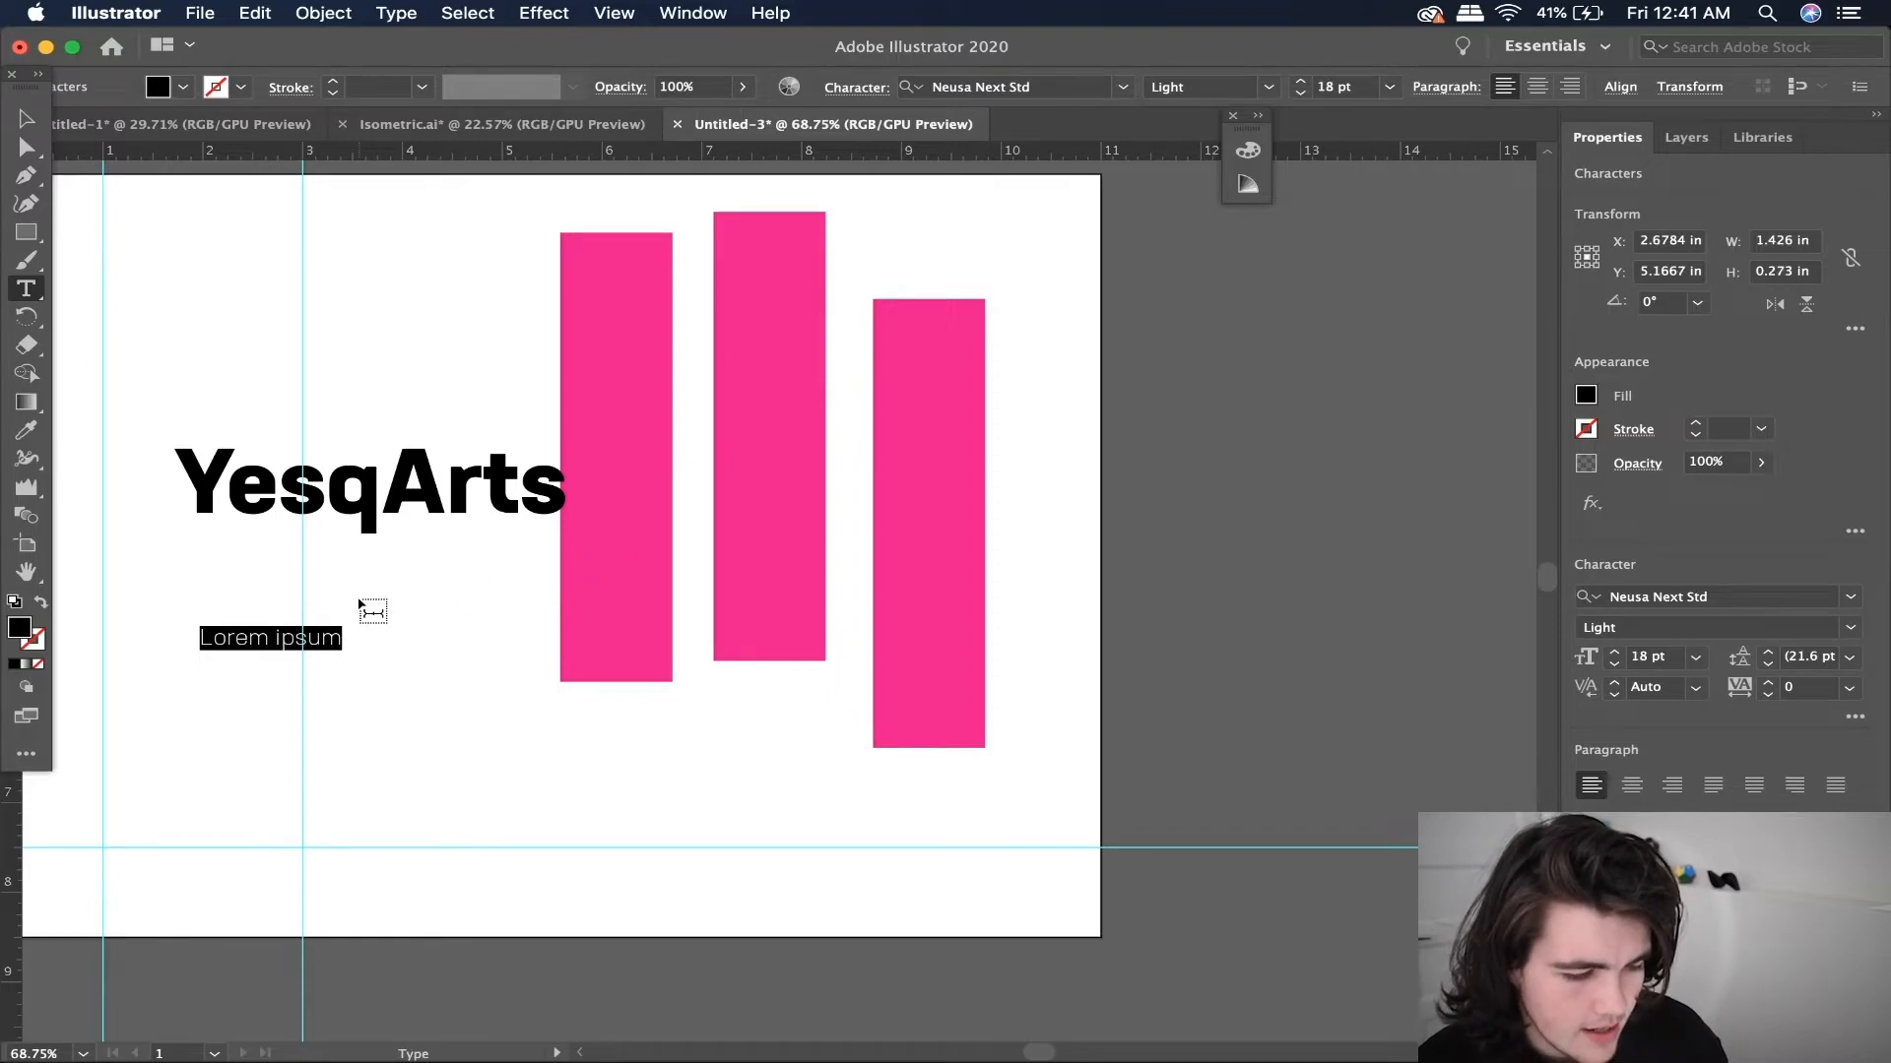
text(Graphic Desi)
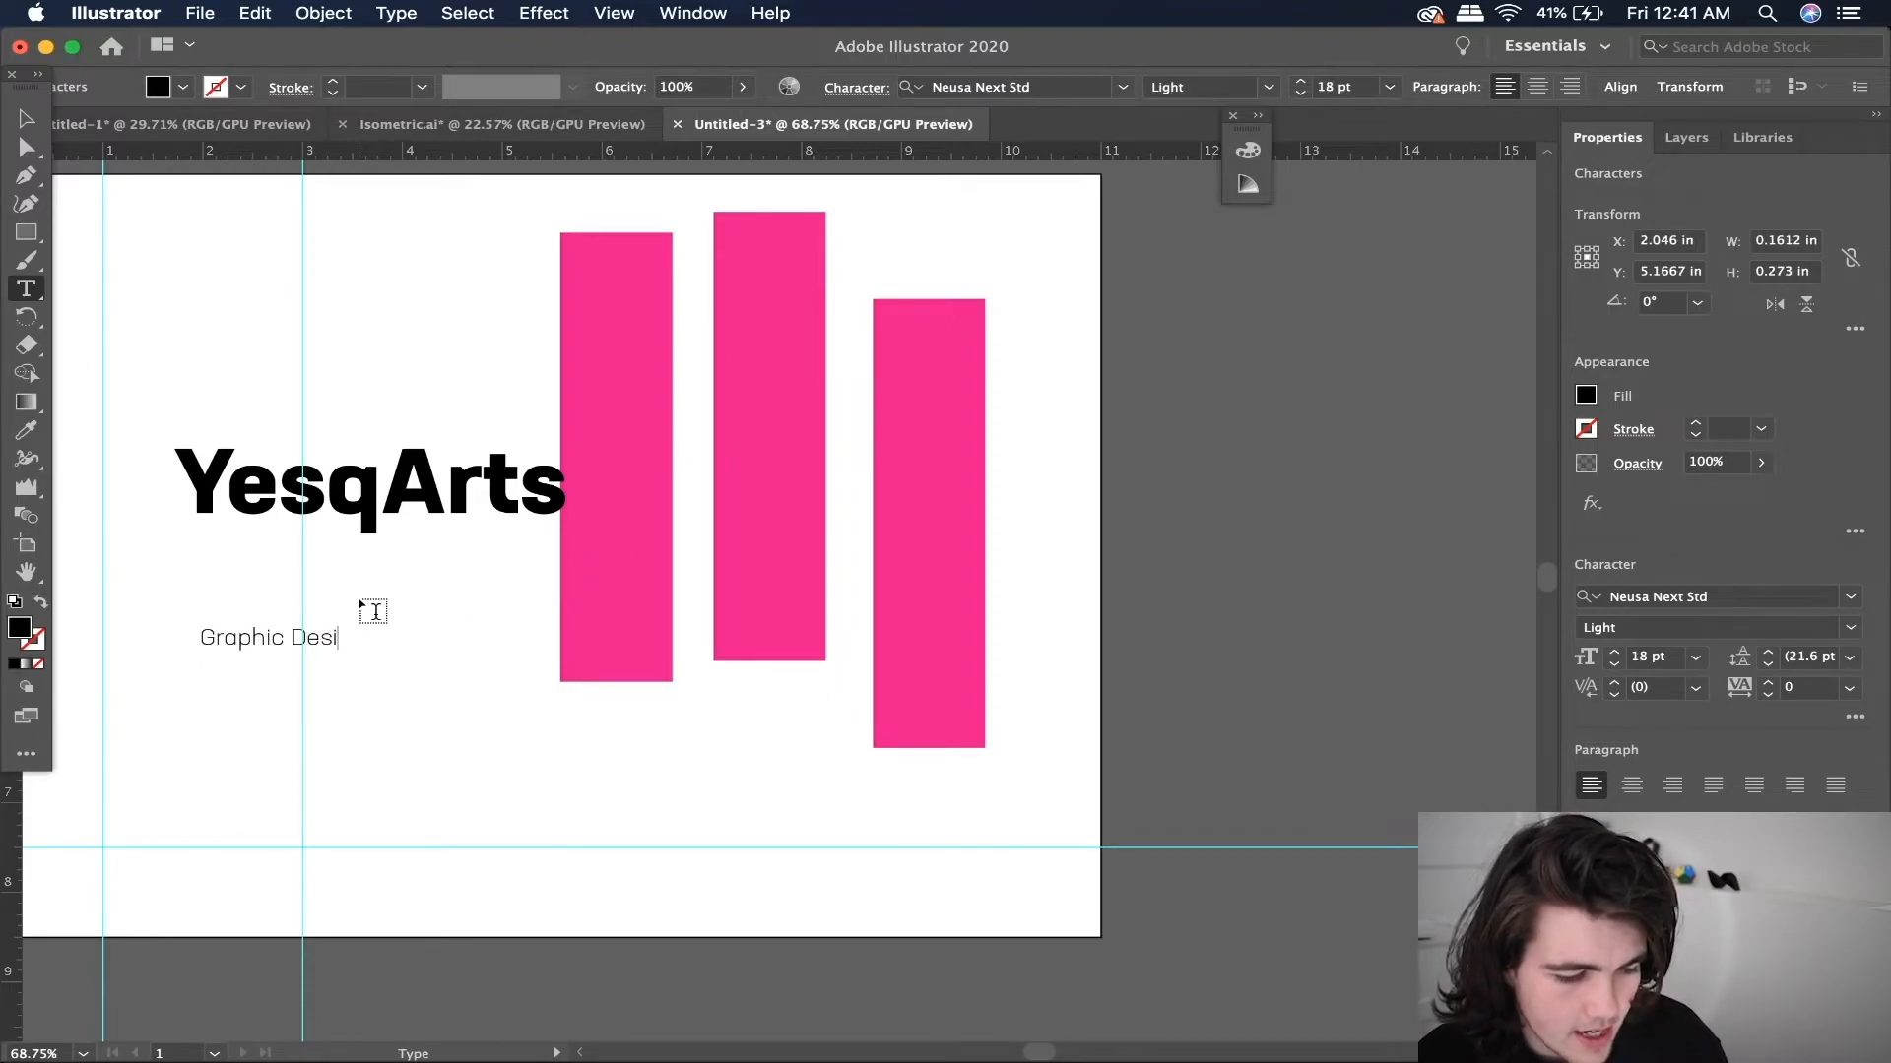
text(gn)
key(Escape)
- Try stretching the "Graphic Design" text, undo it, and copy the YesqArts heading's style onto it with the Eyedropper
drag(367, 638, 615, 635)
key(super+z)
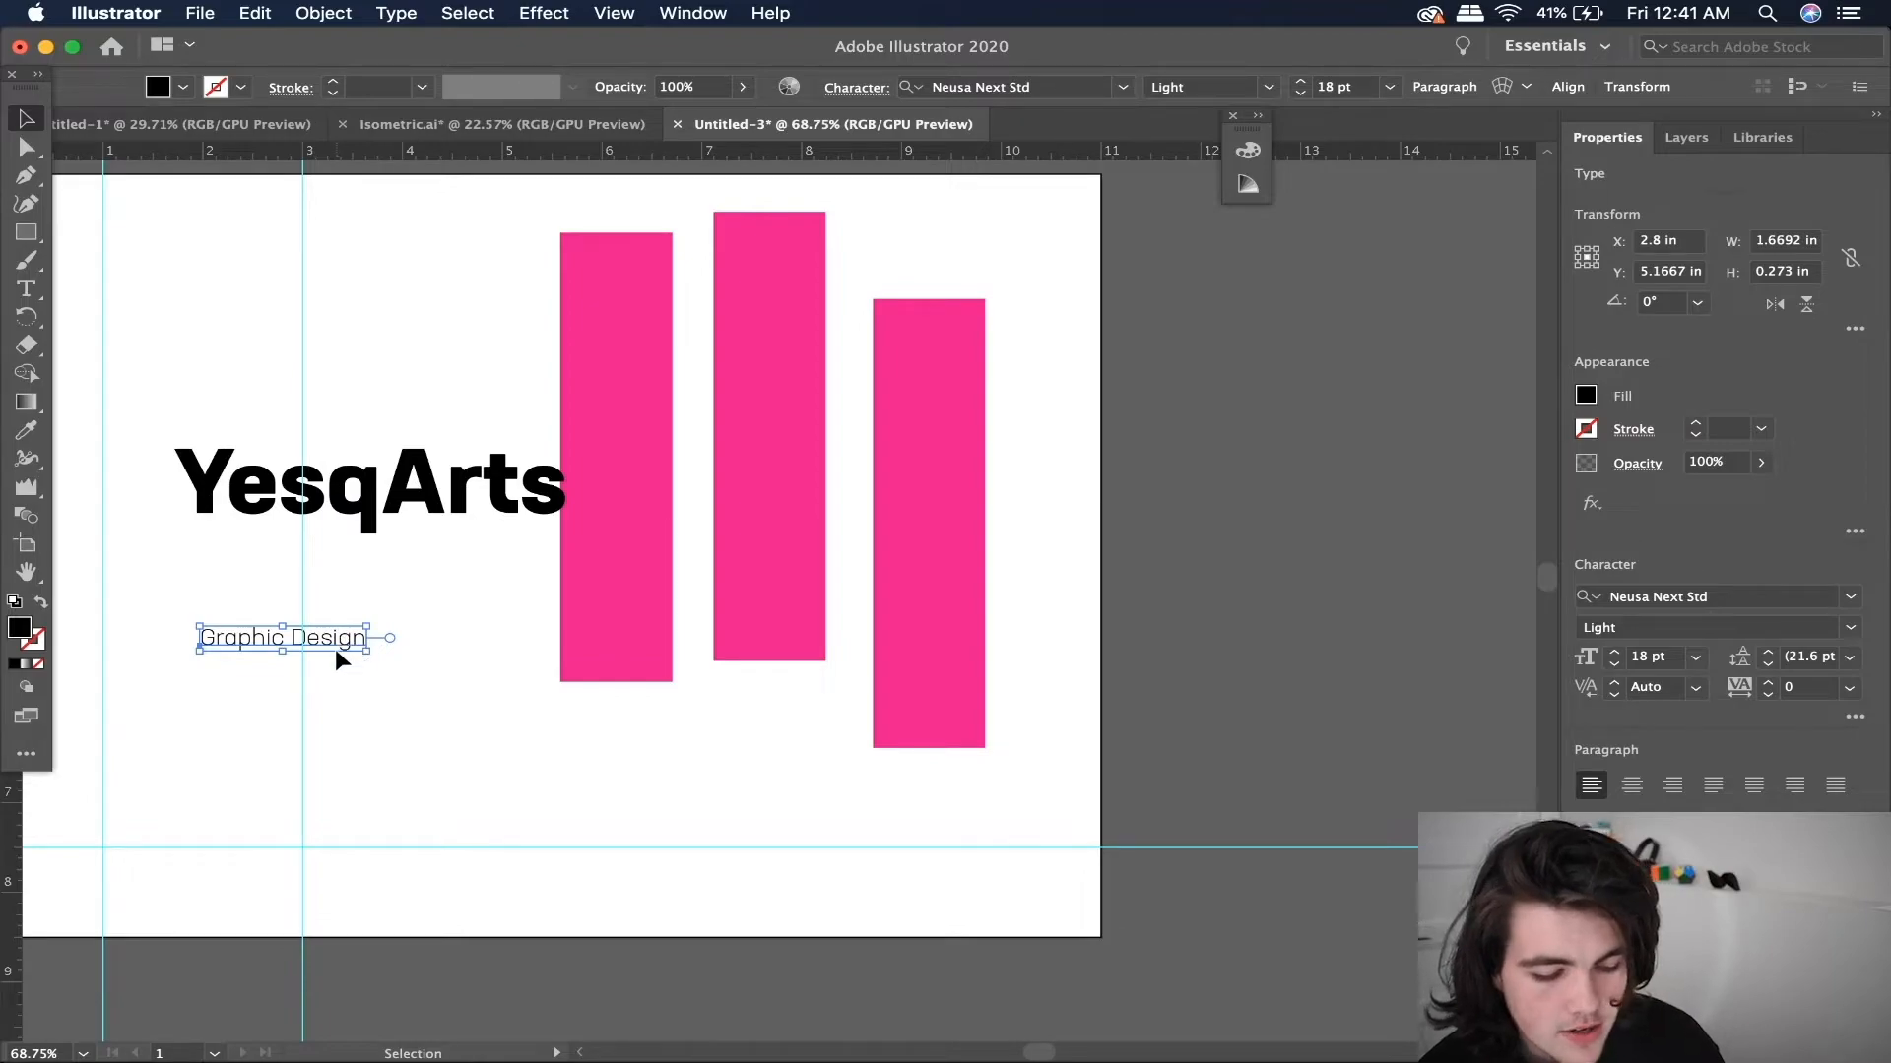
key(i)
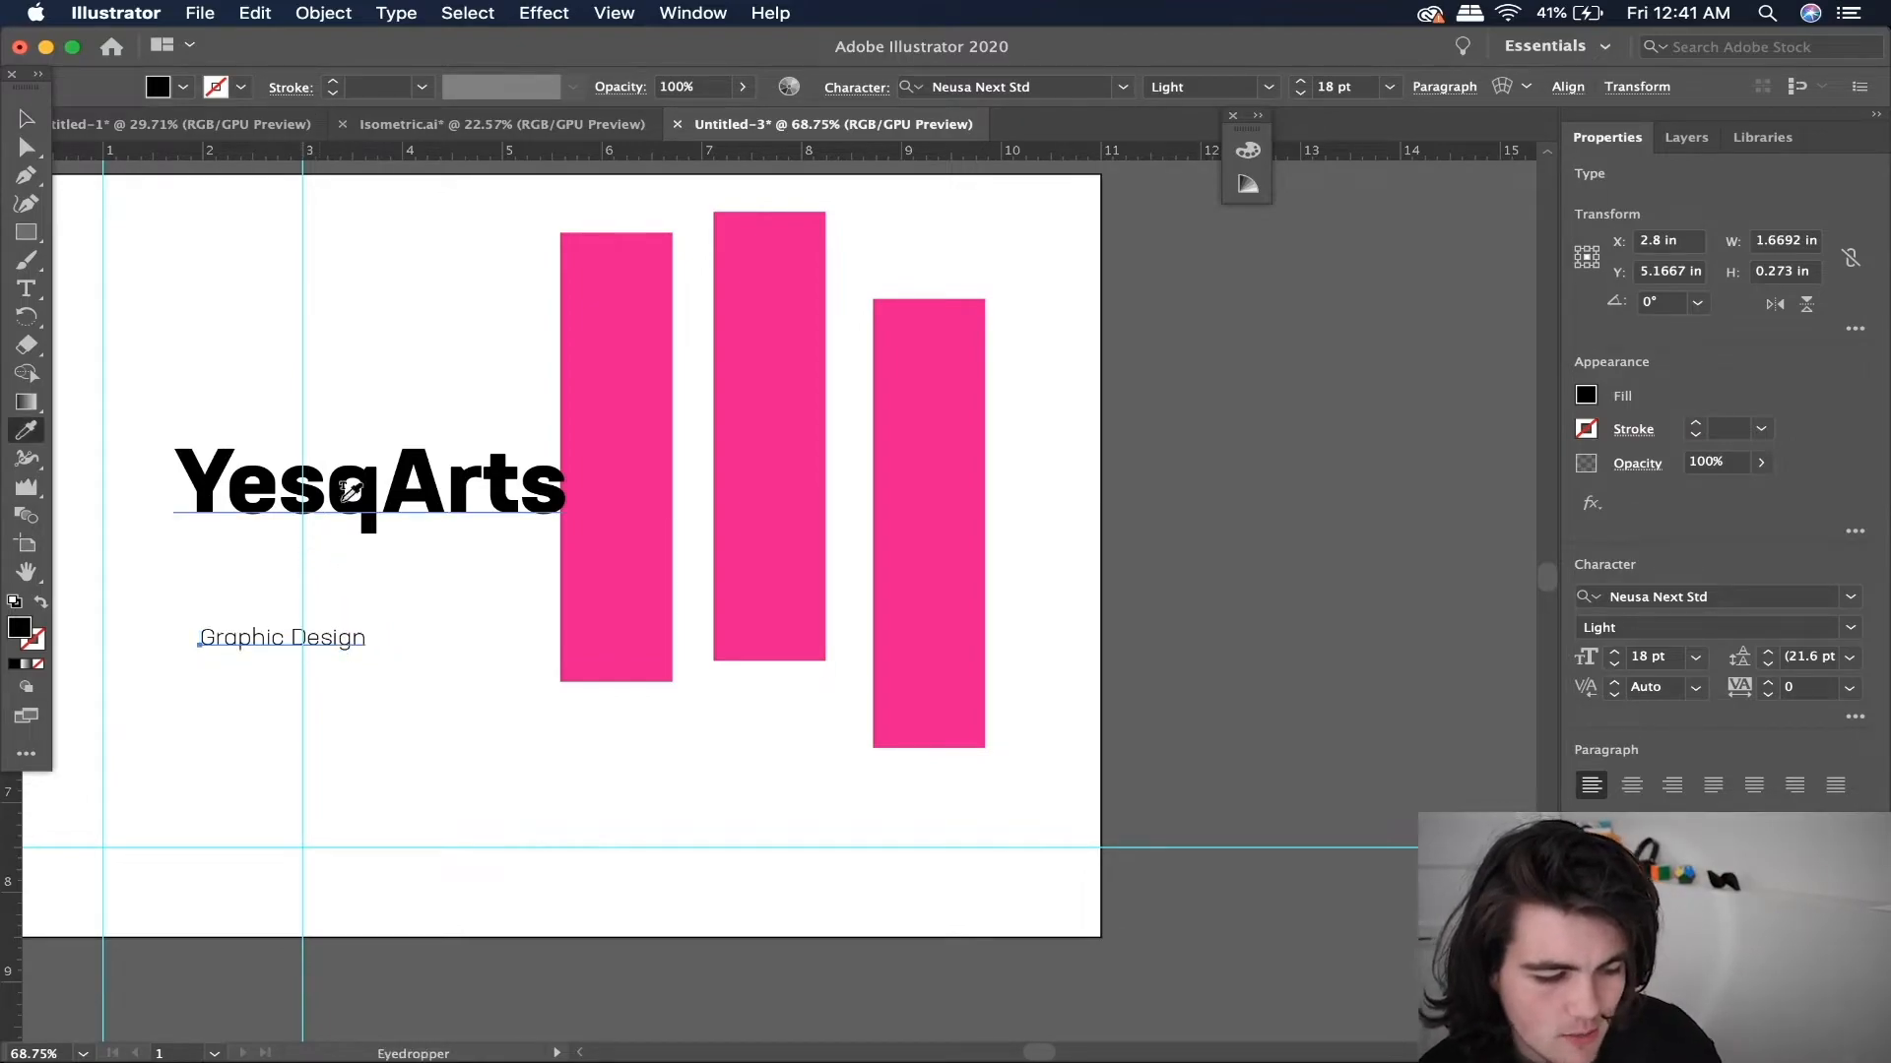
click(356, 486)
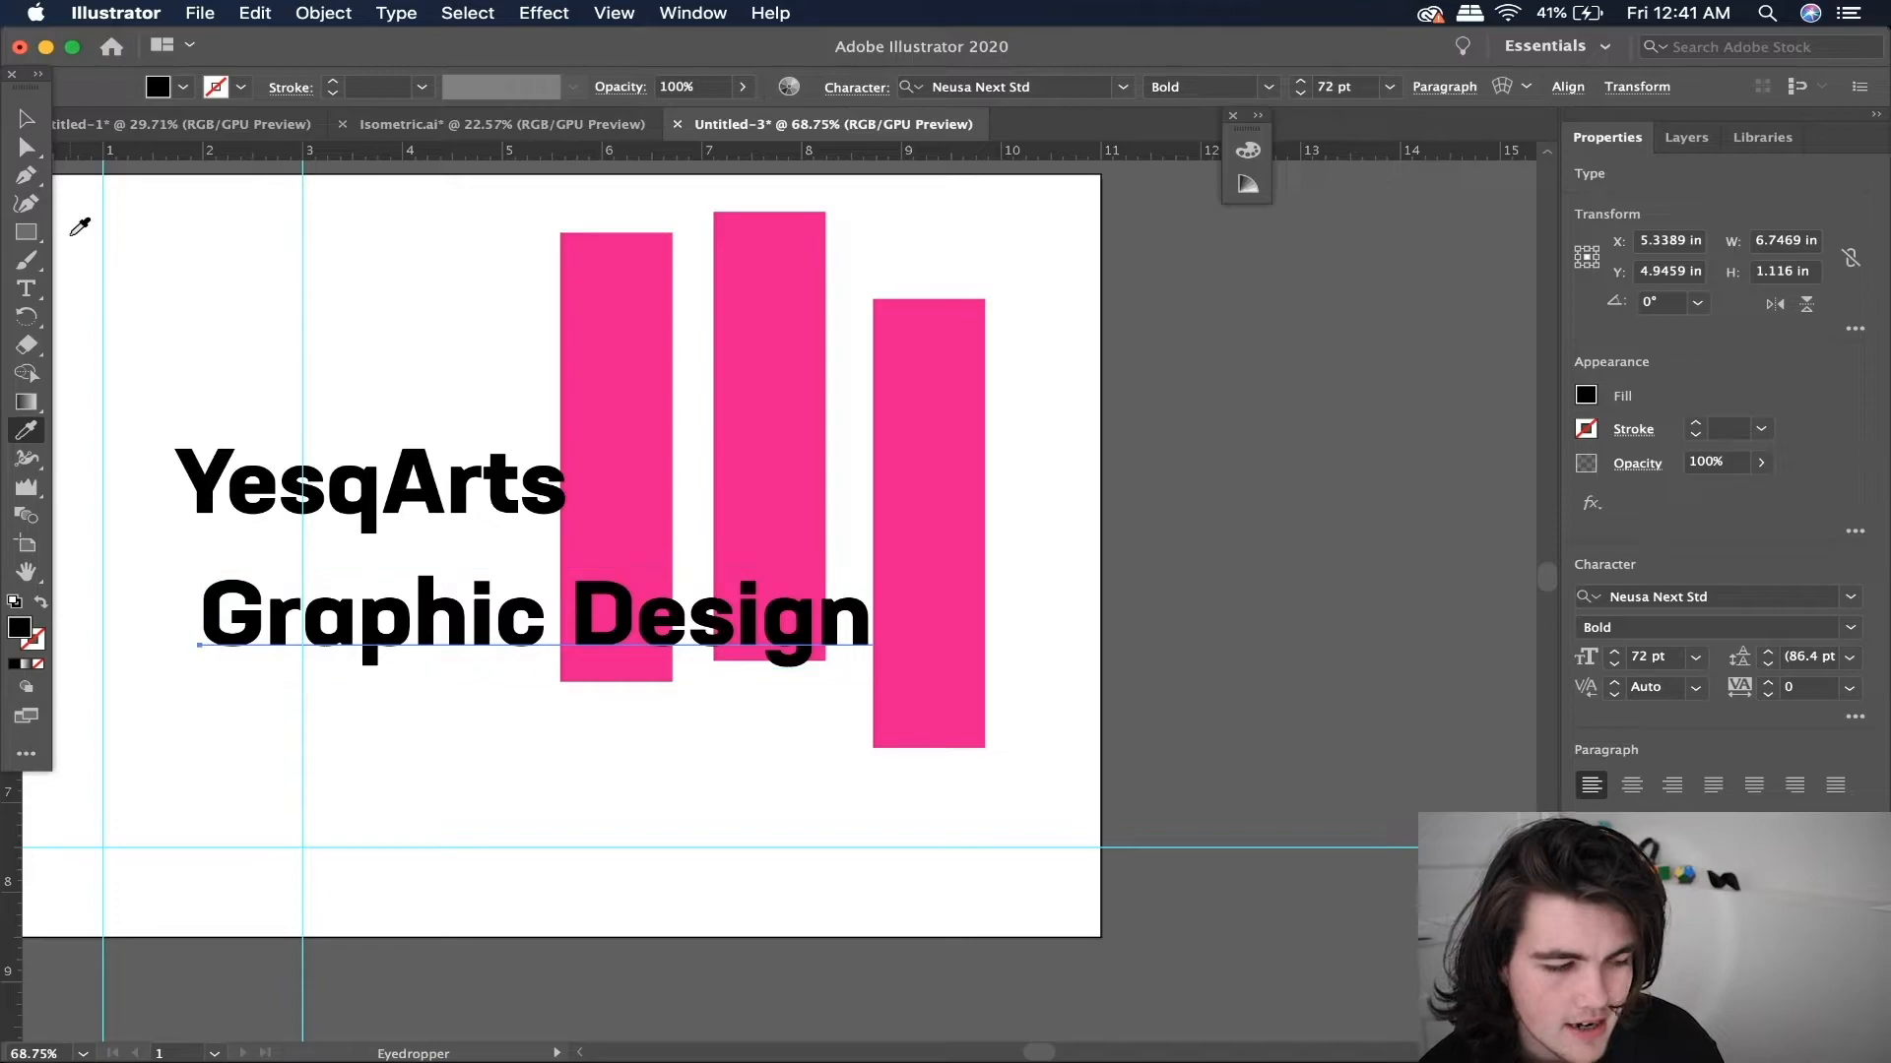
click(29, 119)
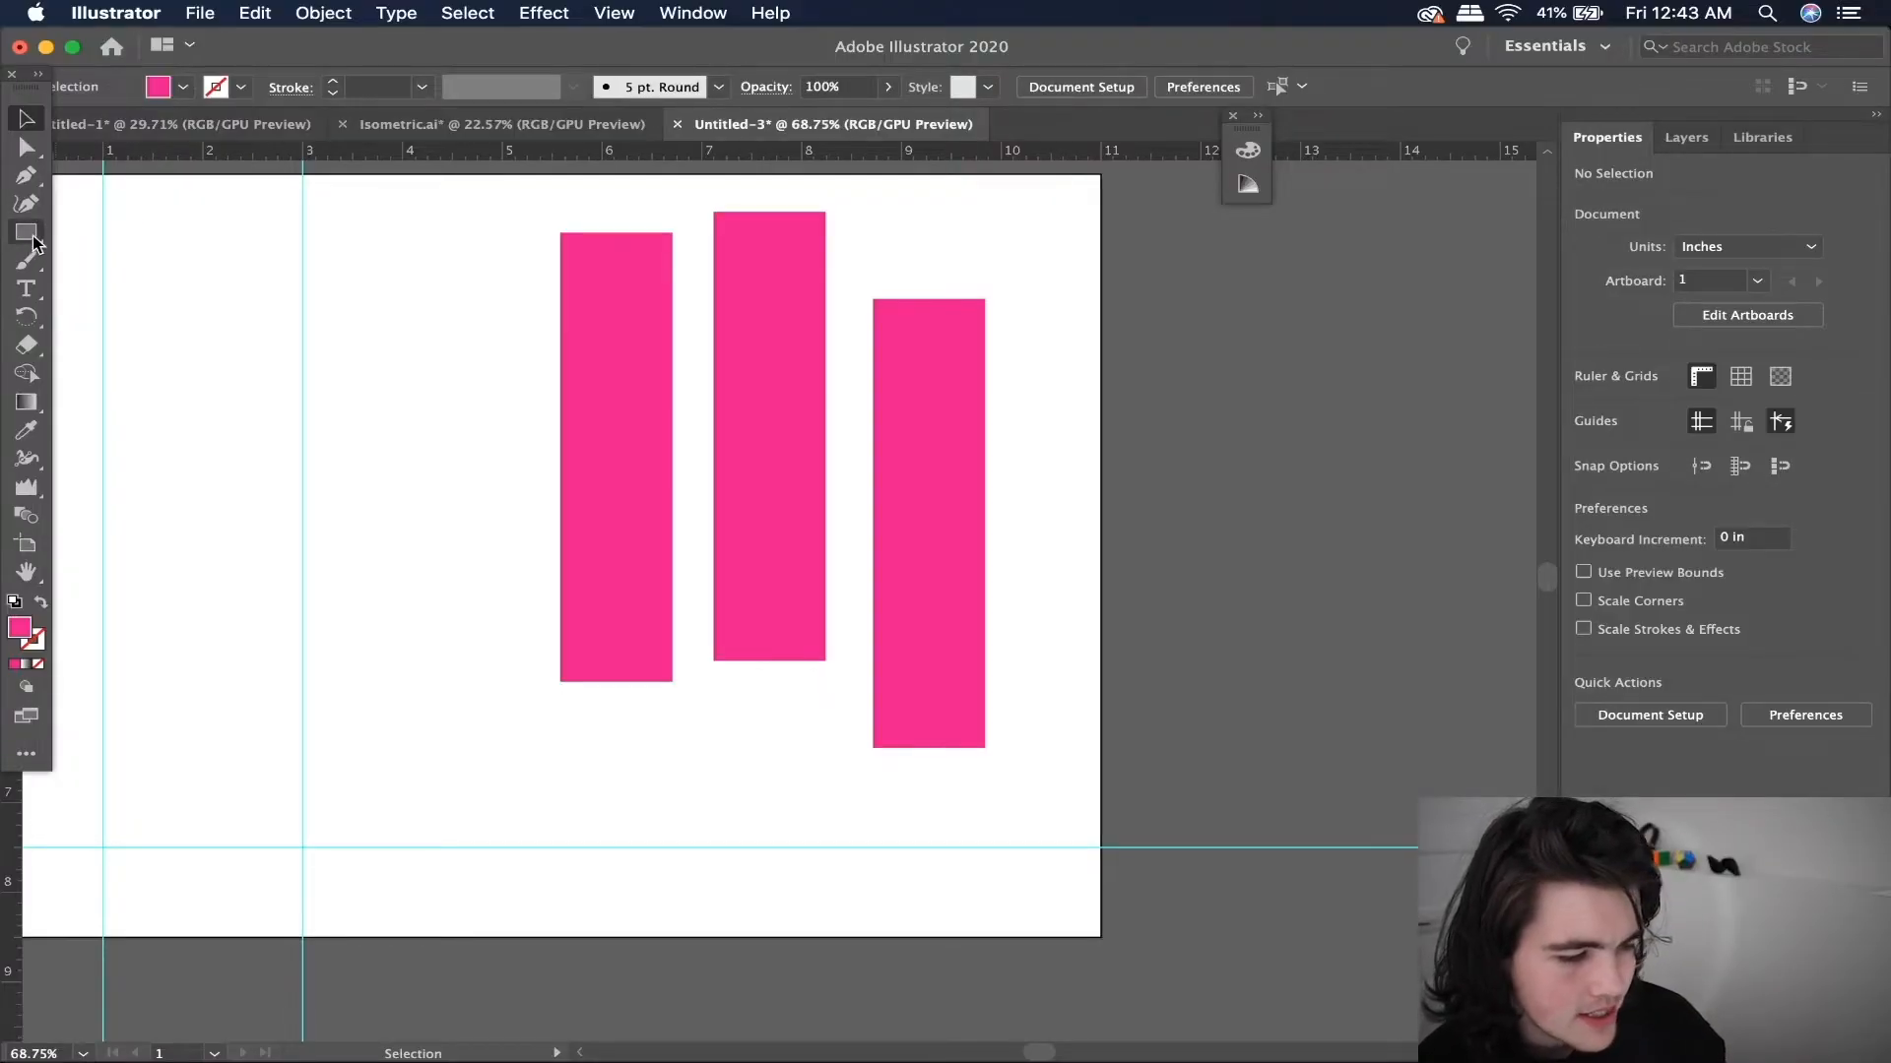
- Draw a rectangle about 1.74 by 3.66 in beside the pink bars and a wide ellipse across them
click(27, 233)
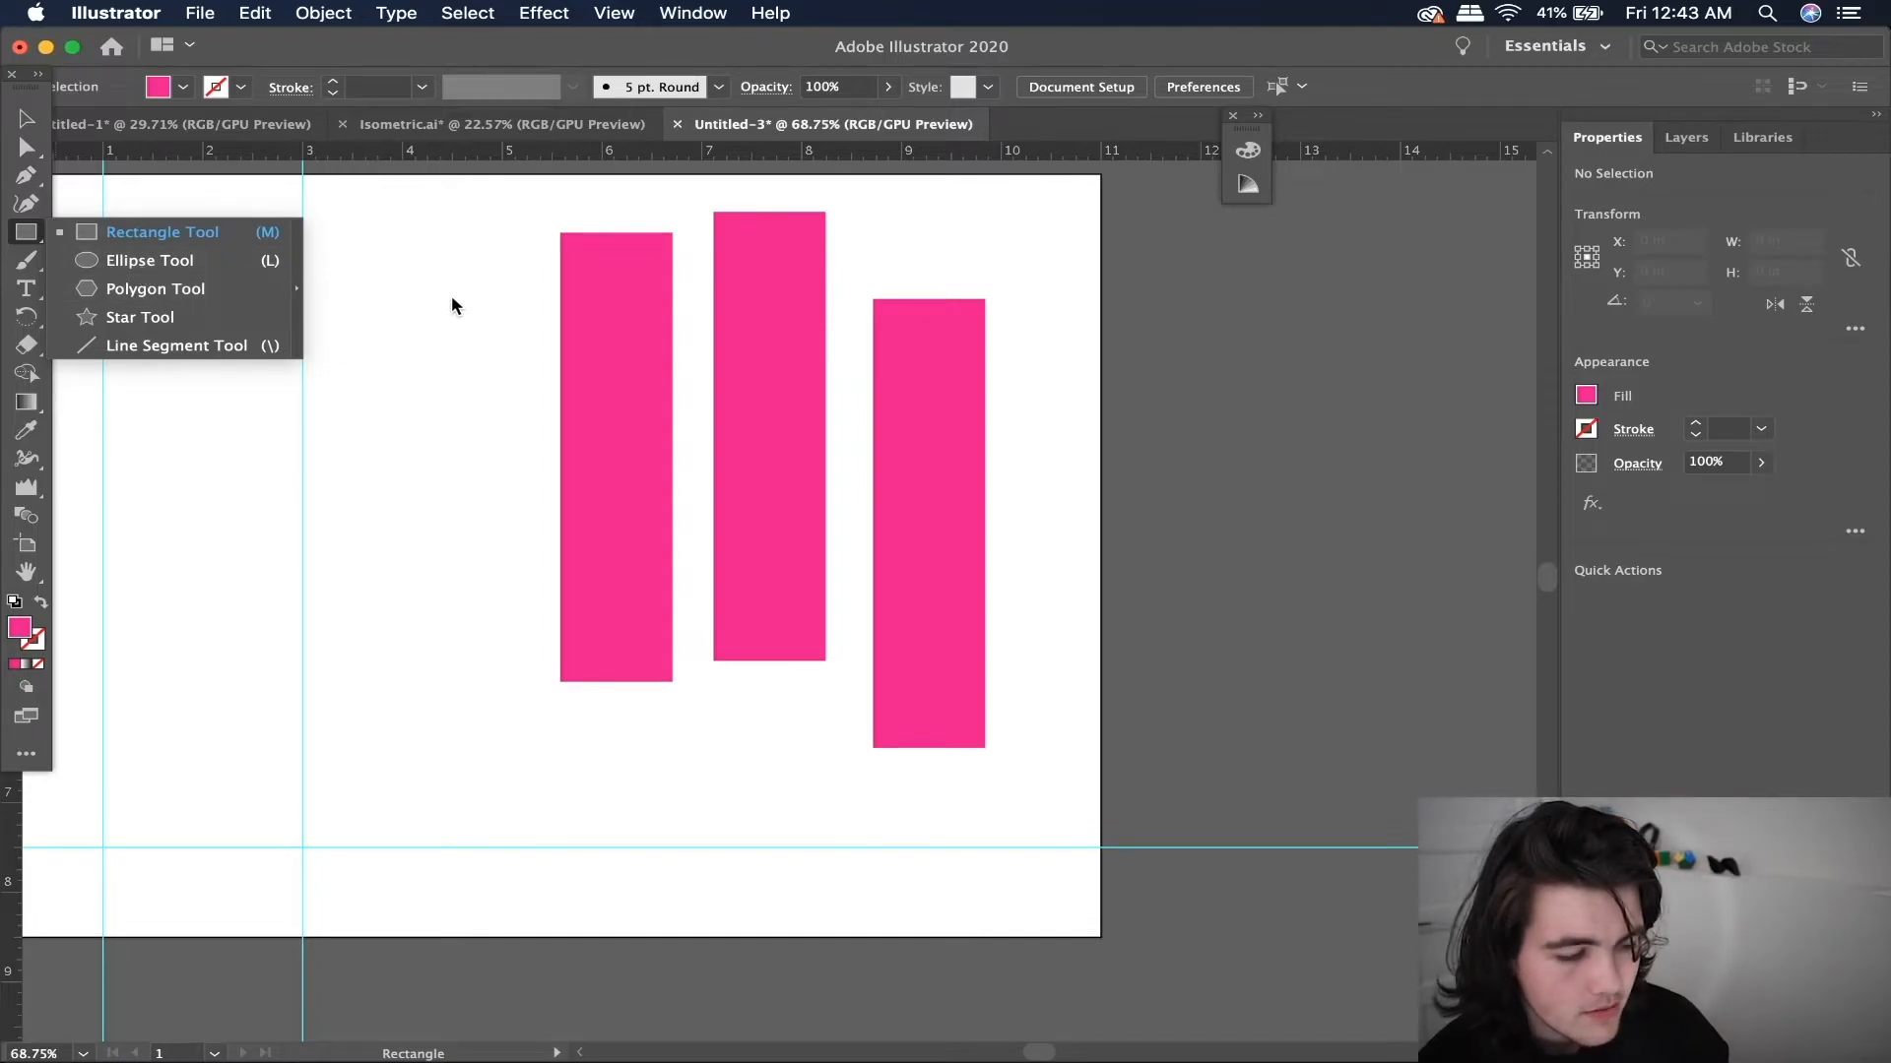
click(242, 264)
key(m)
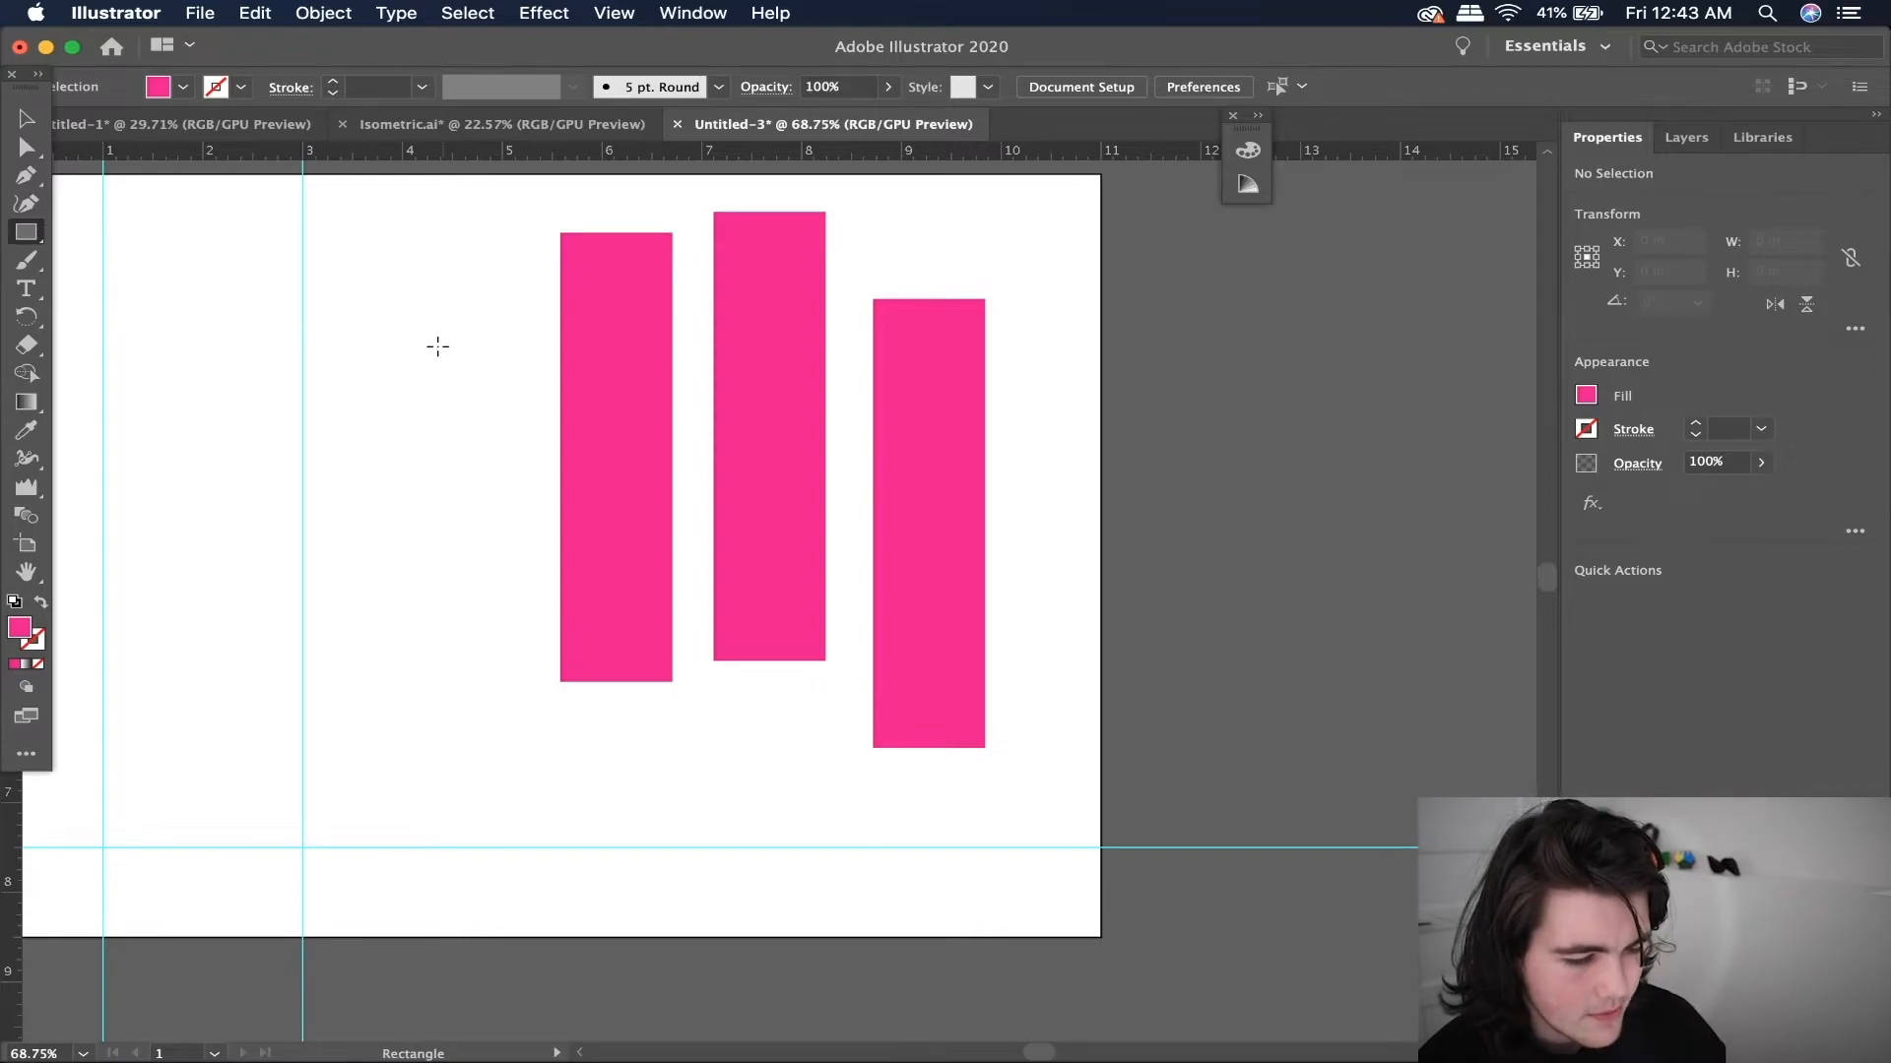
drag(486, 318, 312, 646)
key(l)
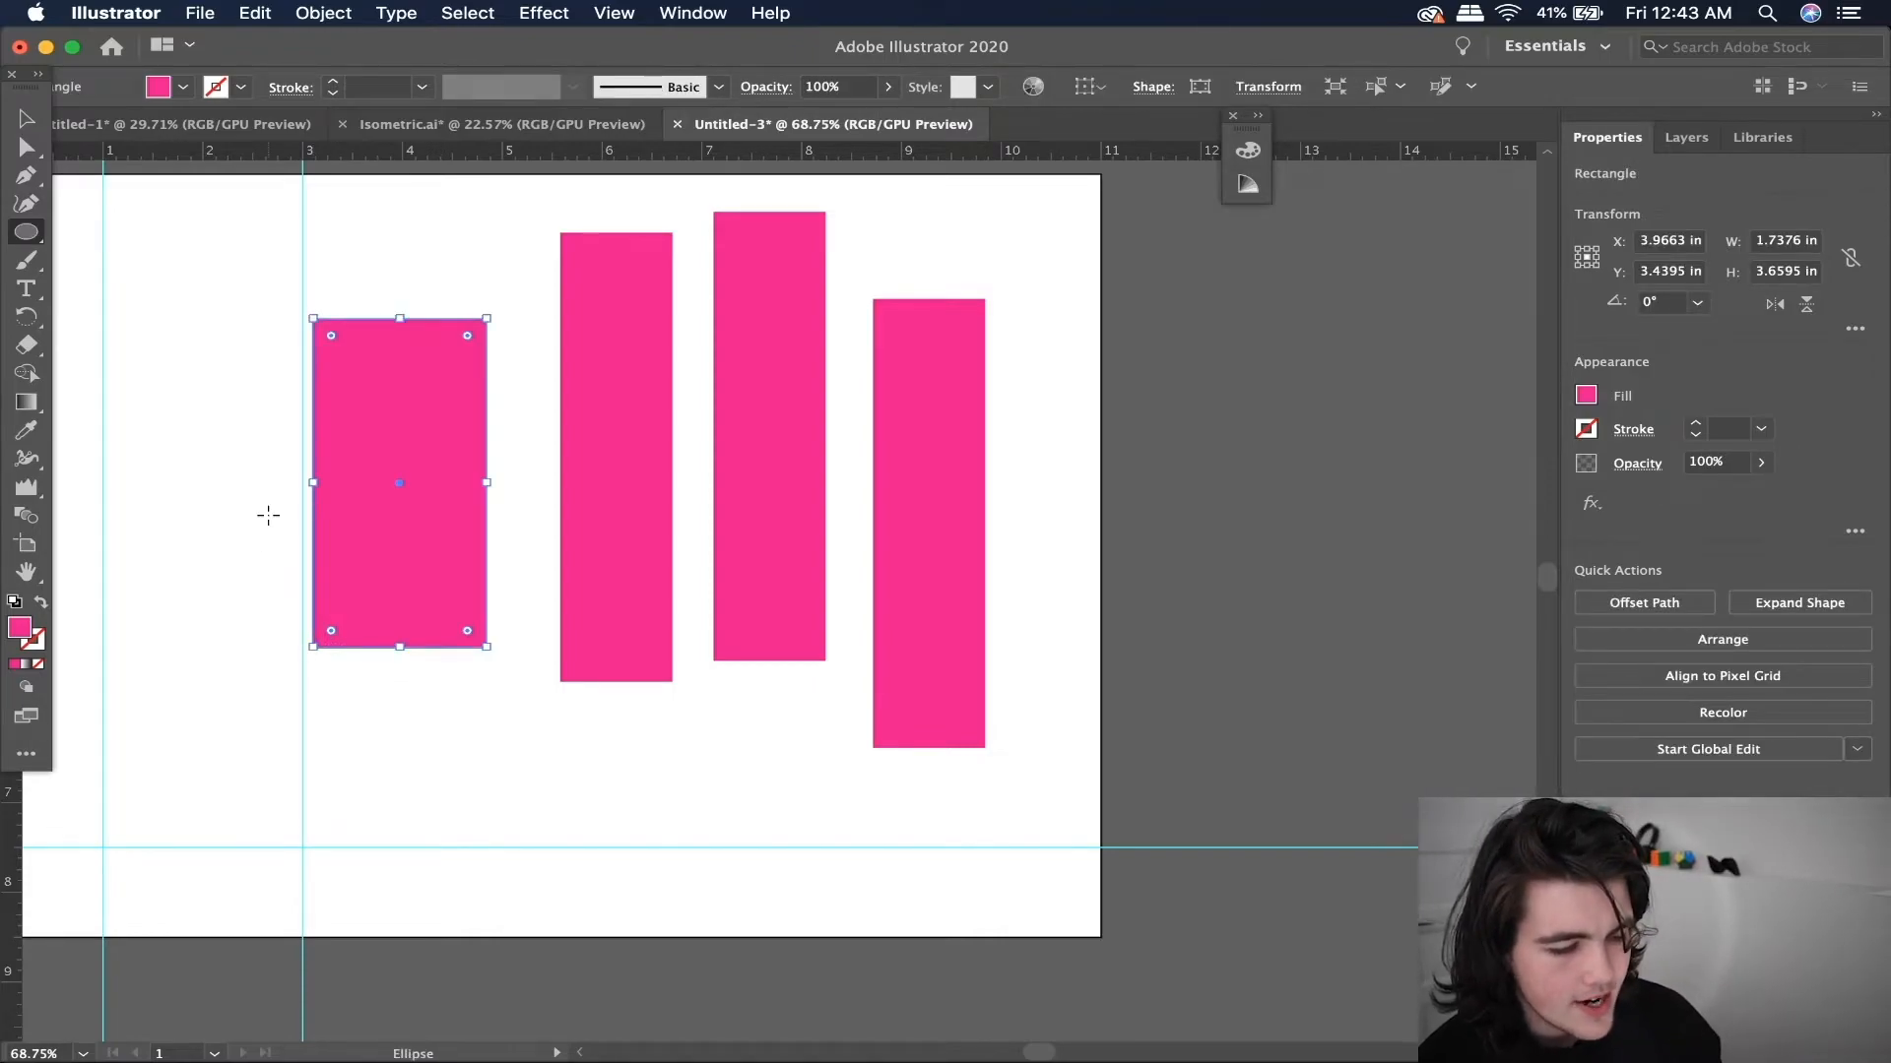
mouse_move(315, 377)
mouse_down()
mouse_move(464, 541)
mouse_move(478, 509)
mouse_move(954, 589)
mouse_up()
- Delete the drawn shapes and the pink bars to clear the artboard
shift+super+click(429, 469)
key(BackSpace)
key(BackSpace)
key(super+0)
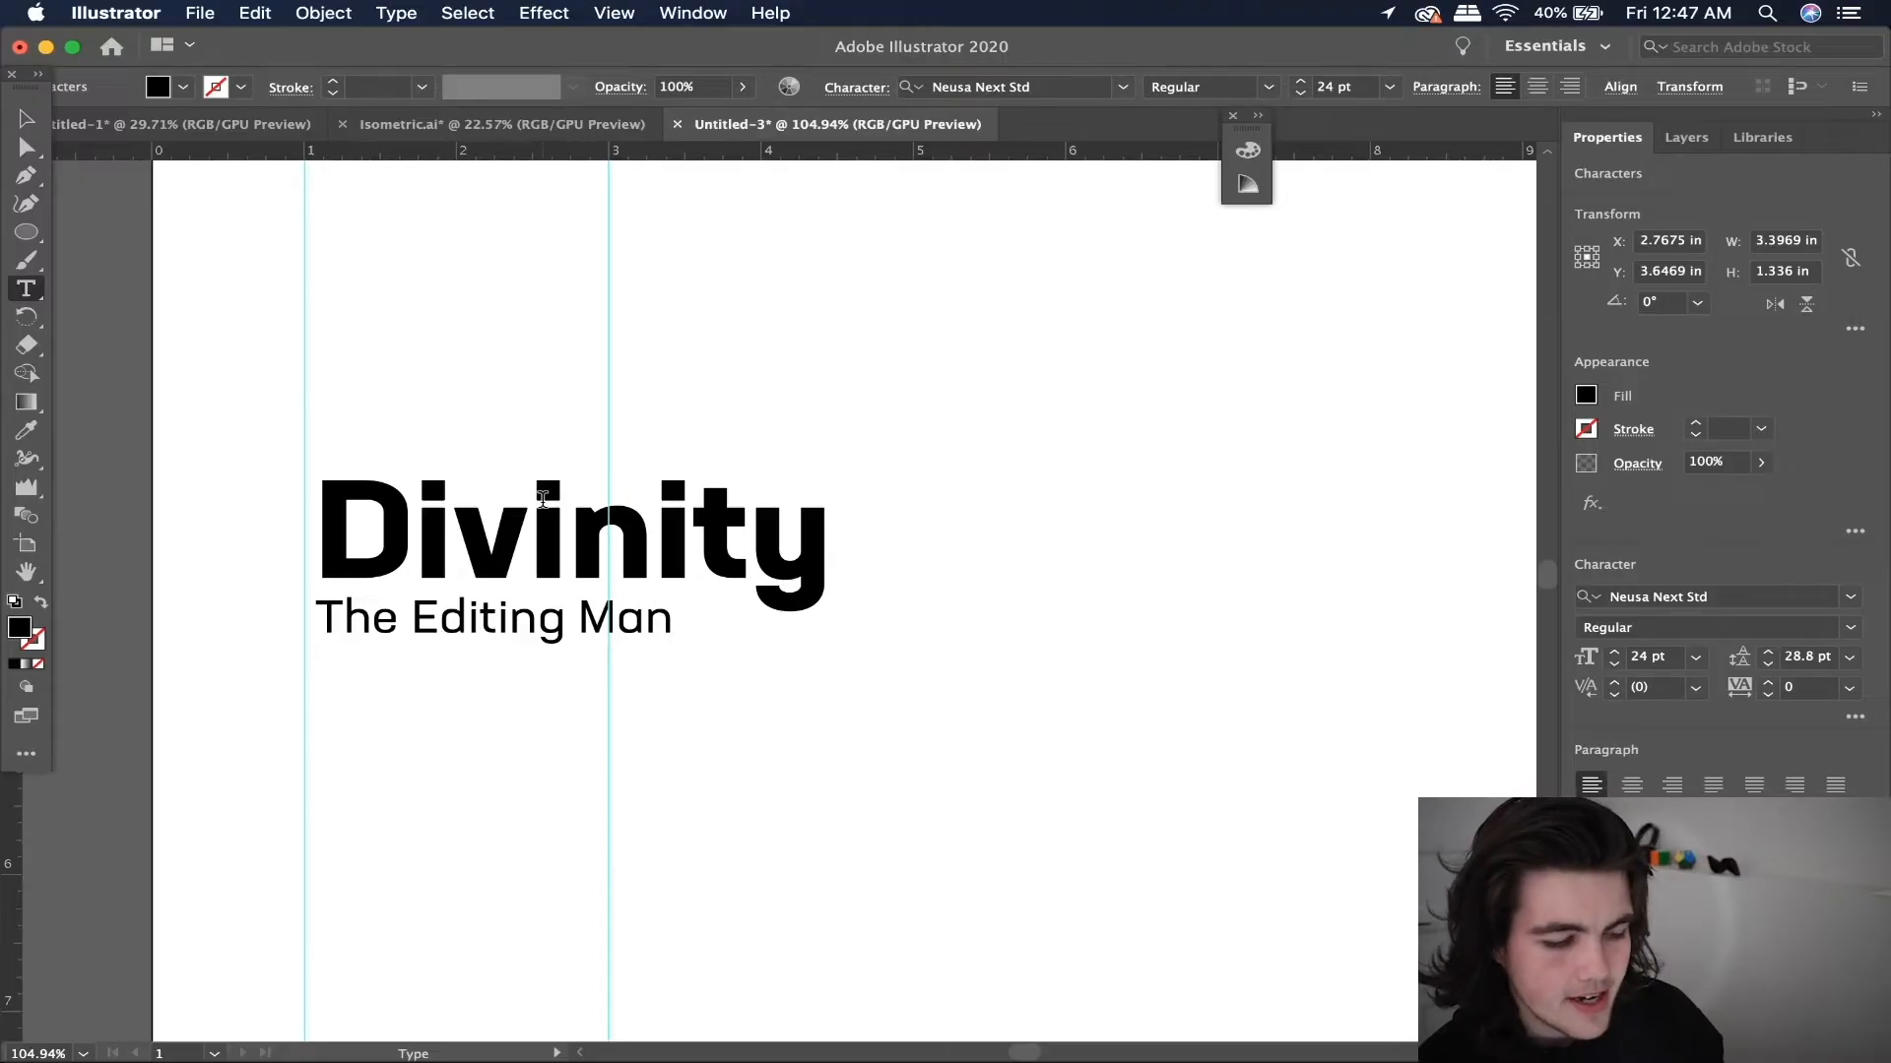
- Widen the tracking of "The Editing Man", adjusting it back and forth, and deselect the text
drag(670, 617, 345, 612)
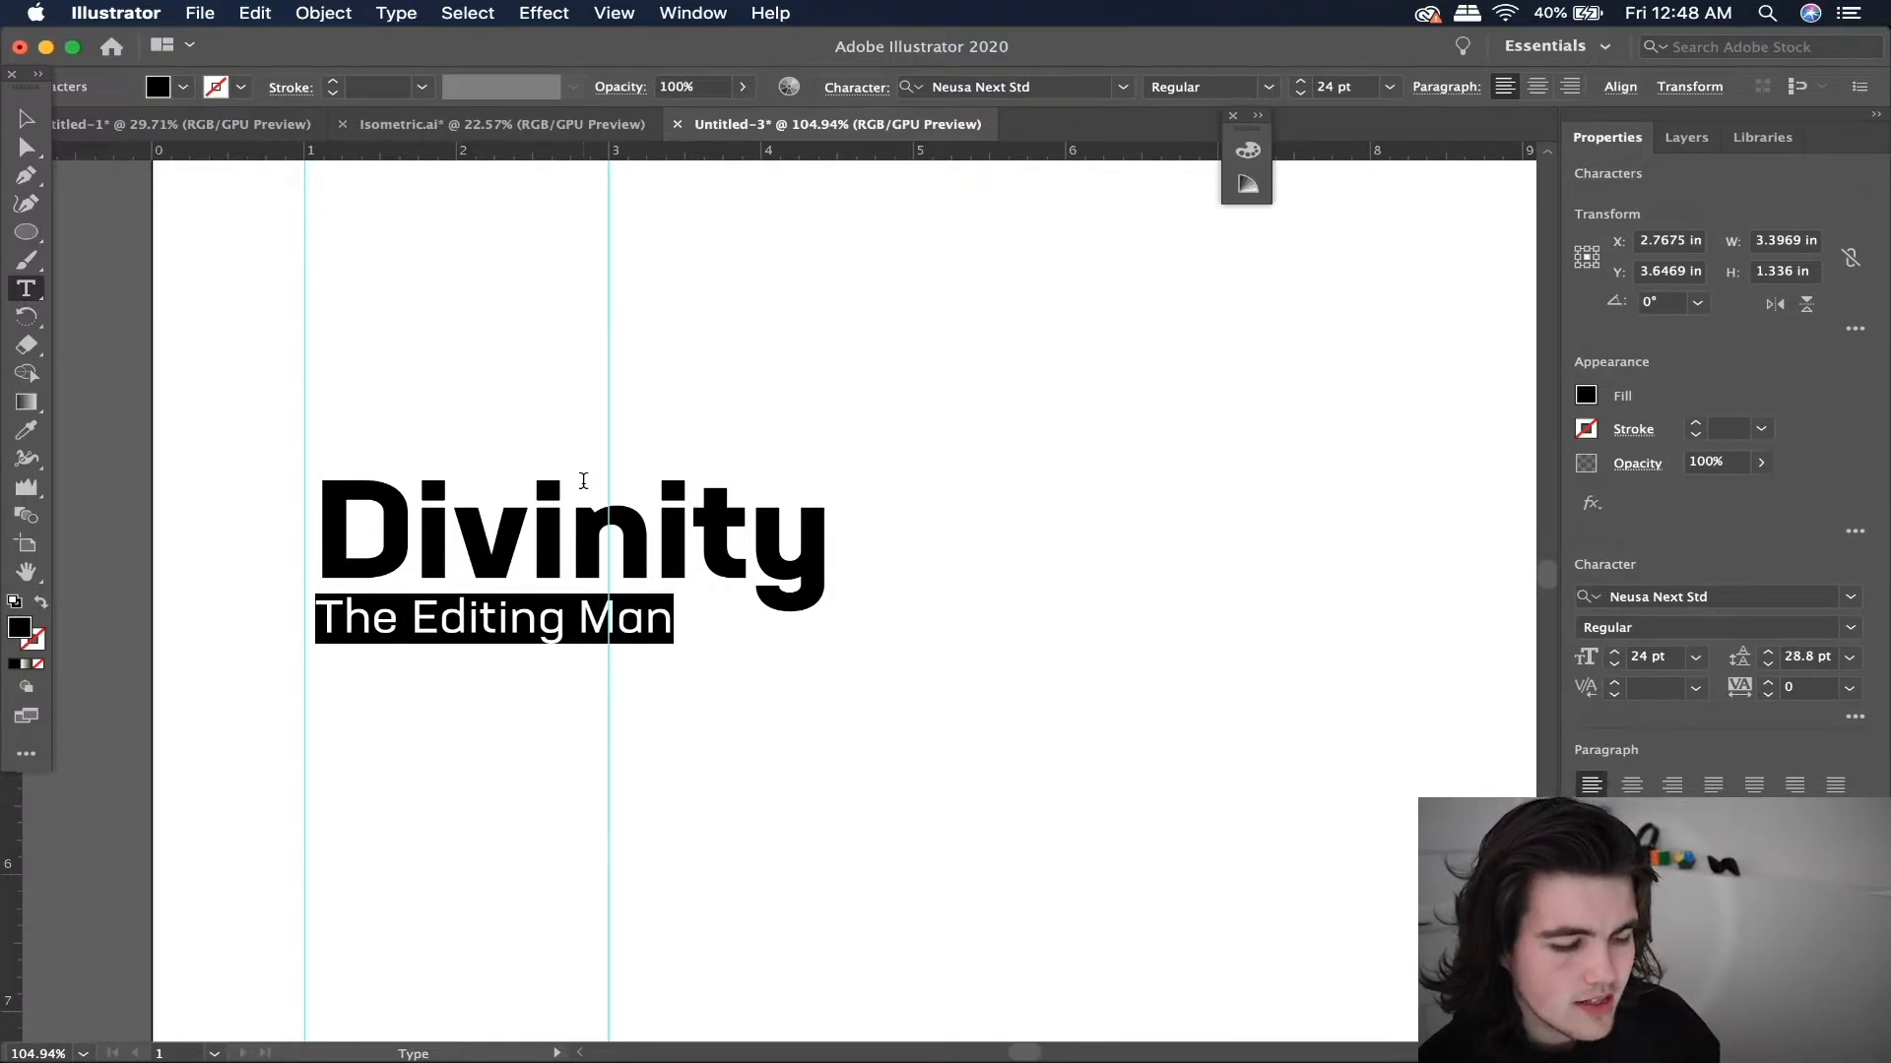
key(alt+Right)
key(alt+Right)
key(alt+Right)
key(alt+Left)
key(alt+Left)
key(alt+Right)
key(alt+Right)
key(alt+Right)
key(alt+Left)
key(alt+Left)
key(alt+Right)
key(alt+Right)
key(alt+Right)
key(Escape)
click(961, 431)
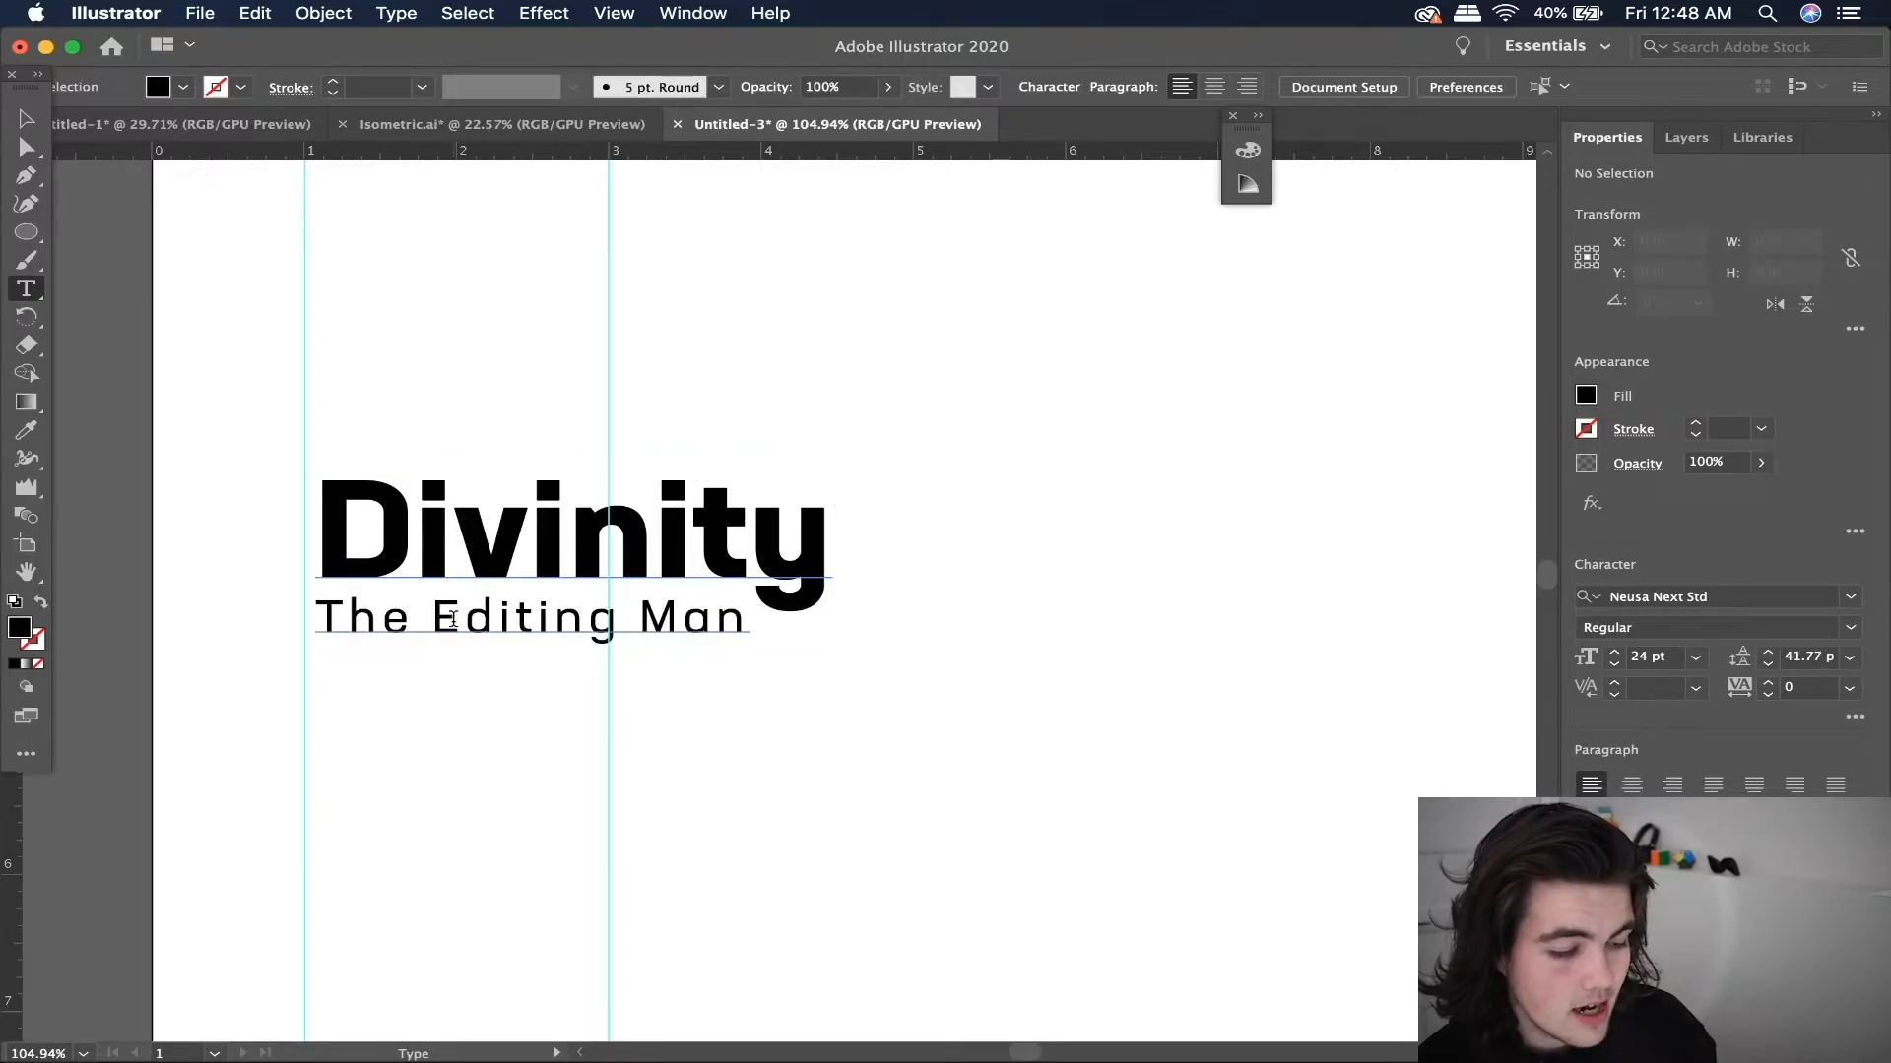
- Tighten the leading of the whole text block so "The Editing Man" sits closer beneath "Divinity"
scroll(453, 618, up, 2)
click(848, 605)
key(super+a)
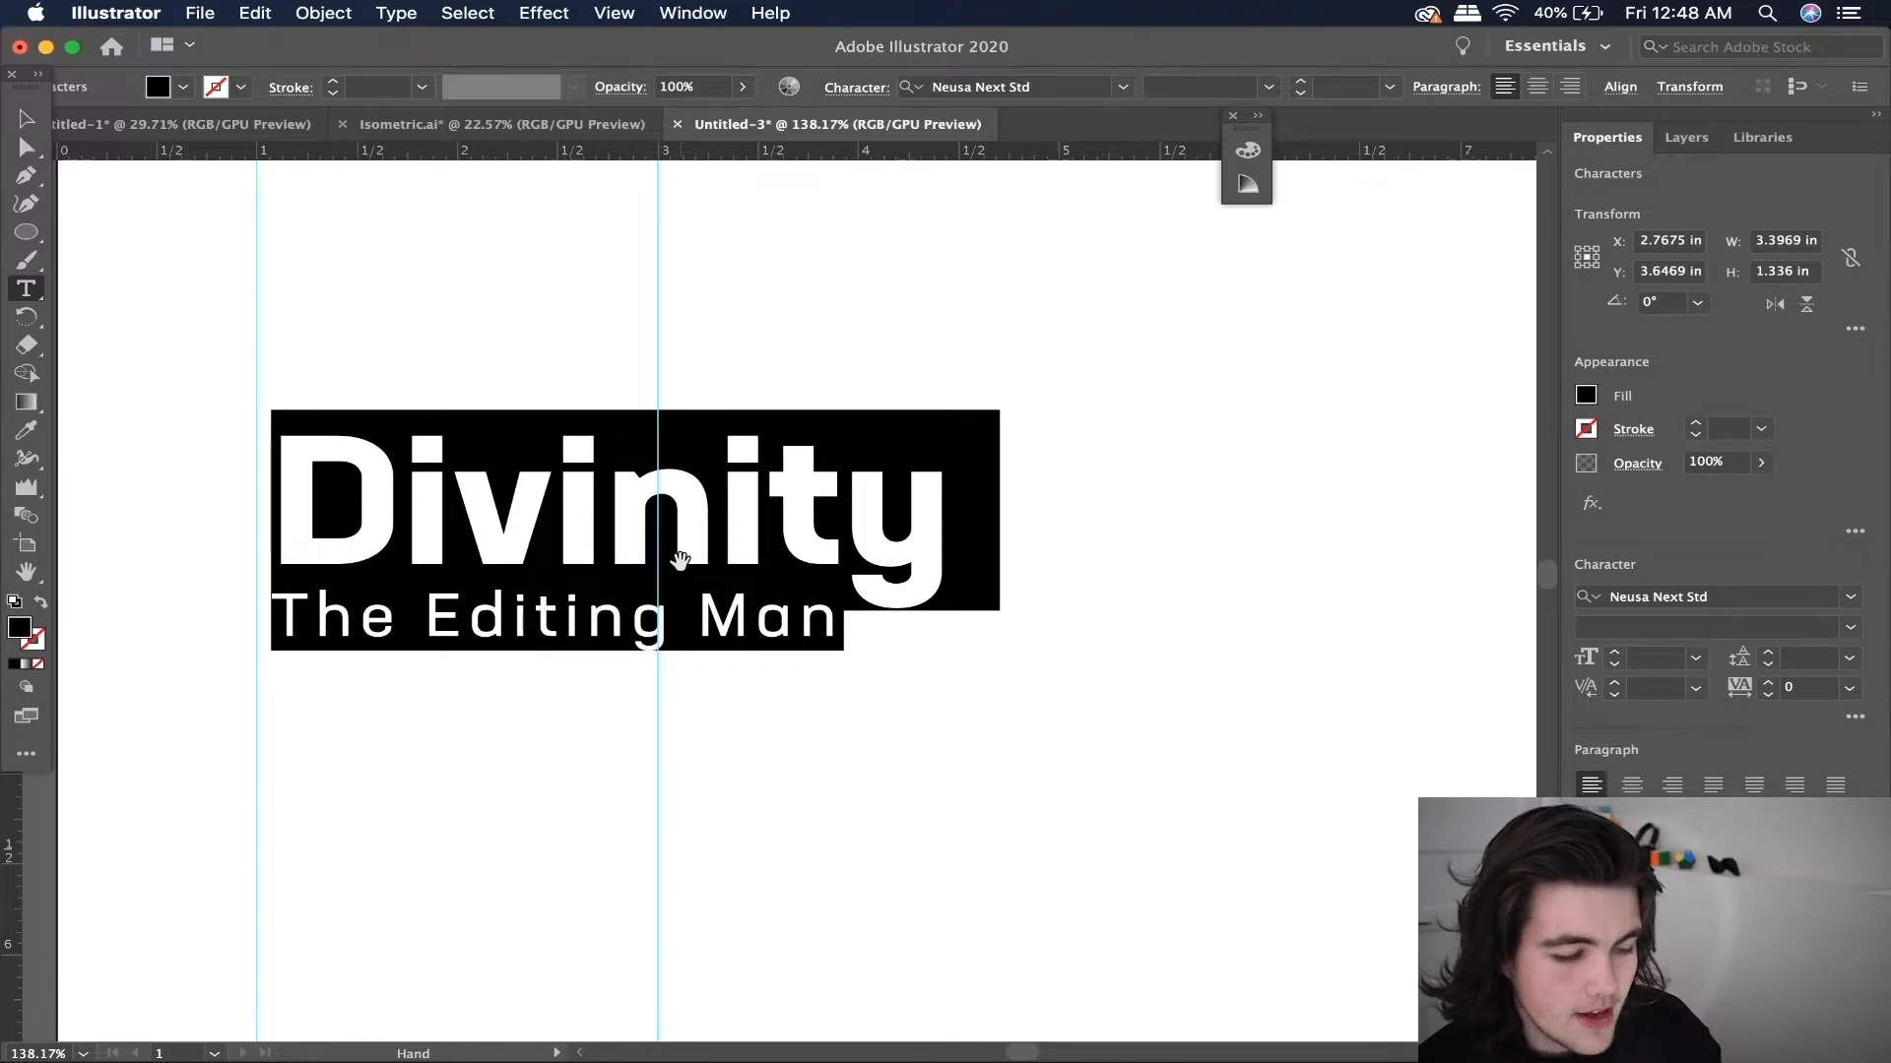
key(alt+Up)
key(alt+Up)
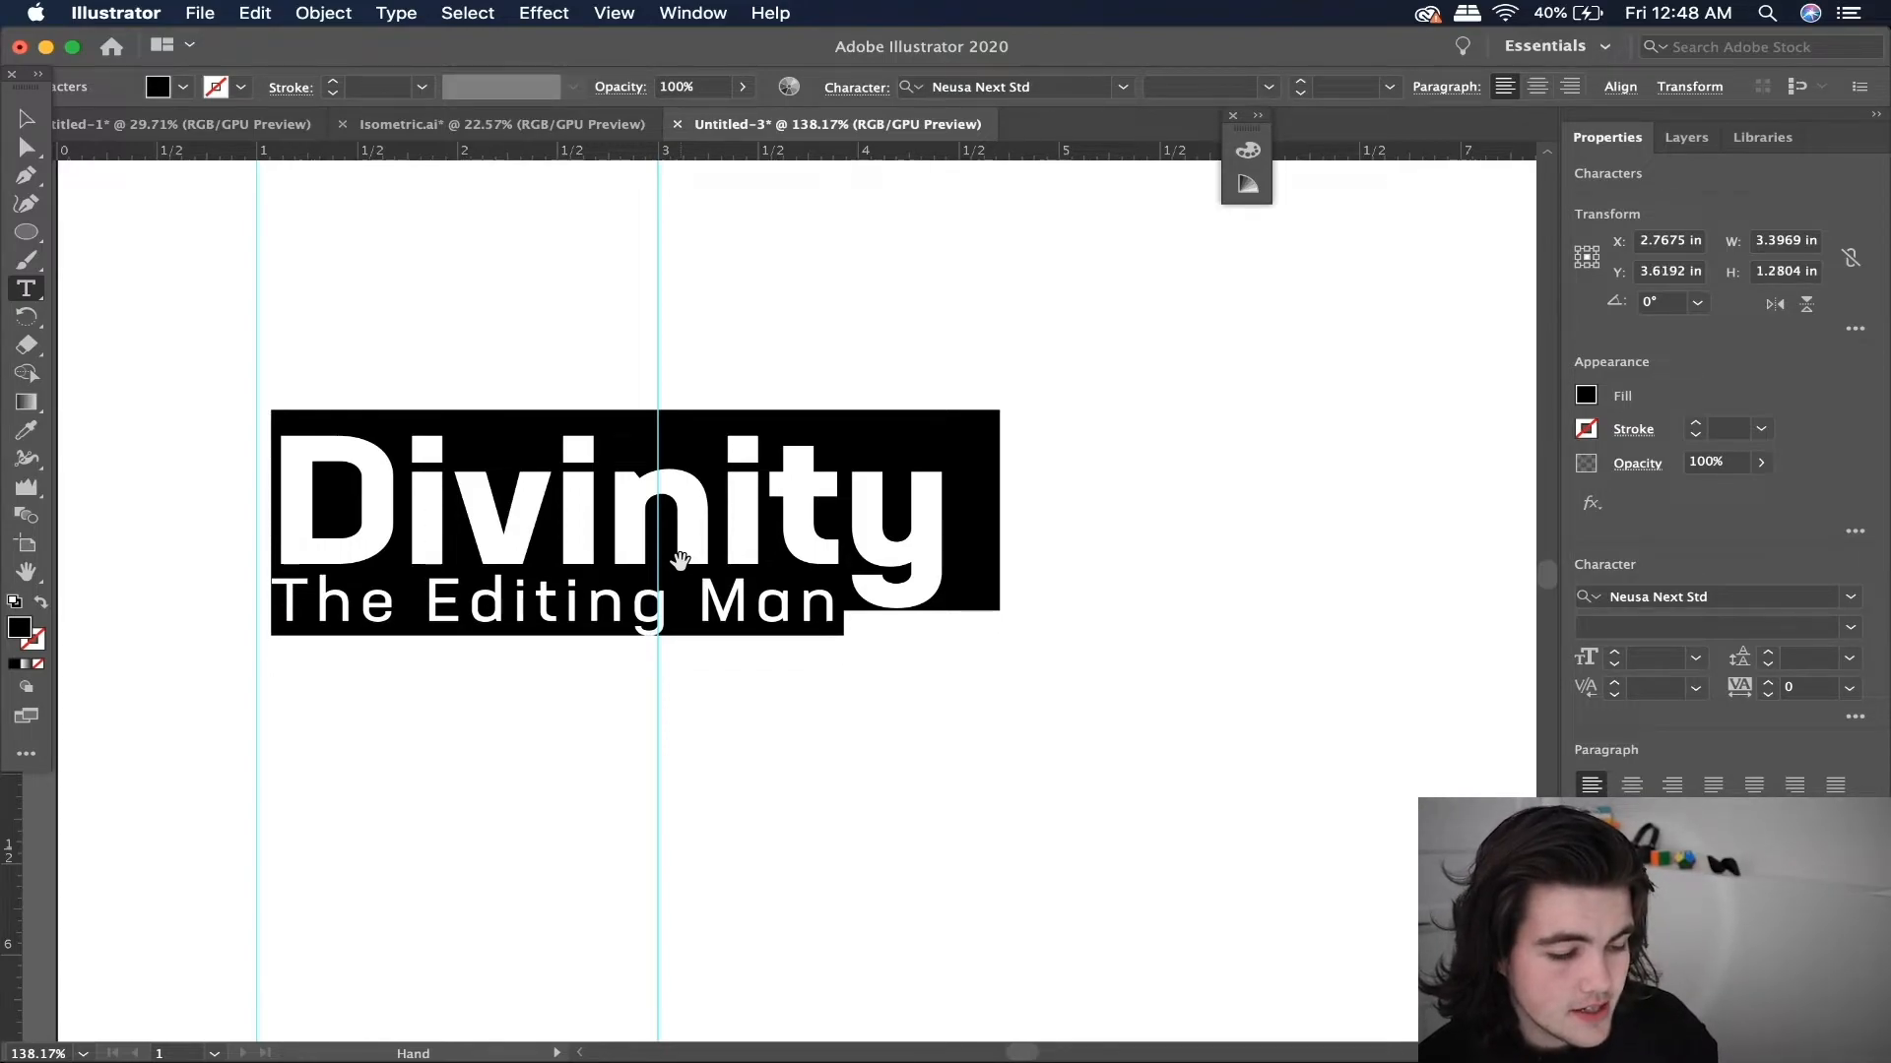
key(alt+Up)
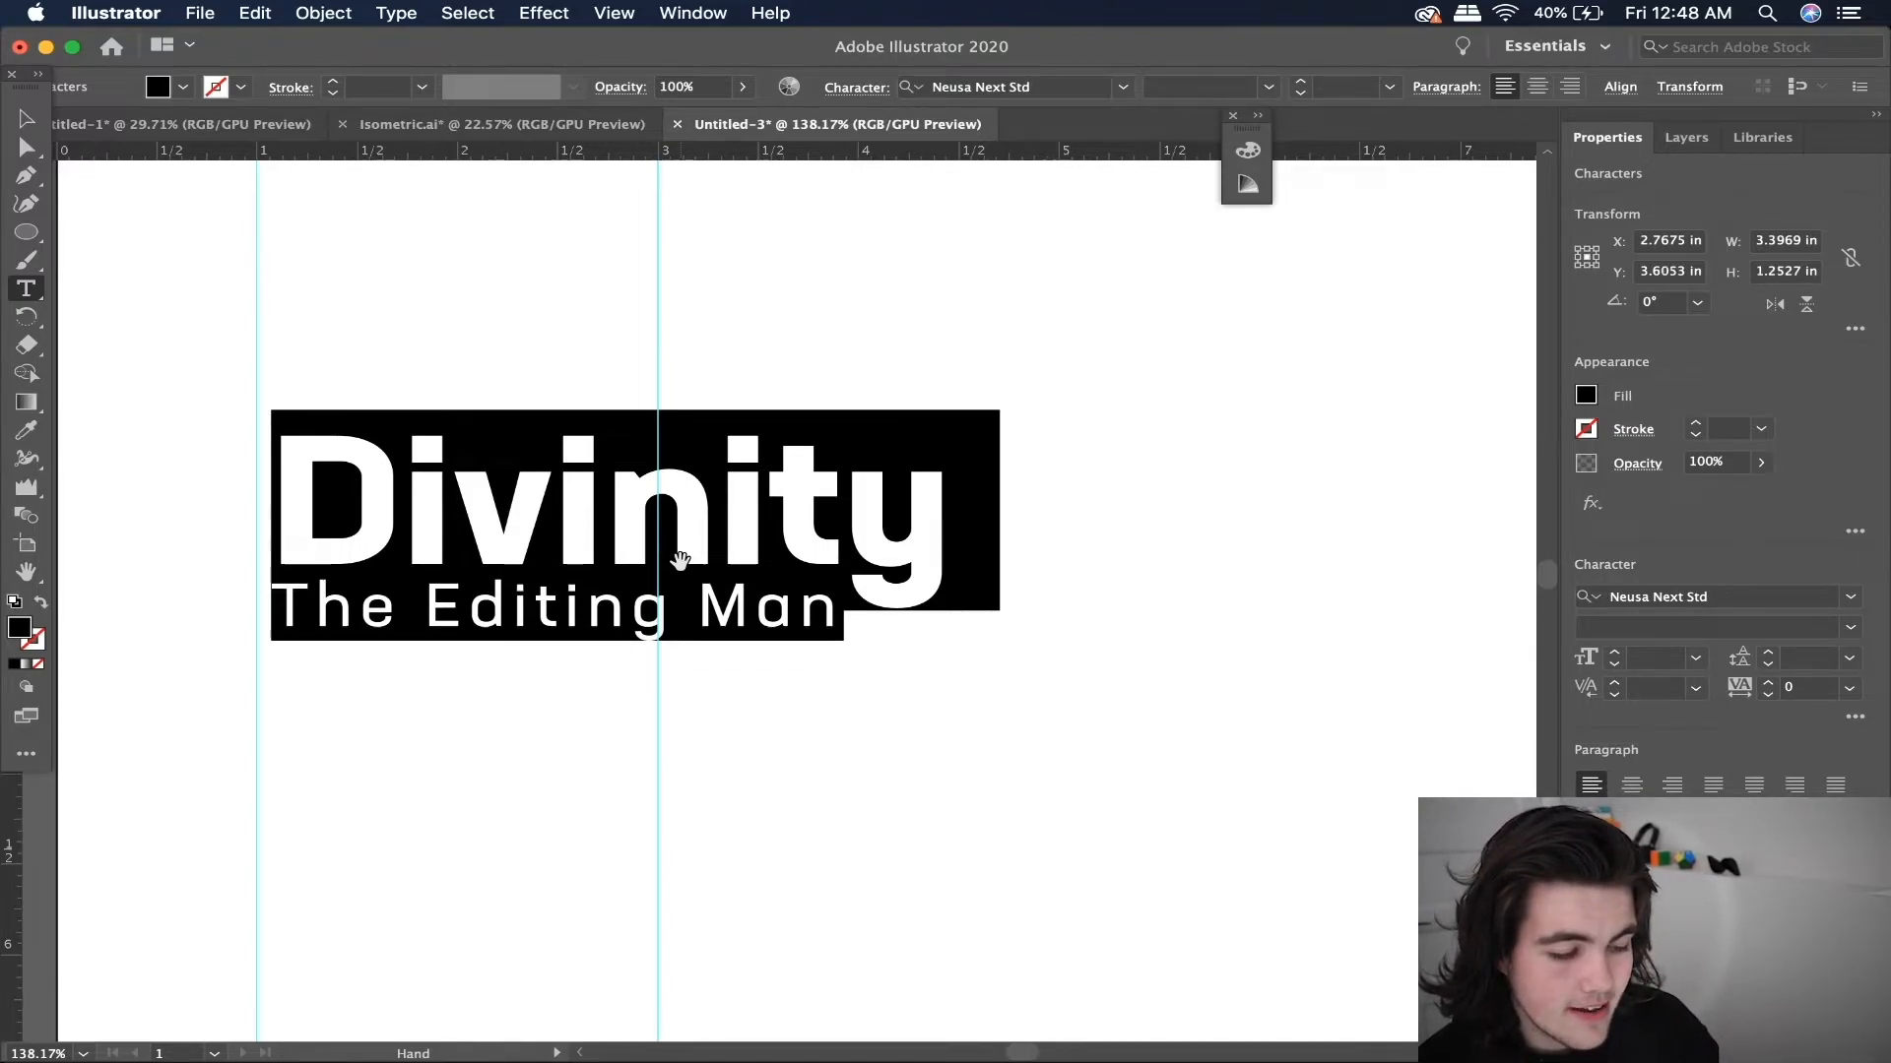
click(835, 495)
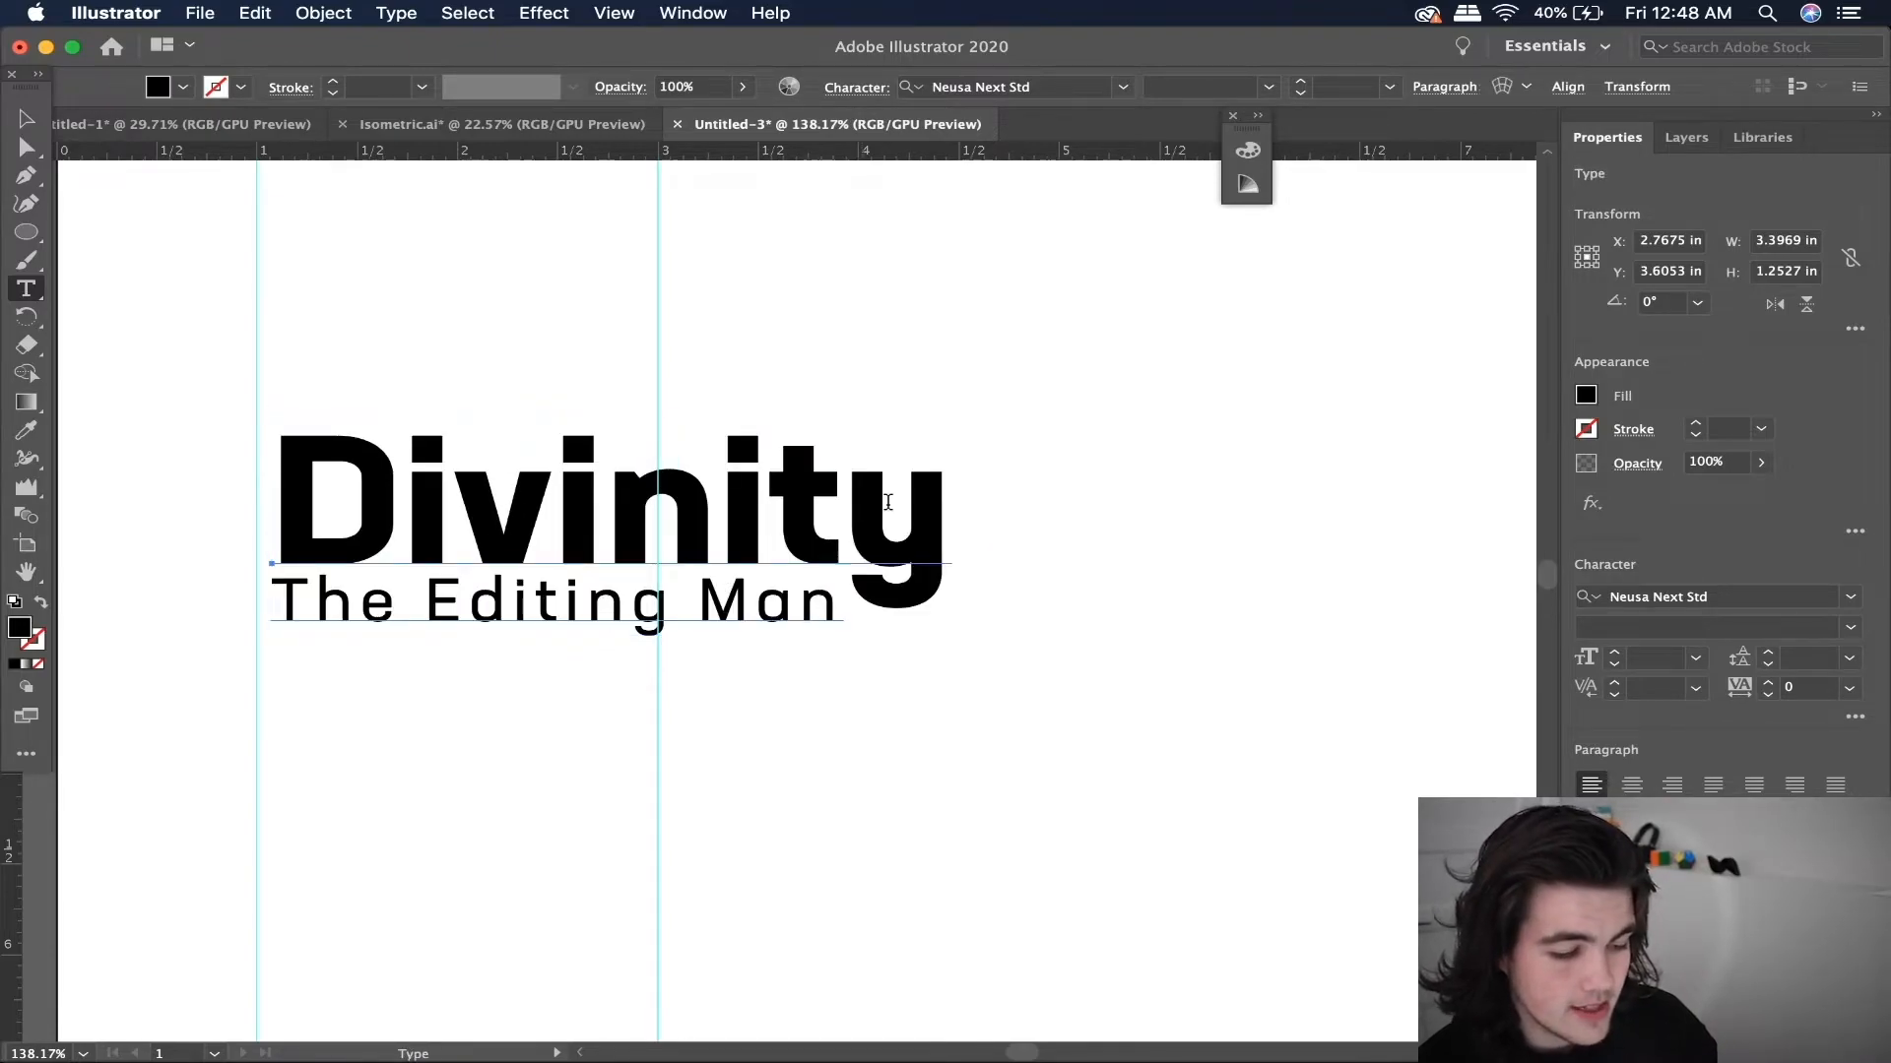
- Try wider tracking on the word "Divinity" up to 200, return it to 0 and deselect the text
drag(932, 511, 329, 499)
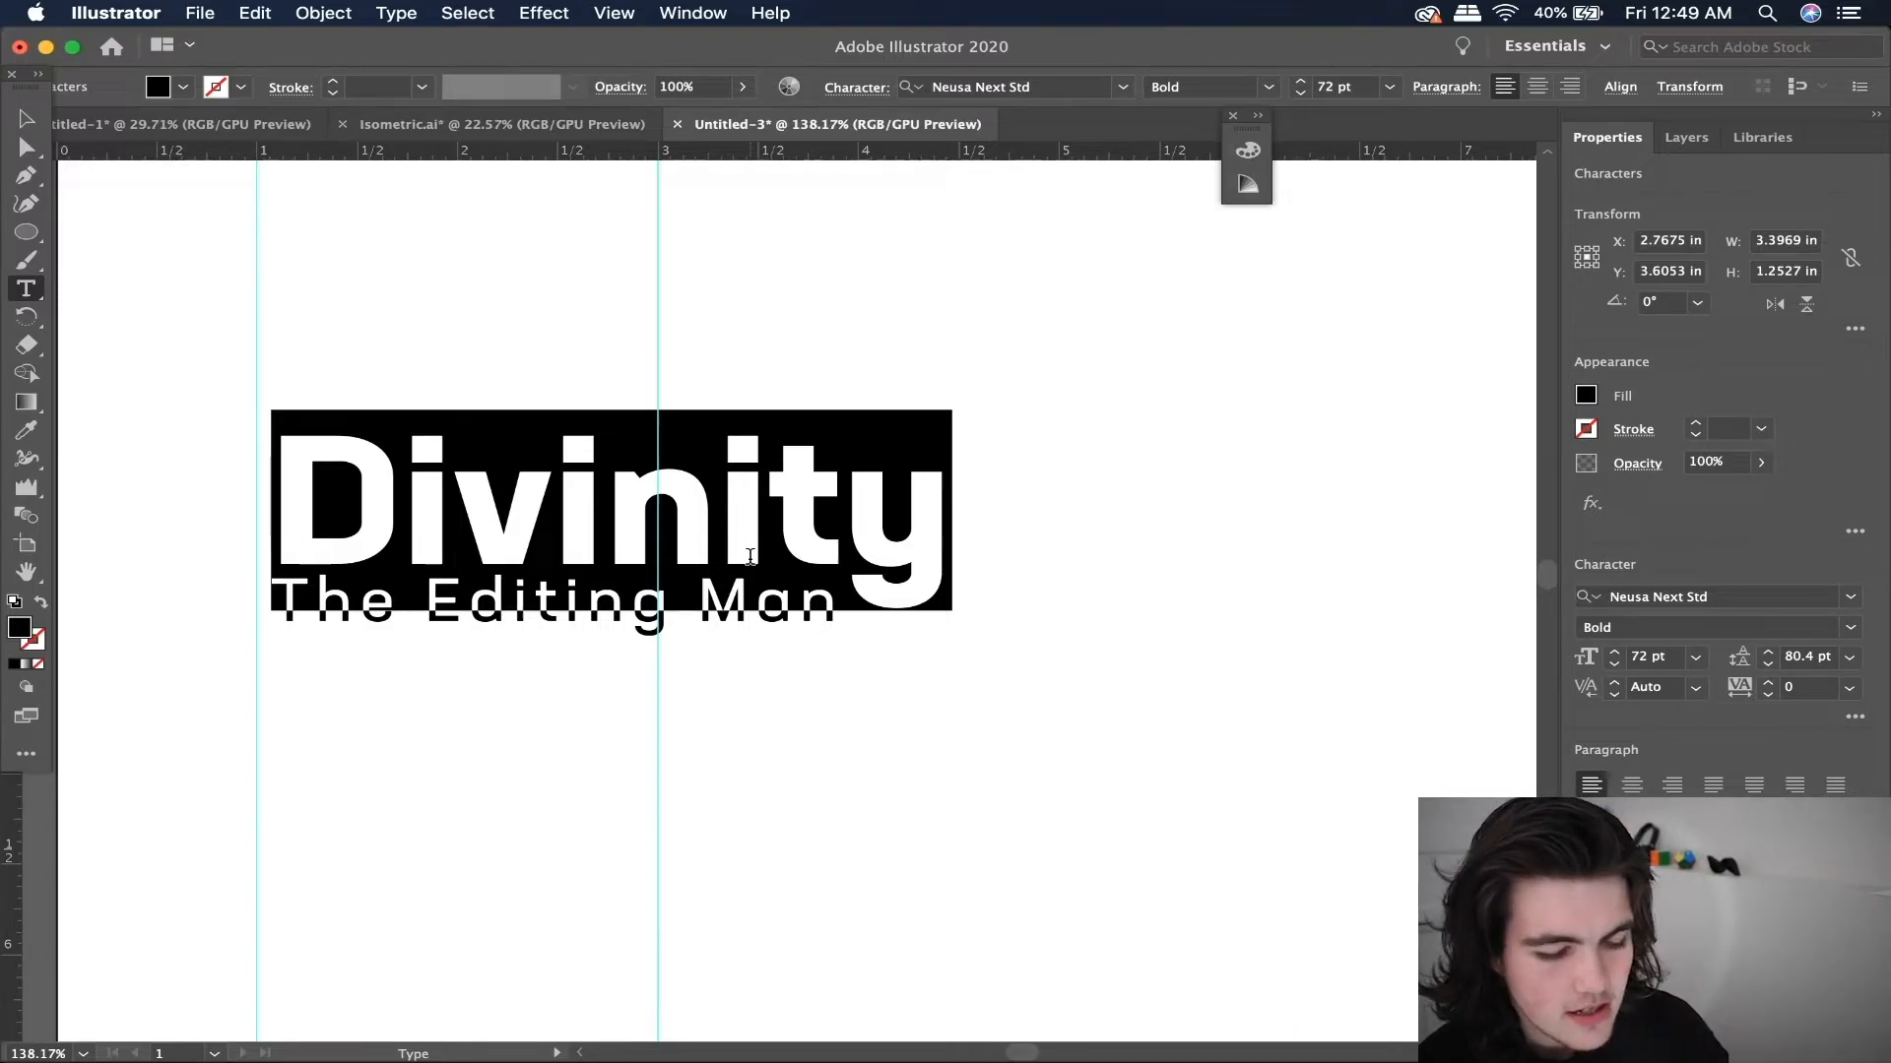
key(alt+Right)
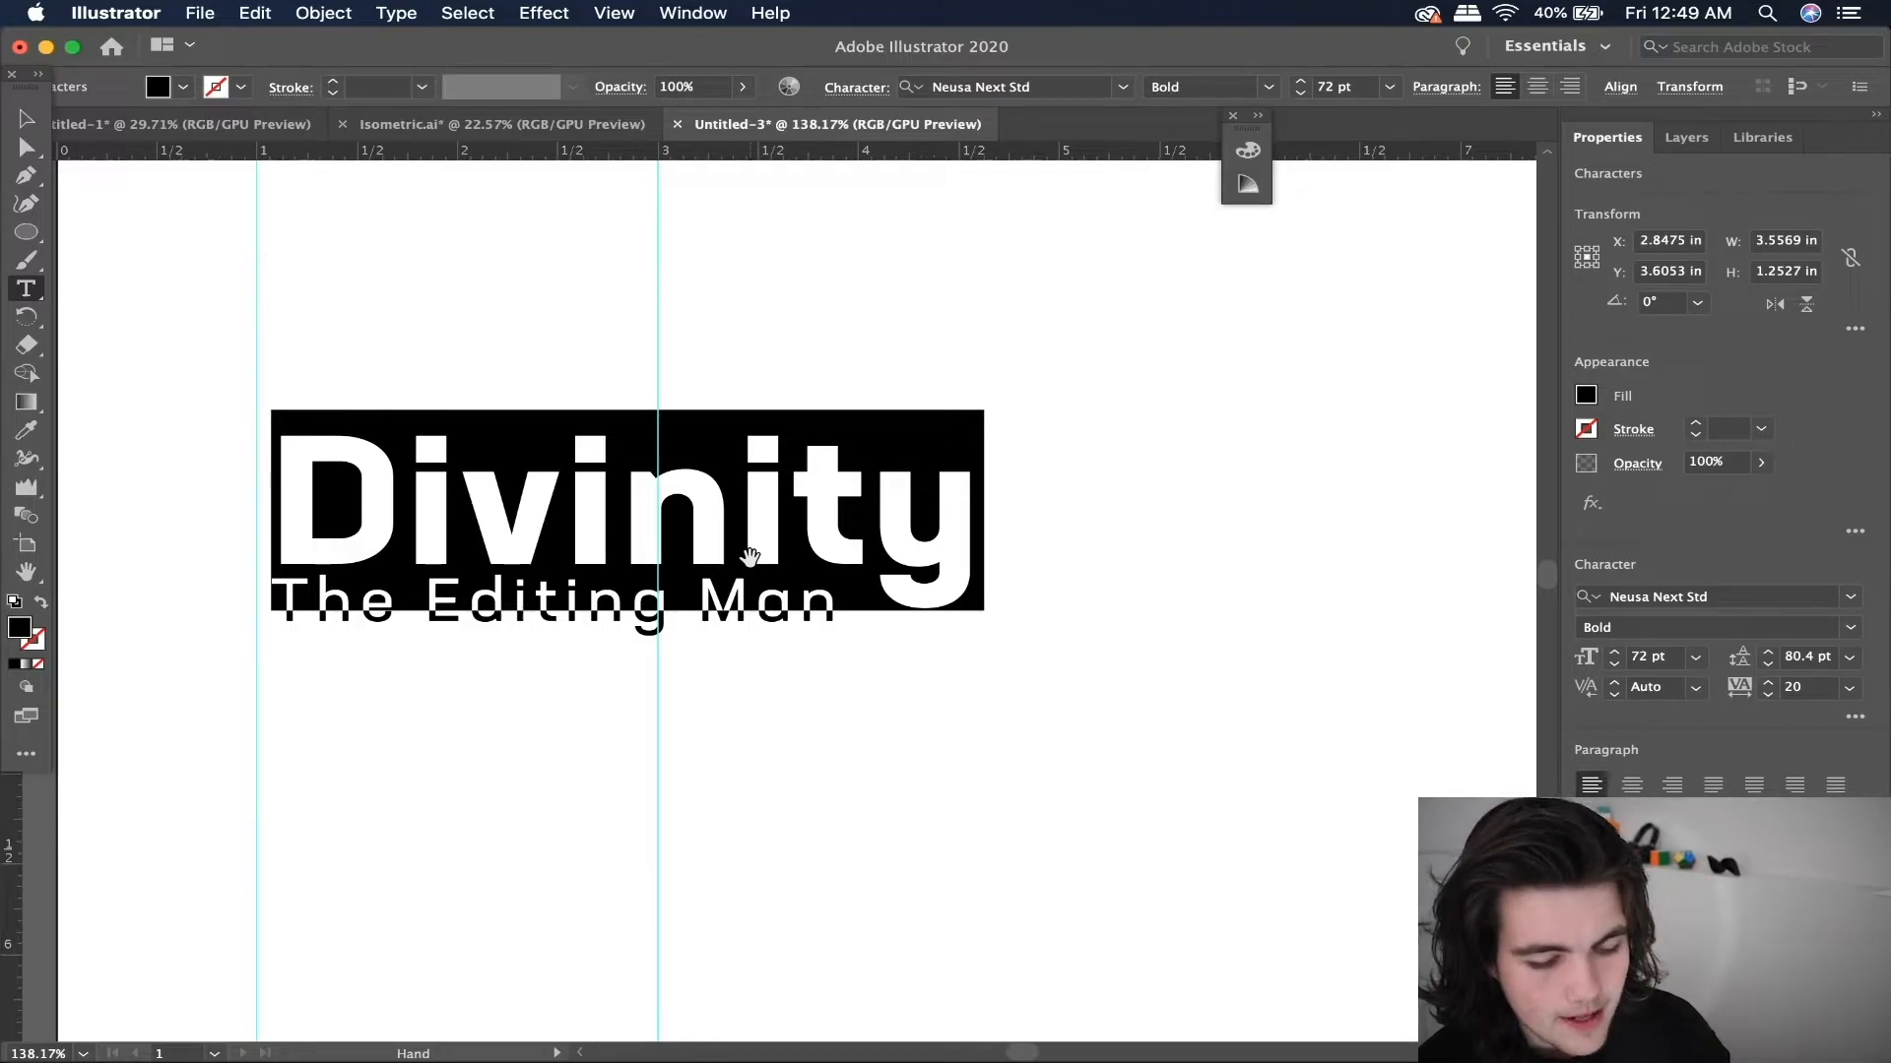
key(alt+Left)
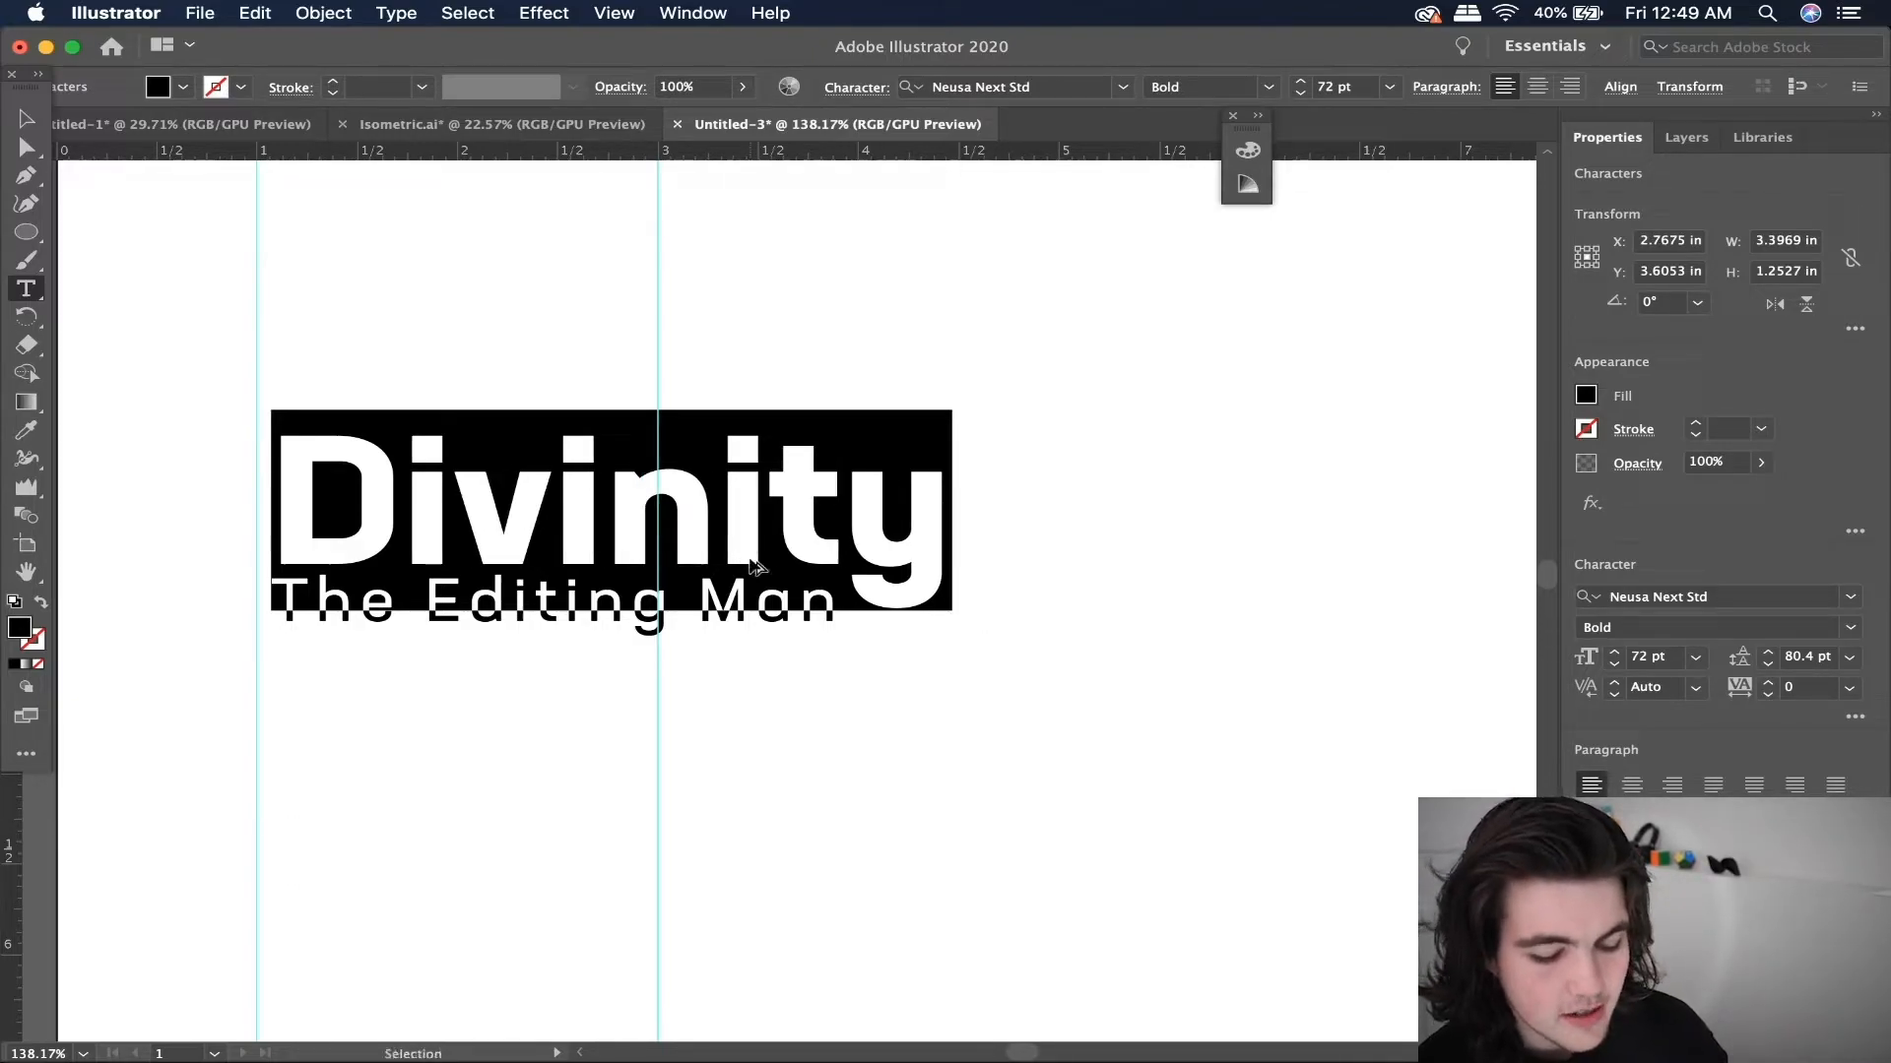
key(alt+Right)
key(alt+Right)
key(alt+Right)
key(alt+Right)
key(alt+Right)
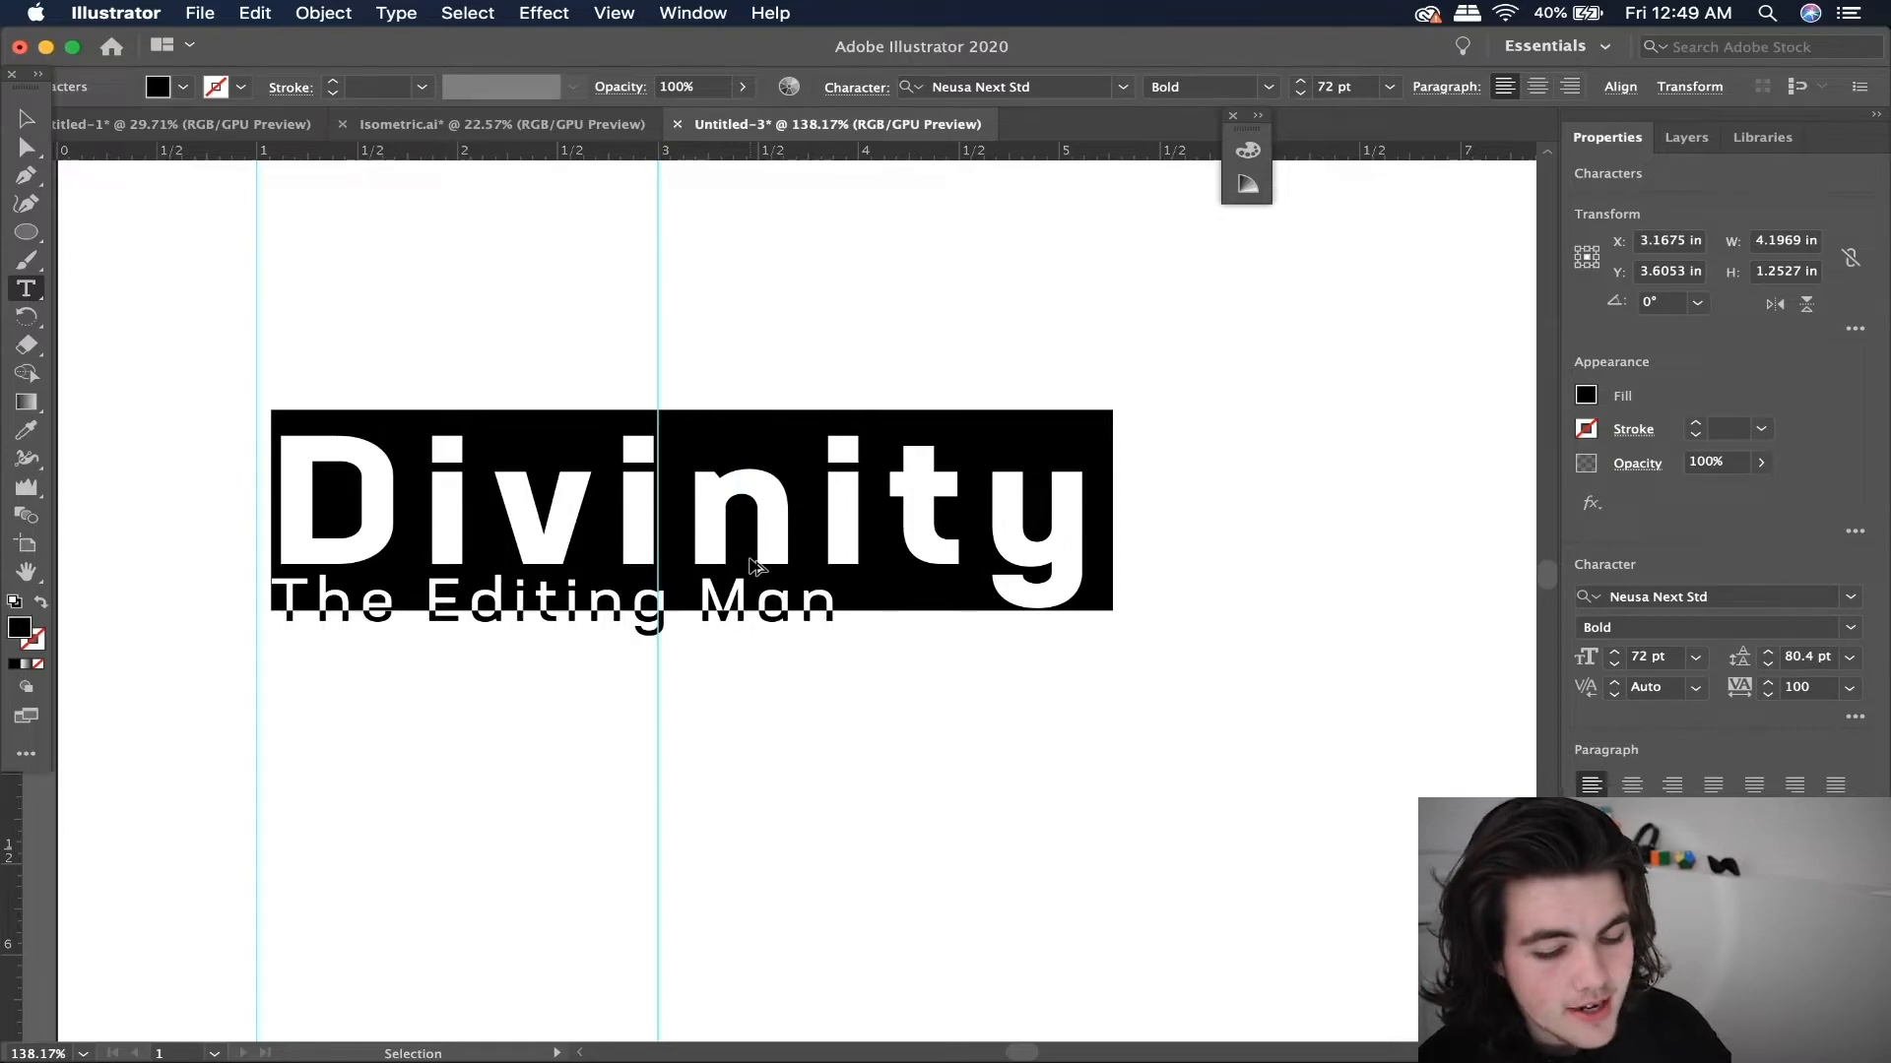
key(alt+Right)
key(alt+Right)
key(alt+Right)
key(alt+Right)
key(alt+Right)
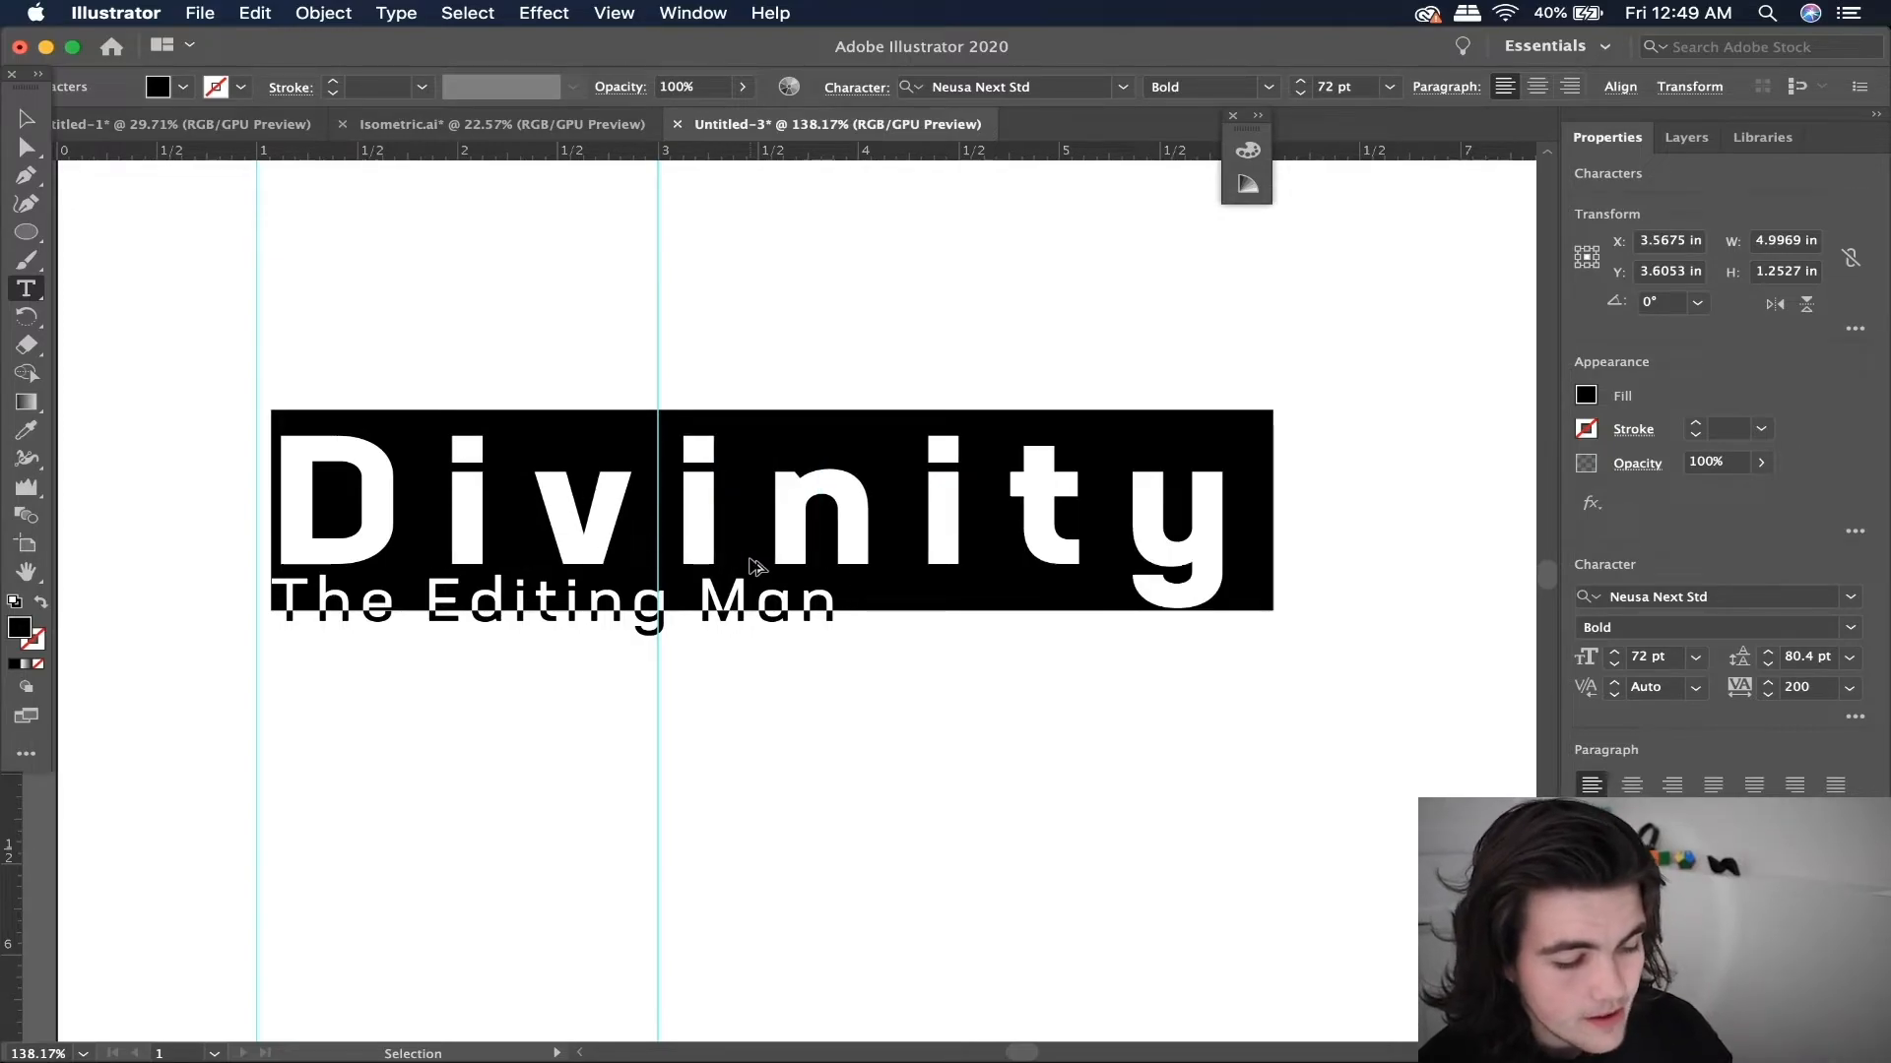
key(alt+Left)
key(alt+Left)
key(alt+Left)
key(alt+Left)
key(alt+Left)
key(alt+Left)
key(alt+Left)
key(alt+Left)
key(alt+Left)
key(alt+Left)
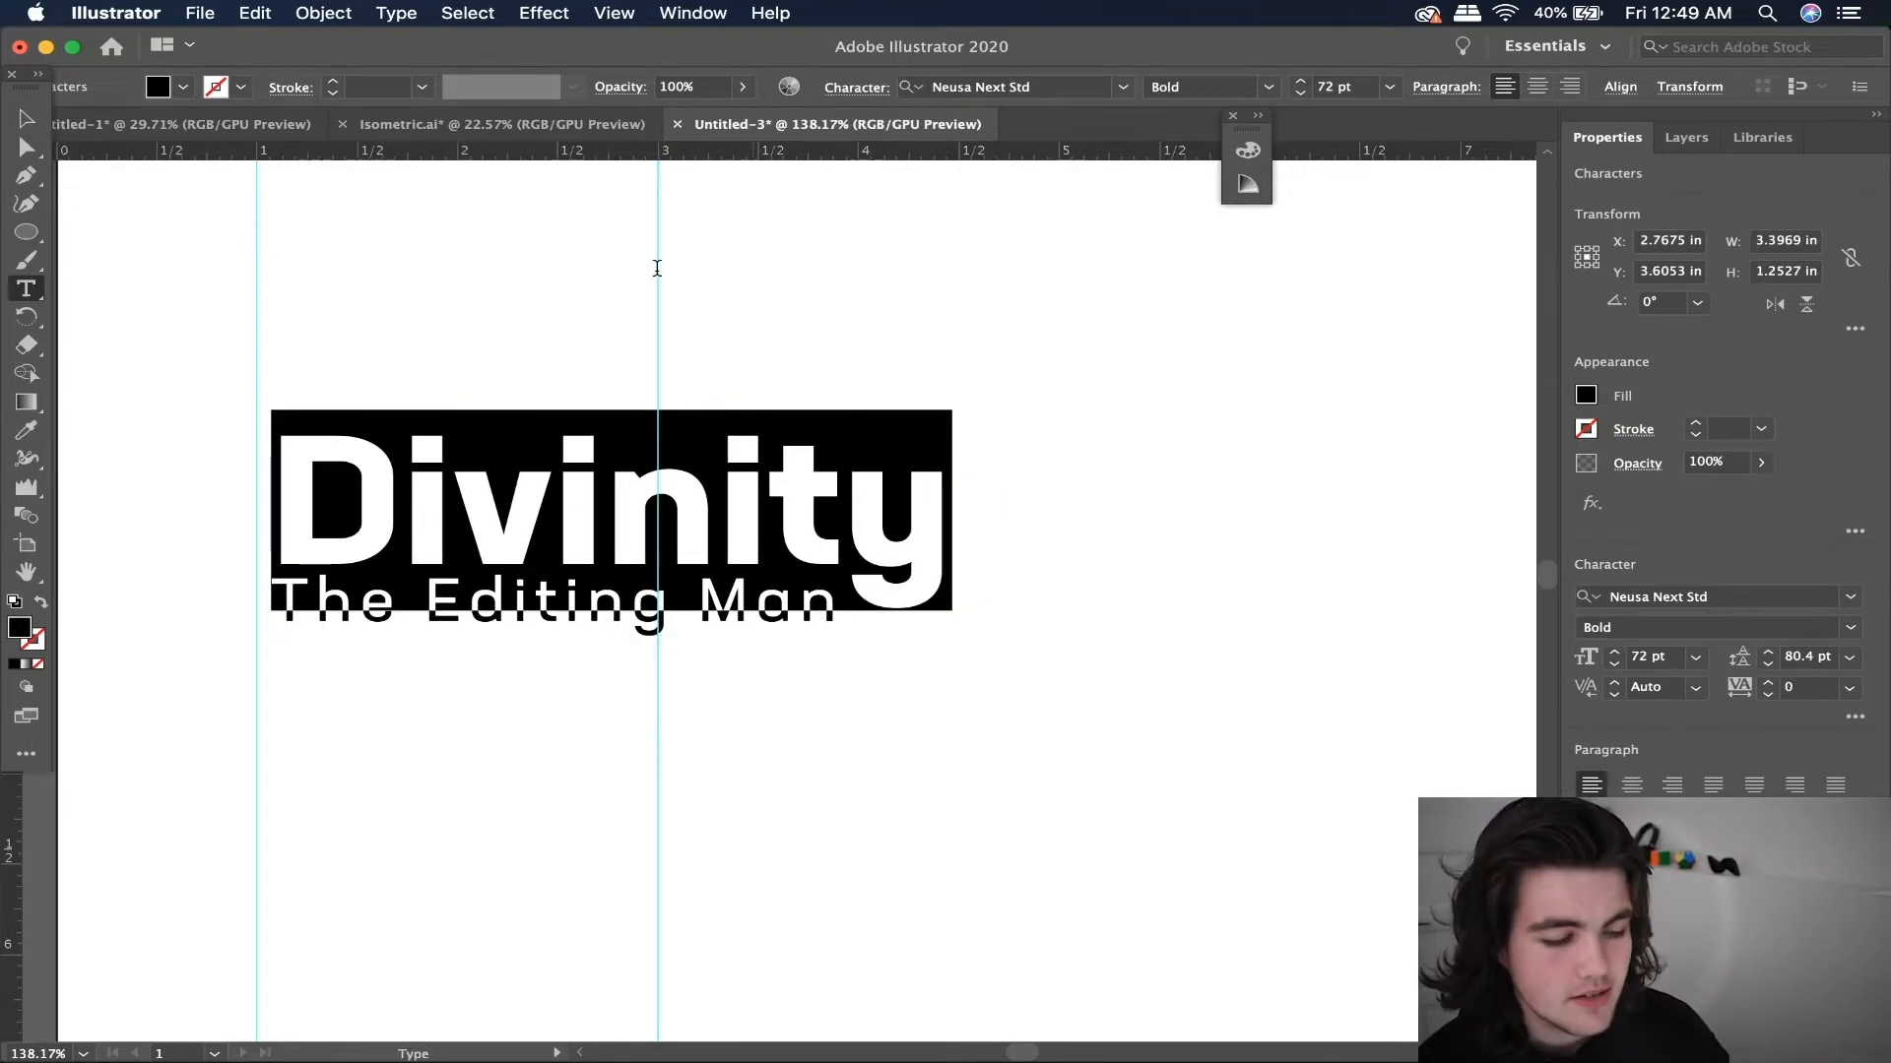
key(Escape)
click(504, 350)
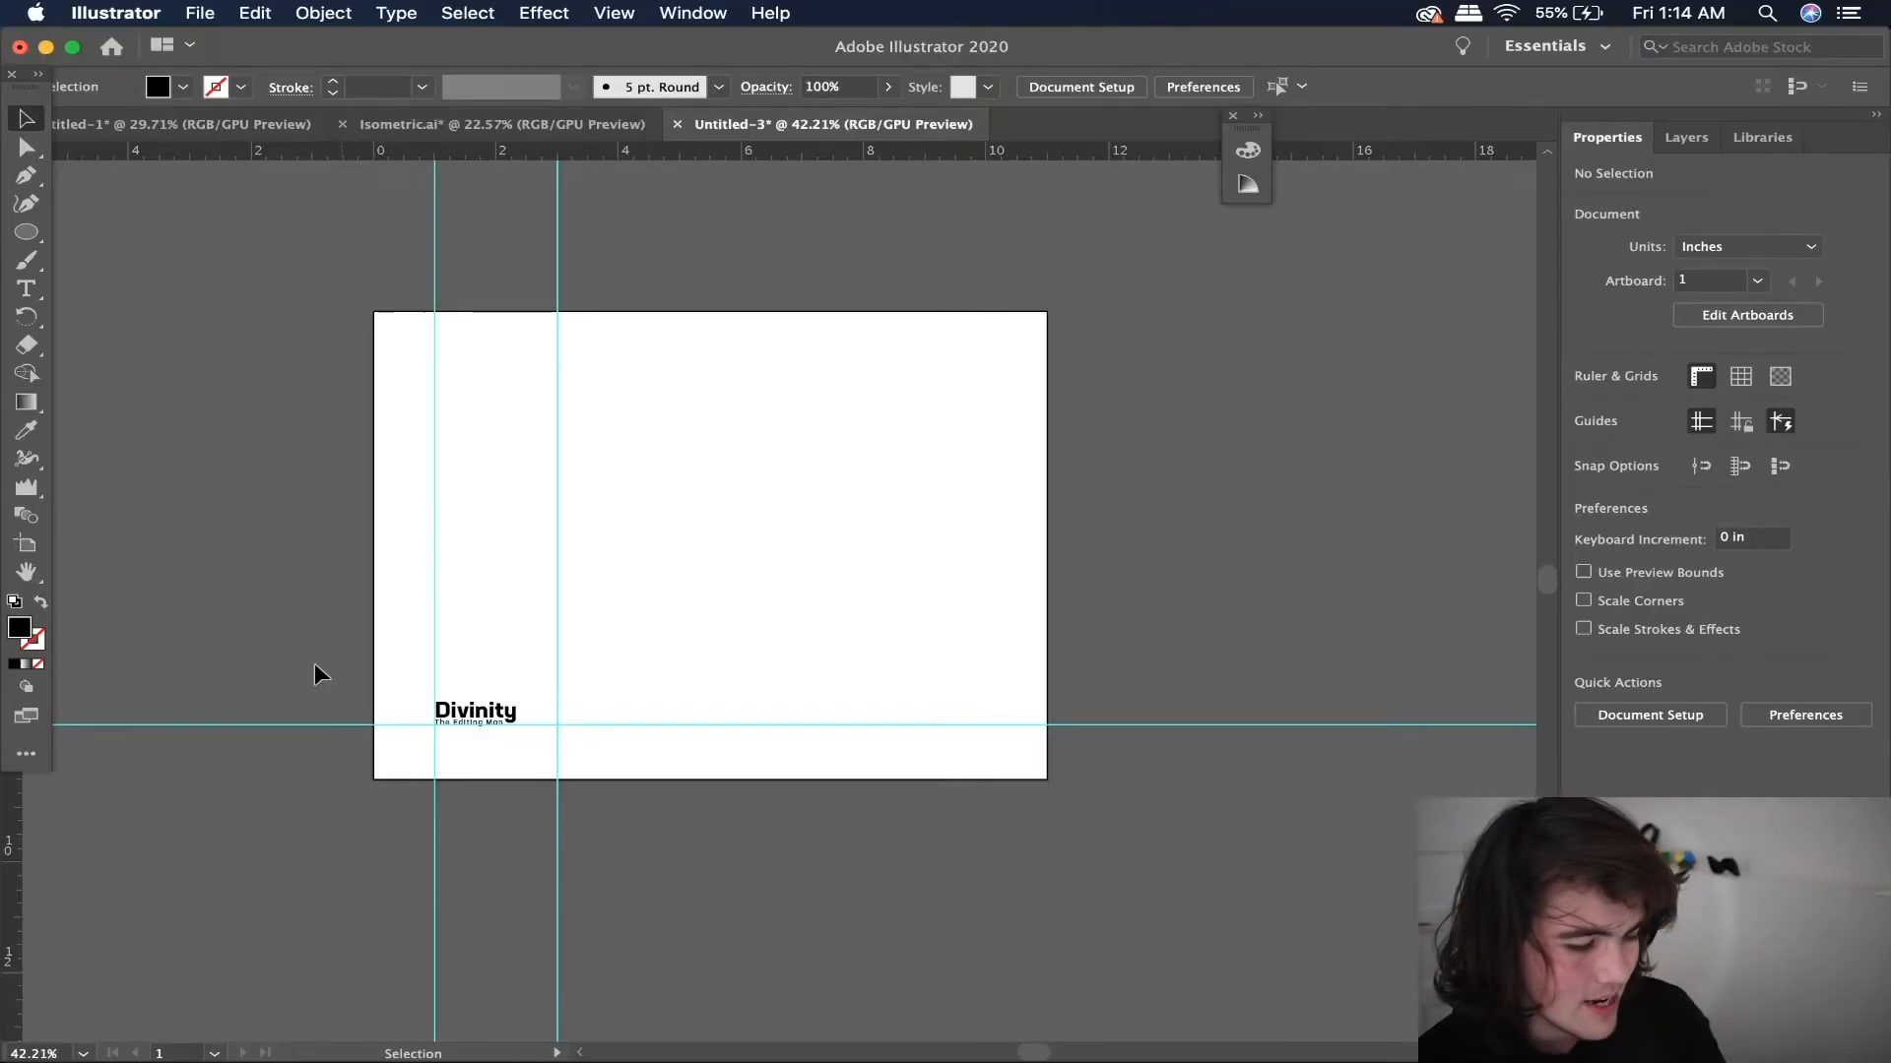
- Add new 11 by 8.5 in artboards up to eight in total and rearrange them into three columns
scroll(315, 666, up, 3)
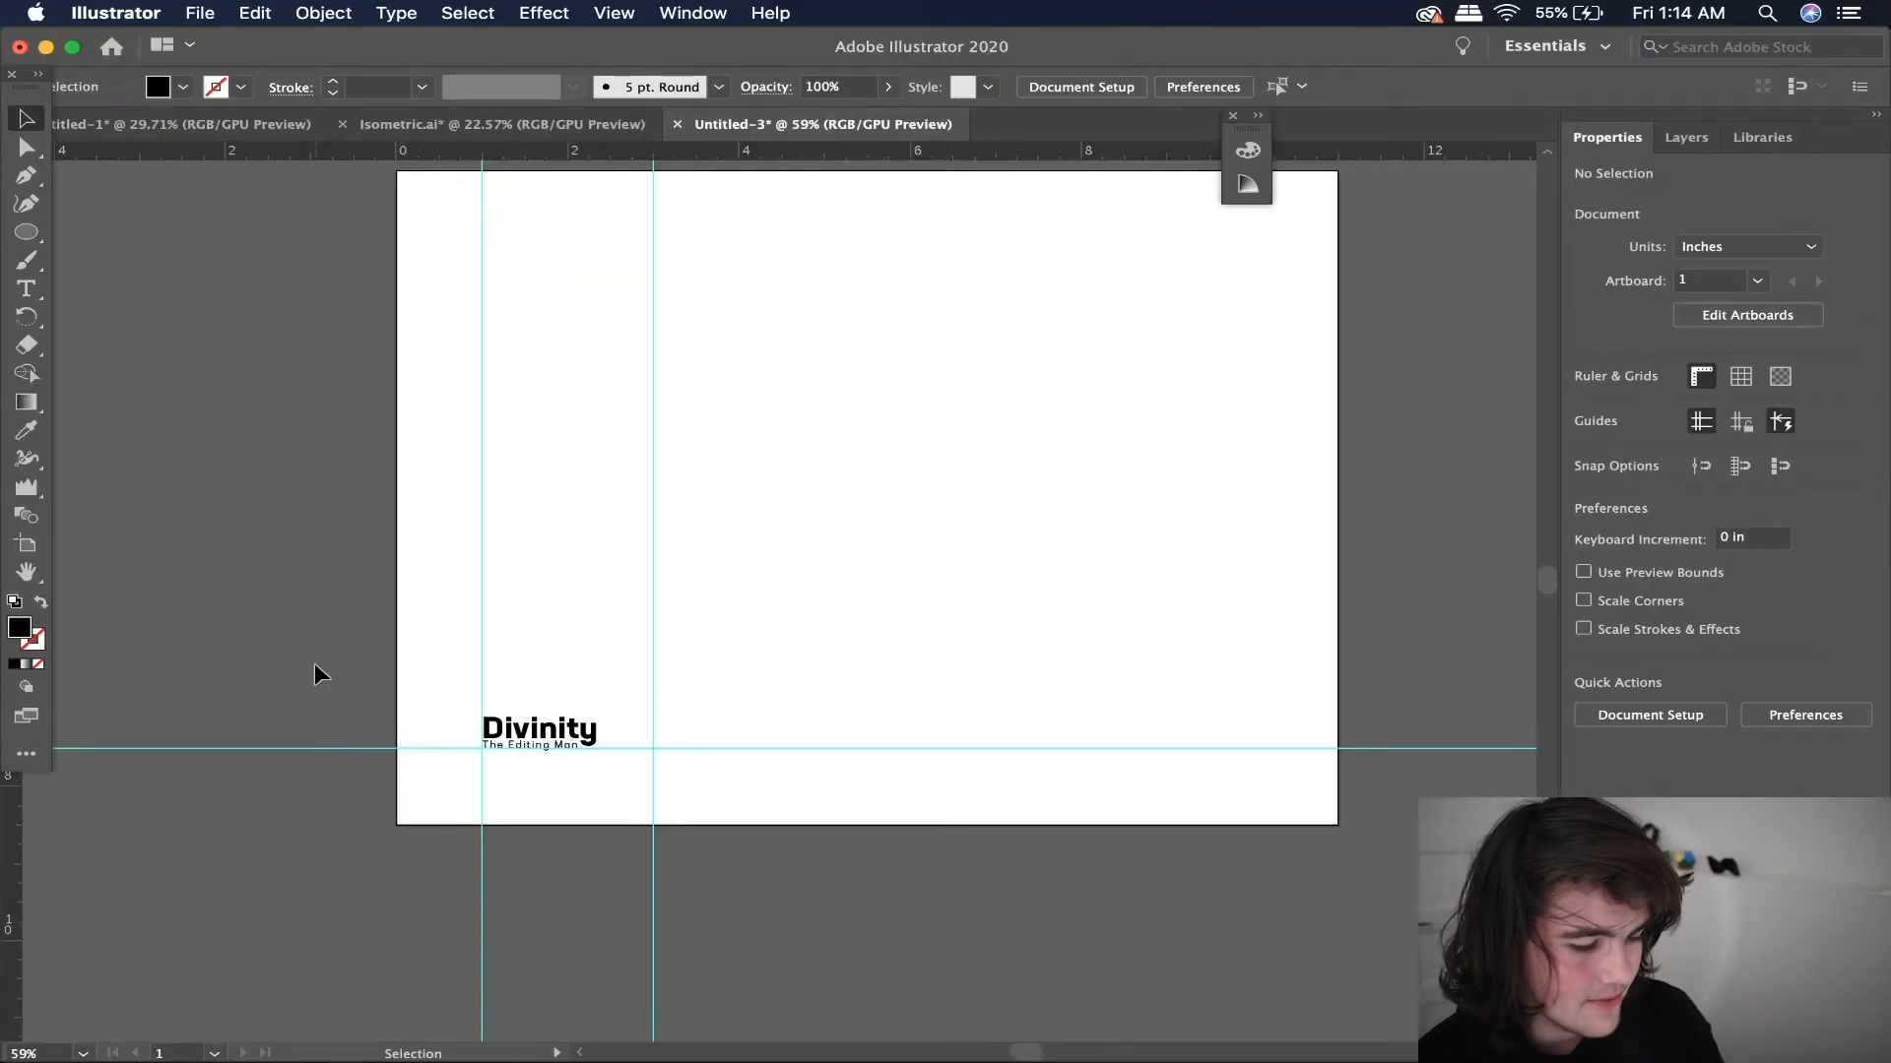
scroll(315, 666, down, 2)
scroll(311, 675, down, 3)
click(27, 543)
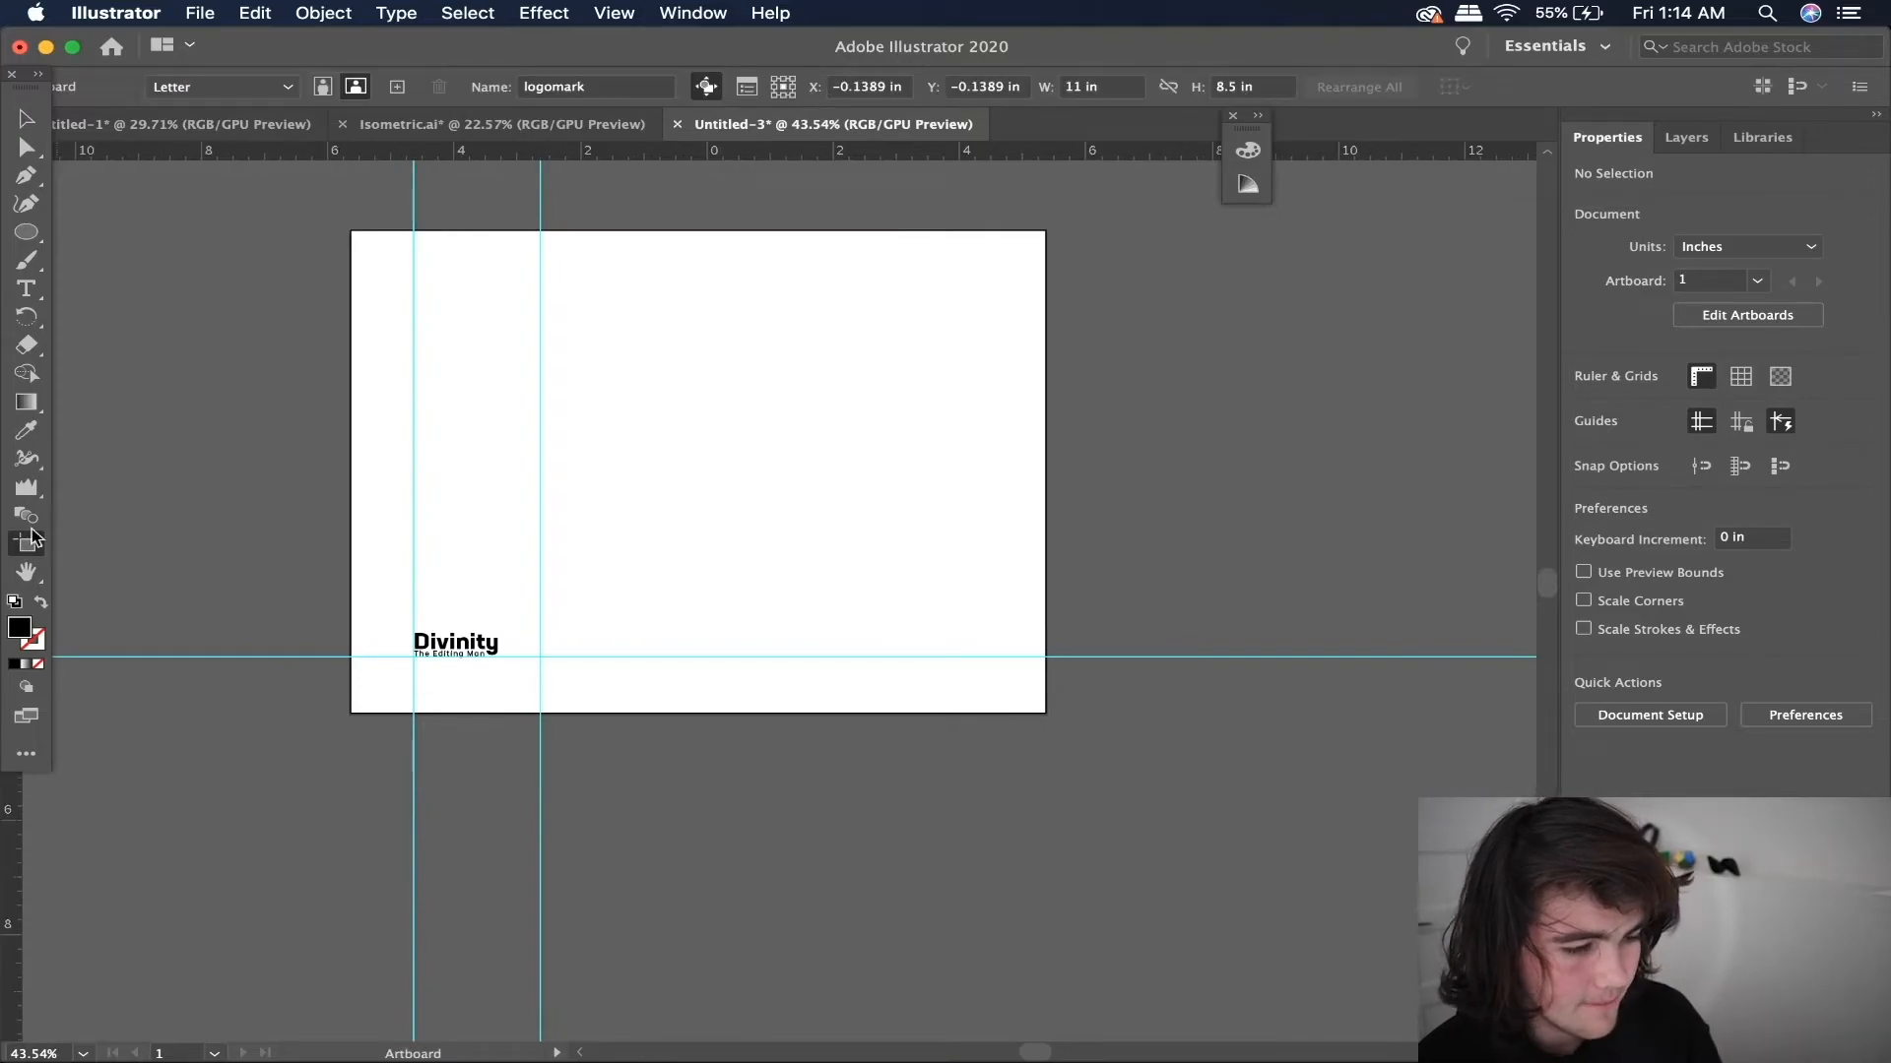
click(397, 87)
click(397, 86)
click(397, 87)
click(397, 87)
click(1310, 87)
text(3)
key(Return)
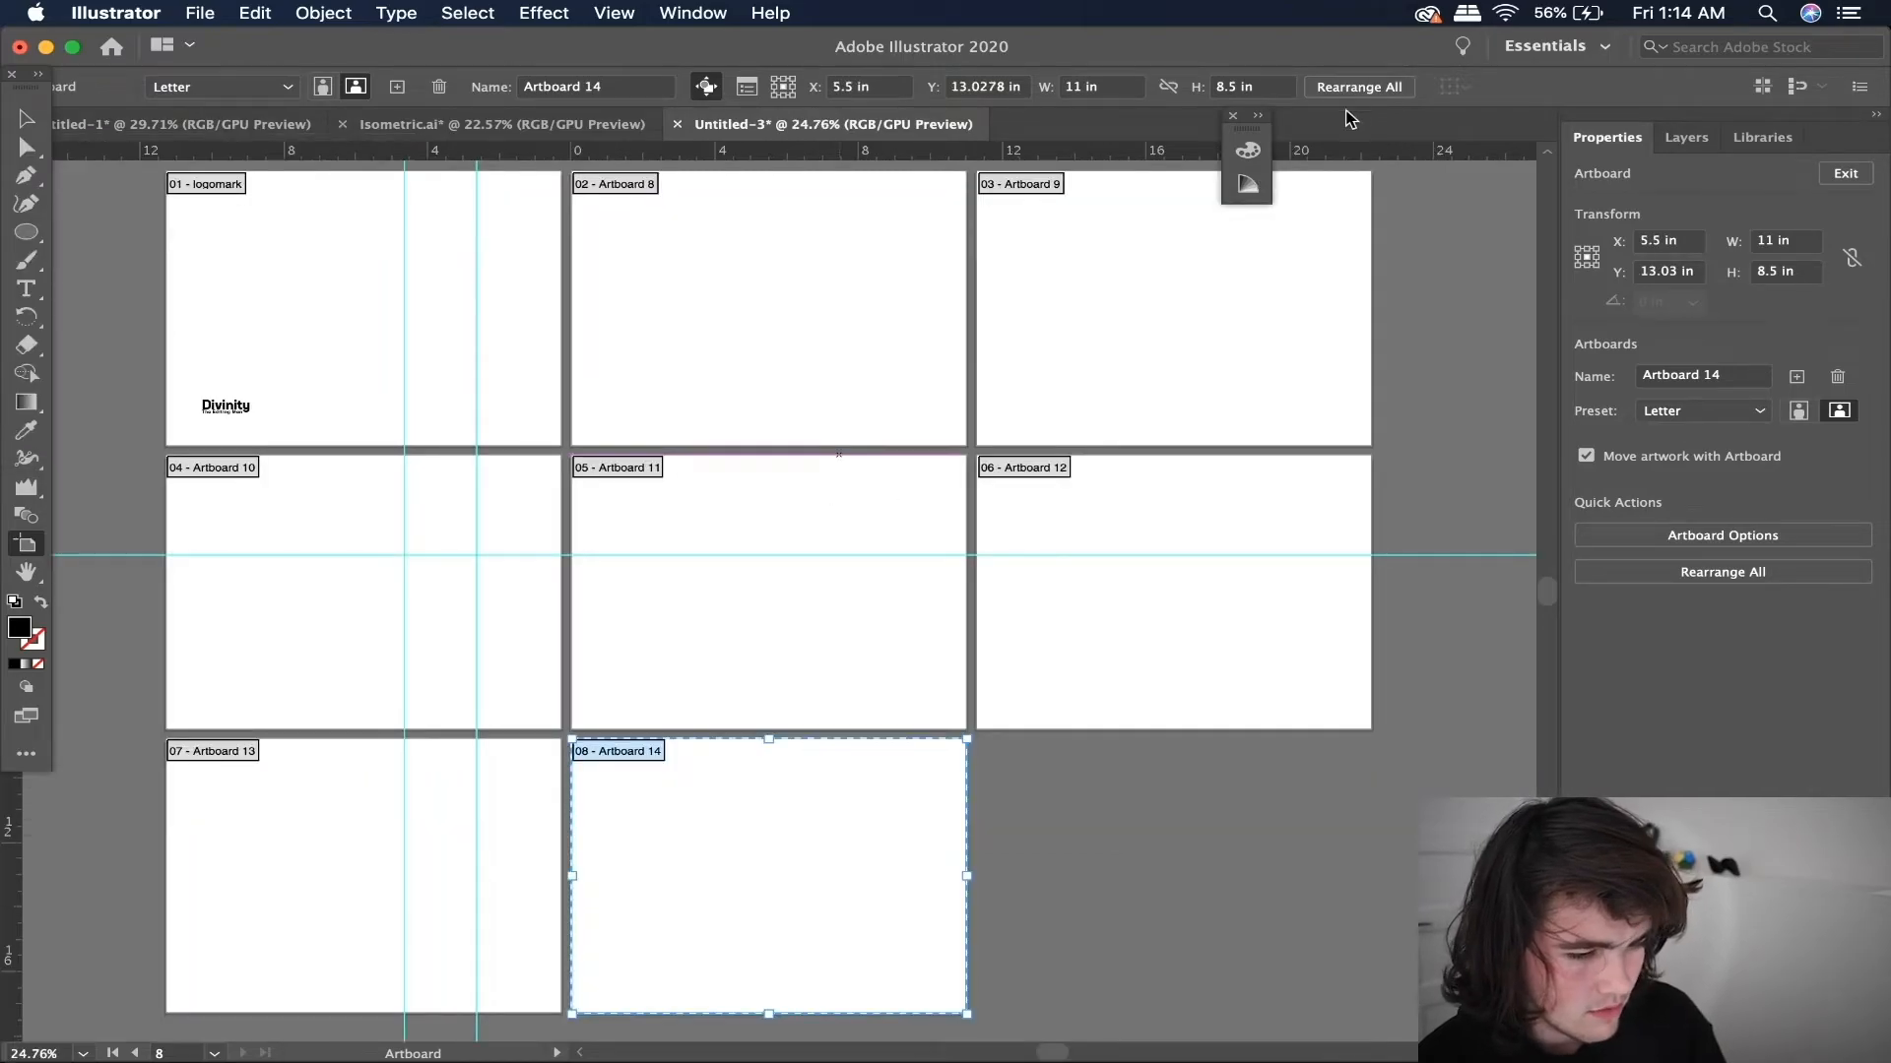
- Add a ninth artboard to complete the last row and rearrange all artboards
click(397, 86)
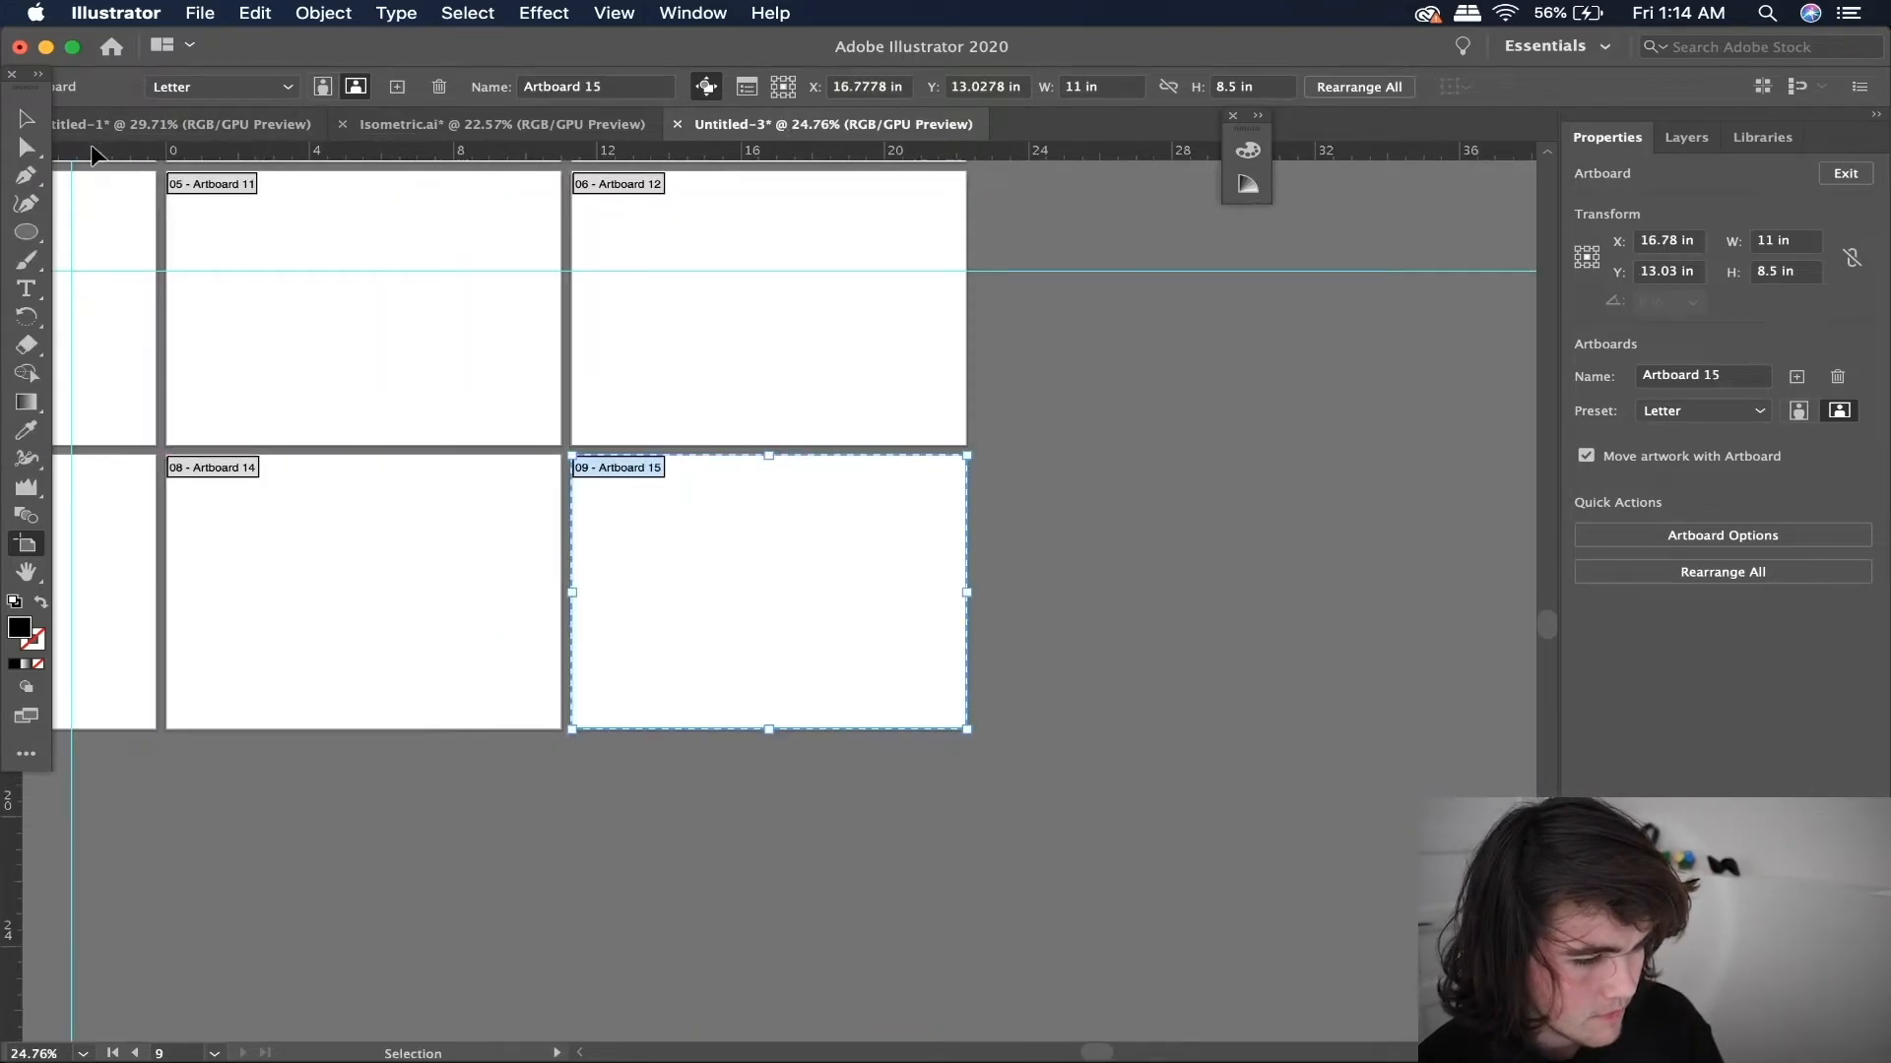
click(1359, 87)
key(Return)
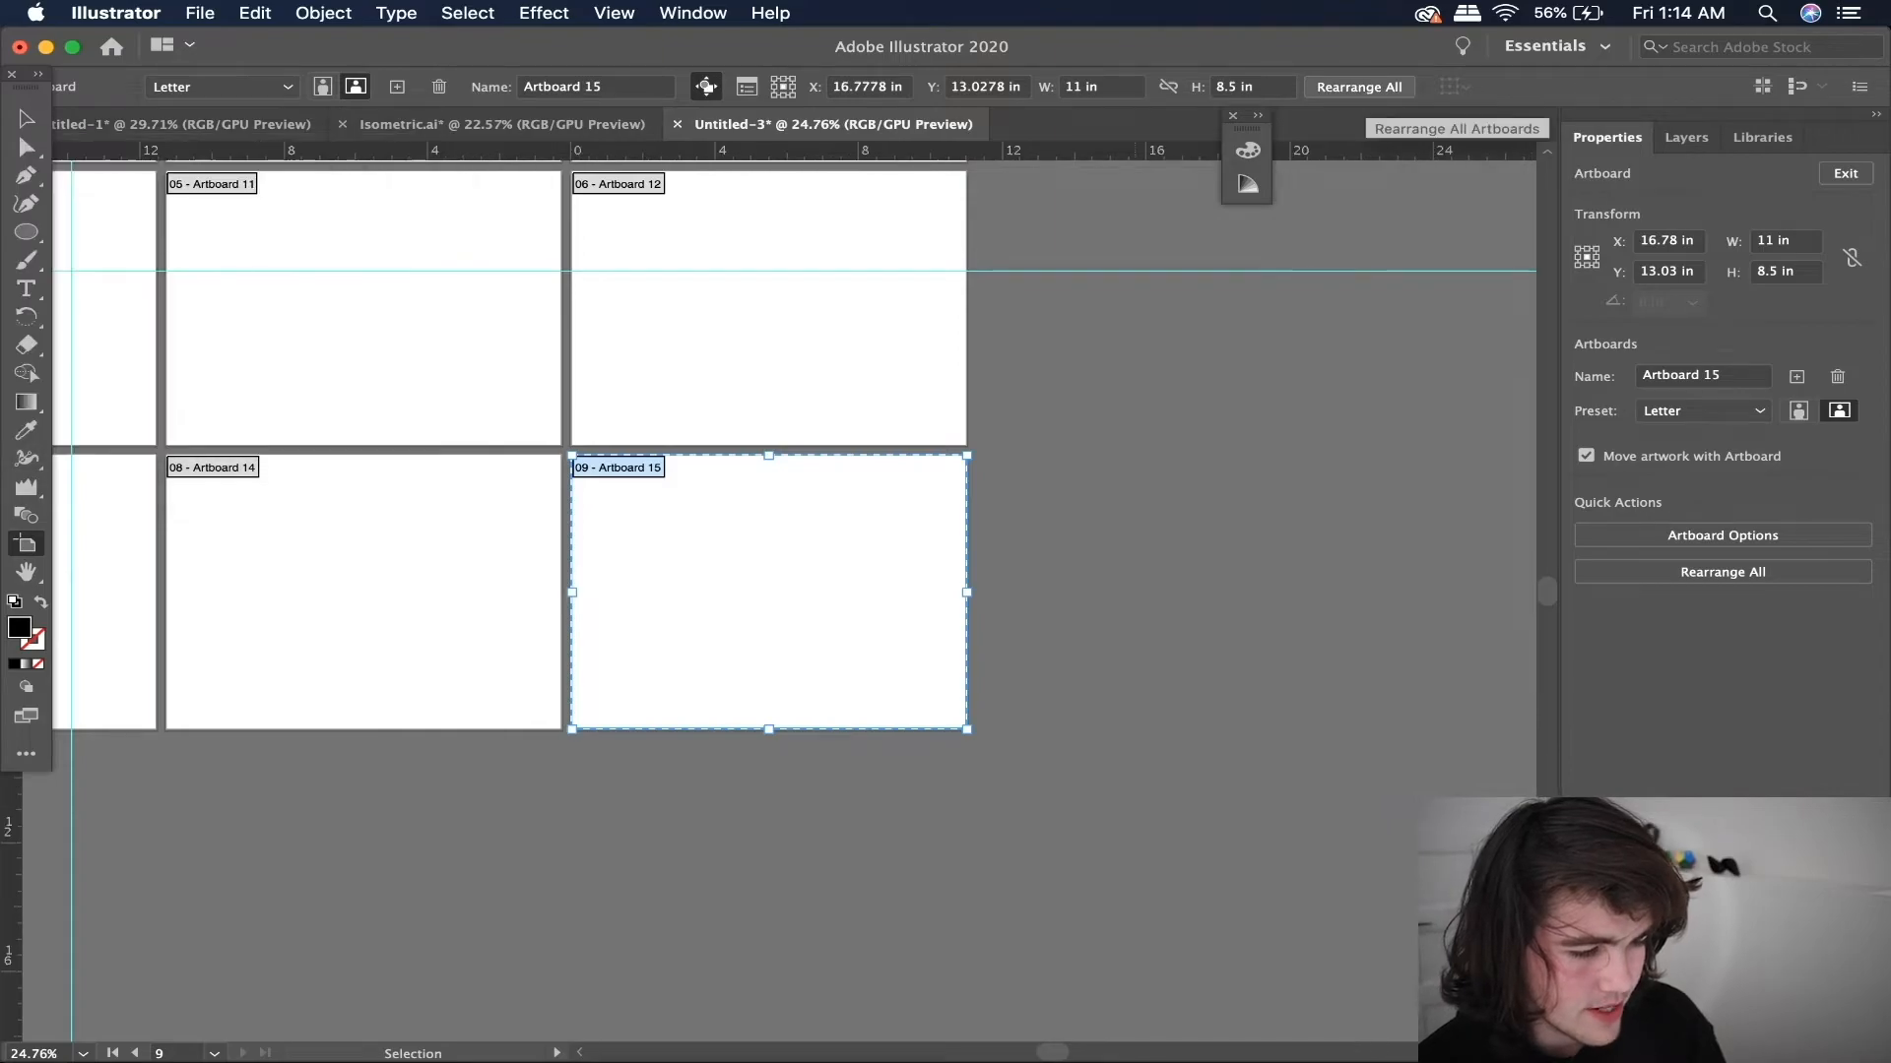
- Select the Divinity text block on the first artboard and clear the selection
scroll(83, 296, up, 10)
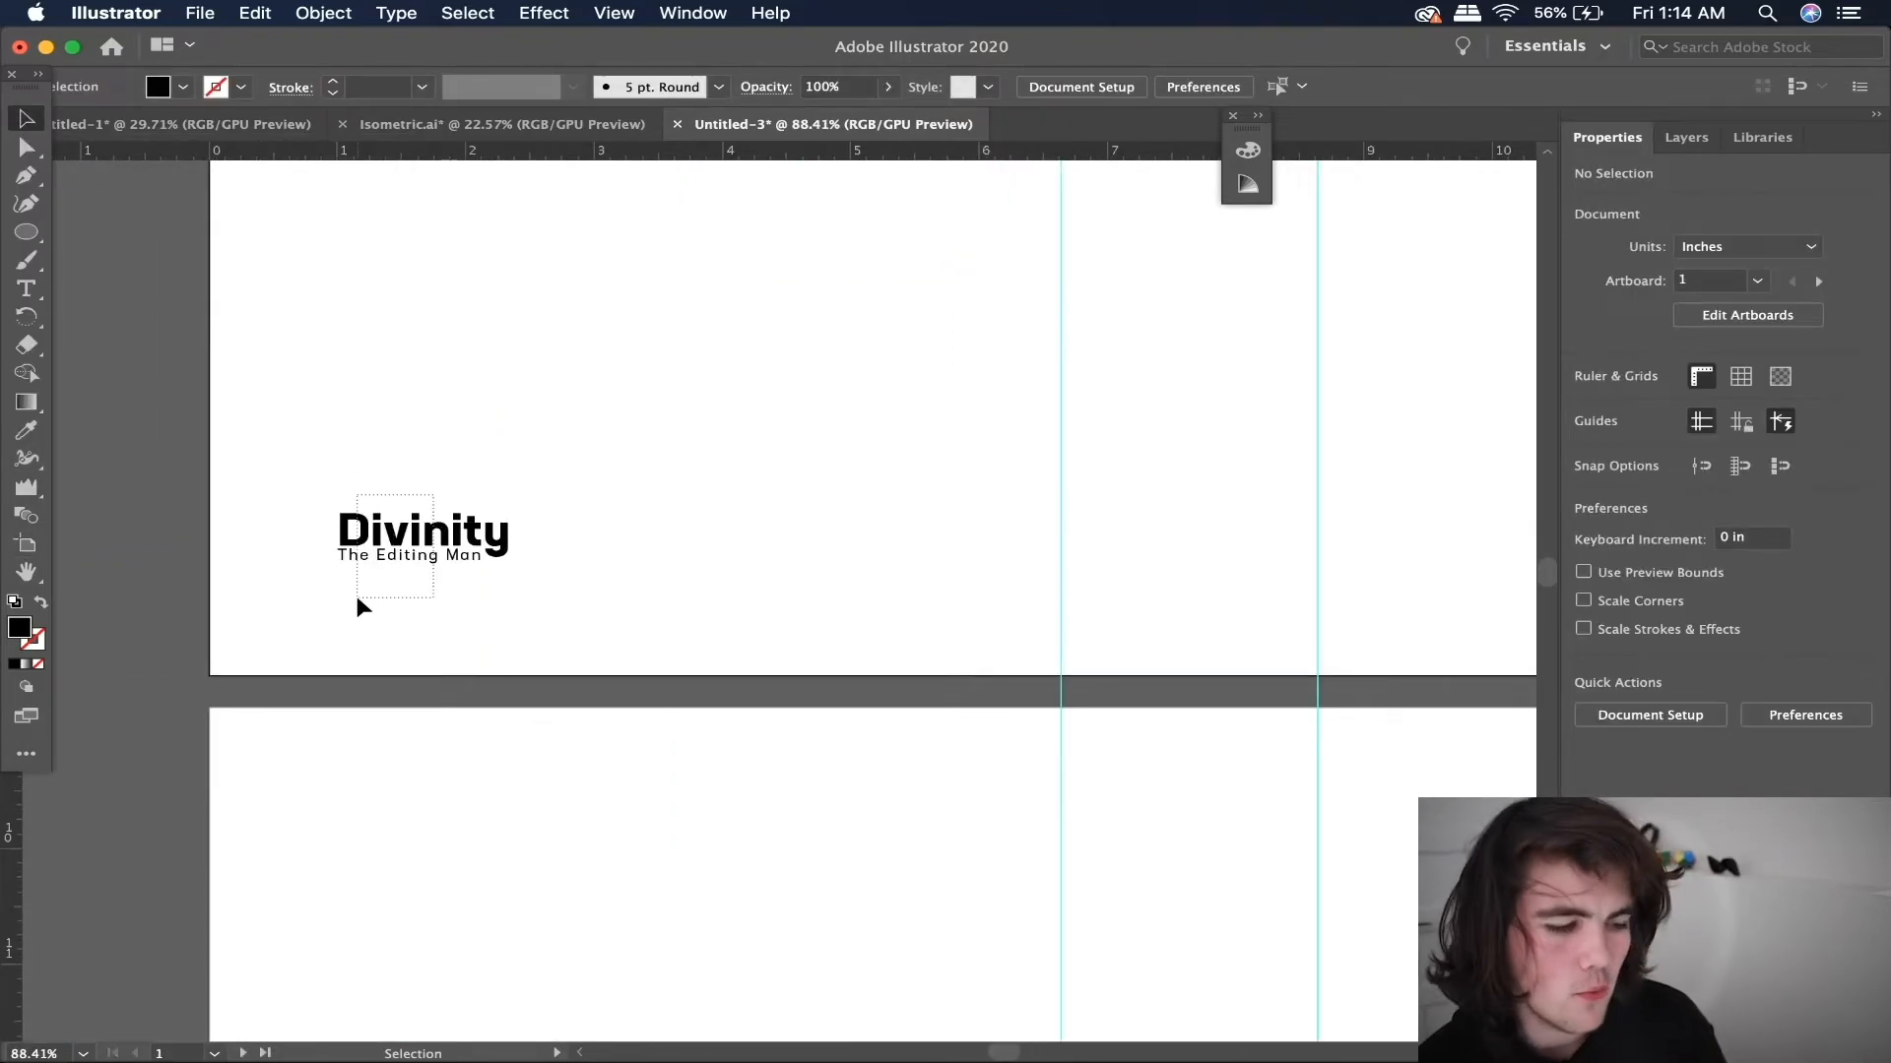
click(419, 536)
scroll(457, 449, down, 3)
click(459, 445)
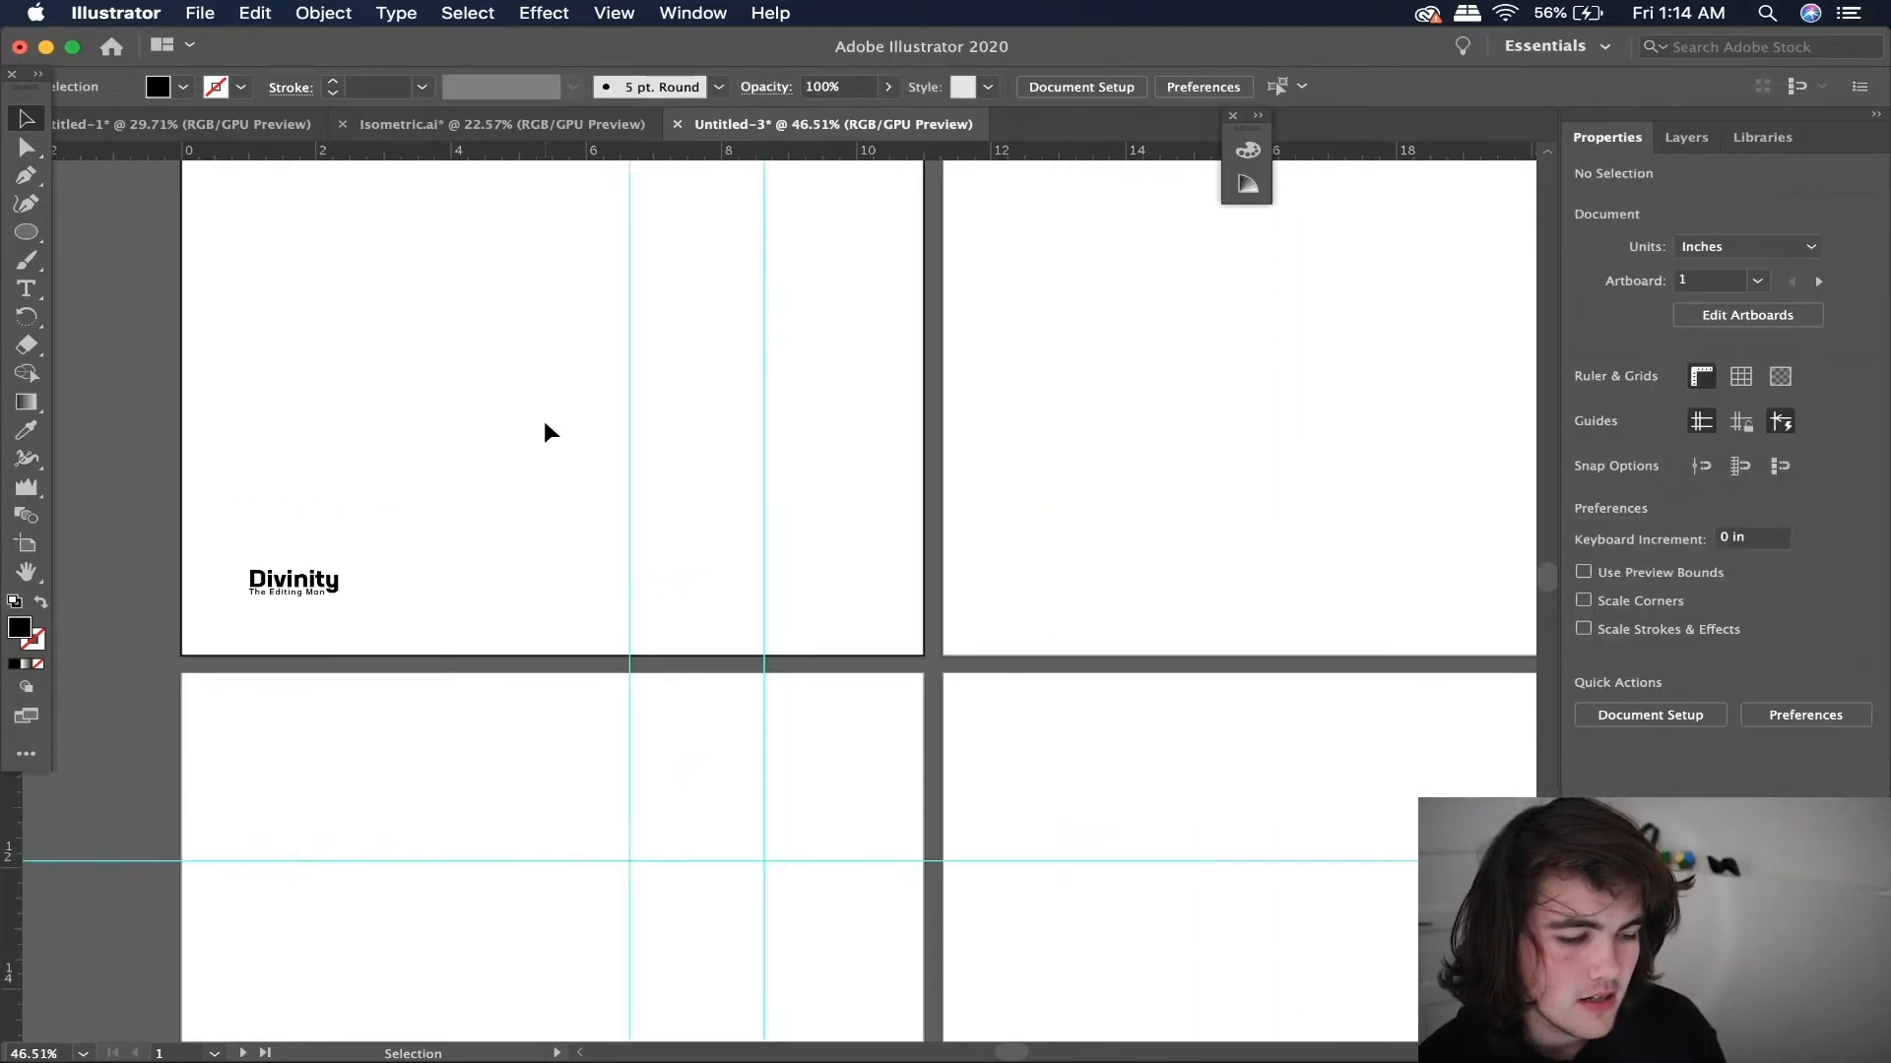
- Select the Divinity text block on the first artboard and paste it at the same position on all artboards
scroll(544, 426, down, 3)
scroll(446, 515, up, 1)
drag(400, 458, 327, 549)
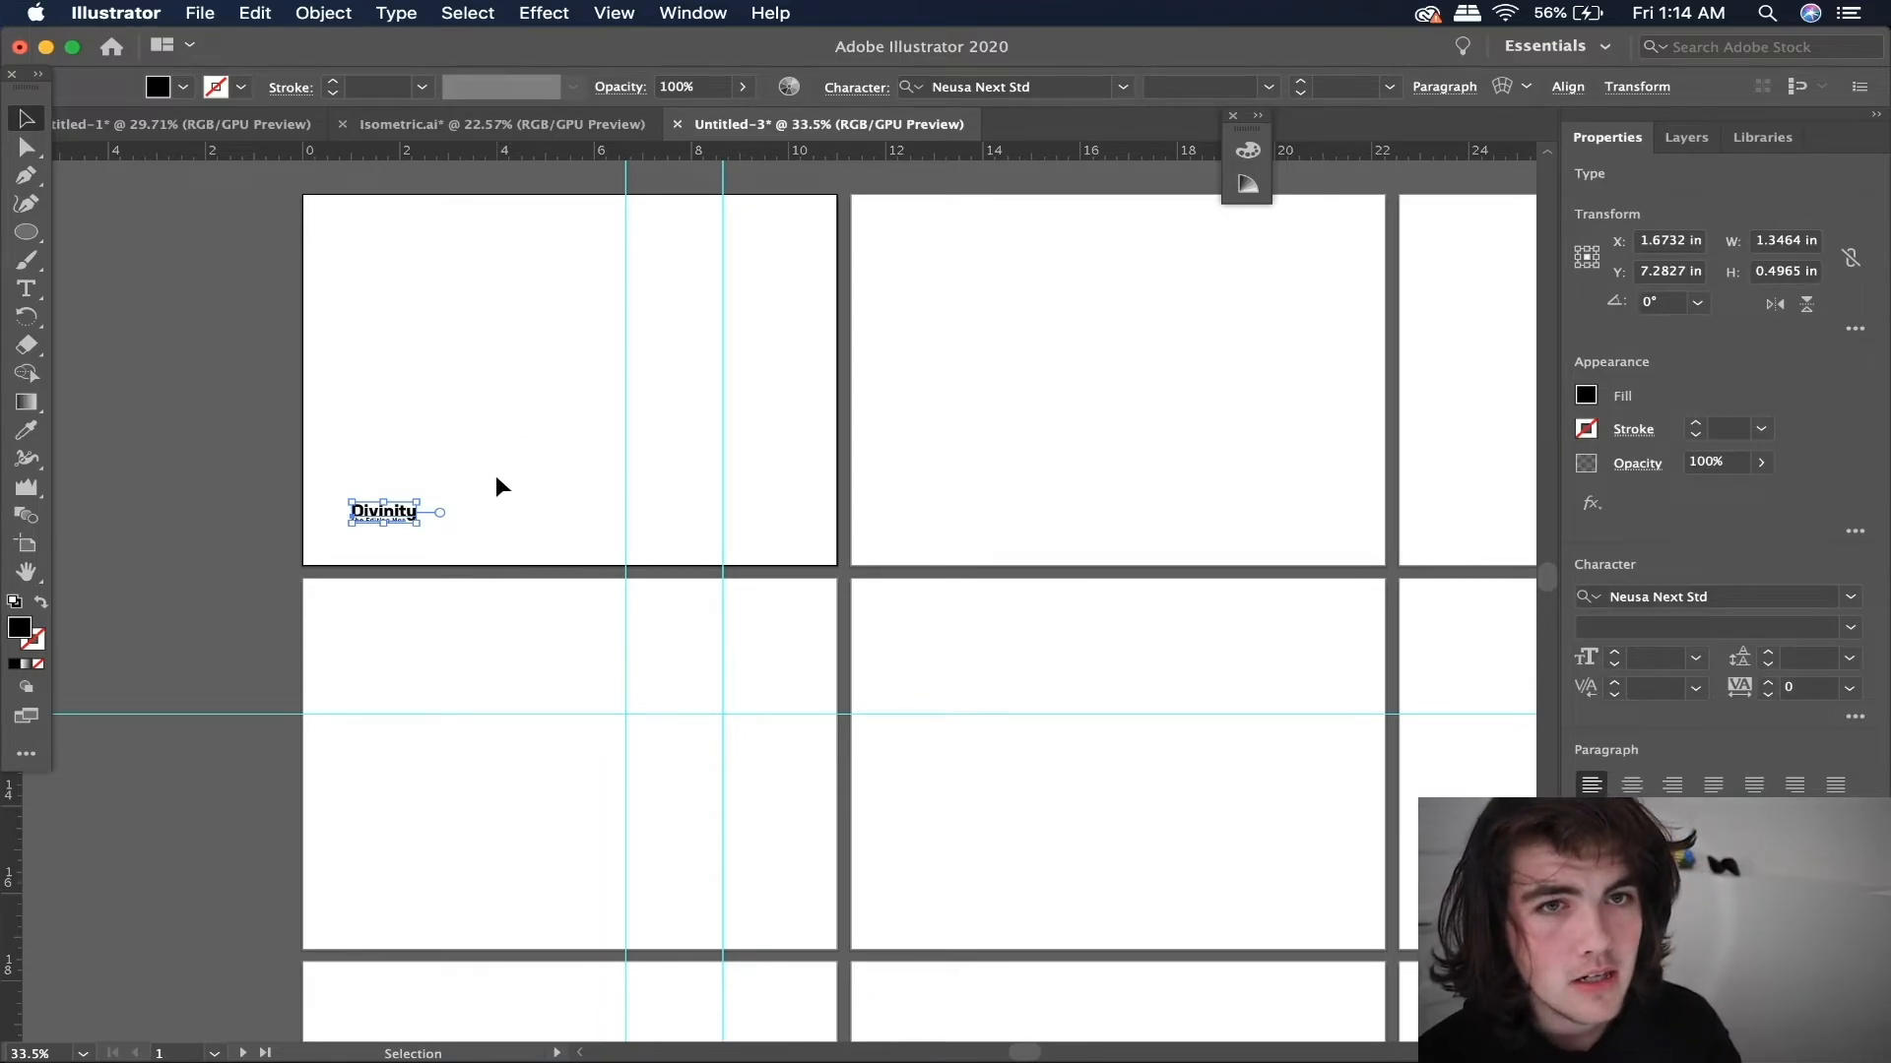
key(super)
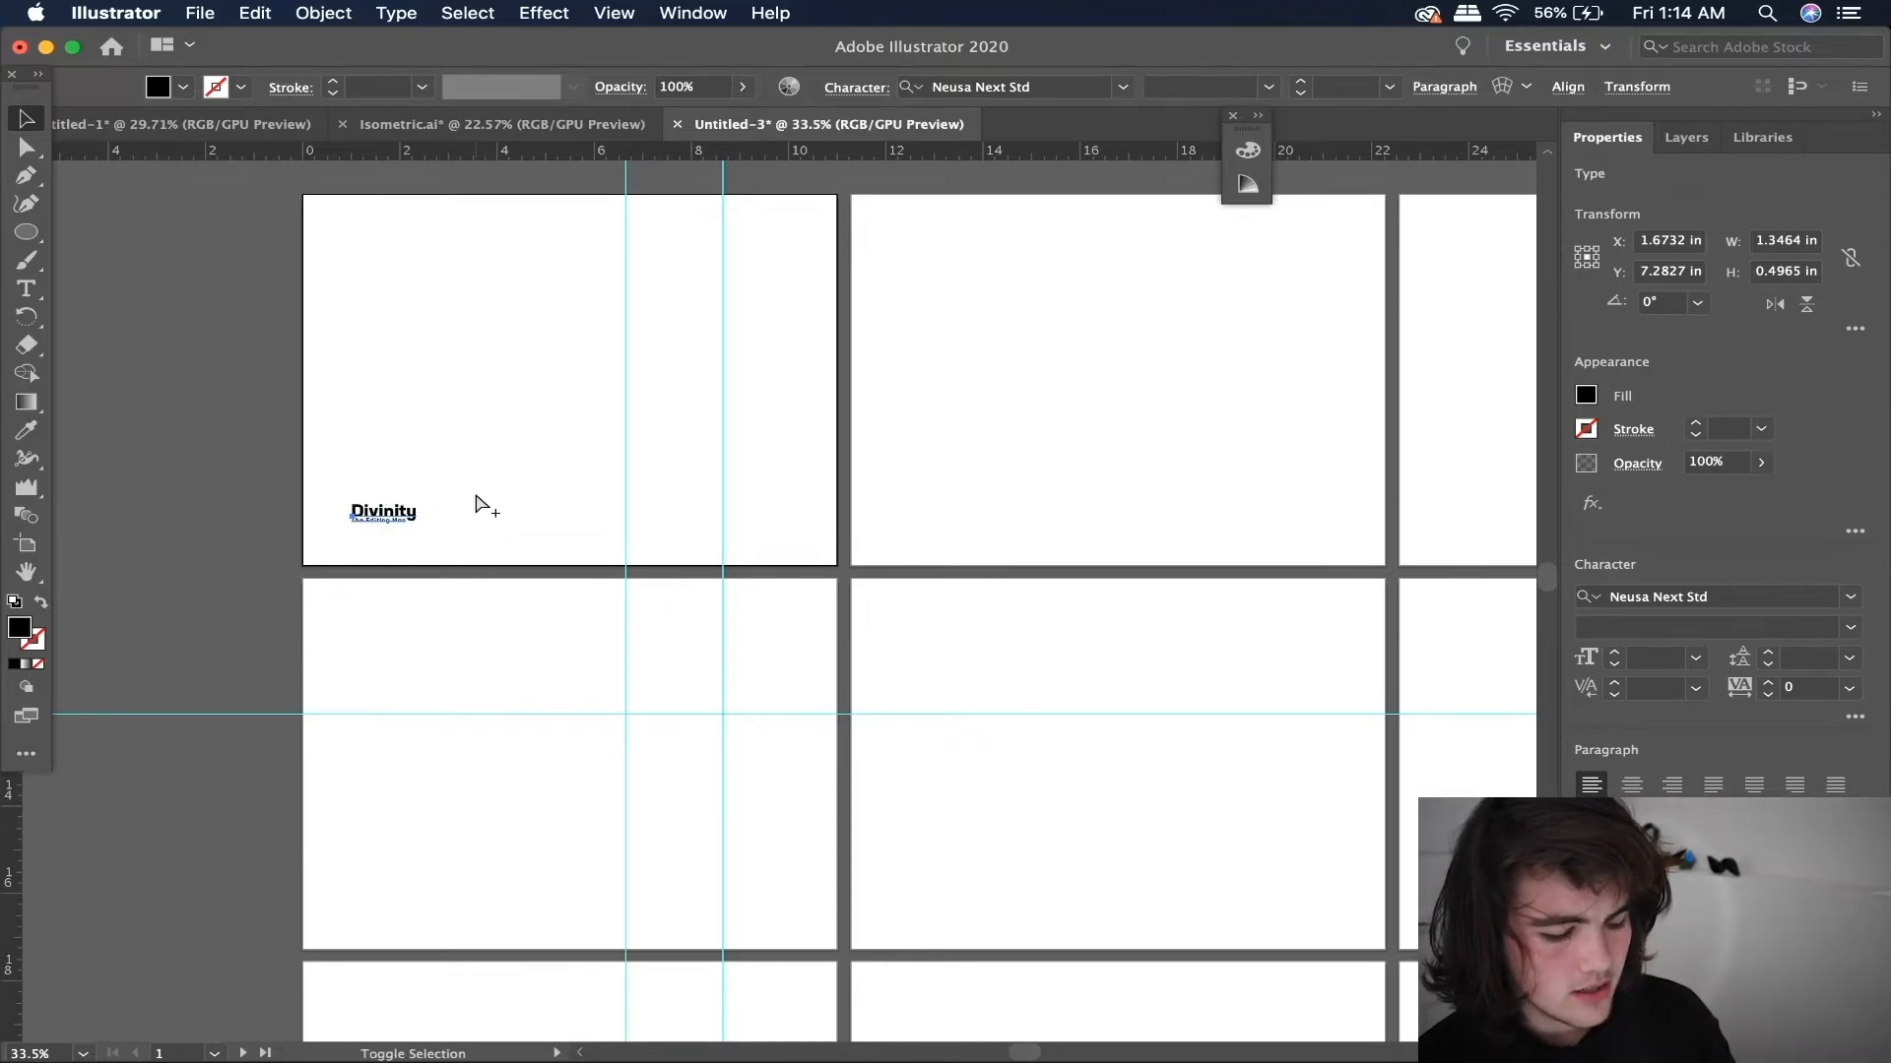
key(super+alt+shift+v)
scroll(475, 492, down, 3)
scroll(474, 492, up, 3)
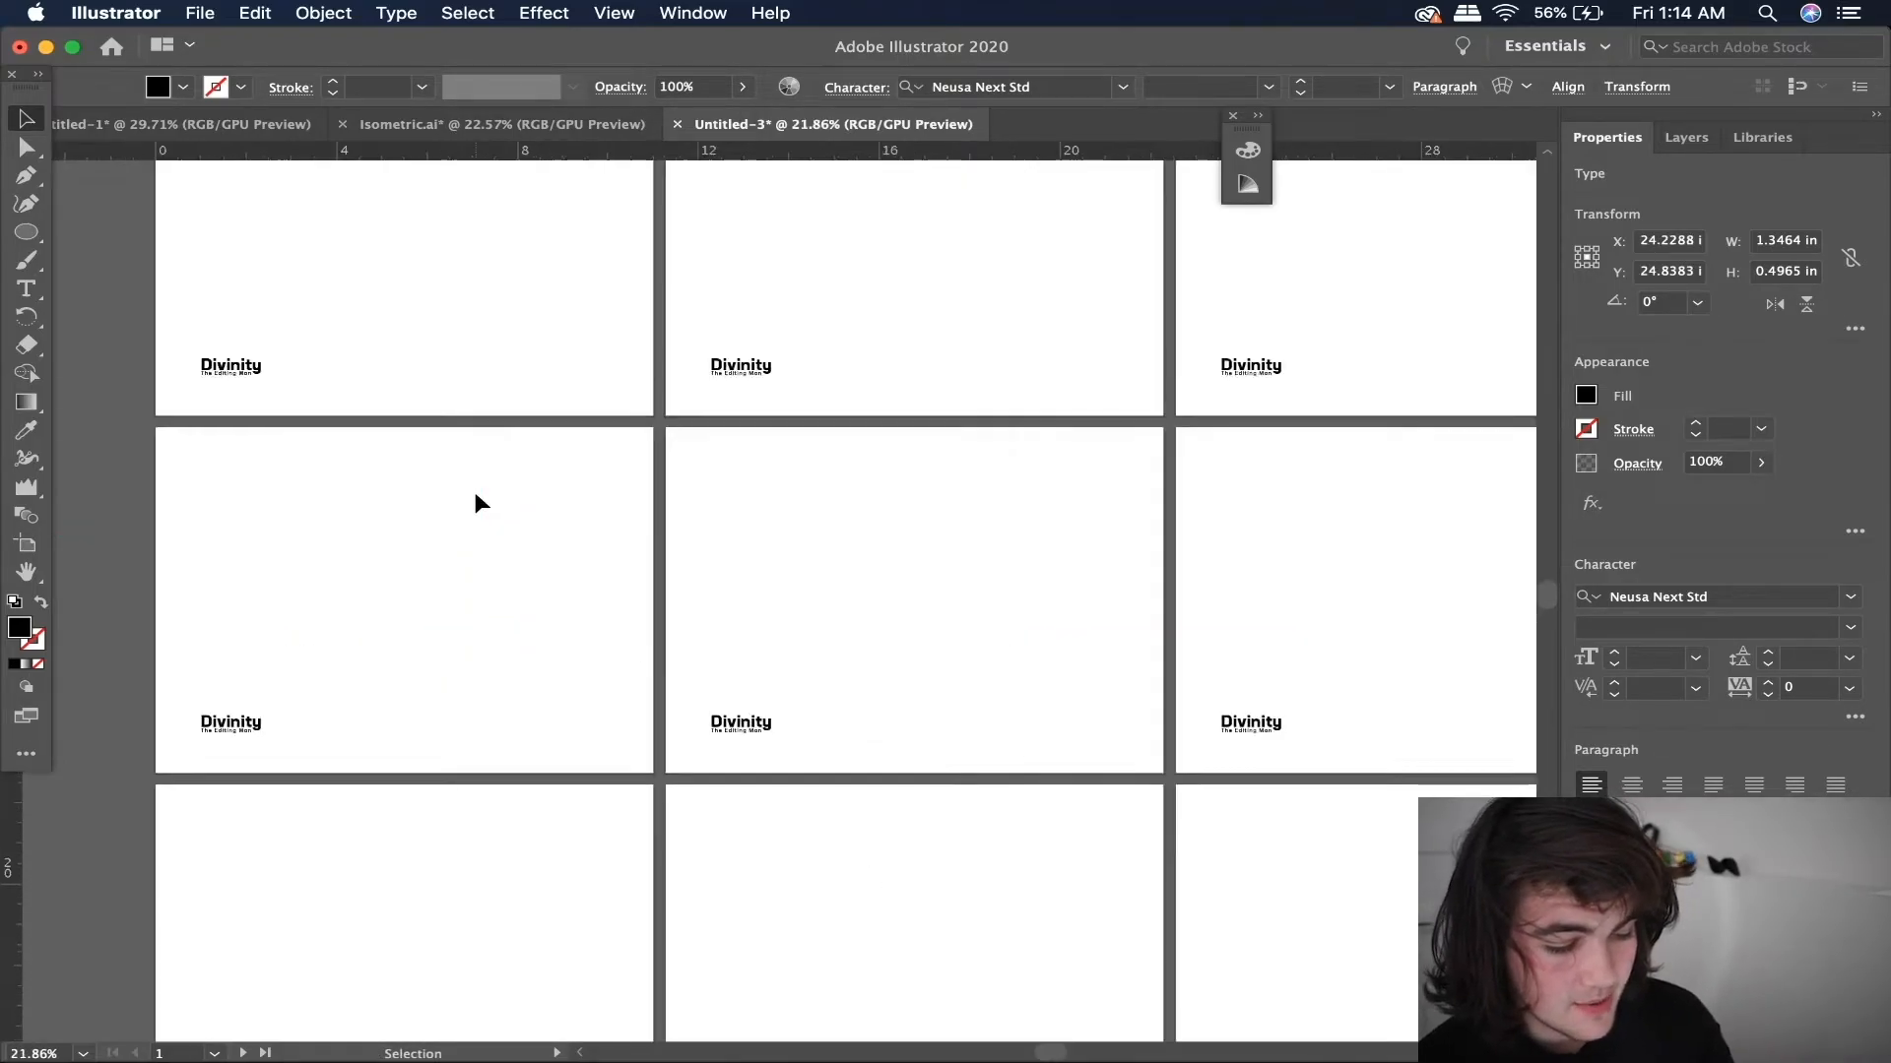
scroll(475, 493, right, 2)
scroll(786, 313, down, 2)
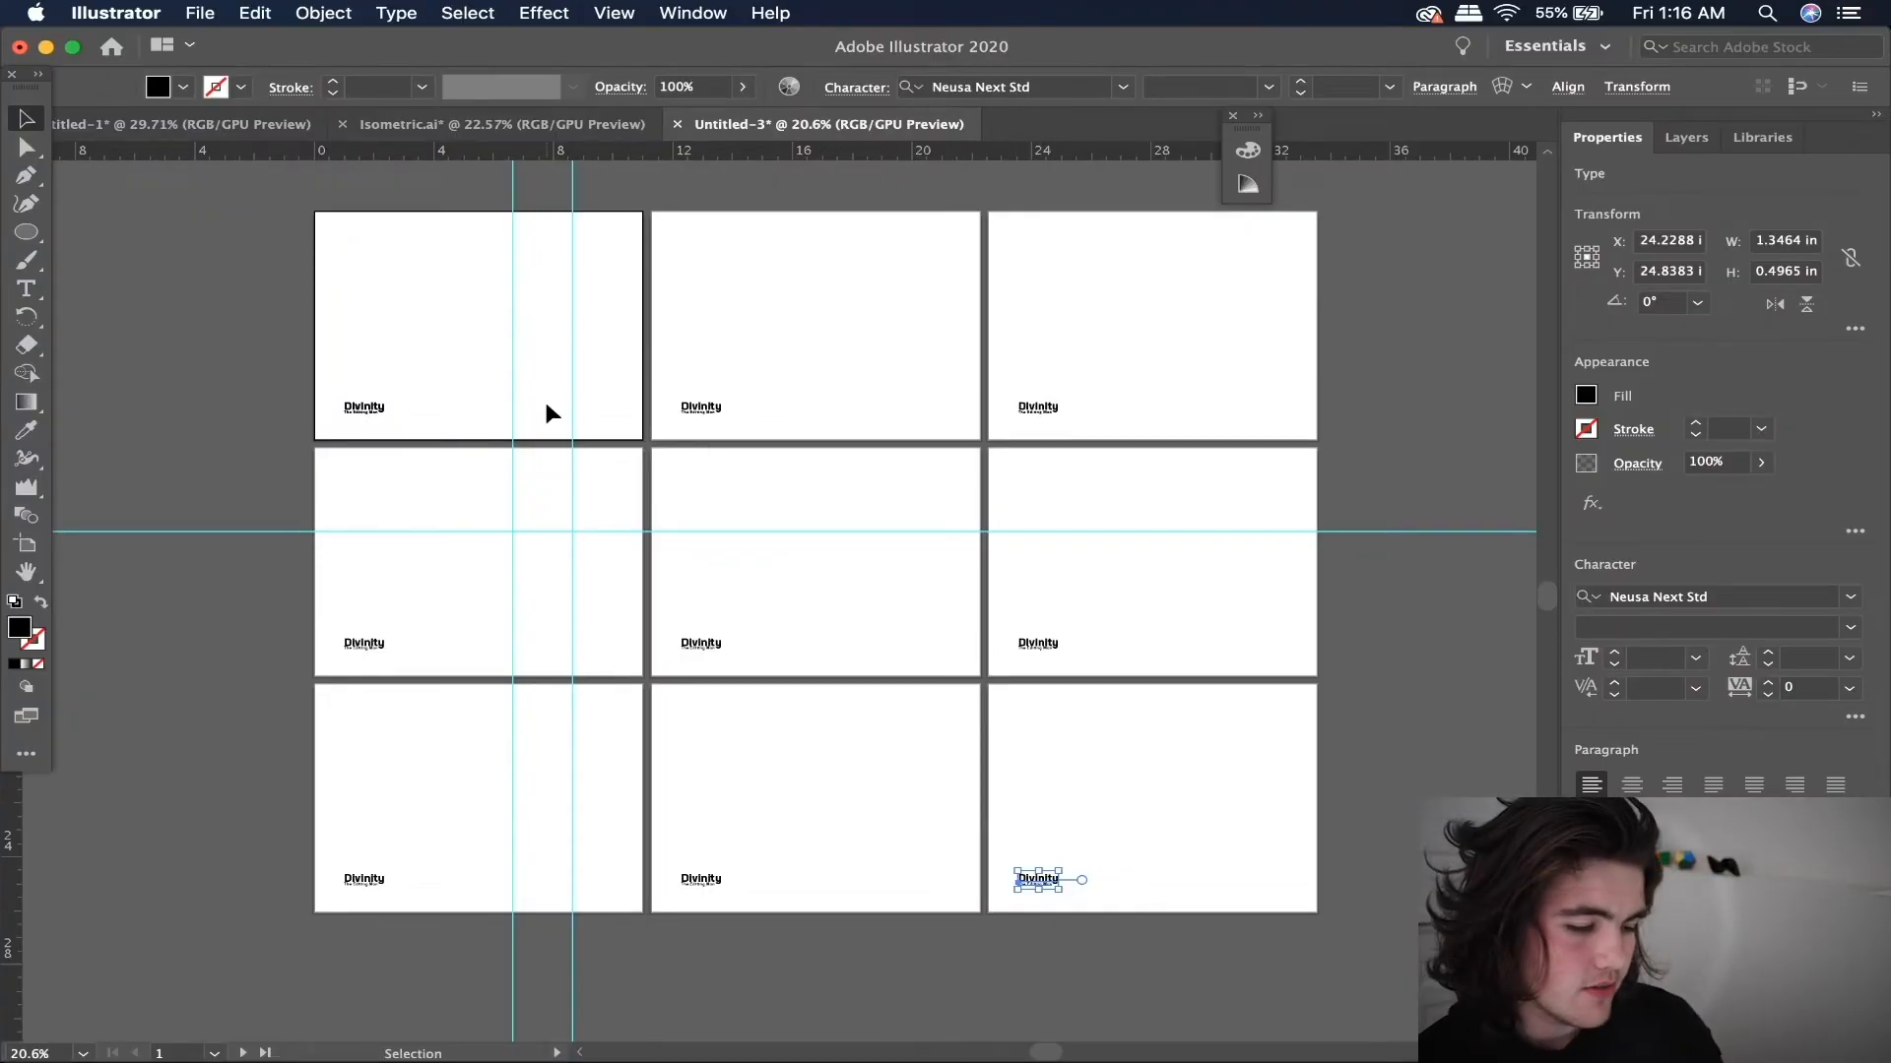
- Examine the repeated Divinity text across the artboards, using the temporary Hand tool to move between them
scroll(546, 402, up, 8)
scroll(545, 402, down, 8)
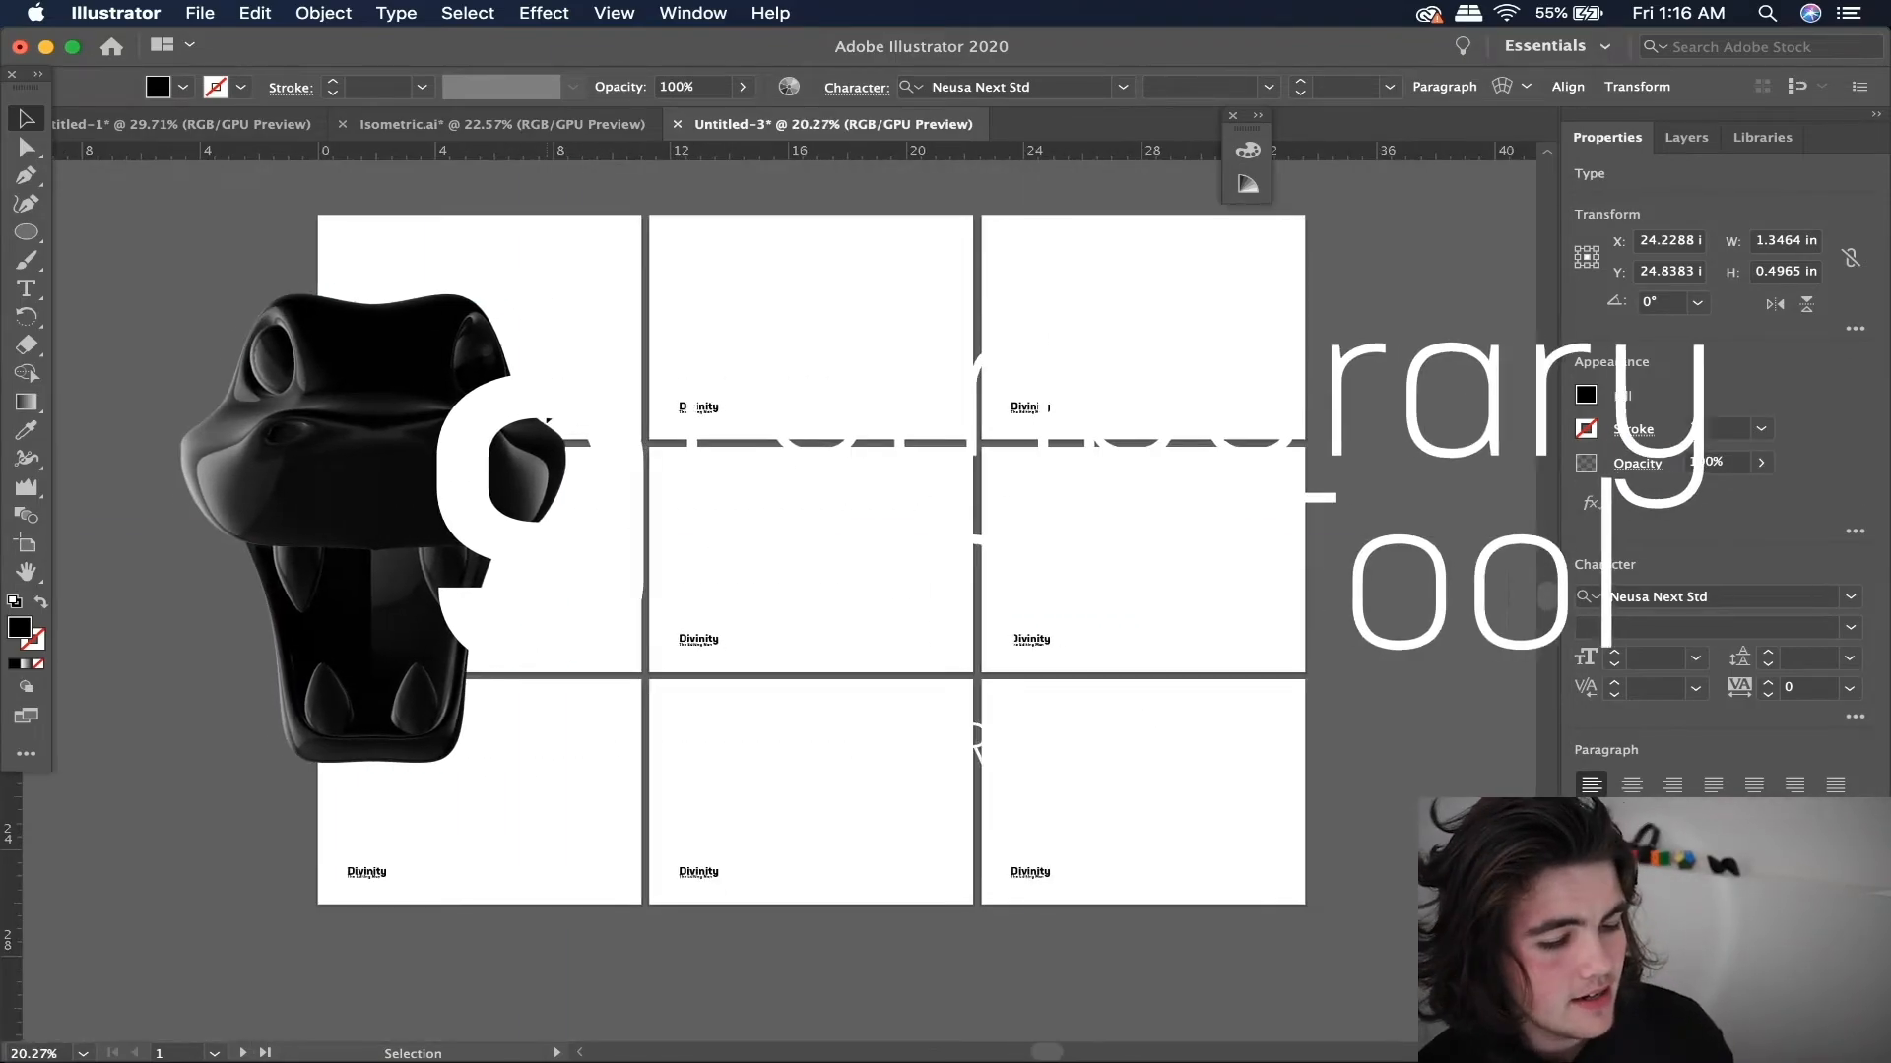
scroll(499, 434, up, 5)
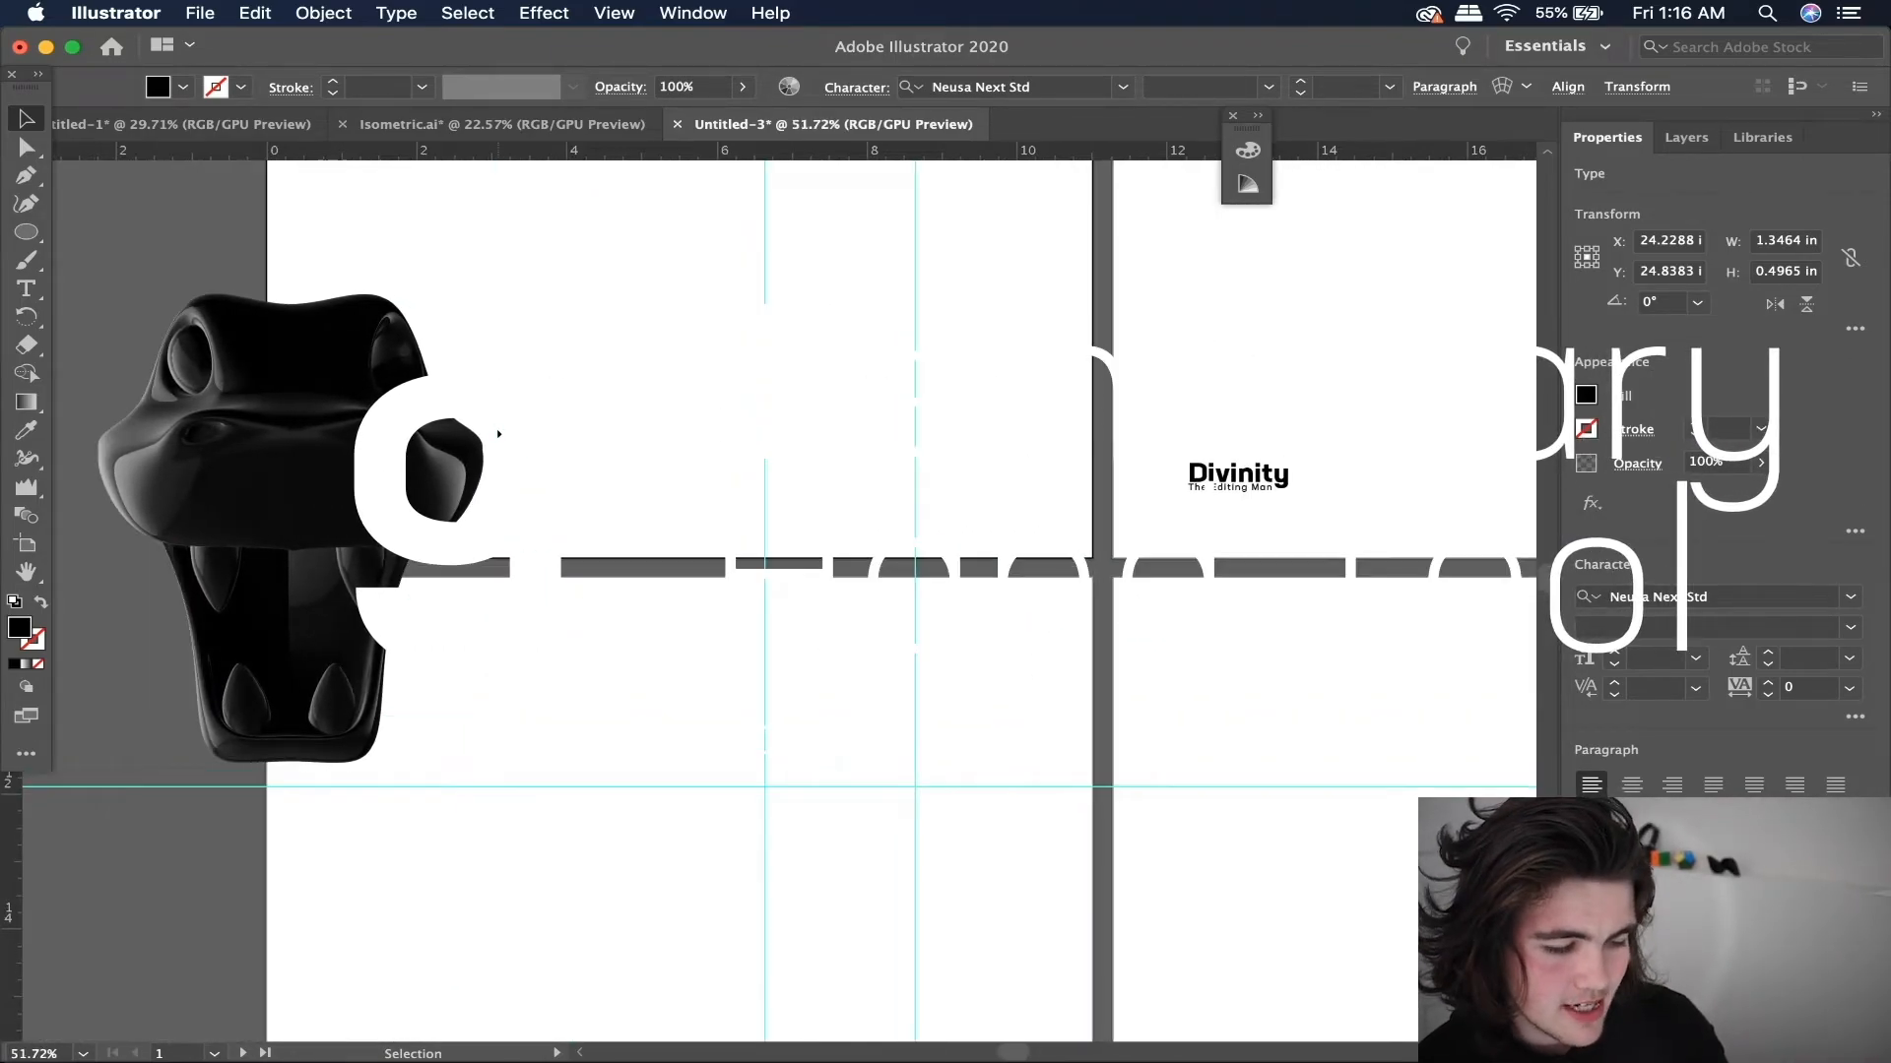
scroll(496, 428, up, 4)
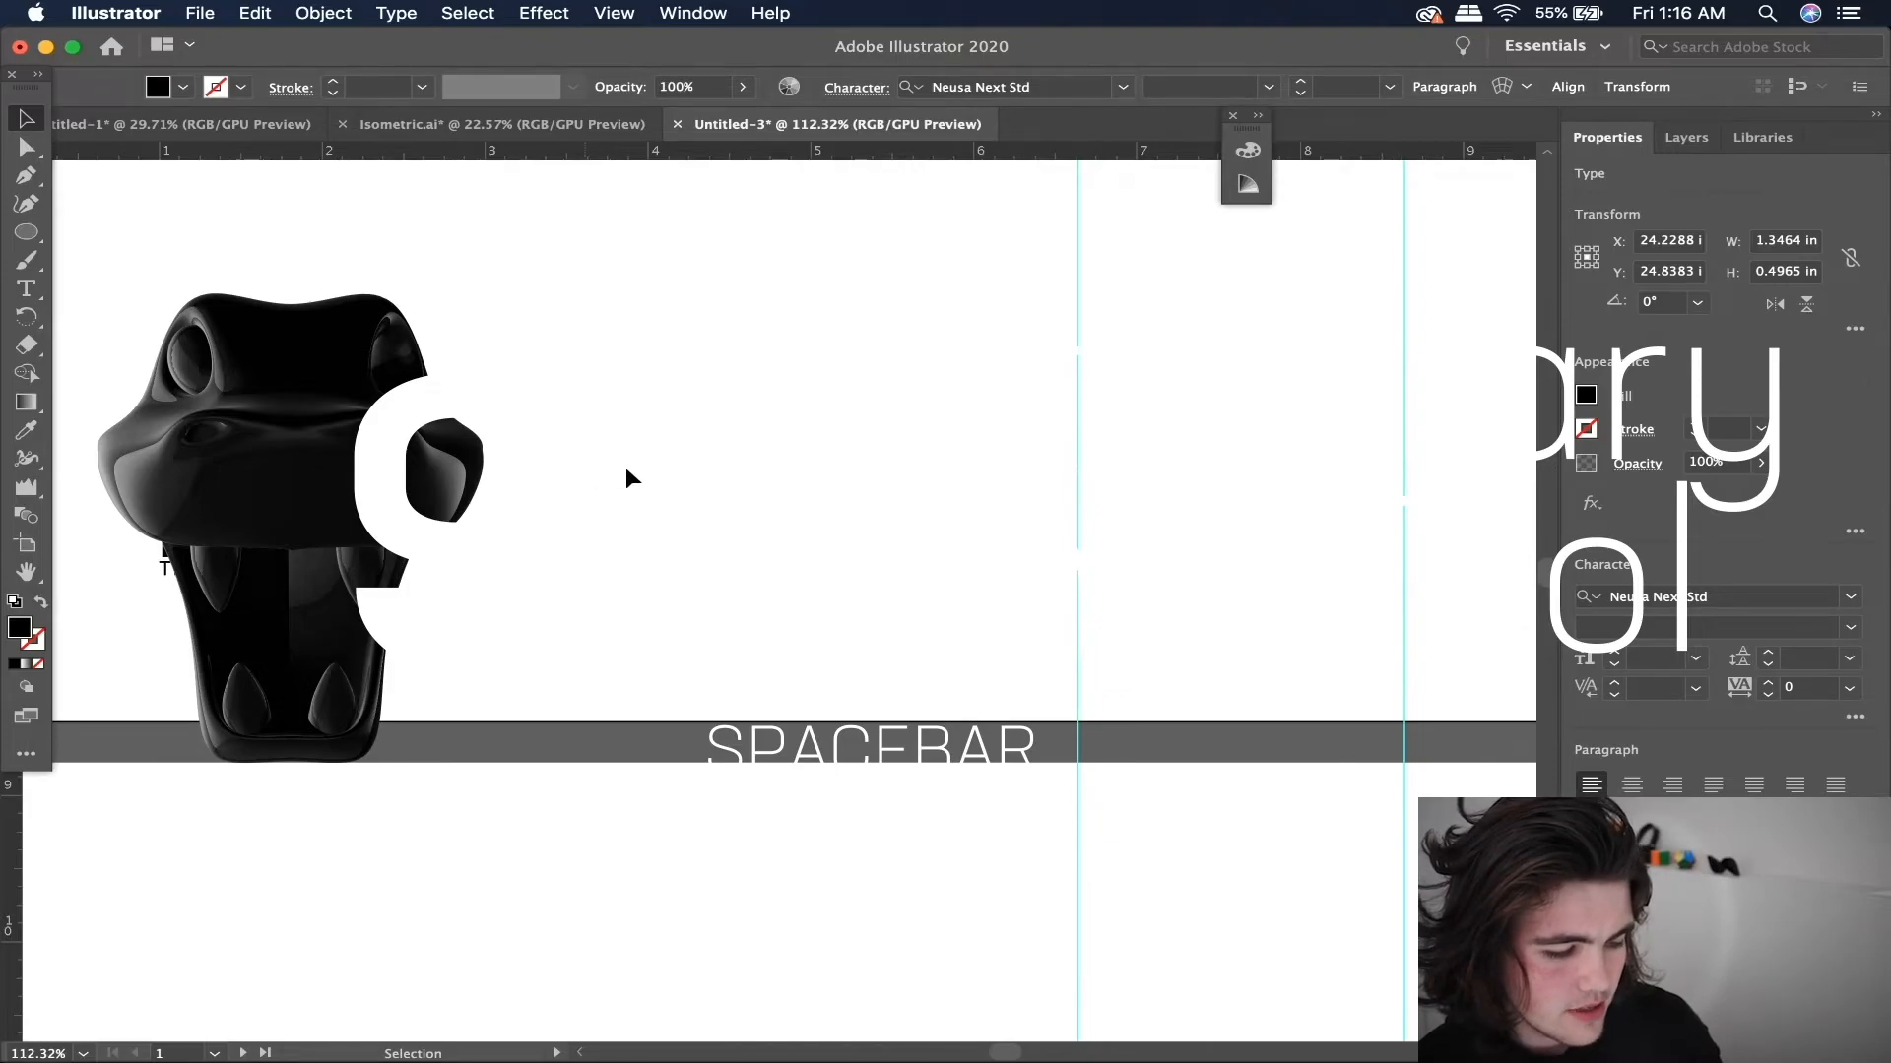
key(space)
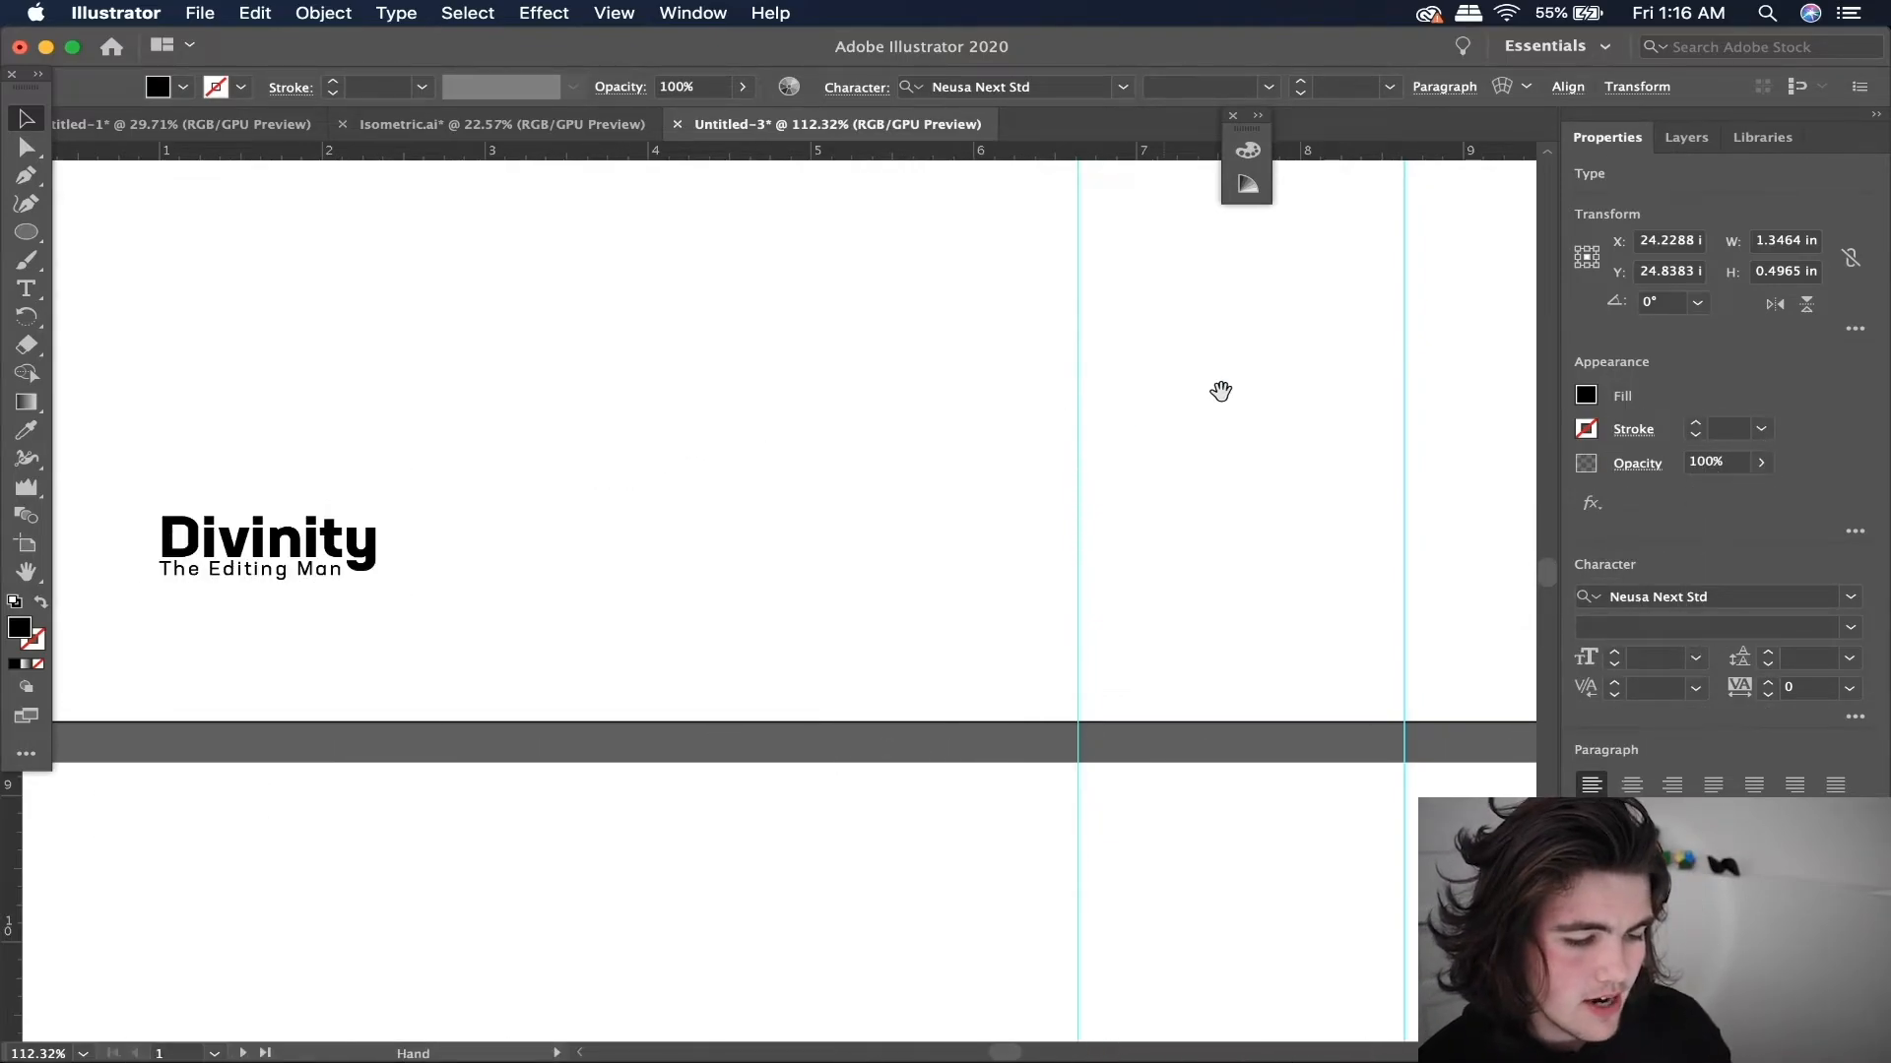
drag(1261, 388, 588, 428)
drag(721, 435, 468, 439)
drag(956, 550, 479, 3)
drag(453, 618, 483, 340)
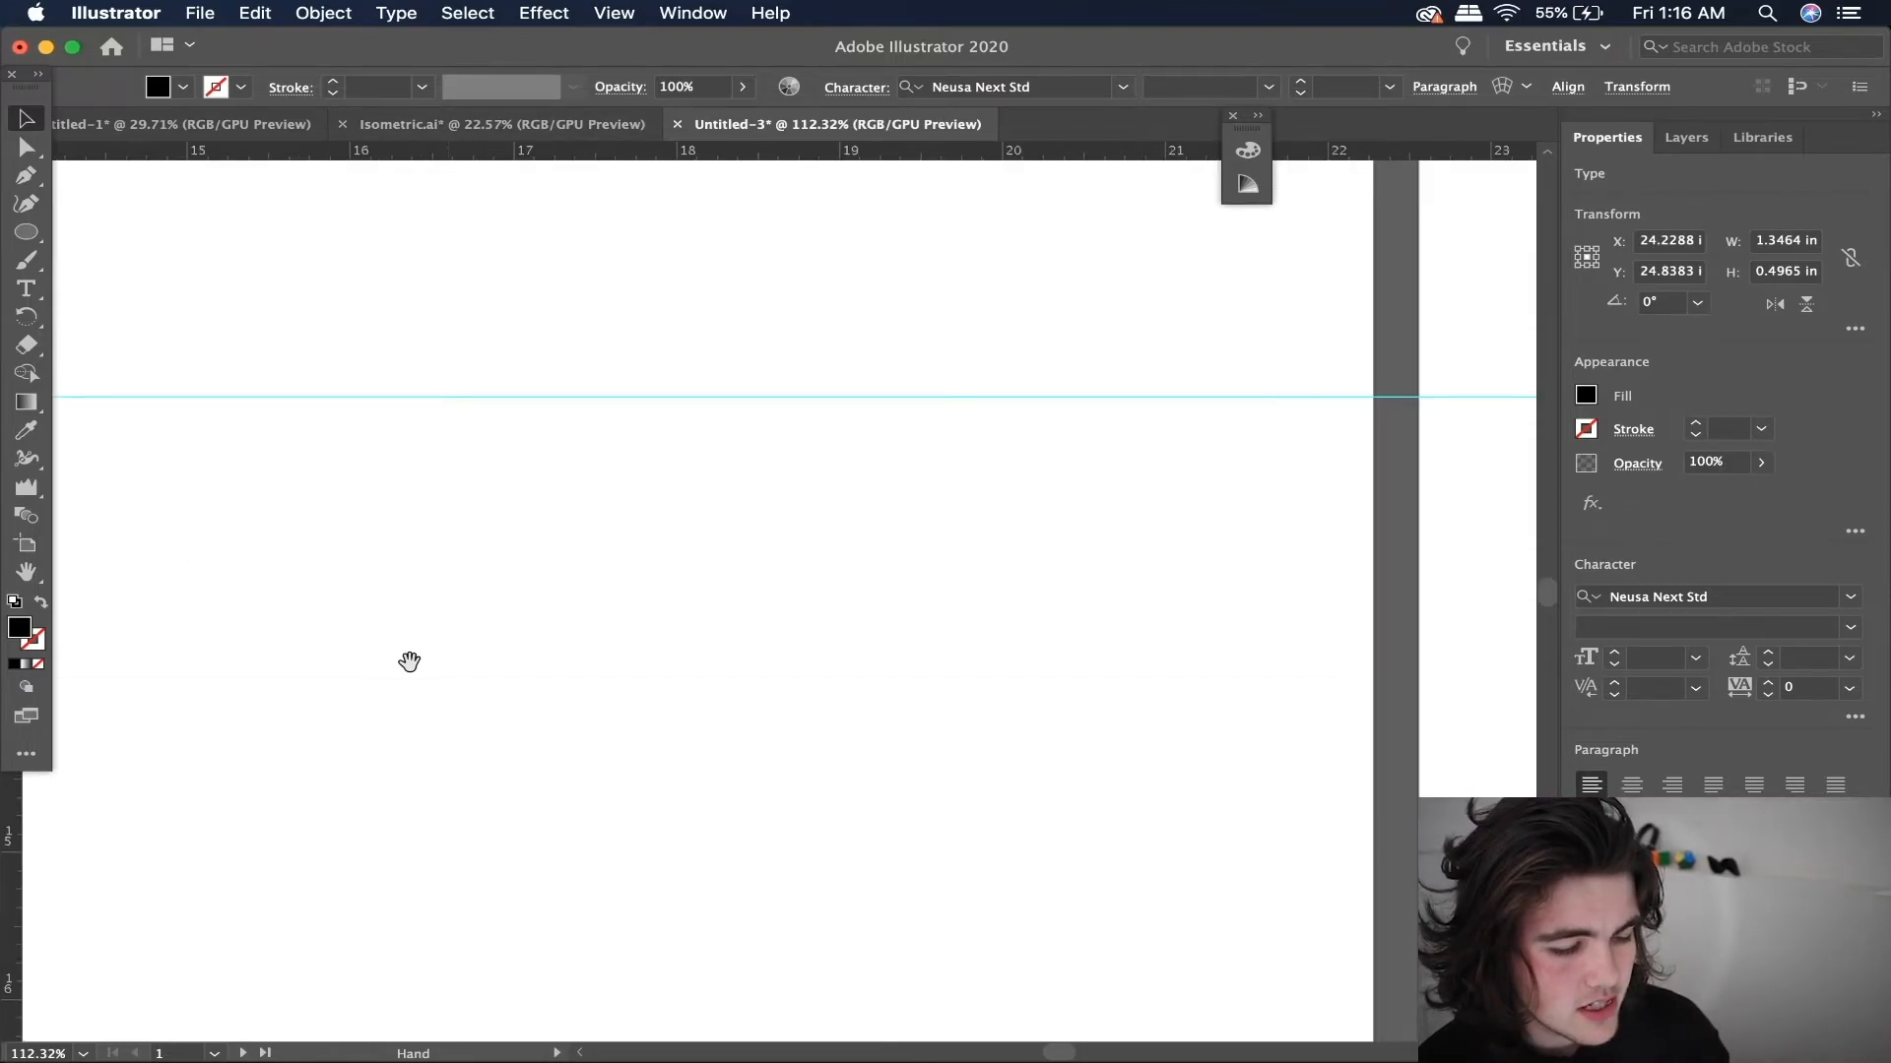
drag(483, 590, 647, 335)
drag(506, 667, 586, 233)
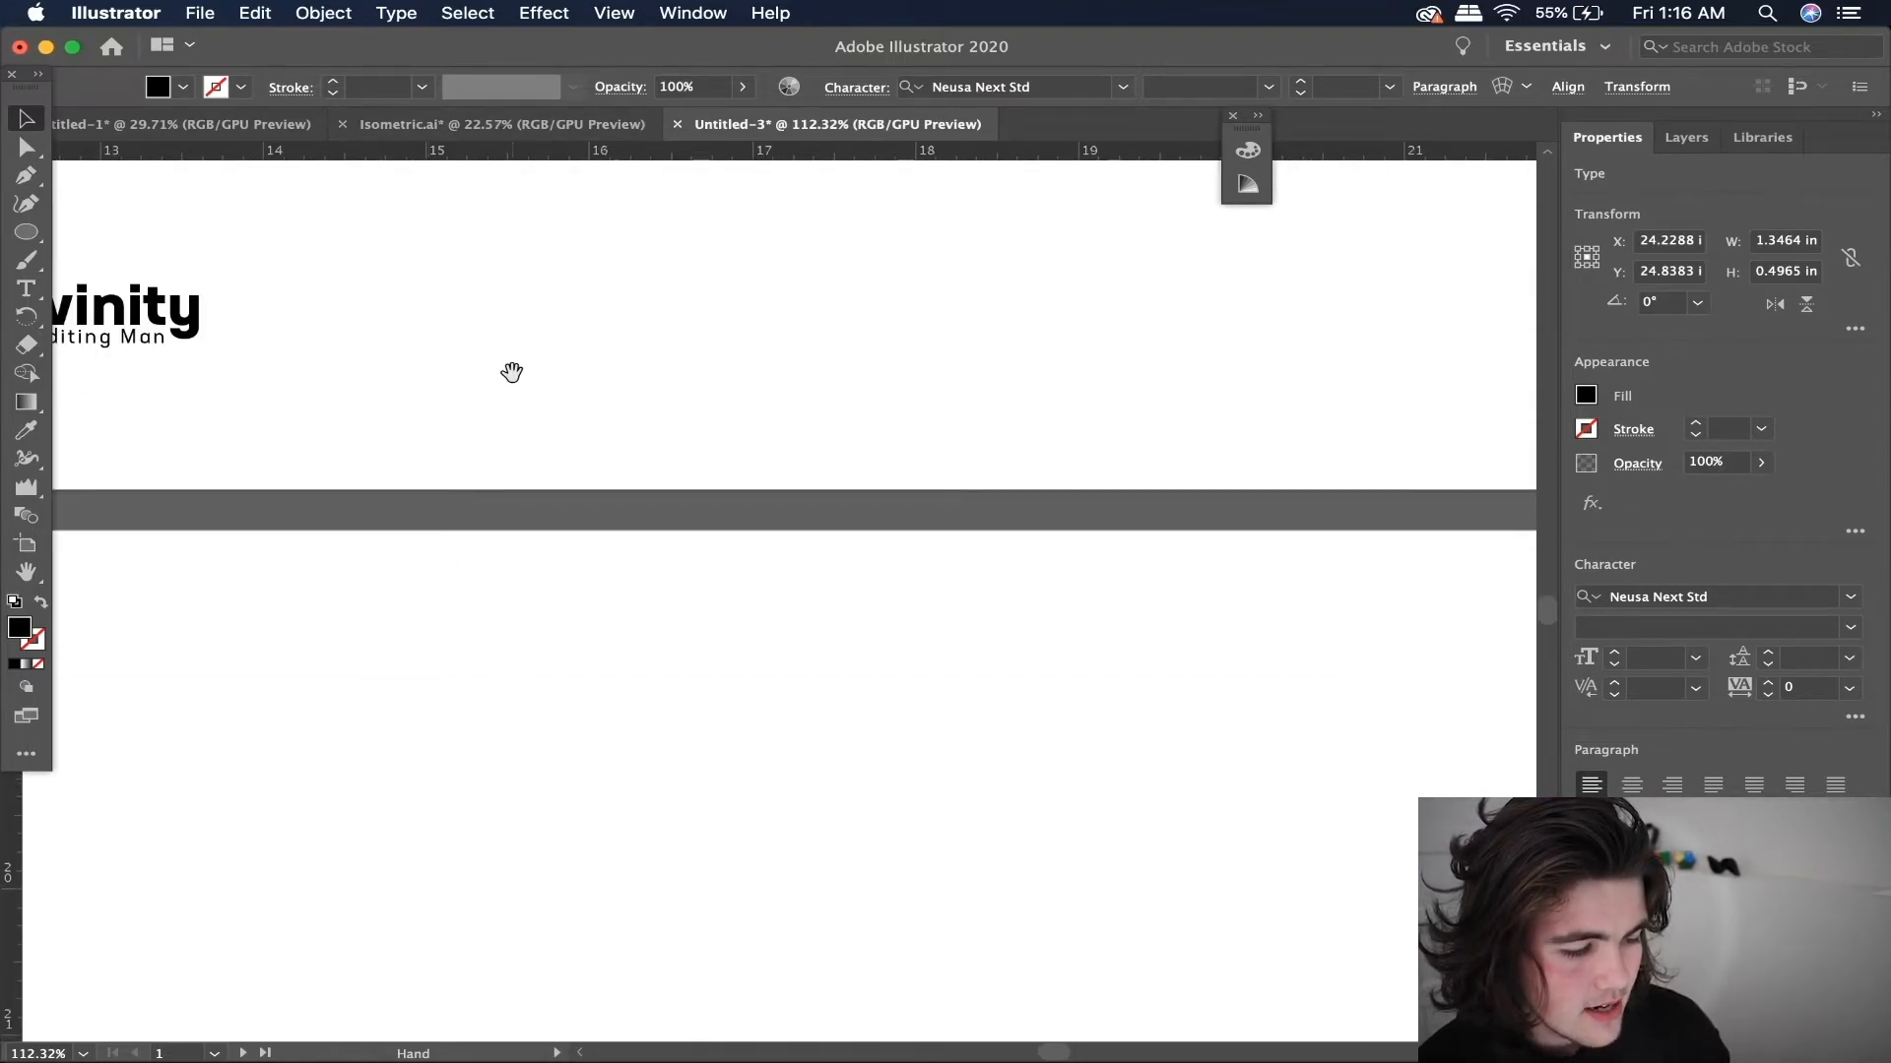
scroll(380, 362, down, 4)
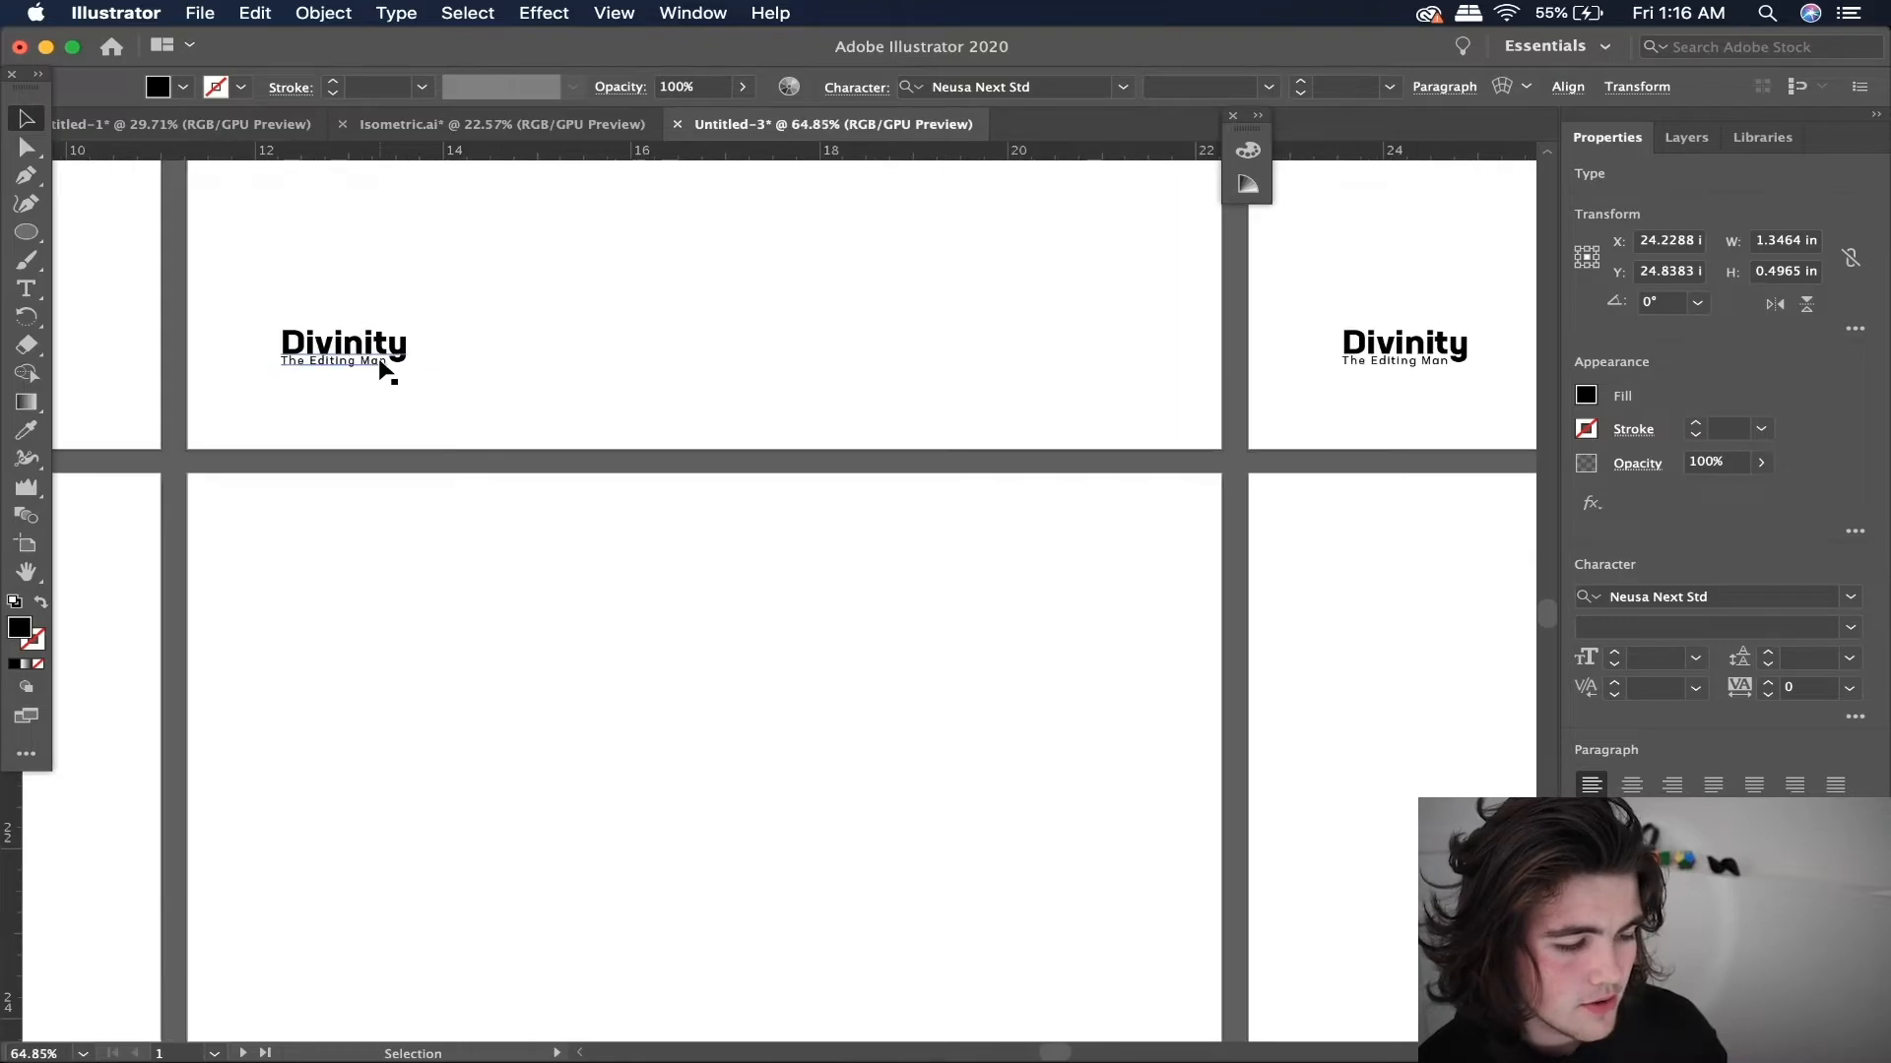
scroll(386, 372, down, 4)
scroll(434, 428, up, 2)
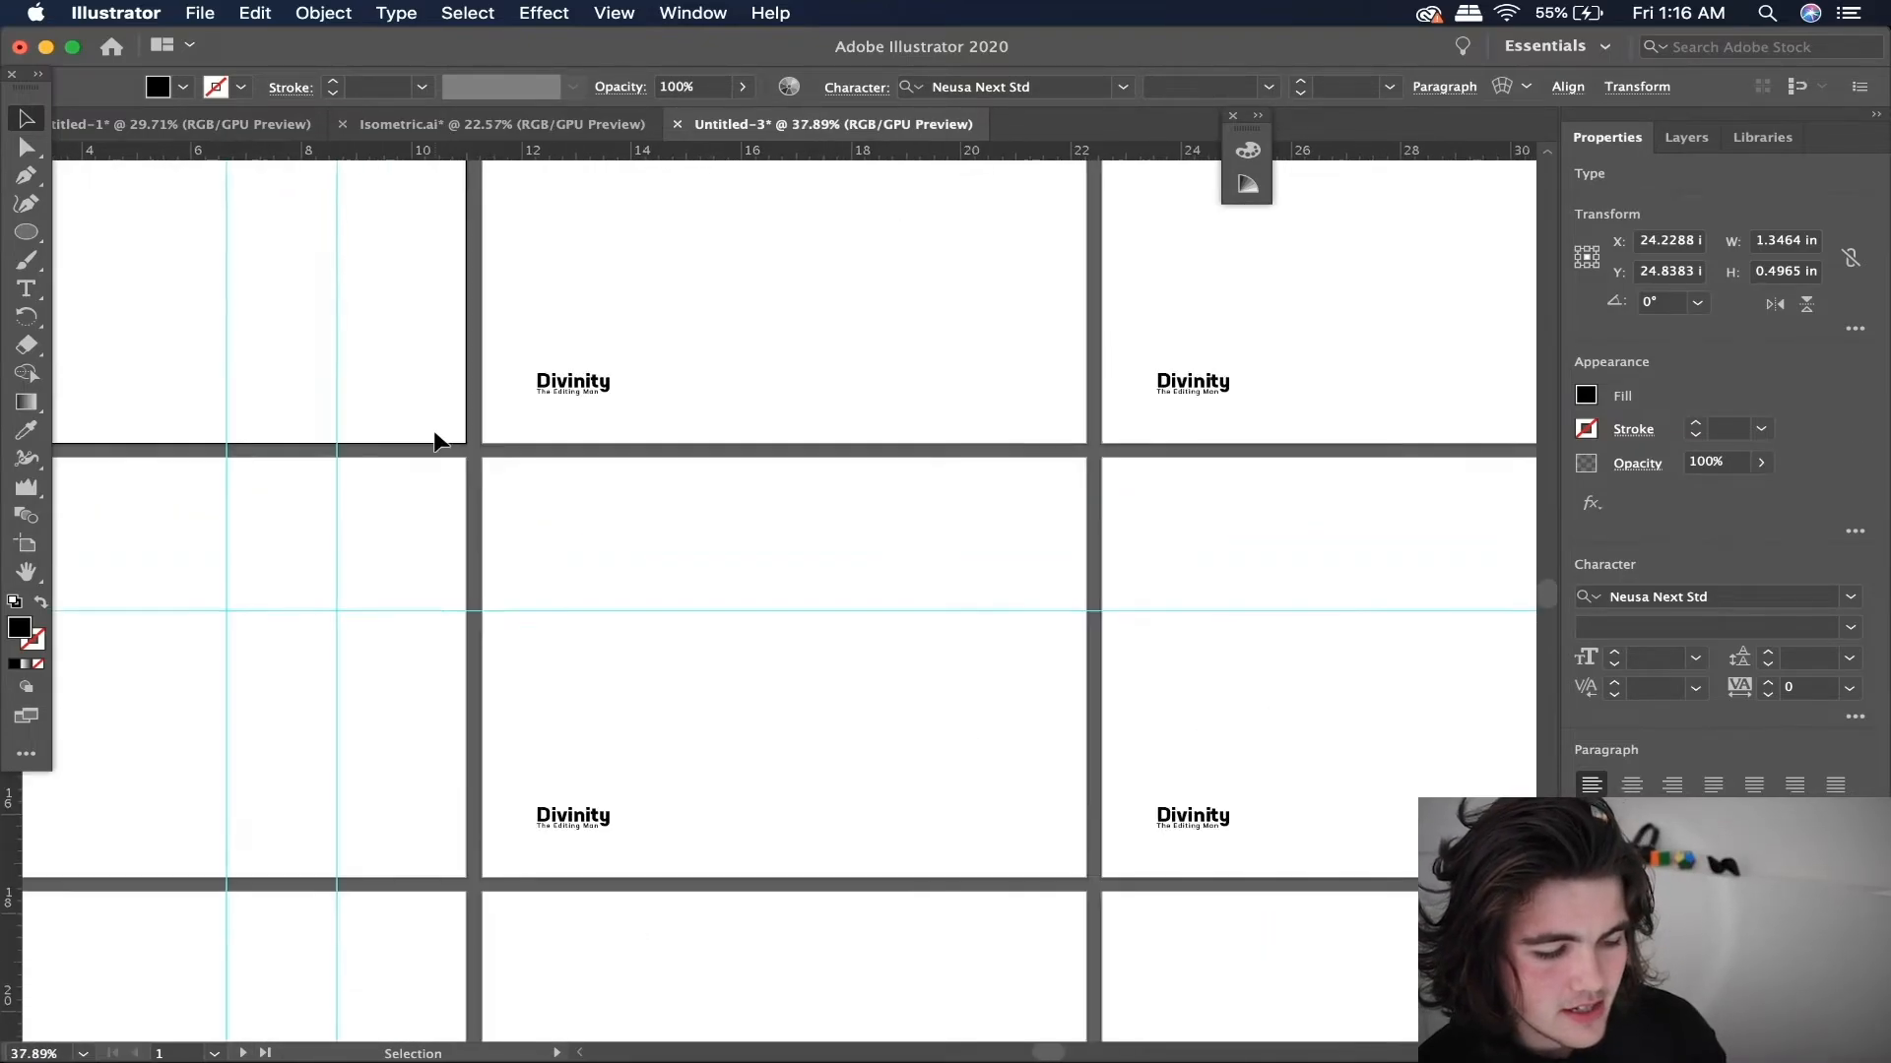
scroll(433, 429, up, 3)
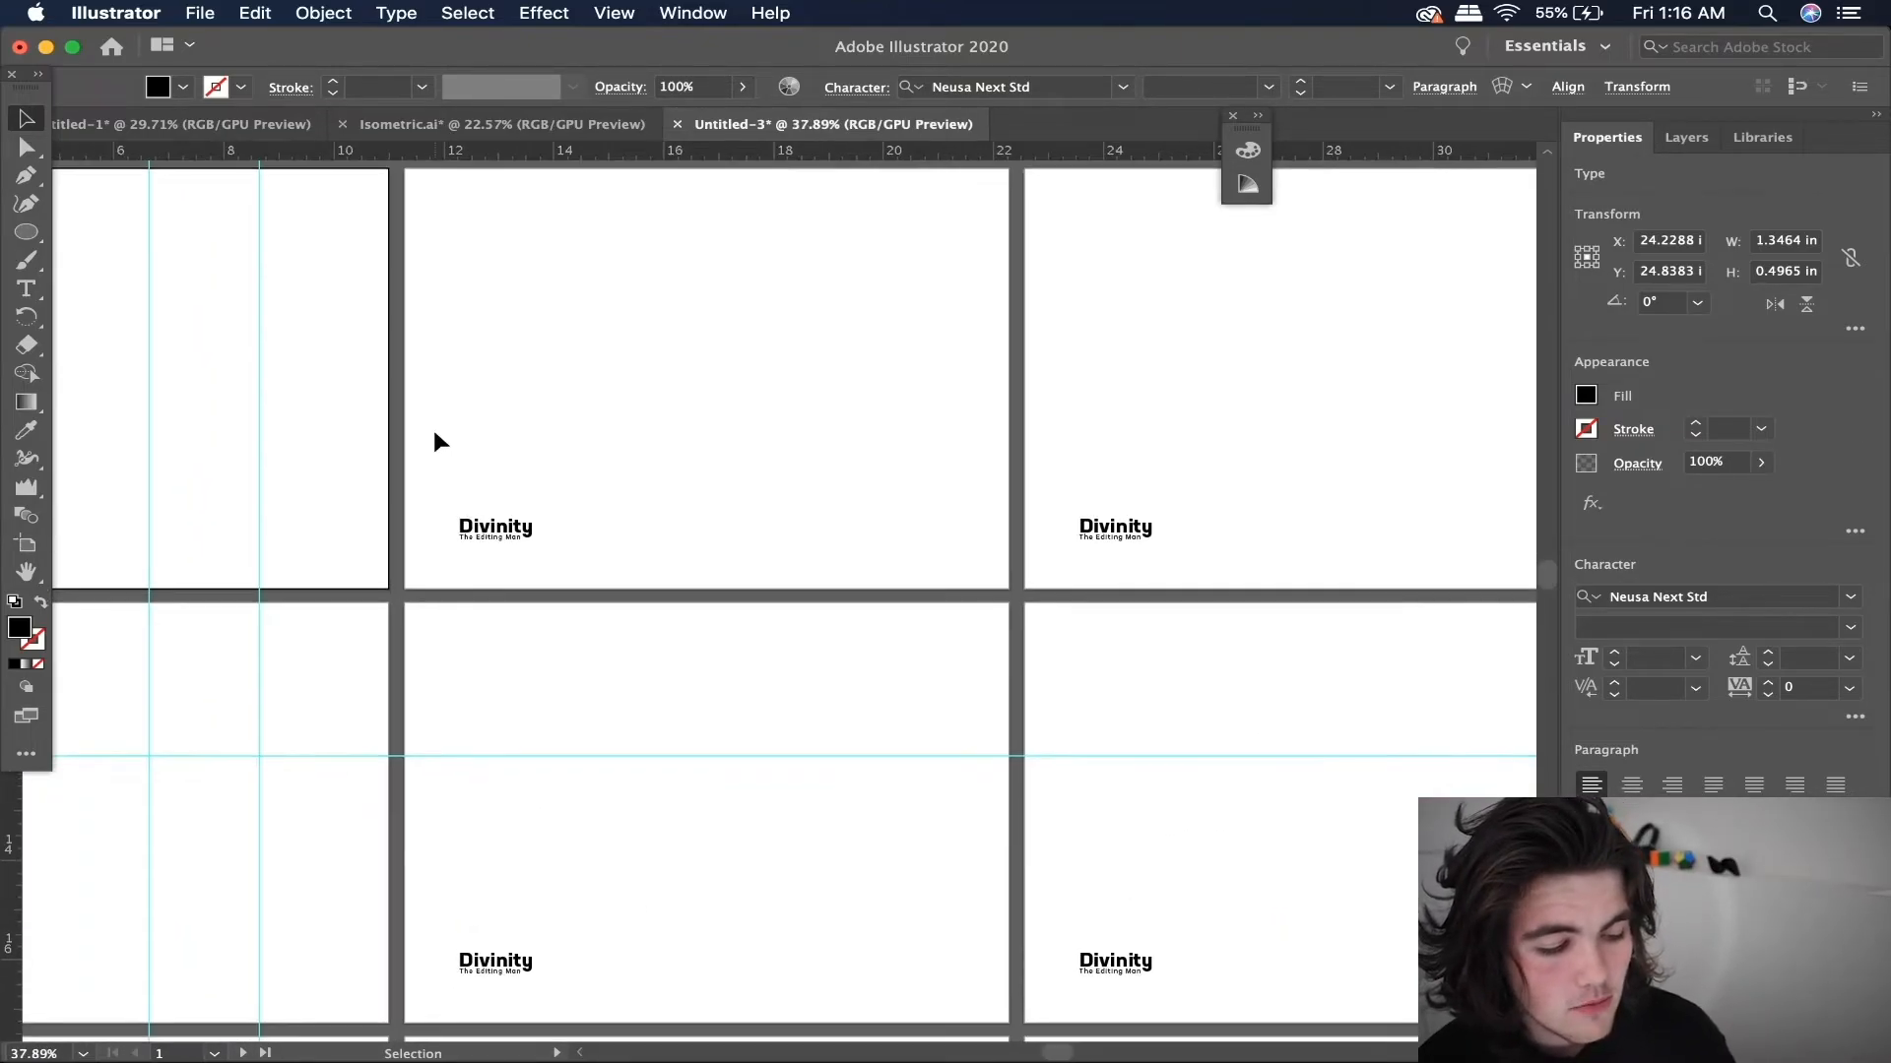
scroll(433, 431, down, 3)
scroll(434, 430, up, 2)
scroll(434, 430, left, 2)
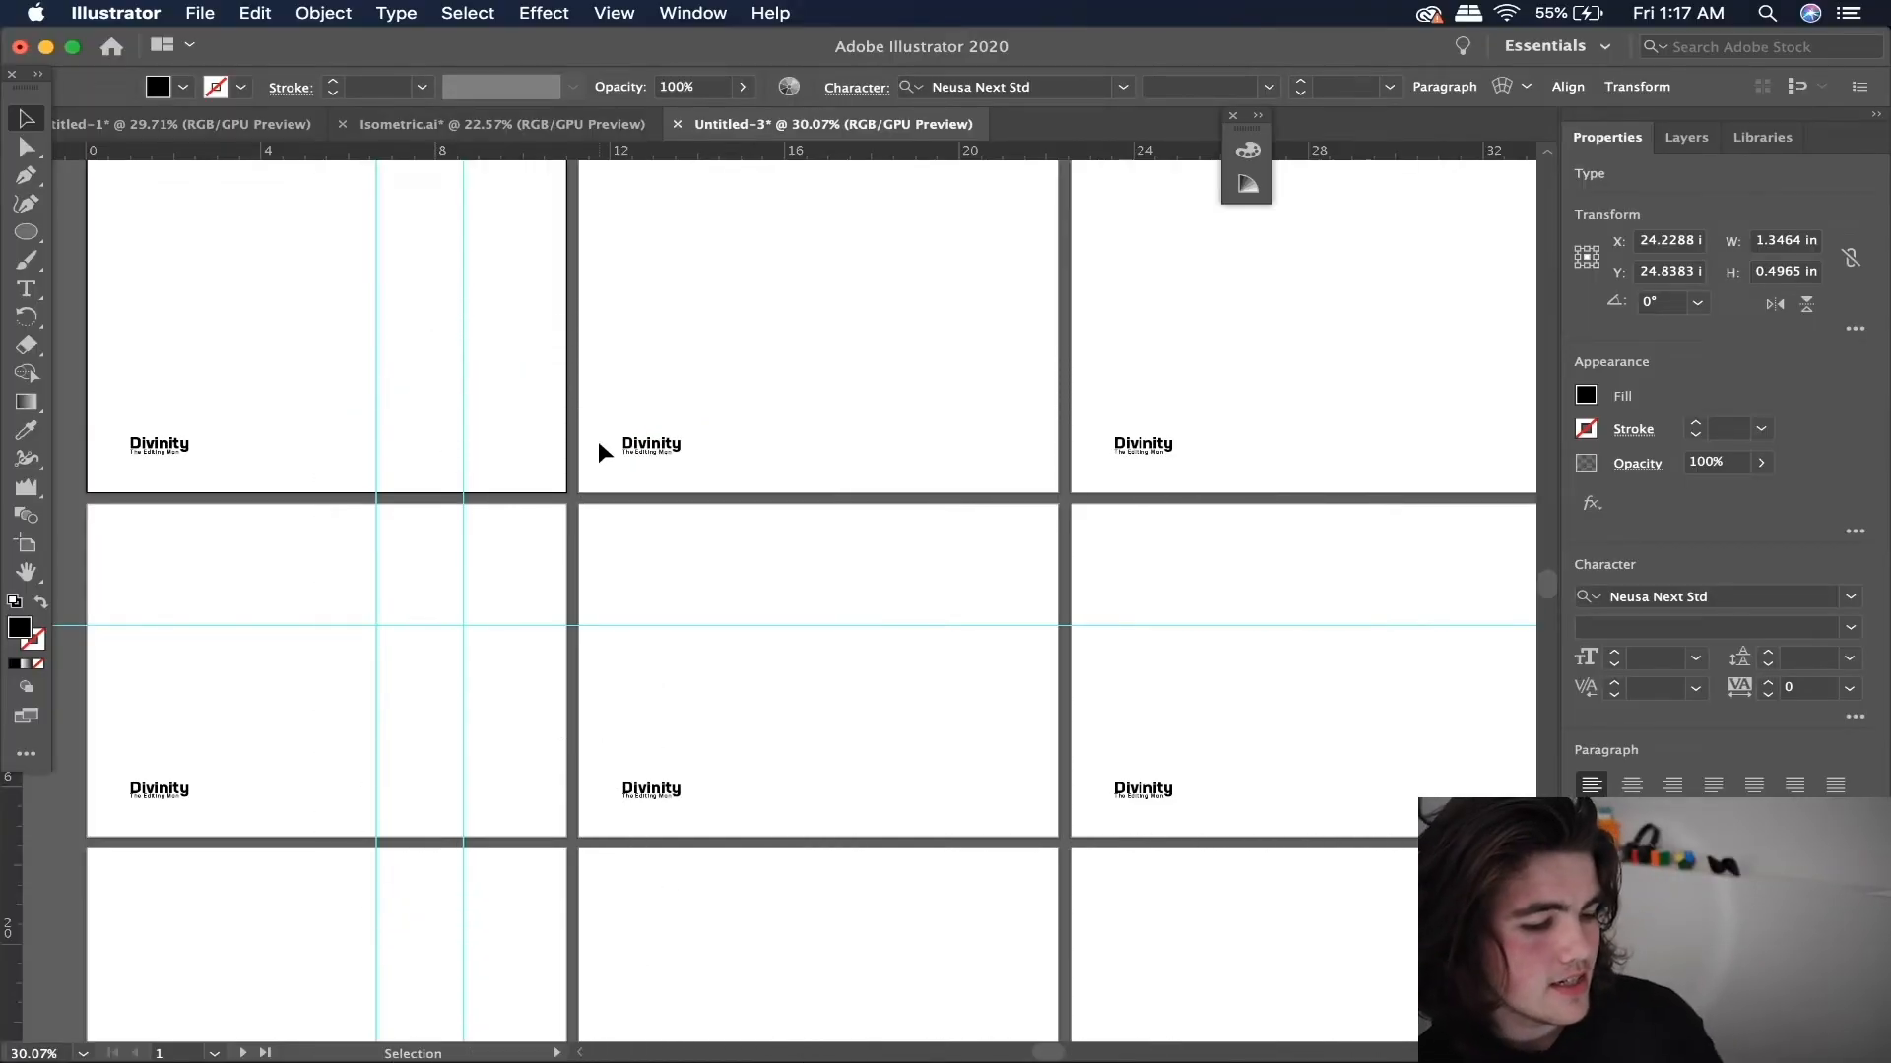
- Select the Divinity text on the second artboard and on all artboards together, and clear the selection
click(626, 449)
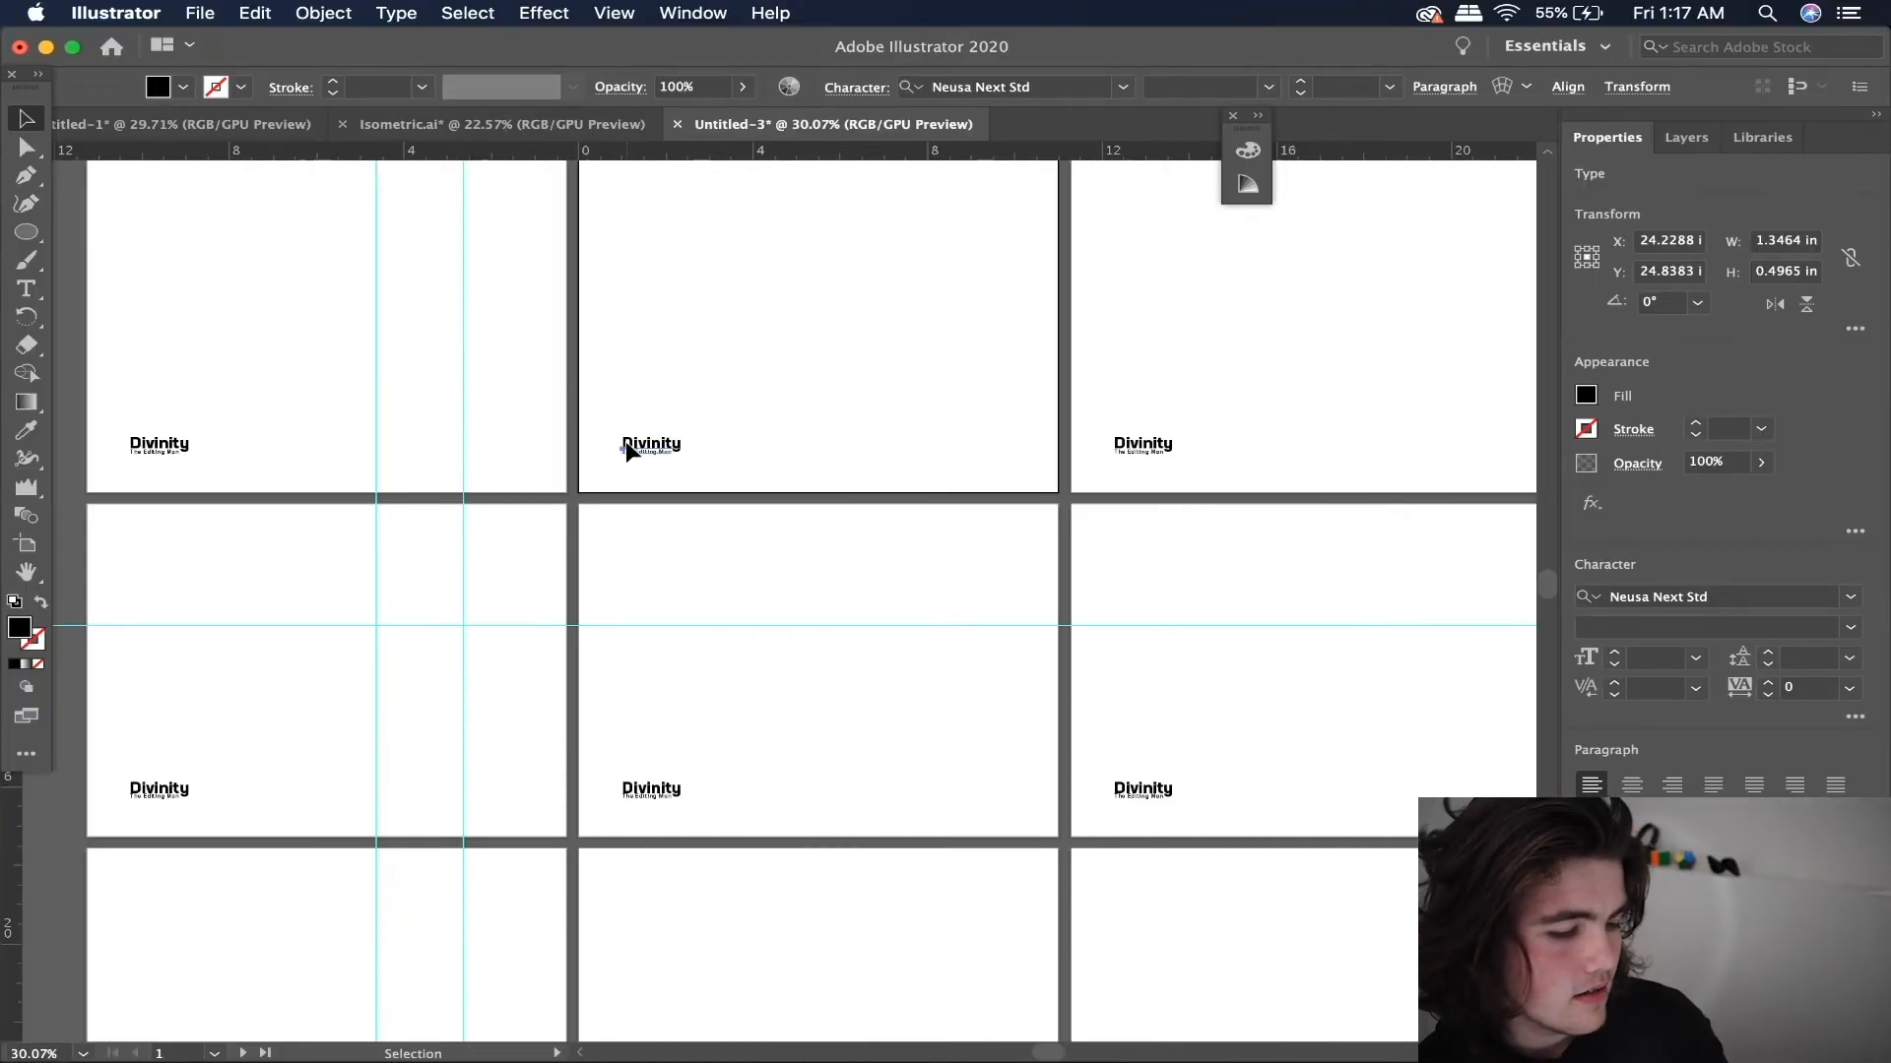
scroll(627, 449, up, 5)
scroll(630, 441, down, 10)
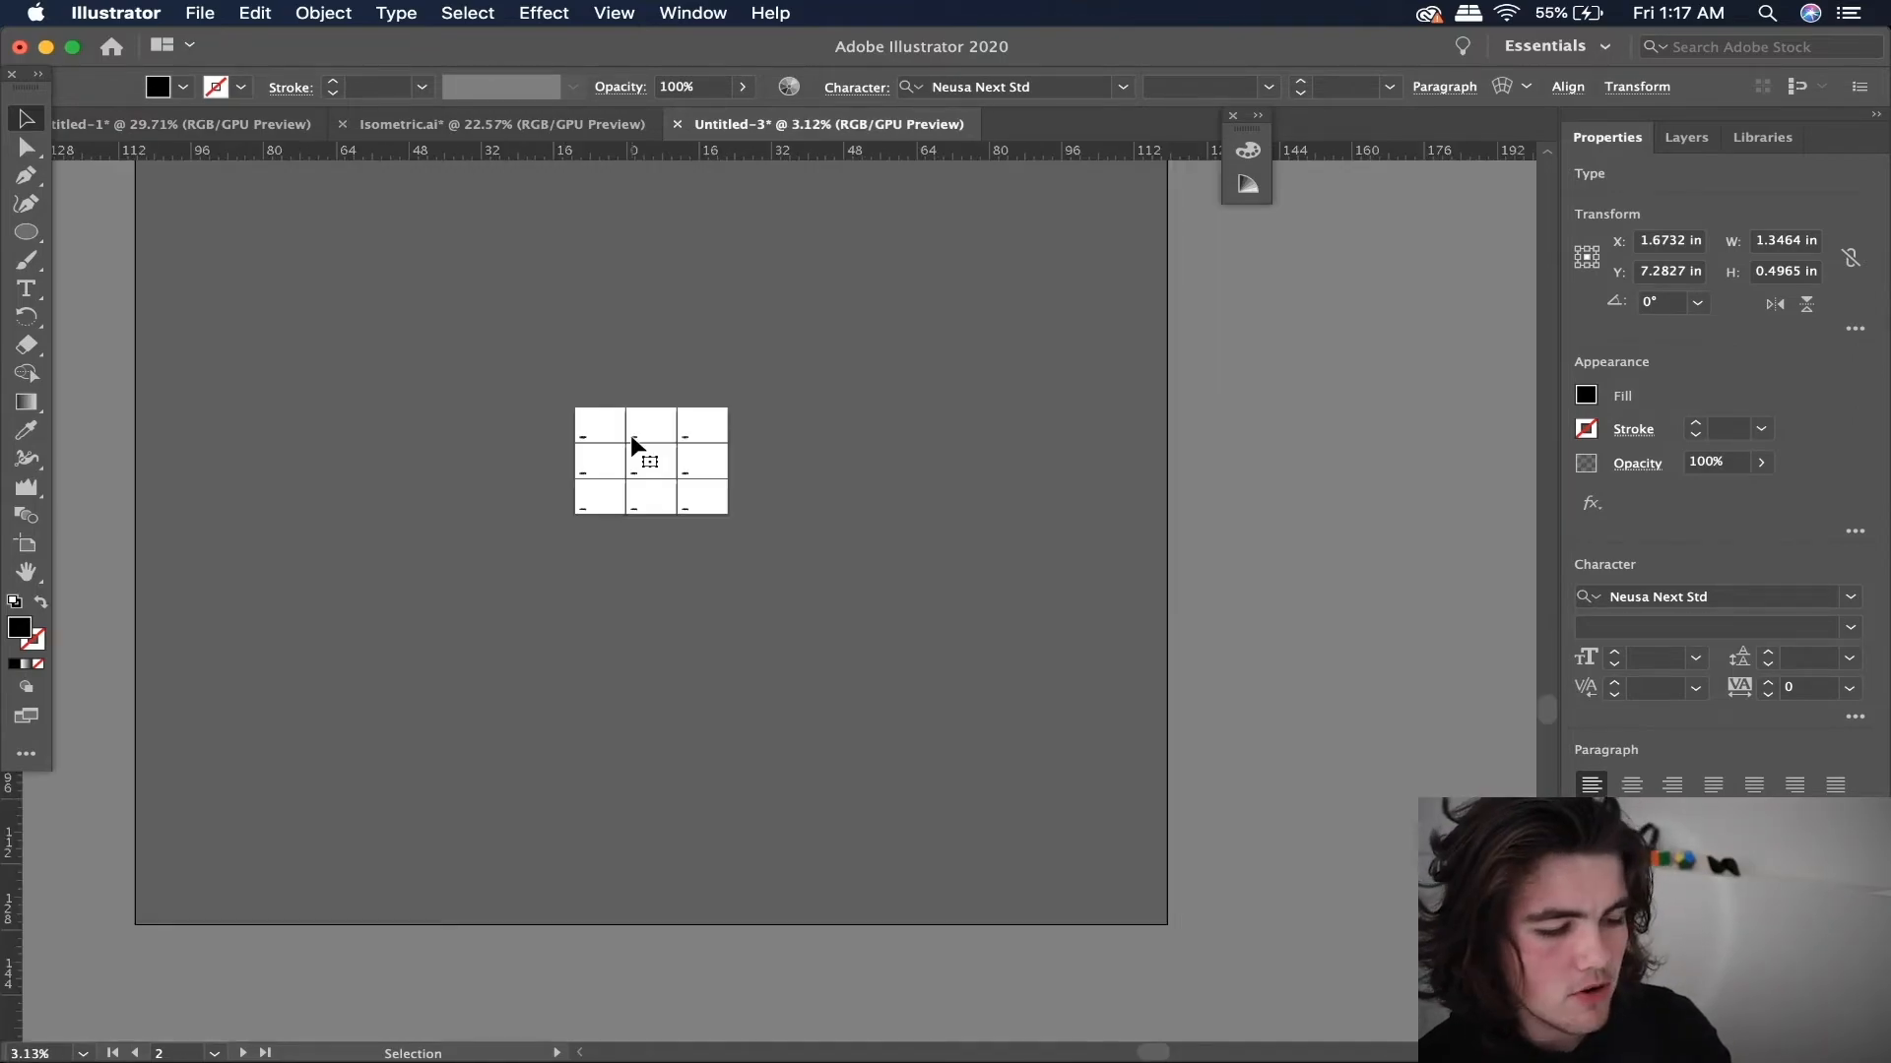
scroll(633, 453, up, 4)
drag(788, 332, 503, 547)
click(504, 355)
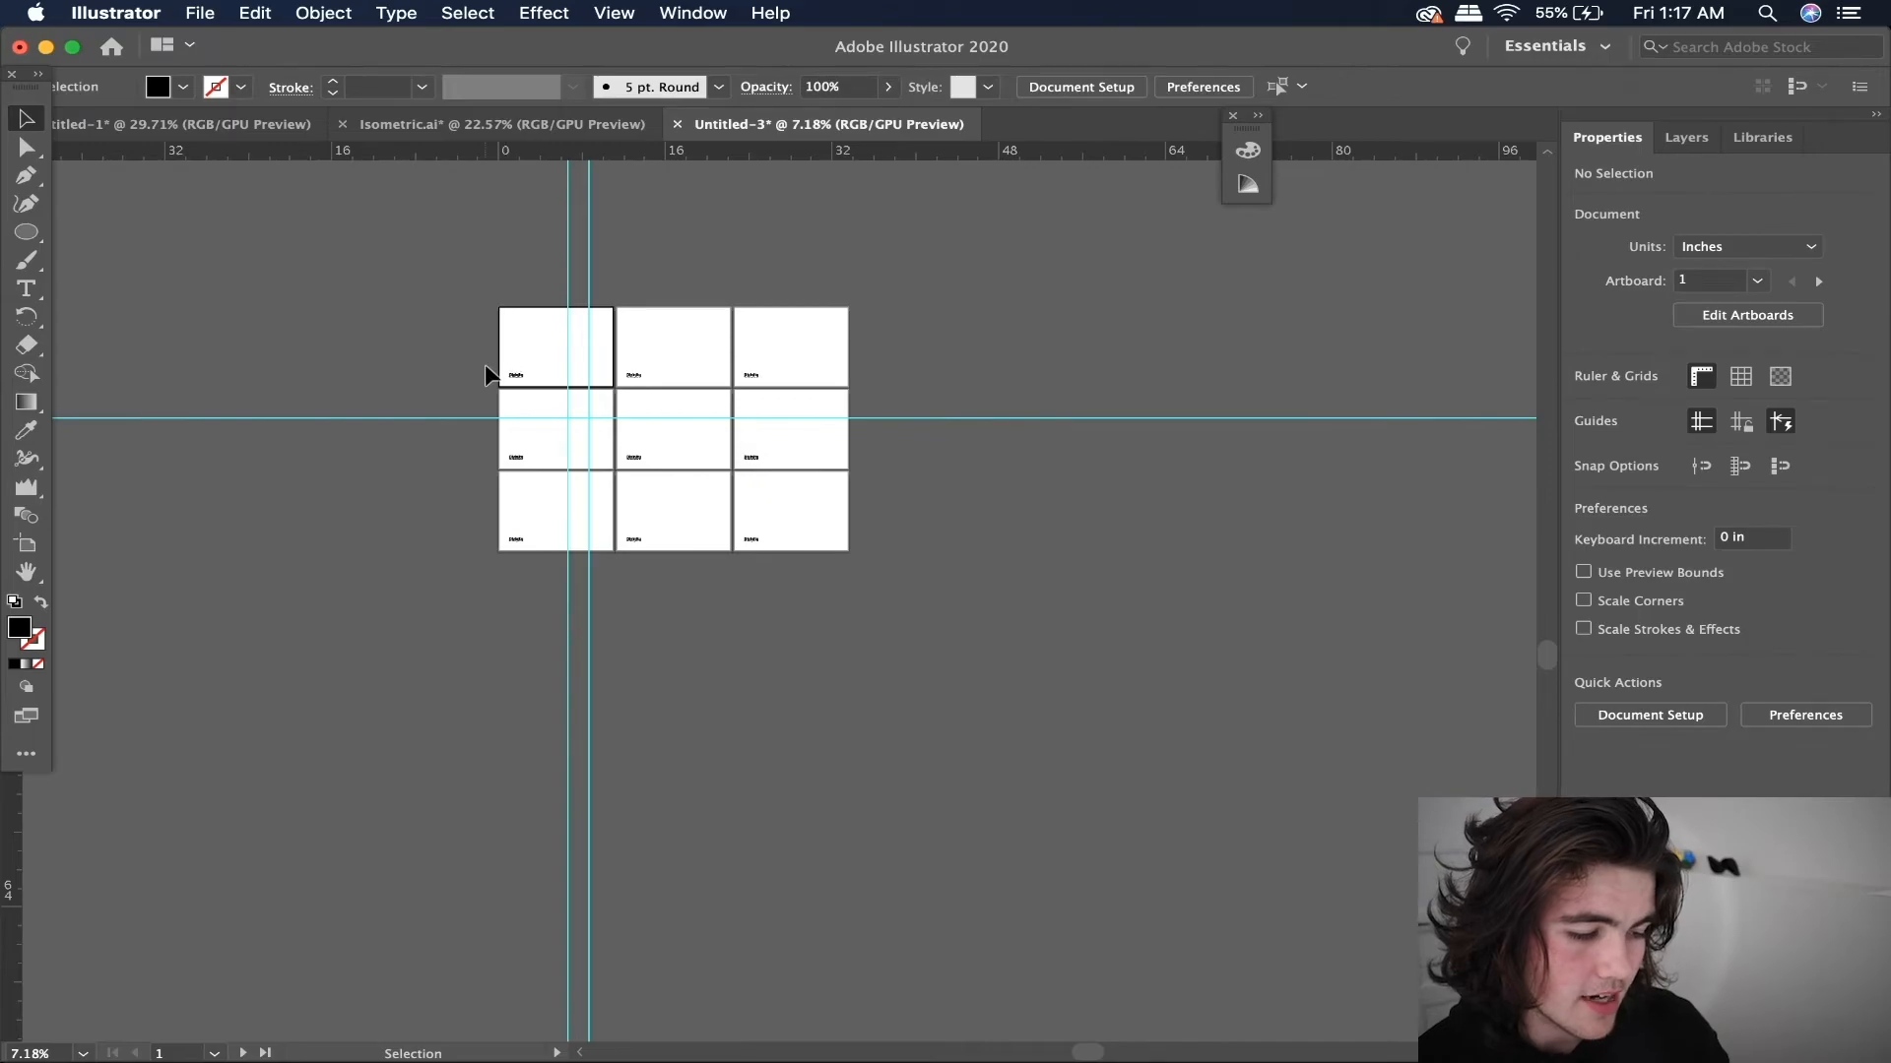
drag(819, 588, 820, 585)
click(758, 389)
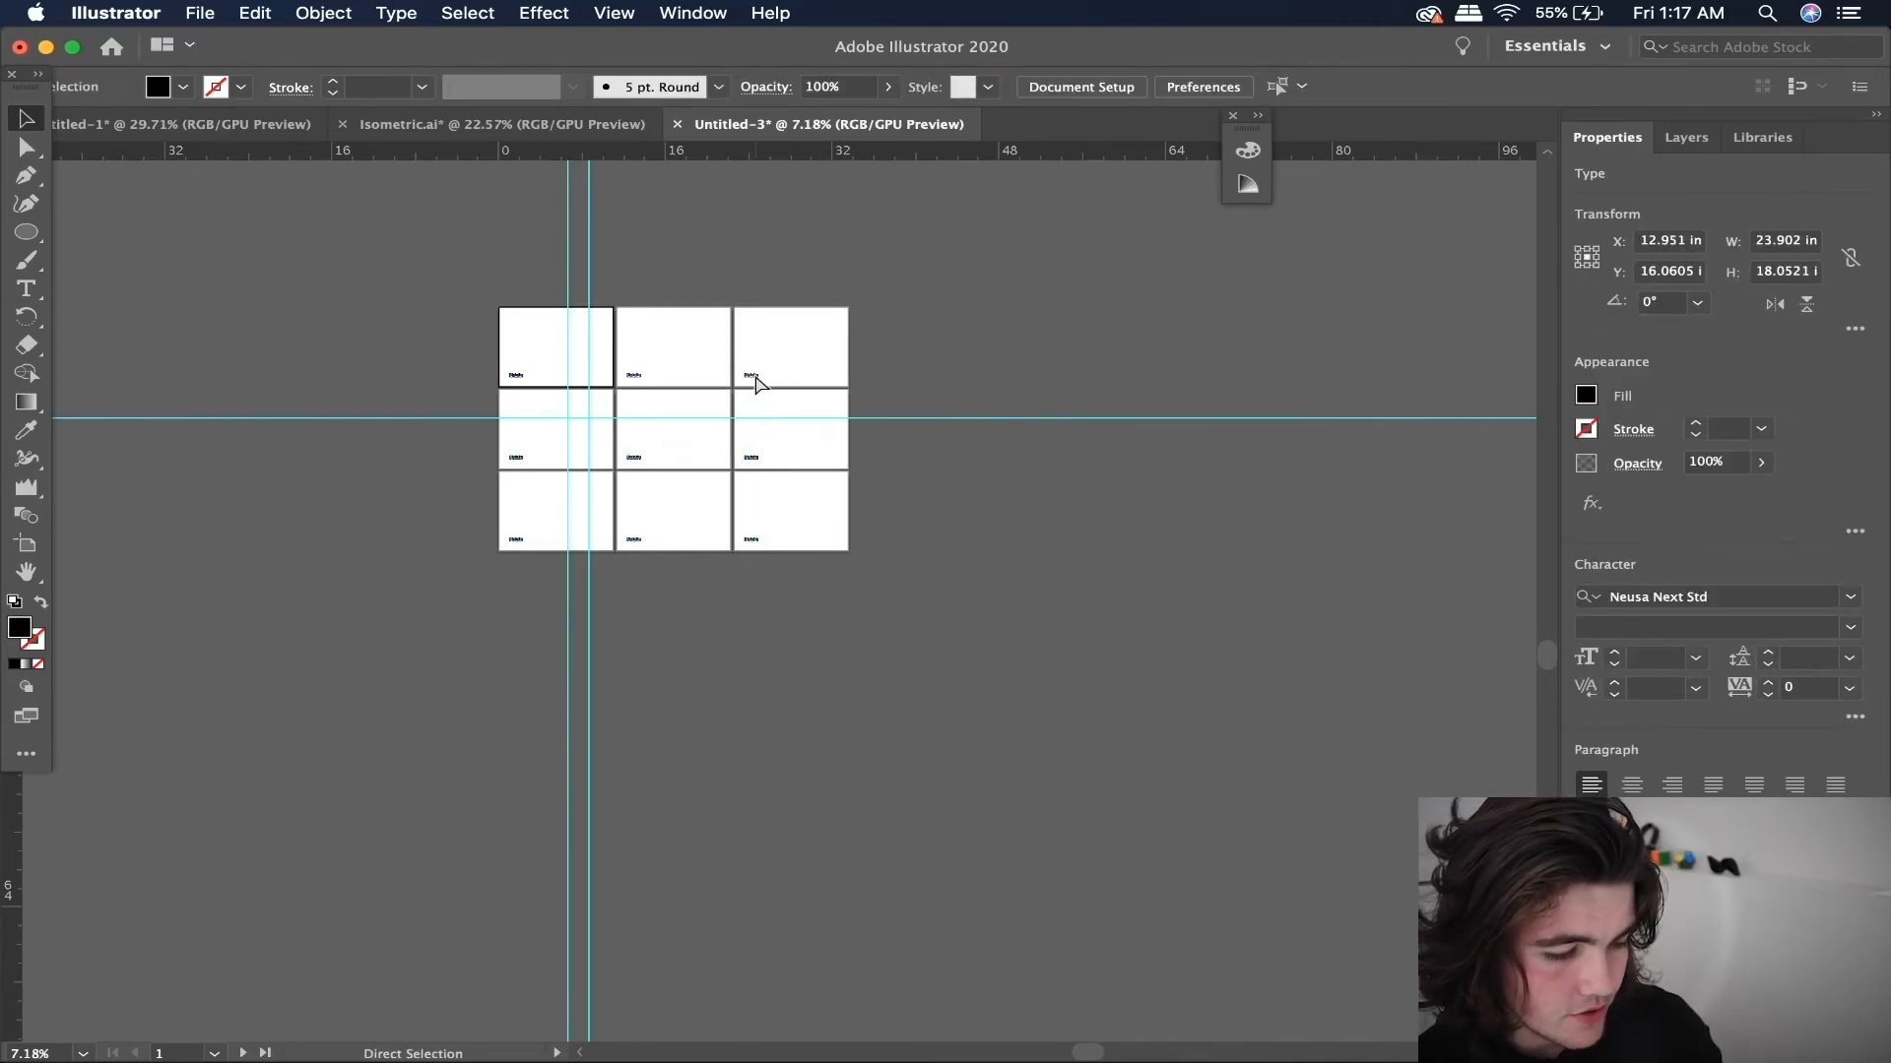
click(629, 366)
- Draw a rectangle about 2.52 by 1.49 in just above the Divinity text on the second artboard
scroll(630, 366, up, 6)
key(m)
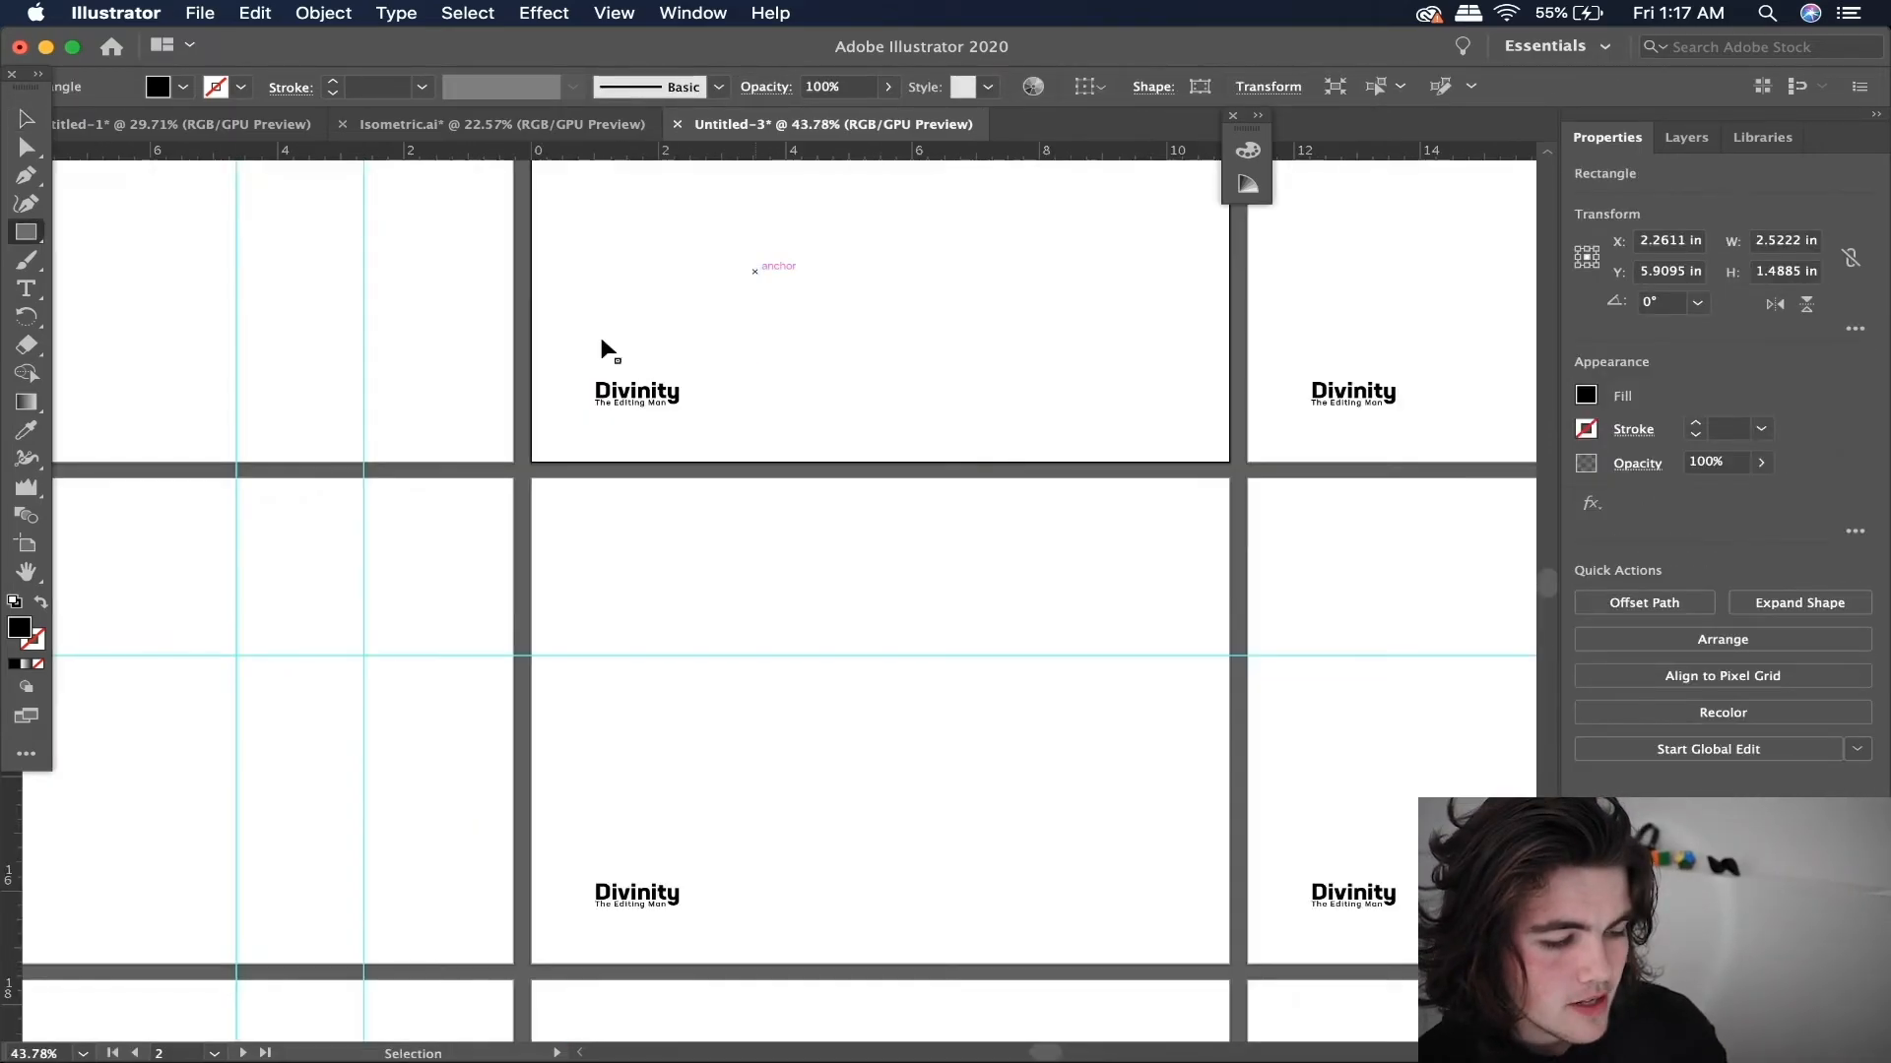
drag(596, 352, 805, 269)
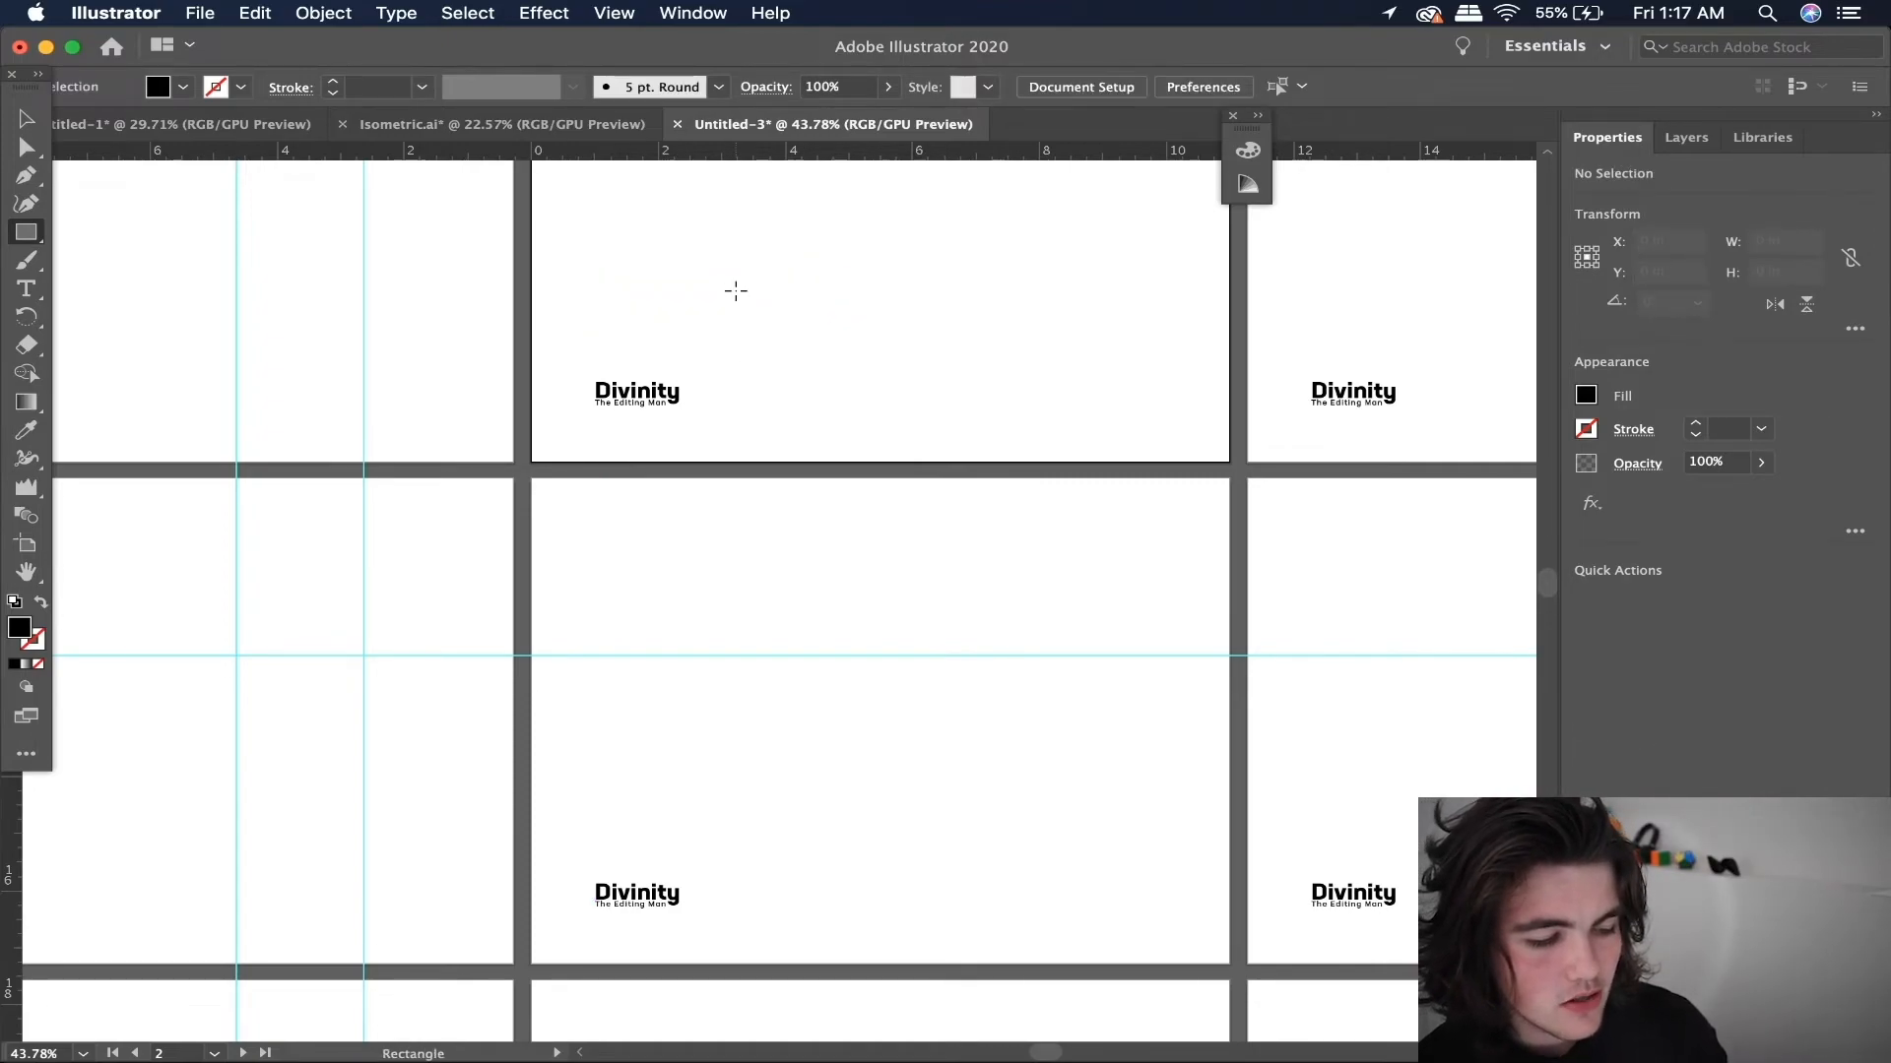